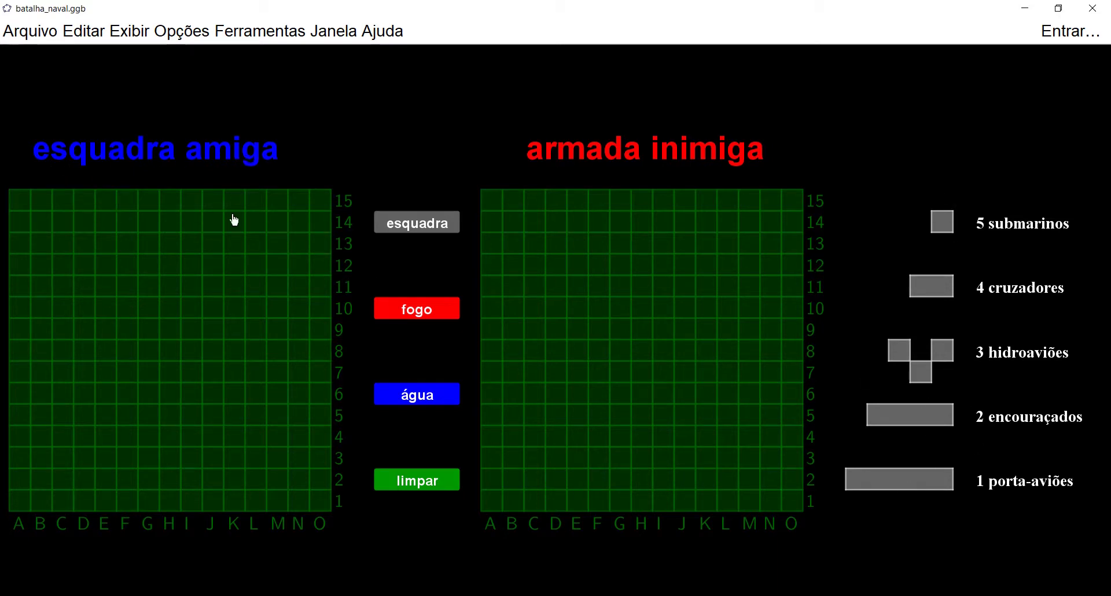
Place the five submarines on the friendly grid at A15, E9, J11, J6 and E5, and mark N12 for a cruiser
left_click(20, 202)
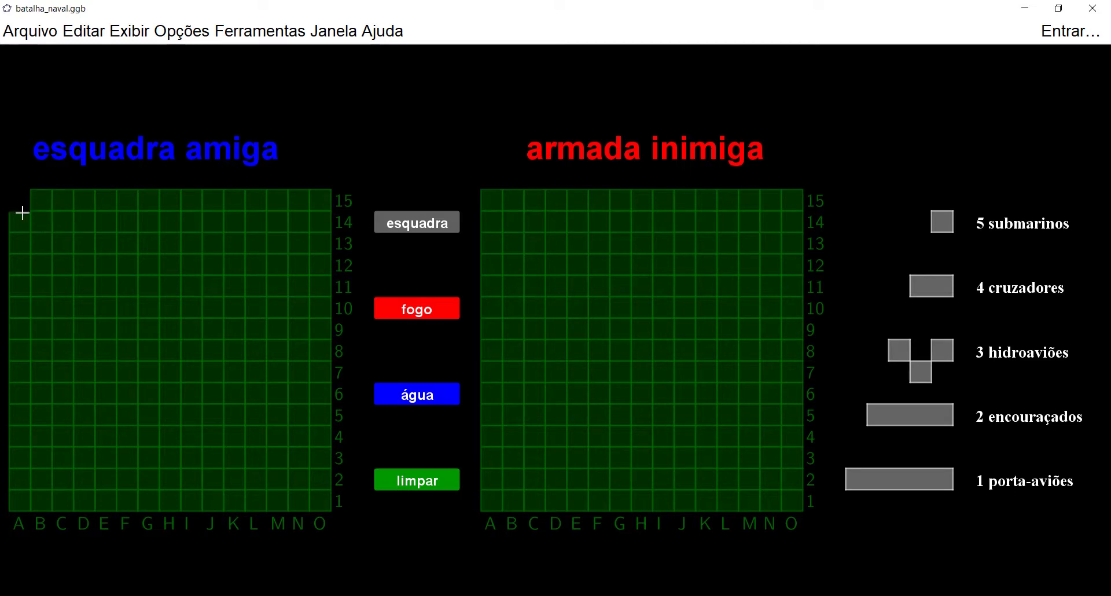
left_click(104, 331)
left_click(203, 293)
left_click(212, 394)
left_click(104, 415)
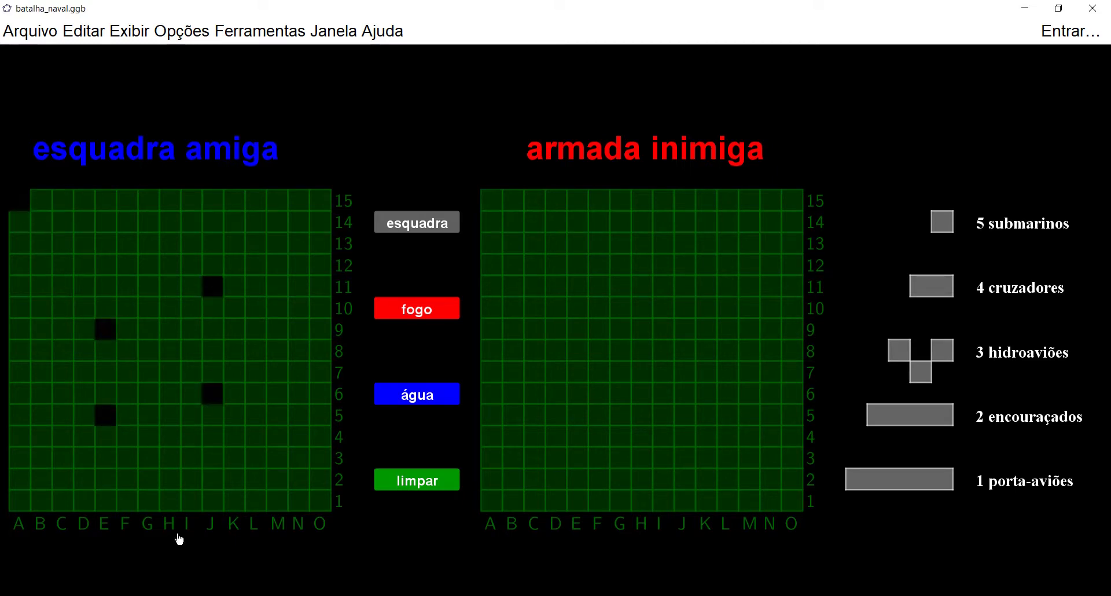
left_click(295, 263)
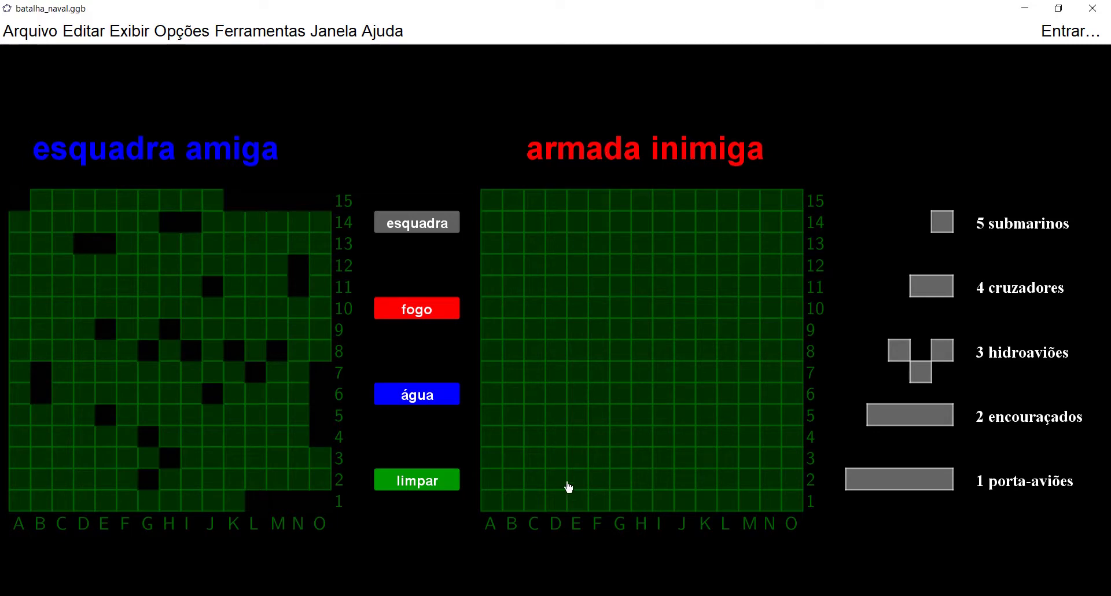
Mark D4 as fire and E4 as water on the enemy grid, and select B1 on the friendly grid
left_click(556, 439)
left_click(577, 436)
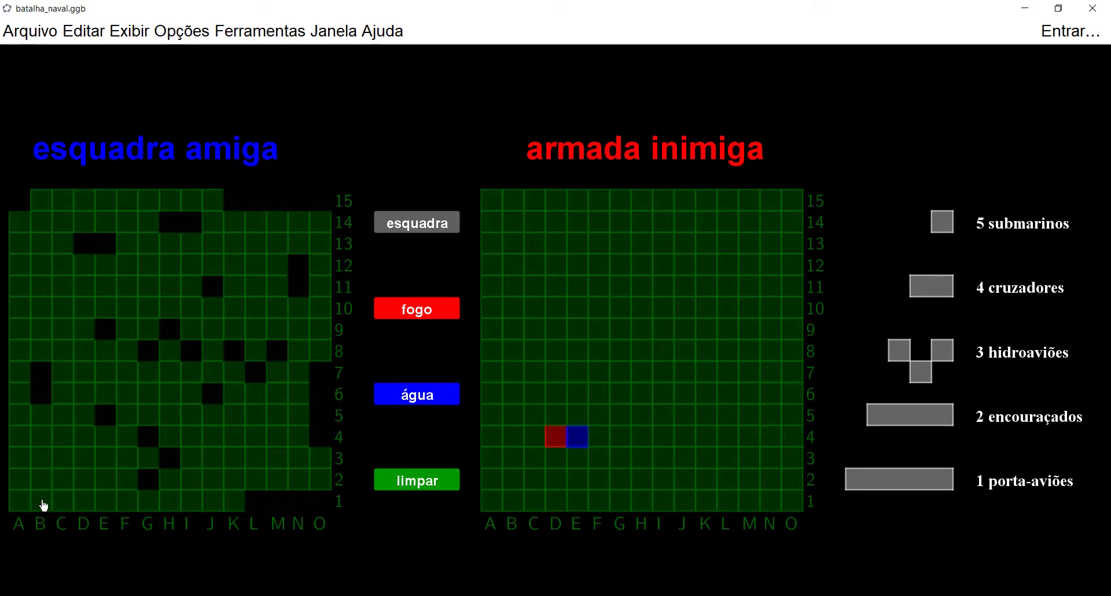
left_click(41, 501)
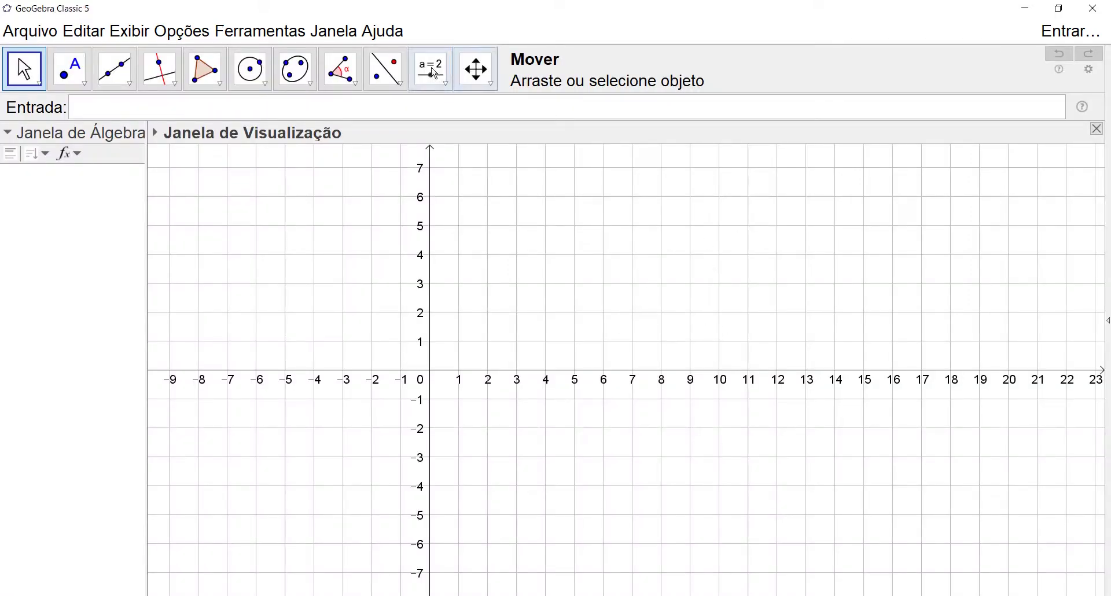
Fix the graphics view's grid distance at 1 in both x and y
left_click(482, 71)
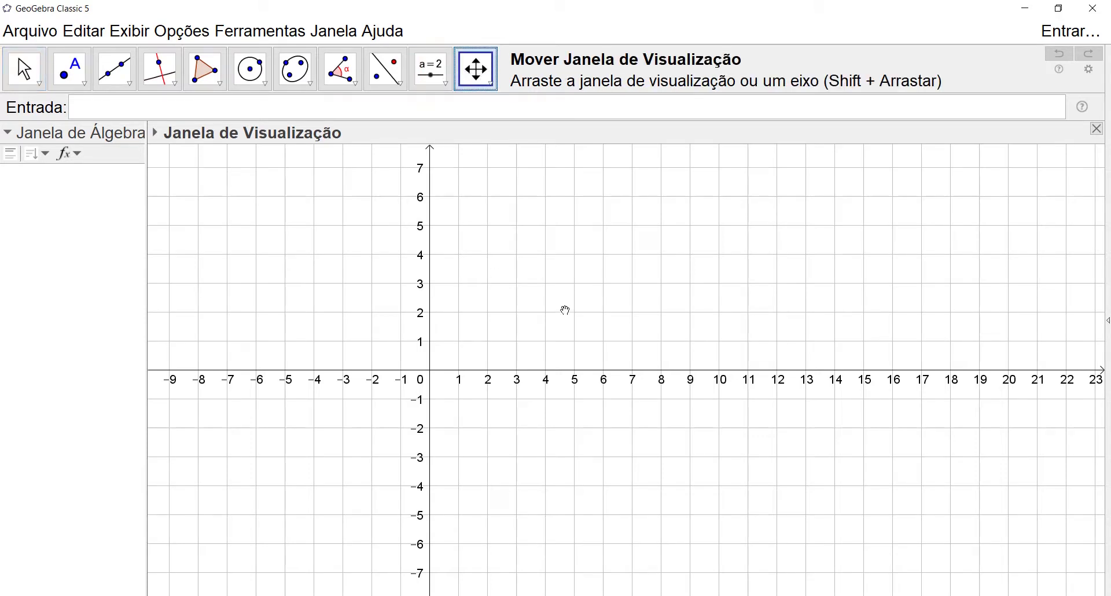
left_click_drag(624, 270, 429, 412)
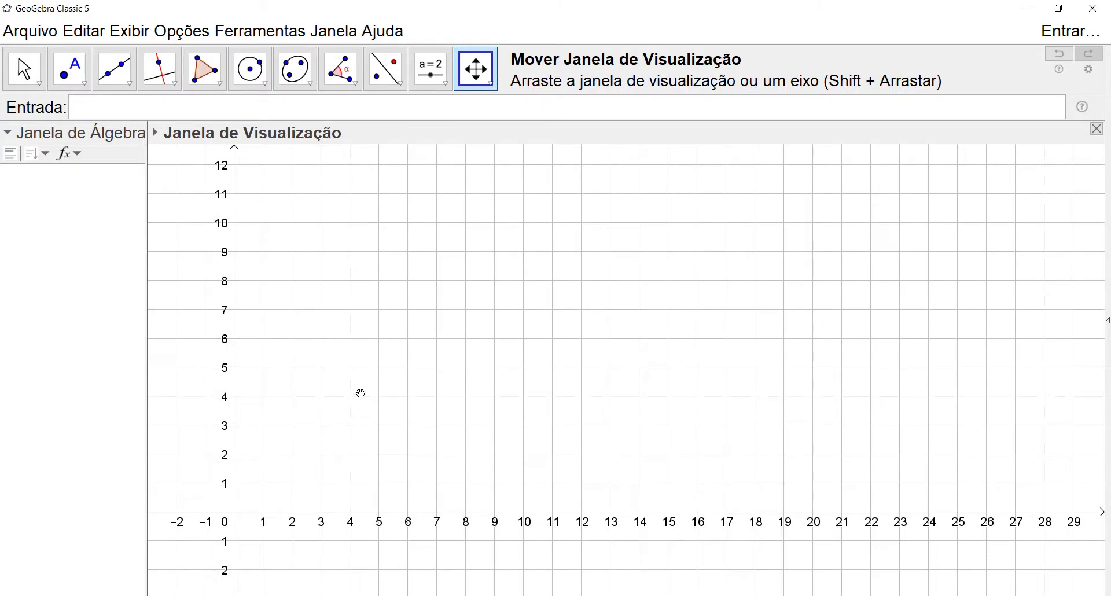
left_click_drag(562, 328, 537, 362)
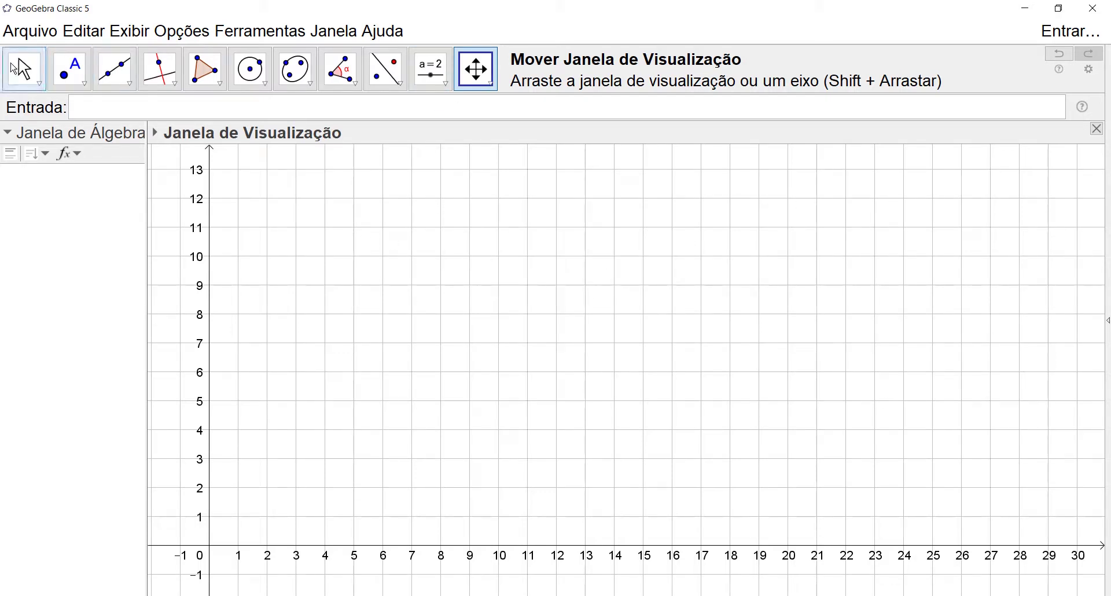
left_click(24, 69)
right_click(506, 305)
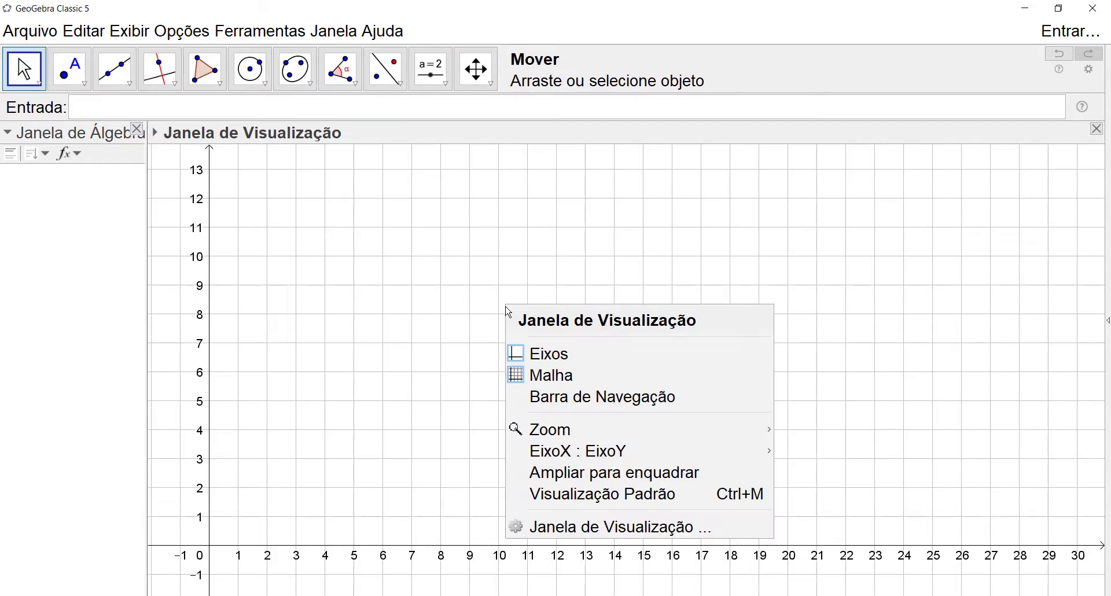
left_click(582, 528)
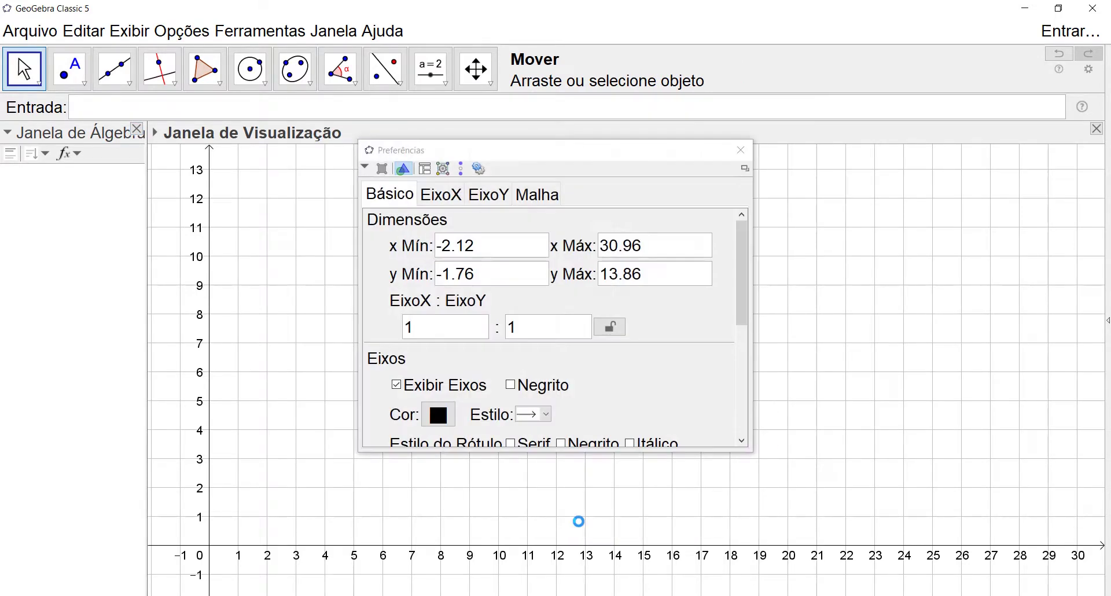
left_click(541, 194)
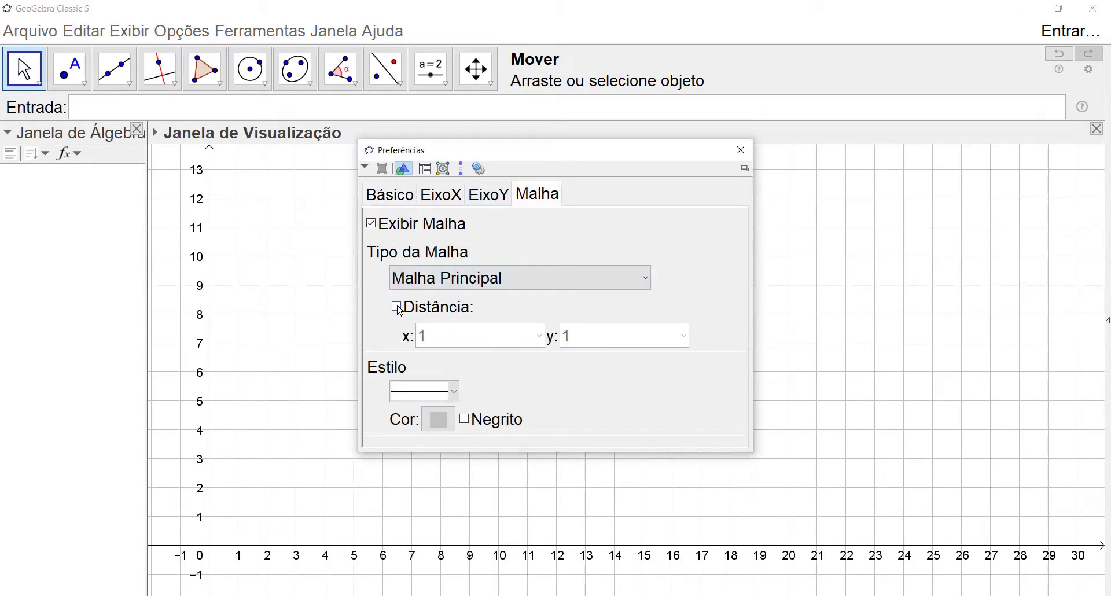
left_click(398, 307)
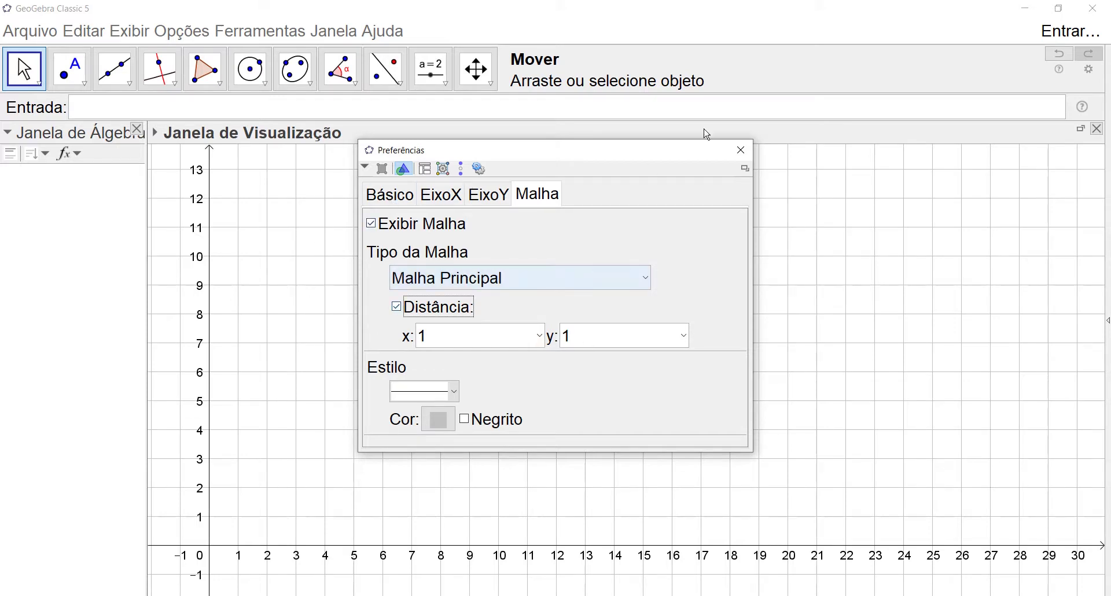
left_click(742, 153)
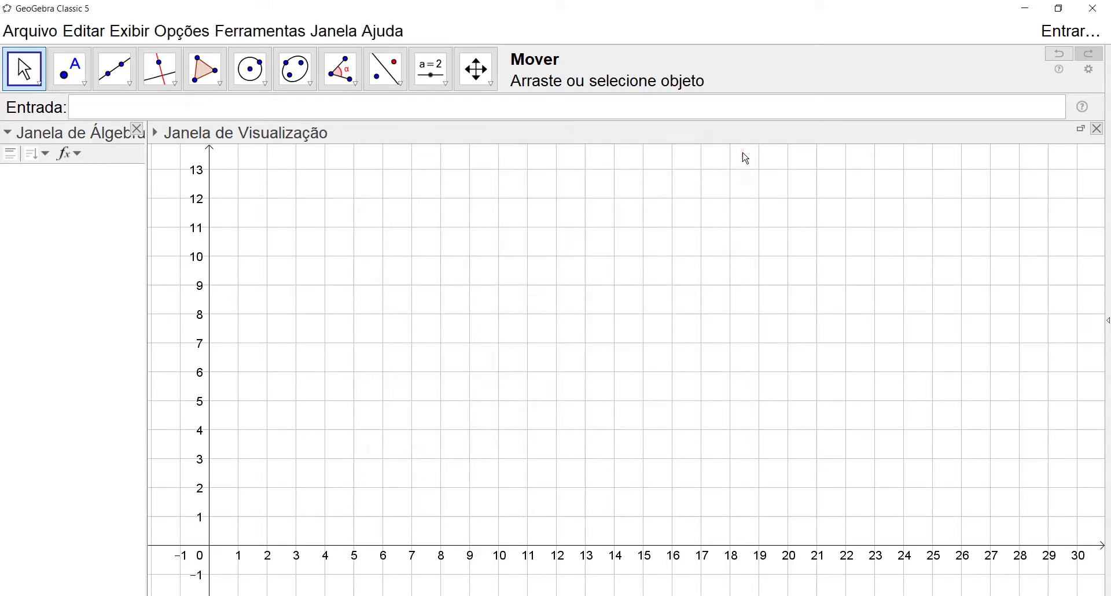
Start defining PA as a Sequência command with expression, variable, initial value and final value arguments
scroll(327, 439, "down", 4)
scroll(333, 440, "down", 5)
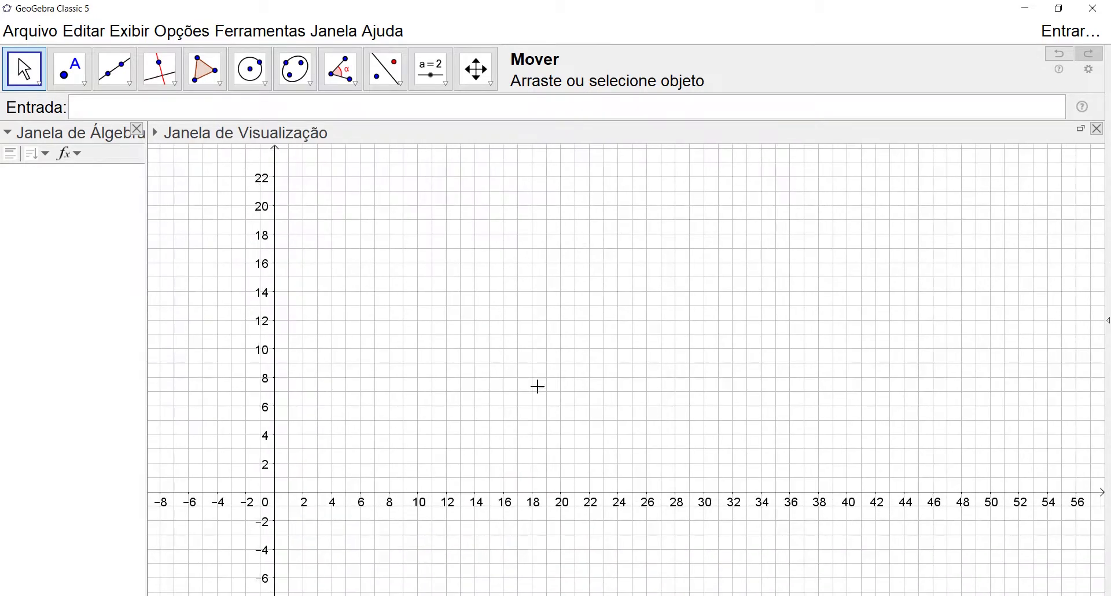
left_click_drag(594, 344, 550, 389)
scroll(301, 440, "up", 2)
scroll(301, 443, "up", 2)
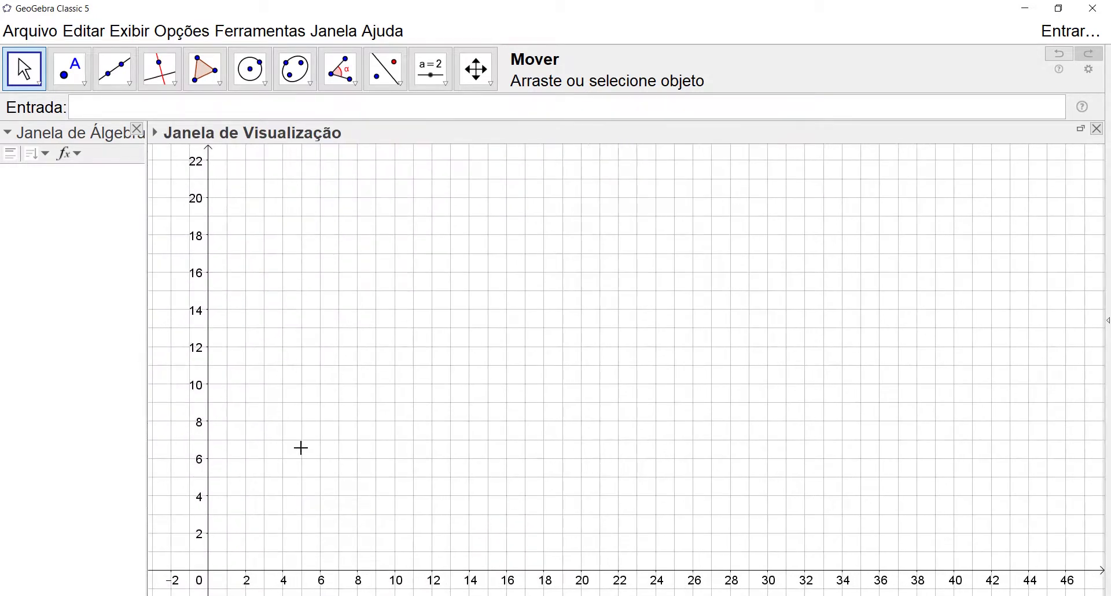
mouse_move(320, 466)
left_mouse_down()
mouse_move(325, 454)
mouse_move(292, 455)
mouse_move(305, 463)
left_mouse_up()
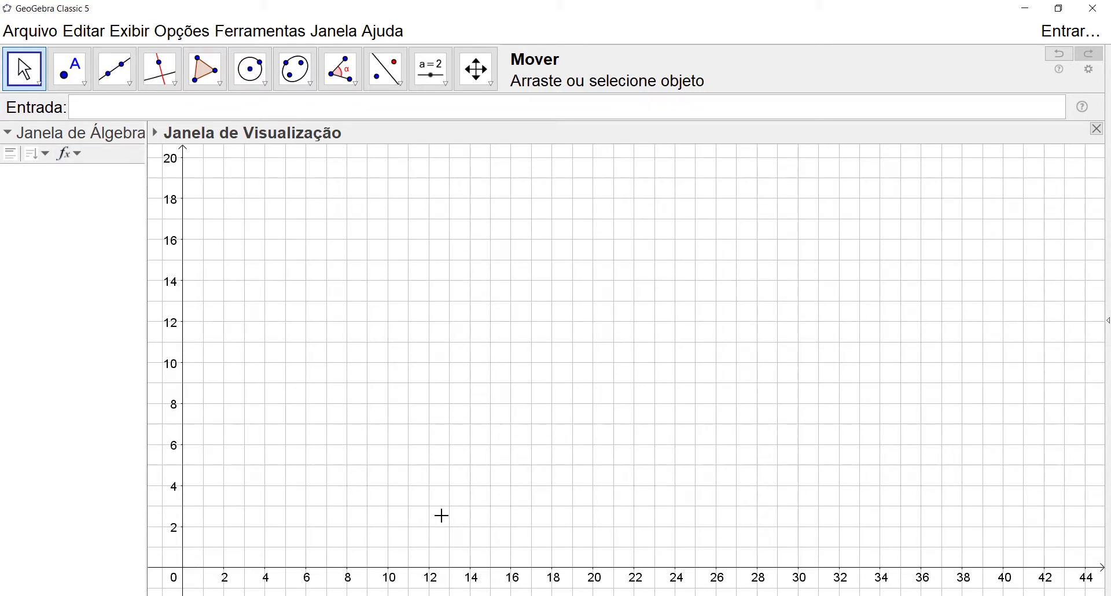
left_click(97, 109)
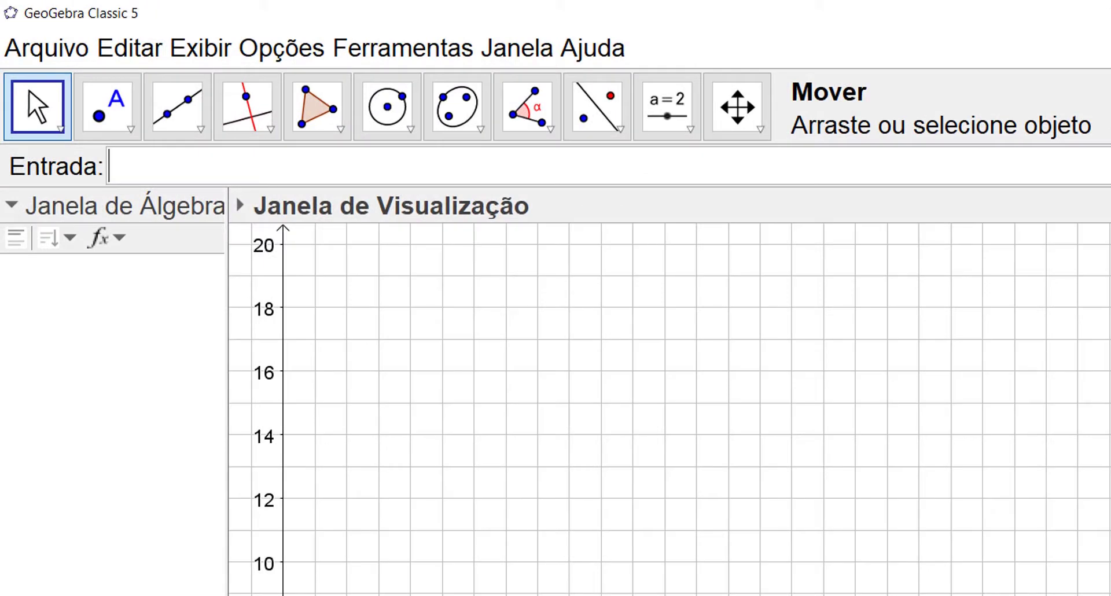
type("PA")
type("=")
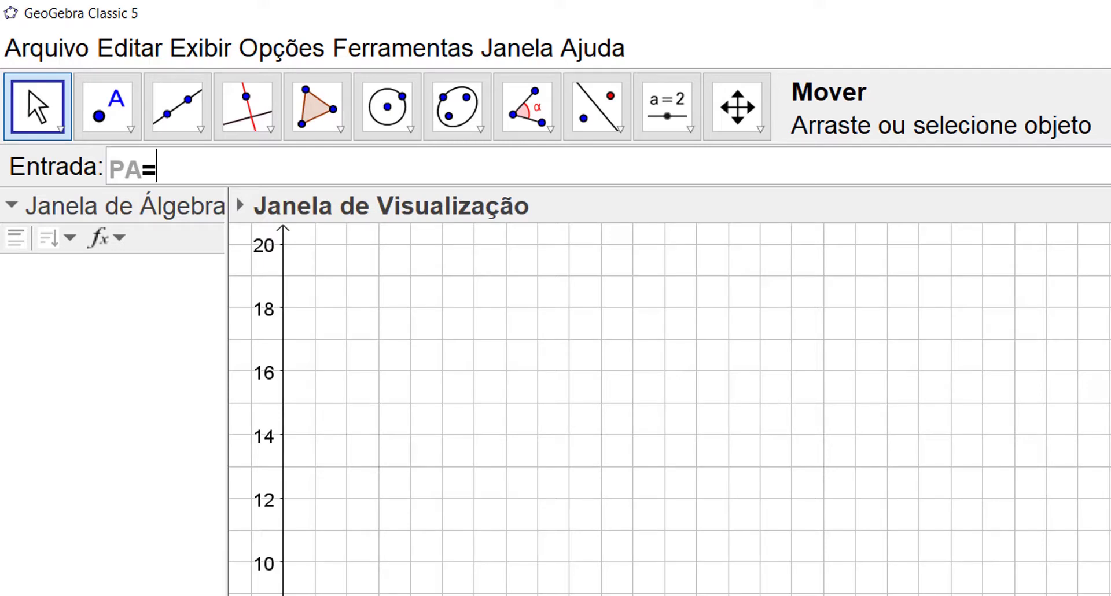
type("Sequ")
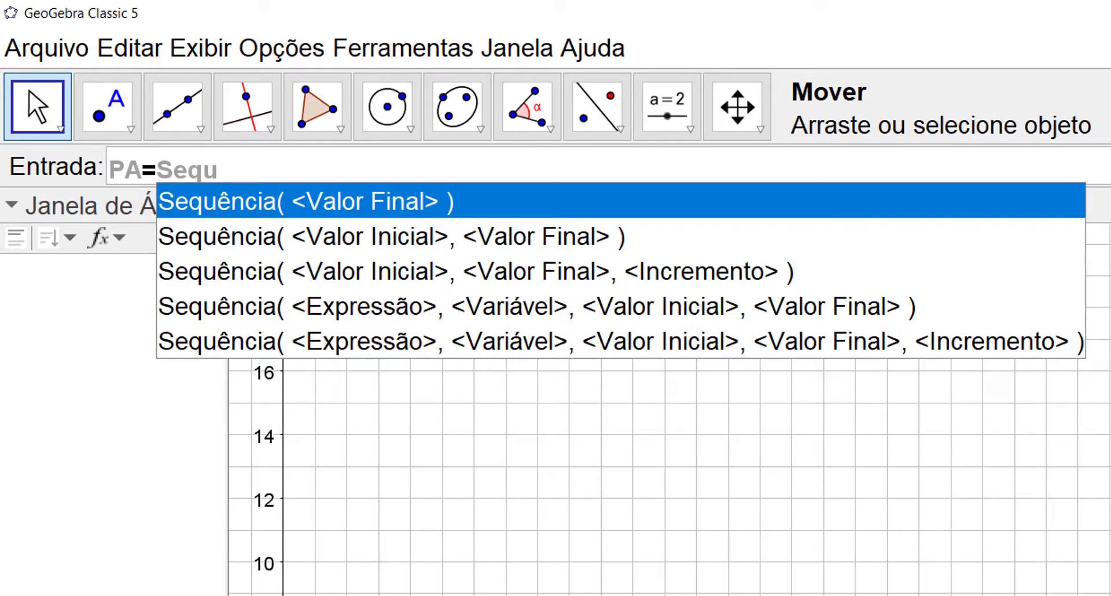
key("Down")
key("Down")
key("Down")
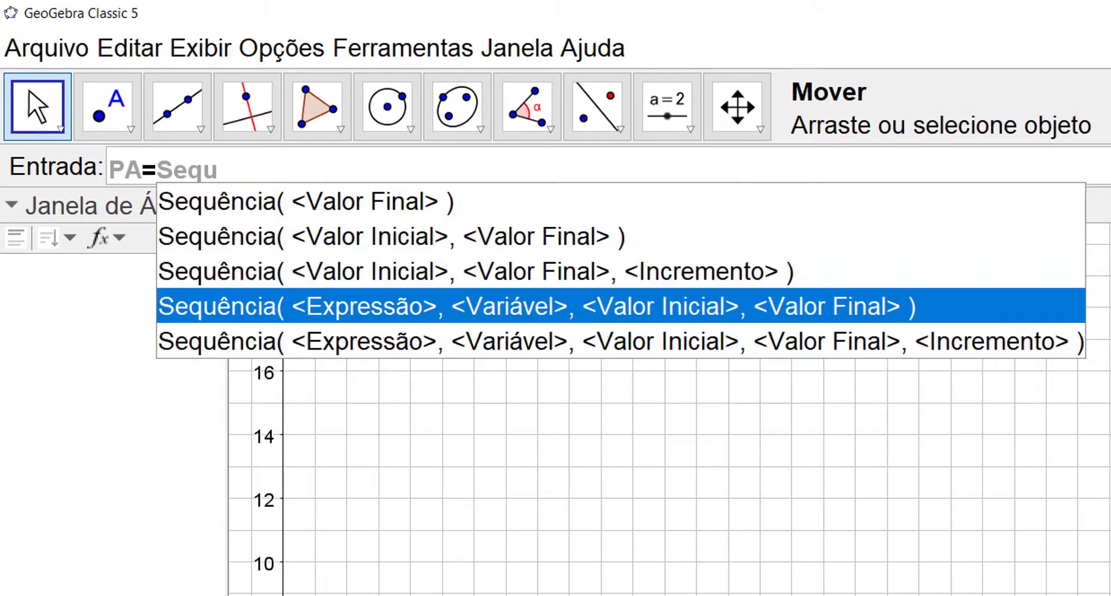
key("Return")
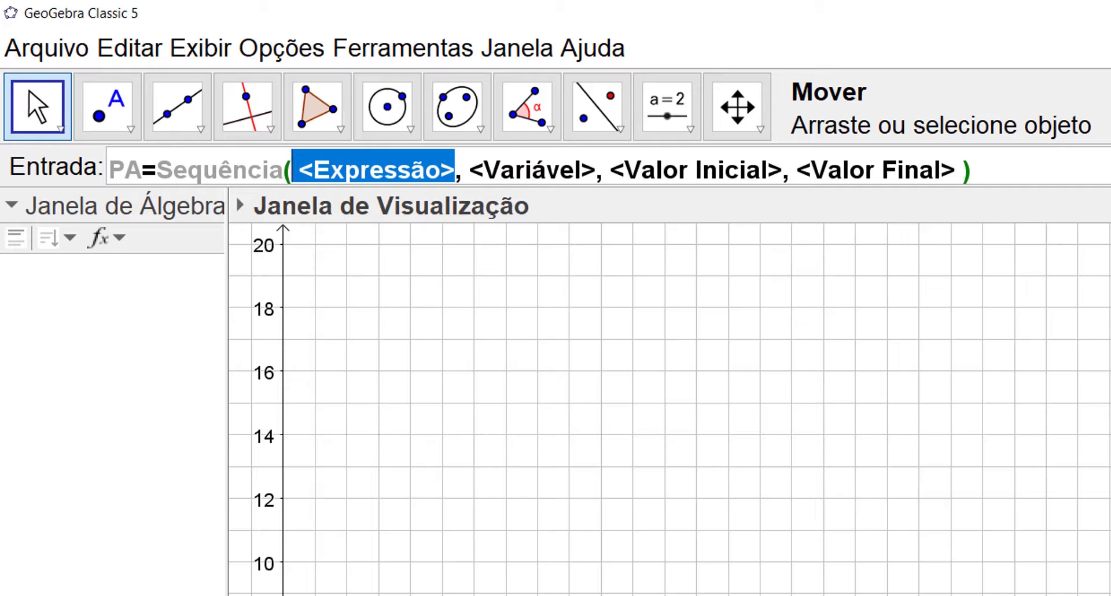
Begin the sequence's expression as a point whose first coordinate is Resto(i, 16)
type("(")
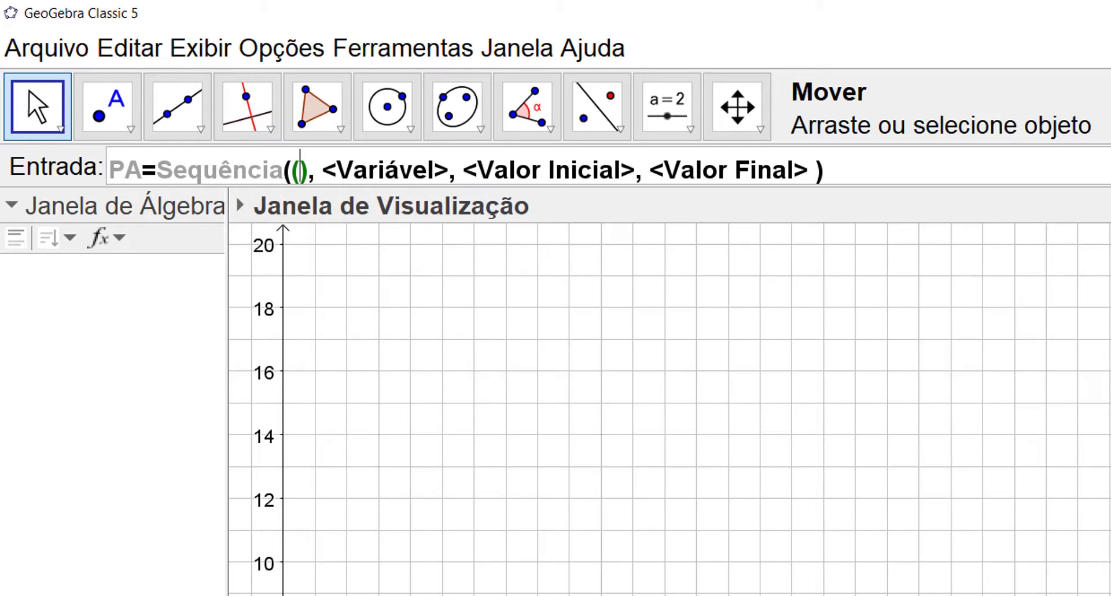
type("Resto")
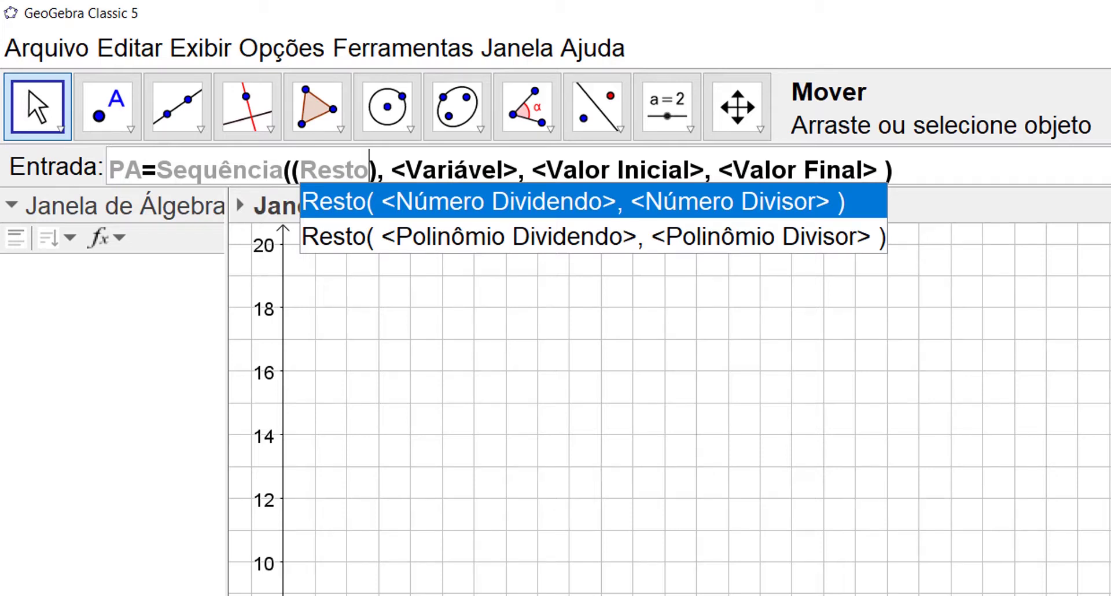
key("Return")
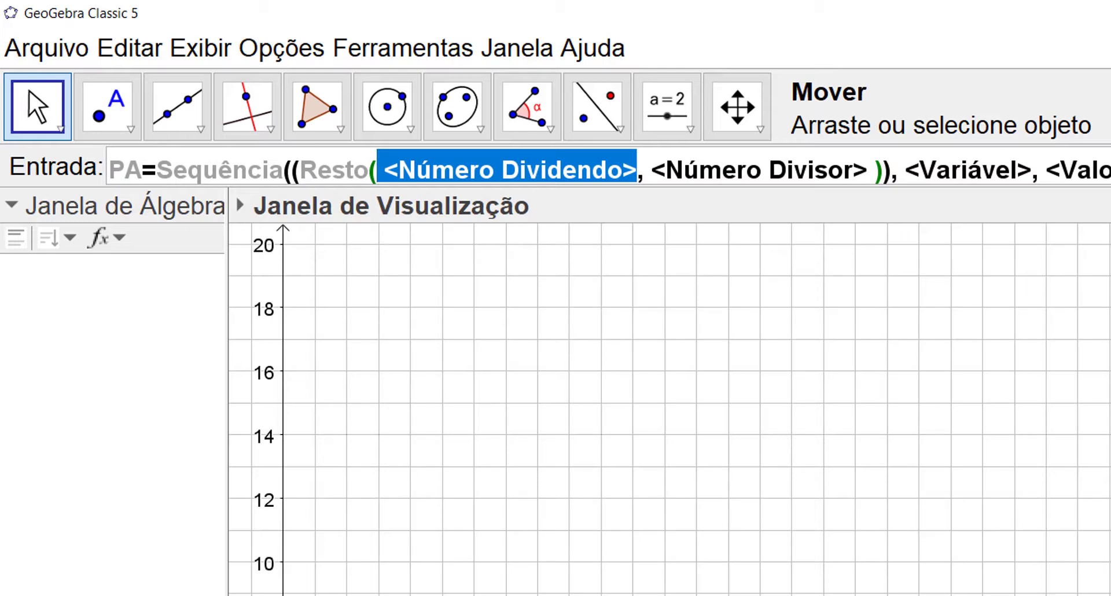
type("icial>, <Valor Fina")
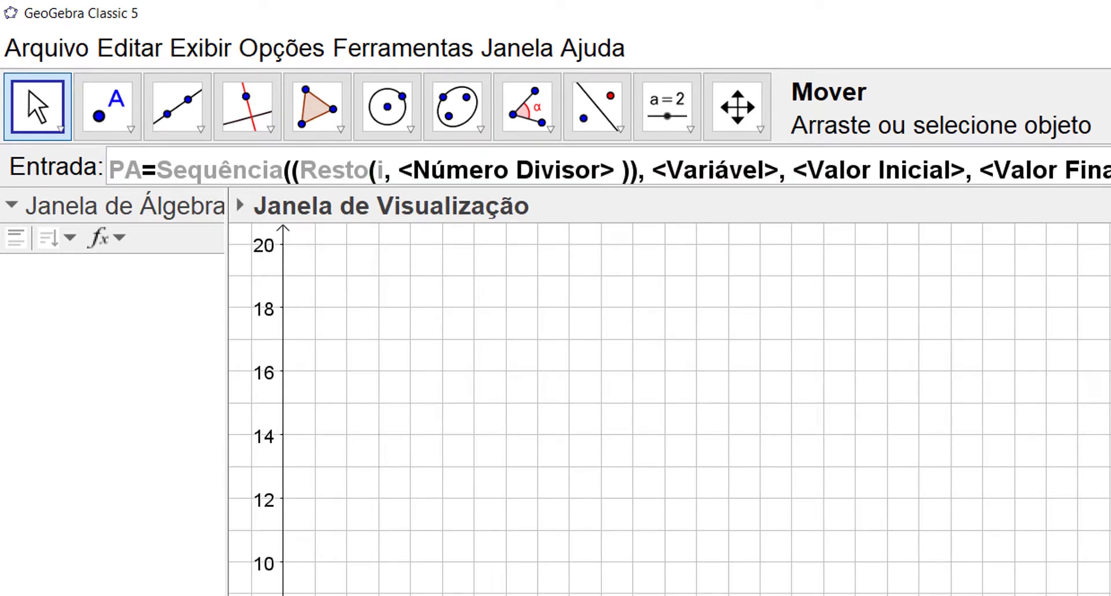
key("Tab")
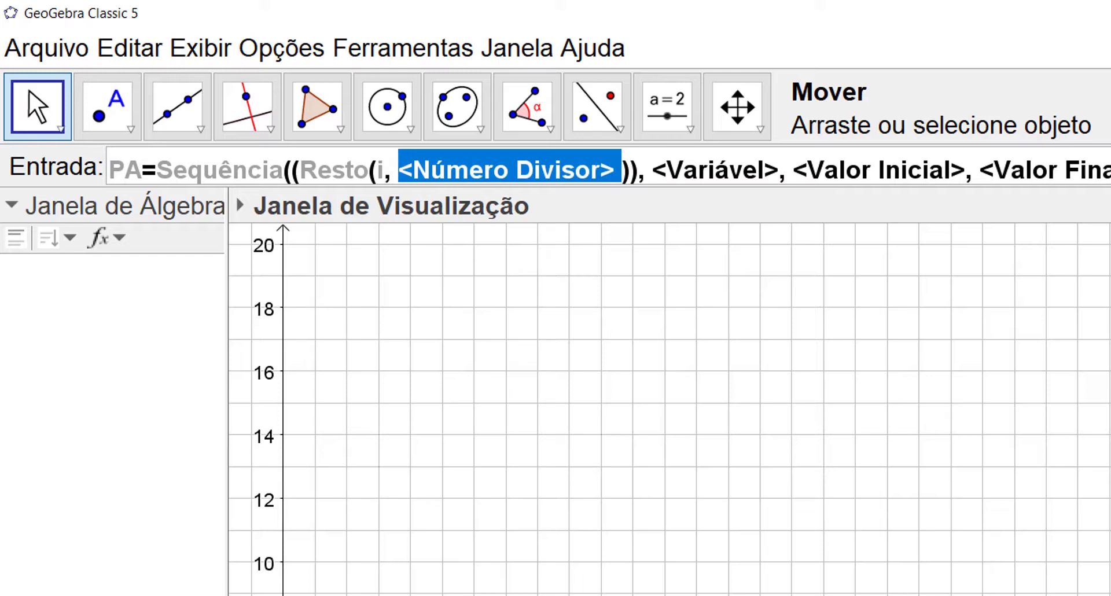
type("16")
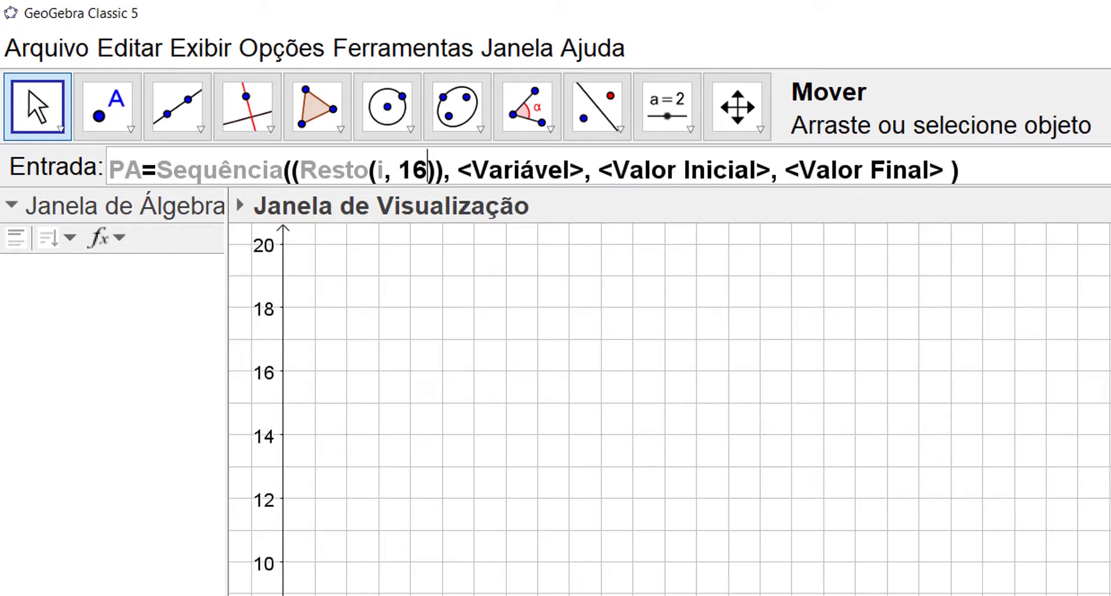
Add Quociente(i, 16) as the second coordinate of the point in the PA sequence expression
key("Left")
key("Left")
key("Left")
key("Left")
key("Left")
key("Right")
key("Right")
key("Right")
key("Left")
key("Left")
key("Left")
key("Right")
key("Right")
key("Right")
key("Right")
key("Right")
key("Right")
type(",")
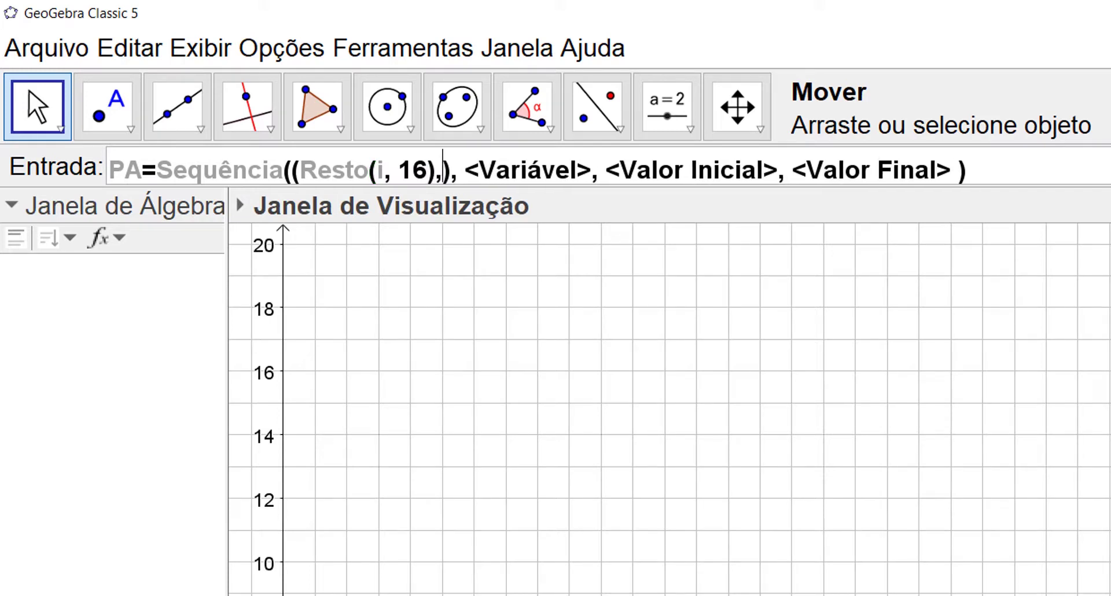
type("Quoci")
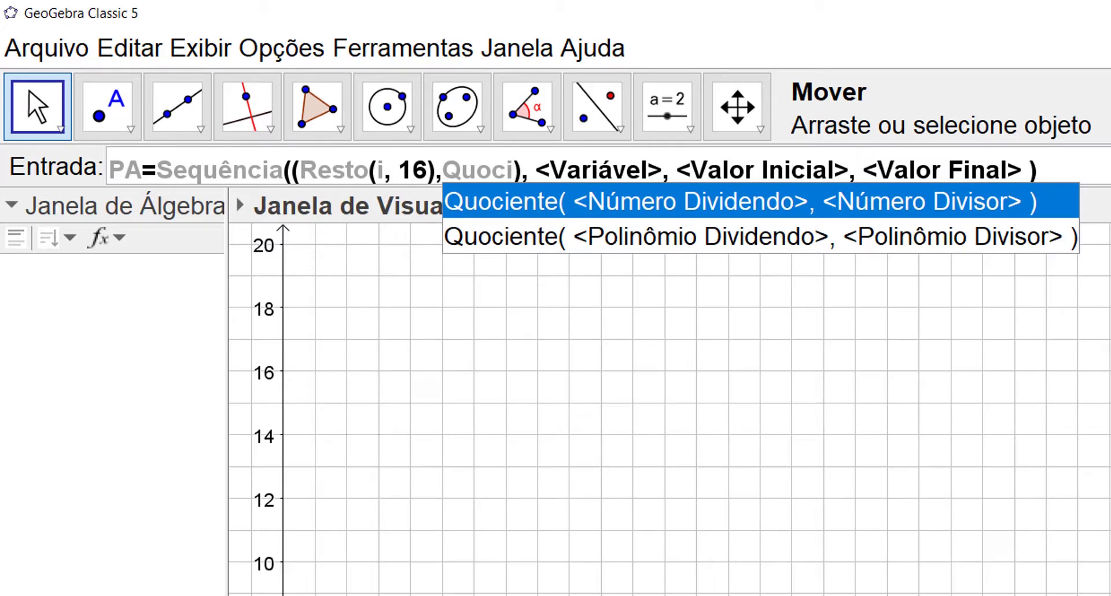
key("Return")
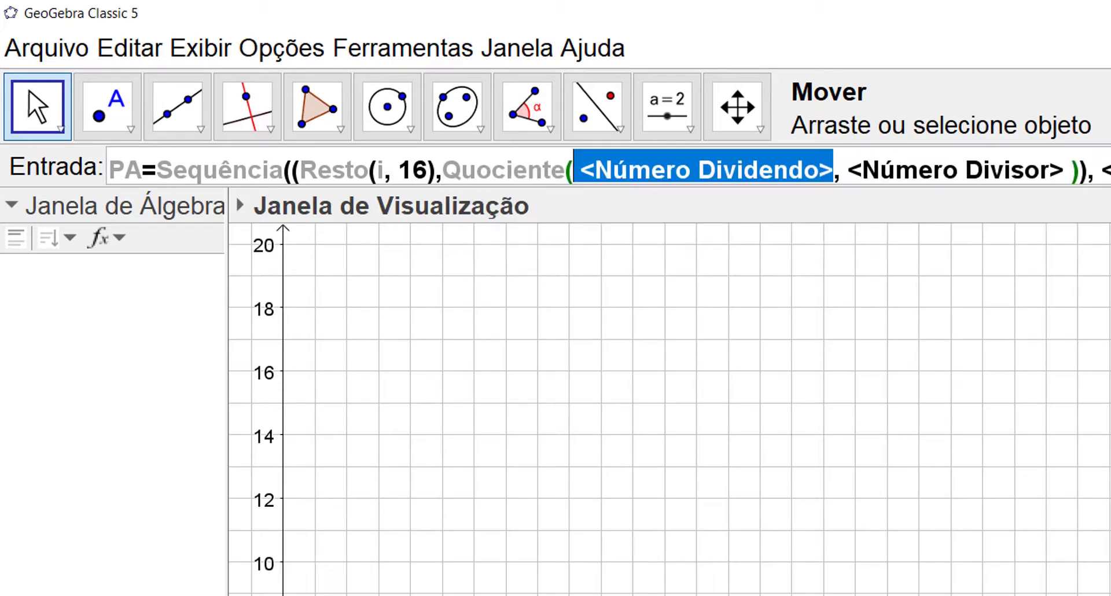
type("iável>, <Valor Inic")
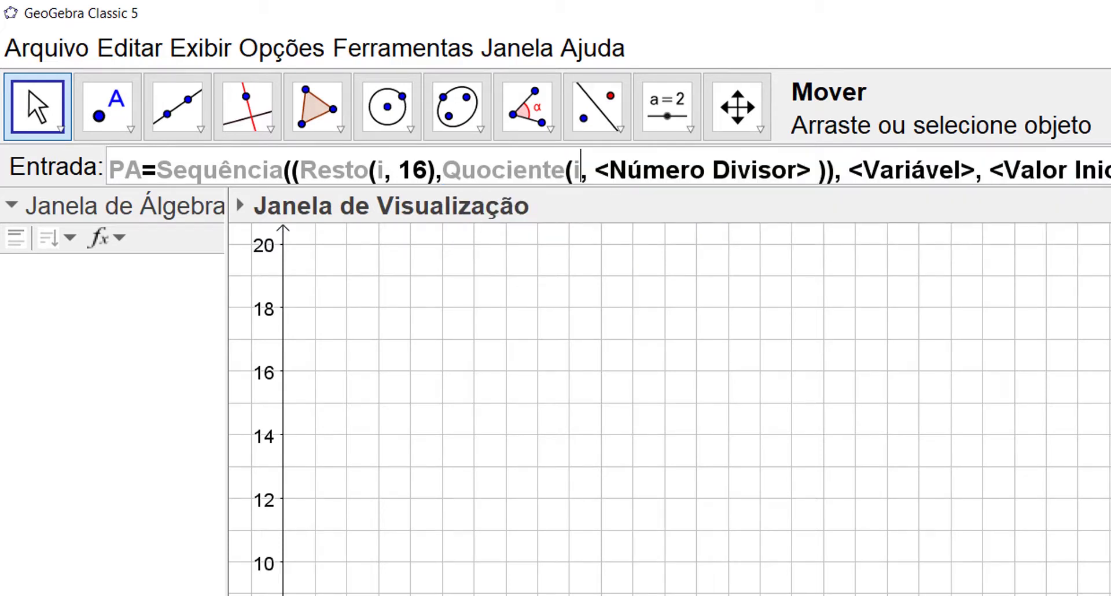
key("Tab")
type("16")
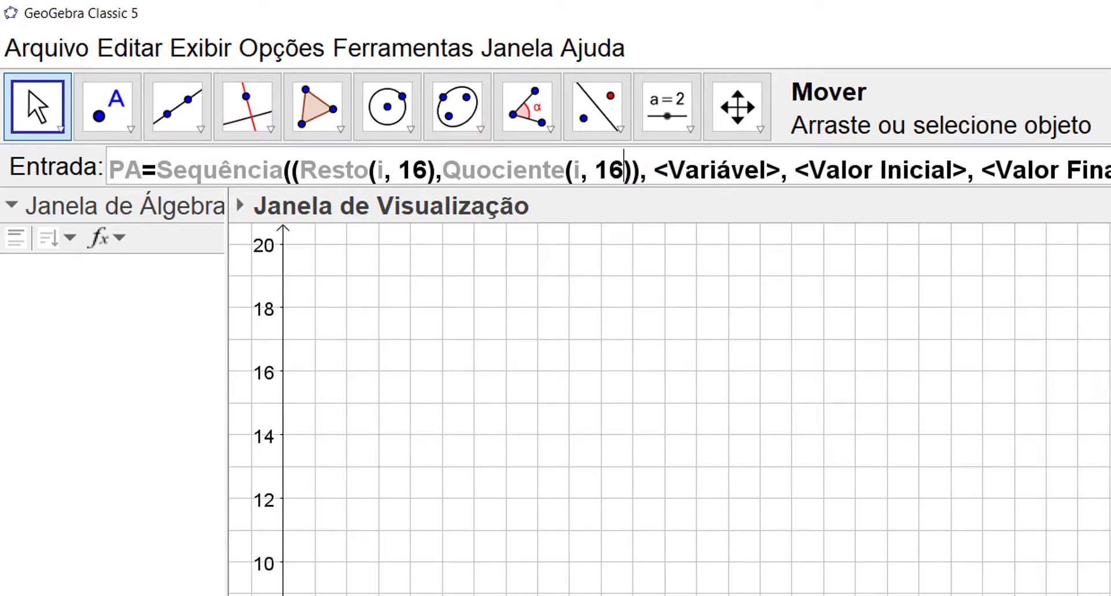
Insert a space before Quociente and set the sequence's variable argument to i
key("Left")
key("Left")
key("Left")
key("Left")
key("Left")
key("Left")
key("Left")
key("Left")
key("Left")
key("Left")
key("Left")
key("Left")
key("Left")
key("Left")
key("Left")
key("Left")
key("Left")
key("Right")
key("Right")
key("Right")
key("Right")
key("Right")
key("Right")
key("Right")
key("Right")
key("Right")
key("Right")
key("Right")
key("Right")
key("Right")
key("Right")
key("Right")
key("Right")
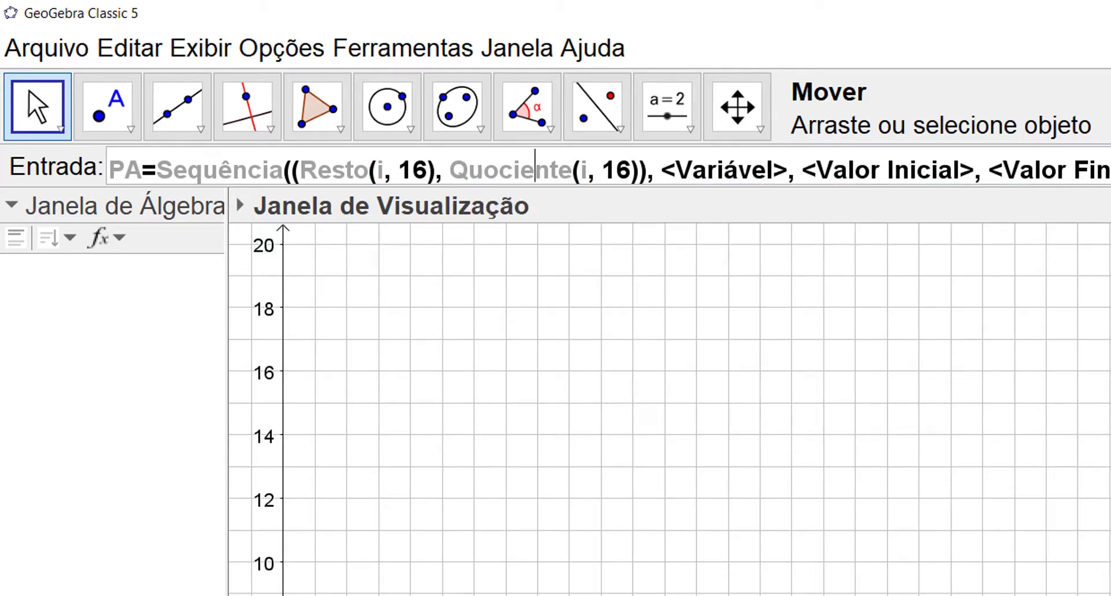
key("Right")
key("Right")
key("Right")
key("Right")
key("Tab")
type("i")
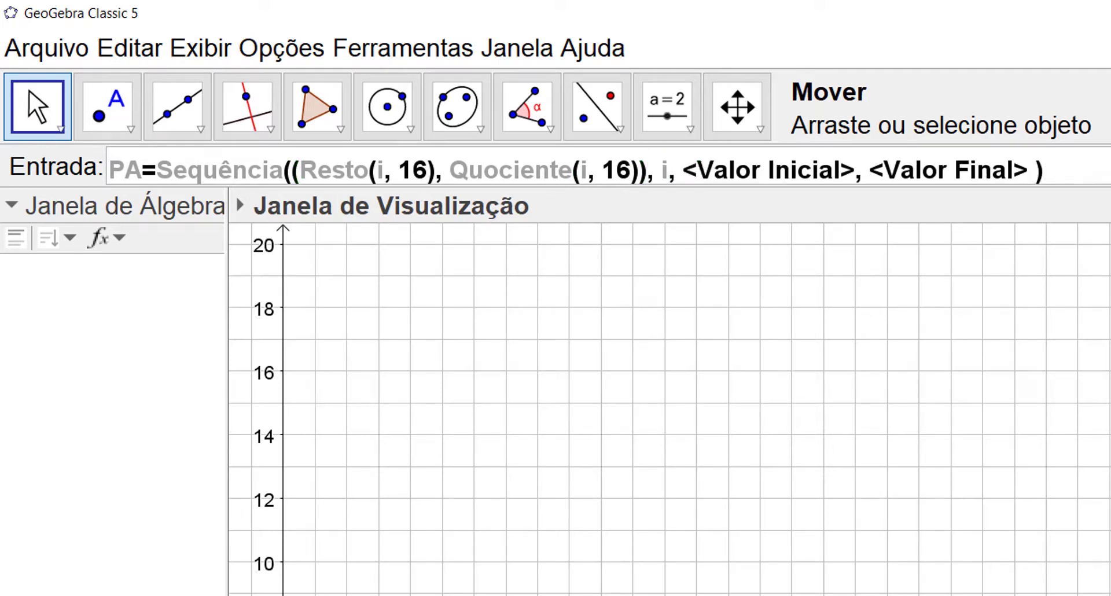
key("Tab")
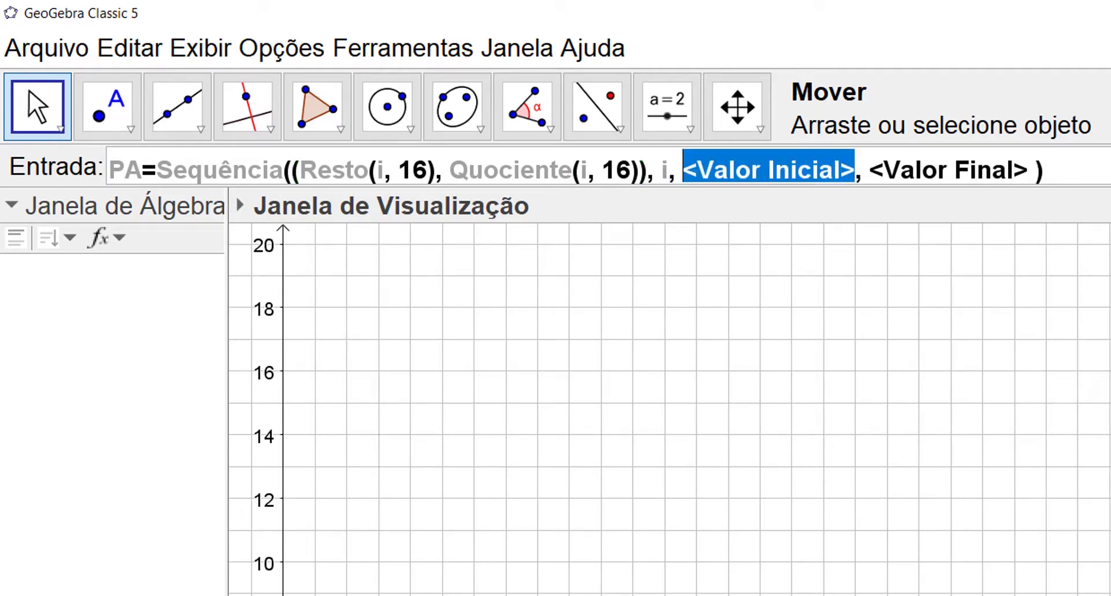
Set the PA sequence's initial value to 0 and final value to 255
type("0")
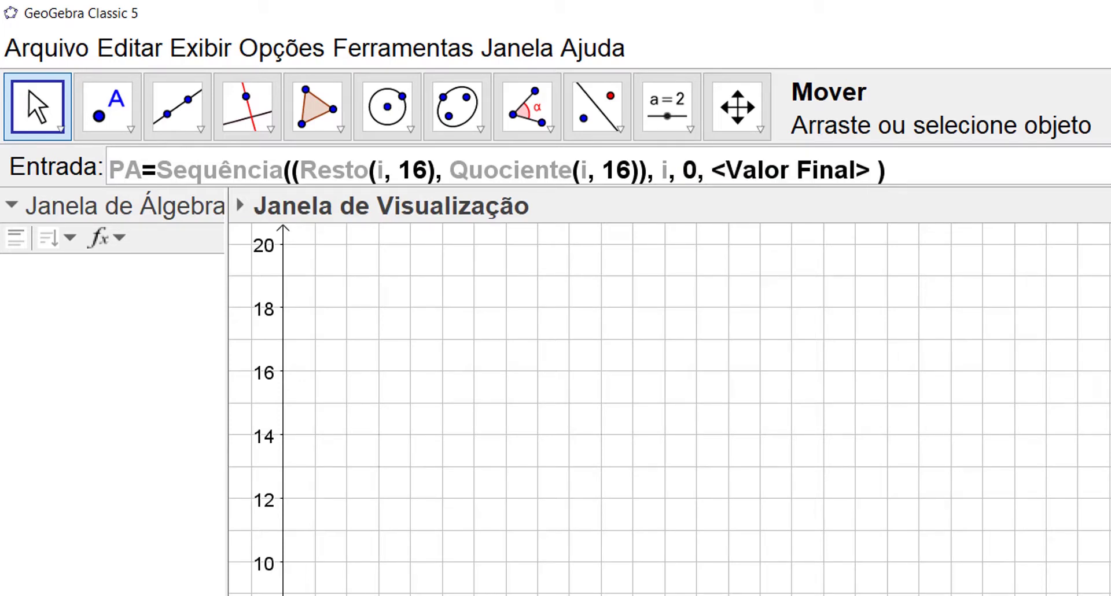
key("Tab")
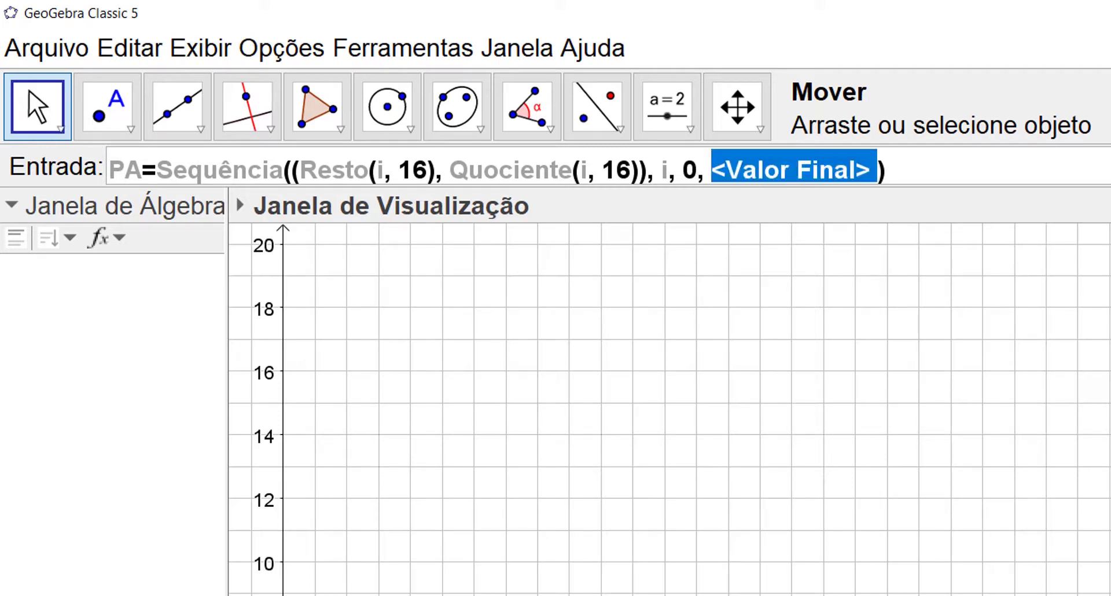
type("2")
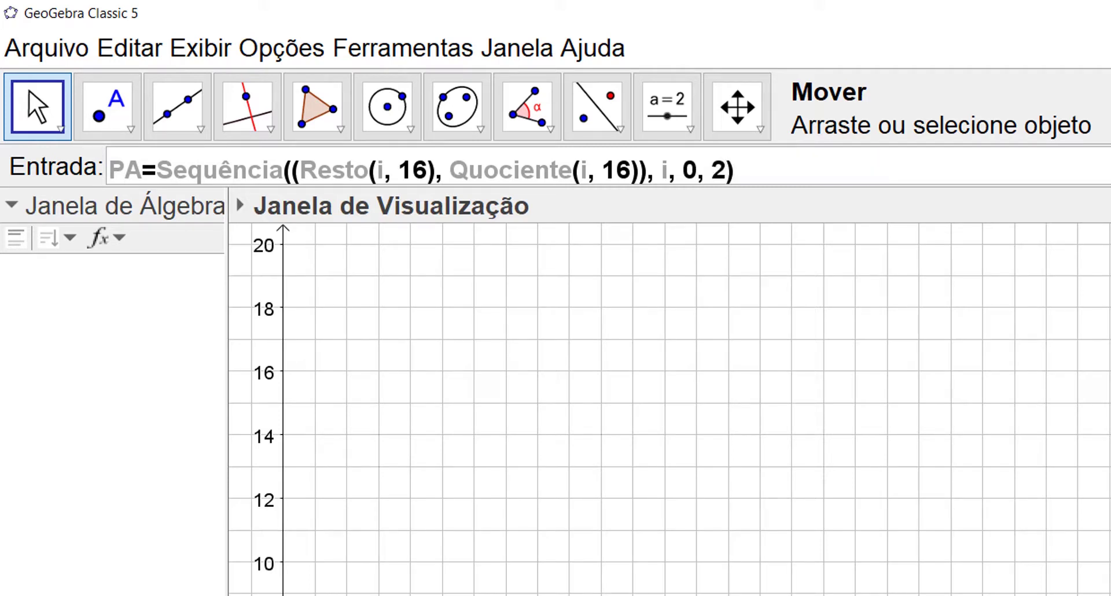
type("55")
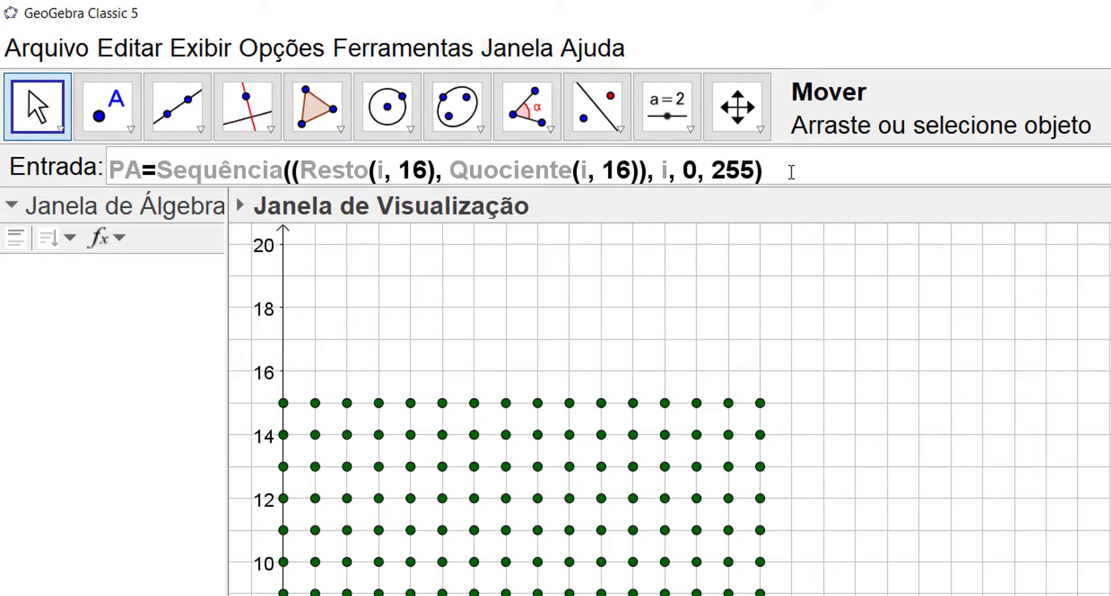
Copy the complete PA sequence definition for reuse and create the PA point list
left_click(755, 171)
left_click_drag(765, 171, 109, 173)
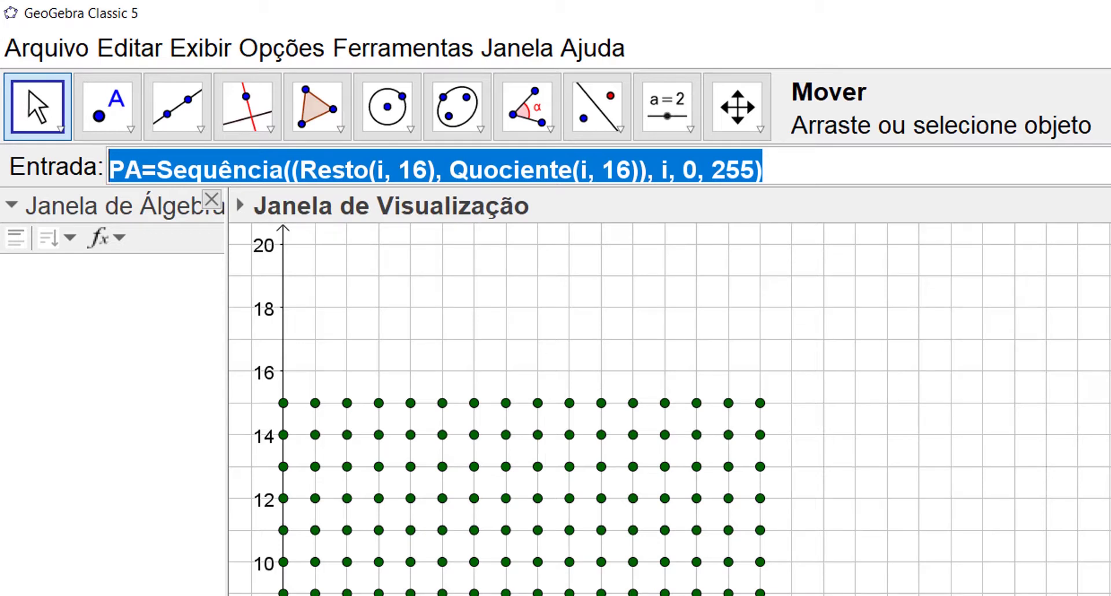
left_click(777, 171)
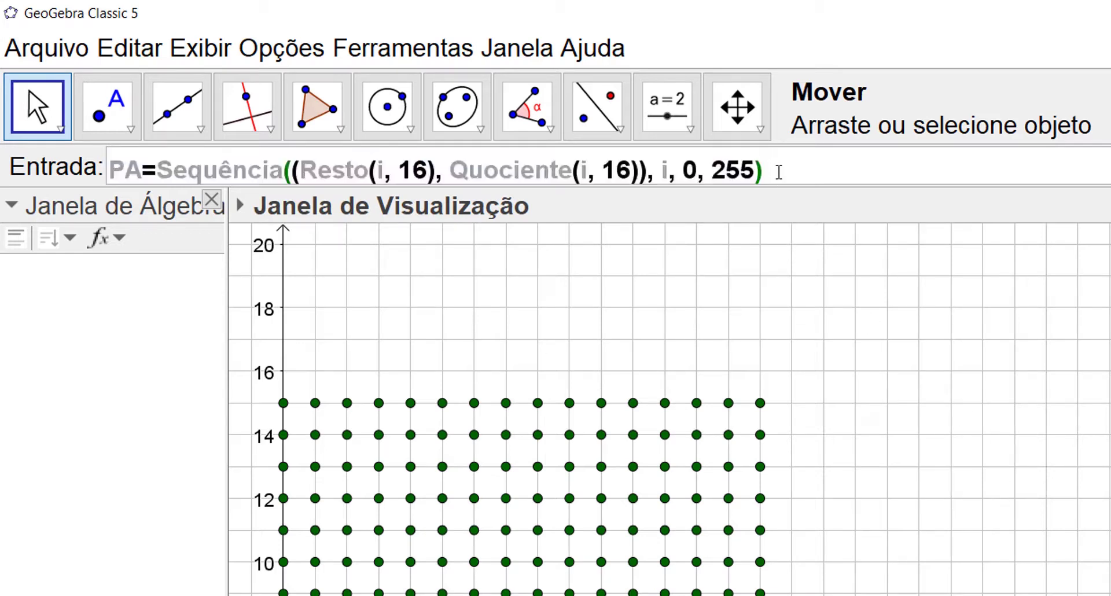
left_click_drag(766, 170, 109, 171)
key("ctrl+c")
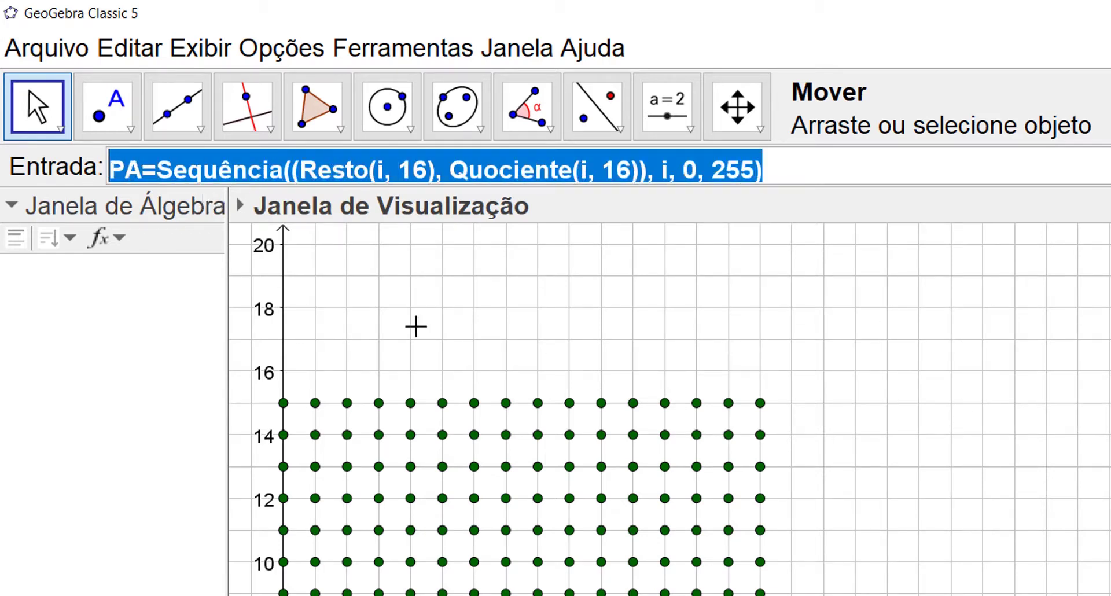
left_click(784, 168)
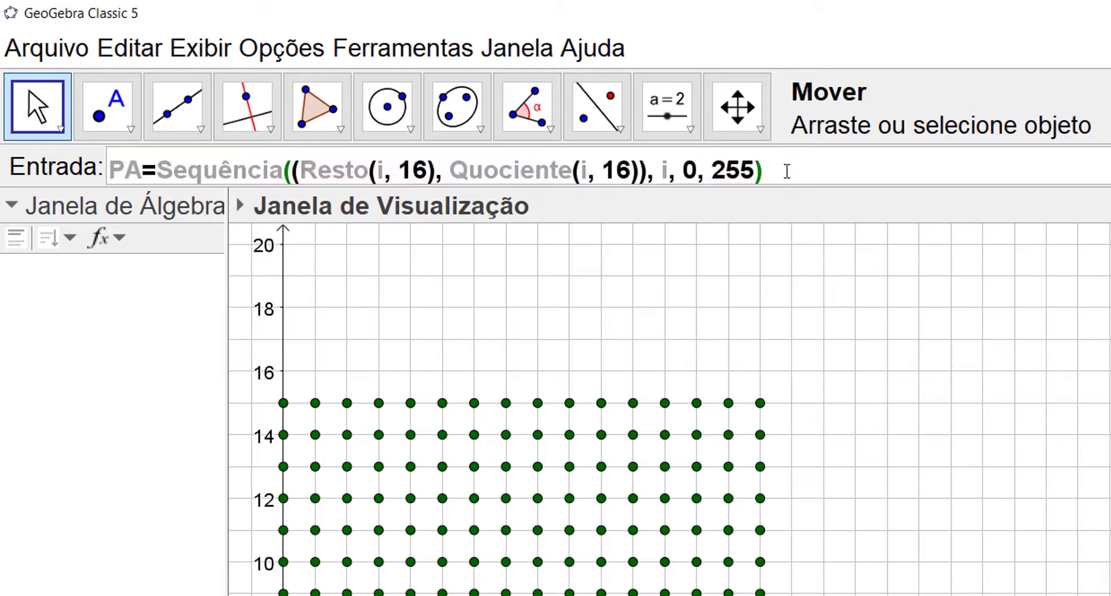
key("Return")
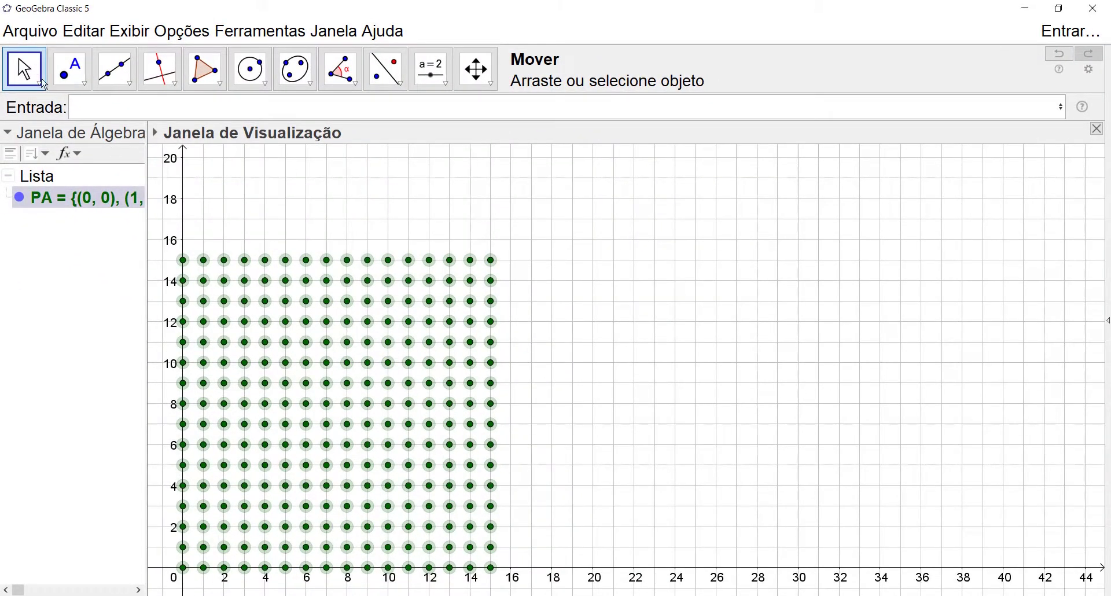
left_click(559, 275)
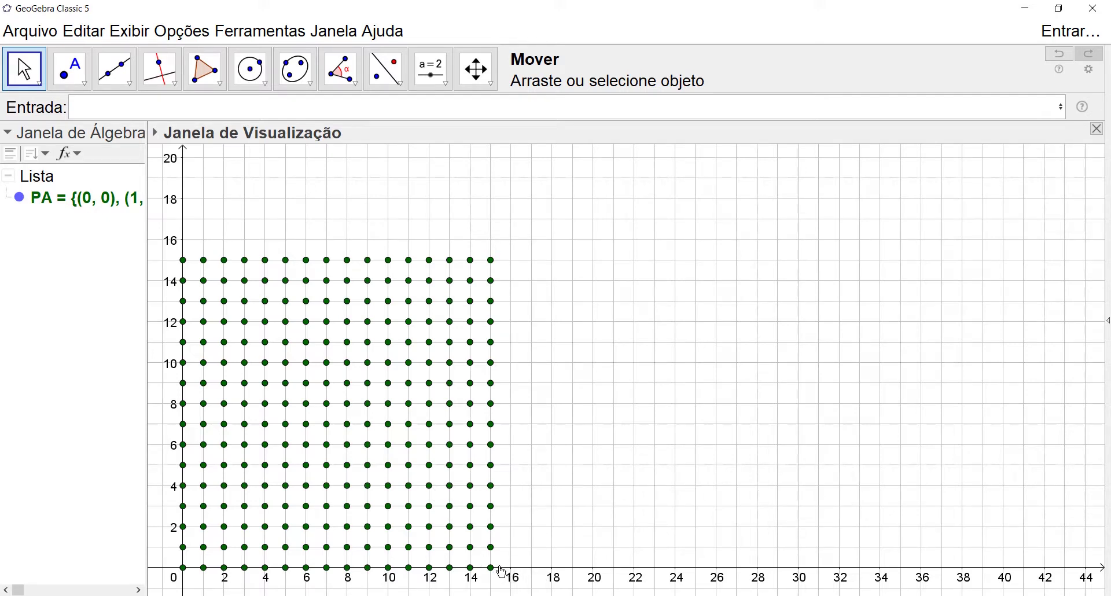
Paste the copied sequence definition as a new entry and rename it PB
left_click(85, 110)
key("ctrl+v")
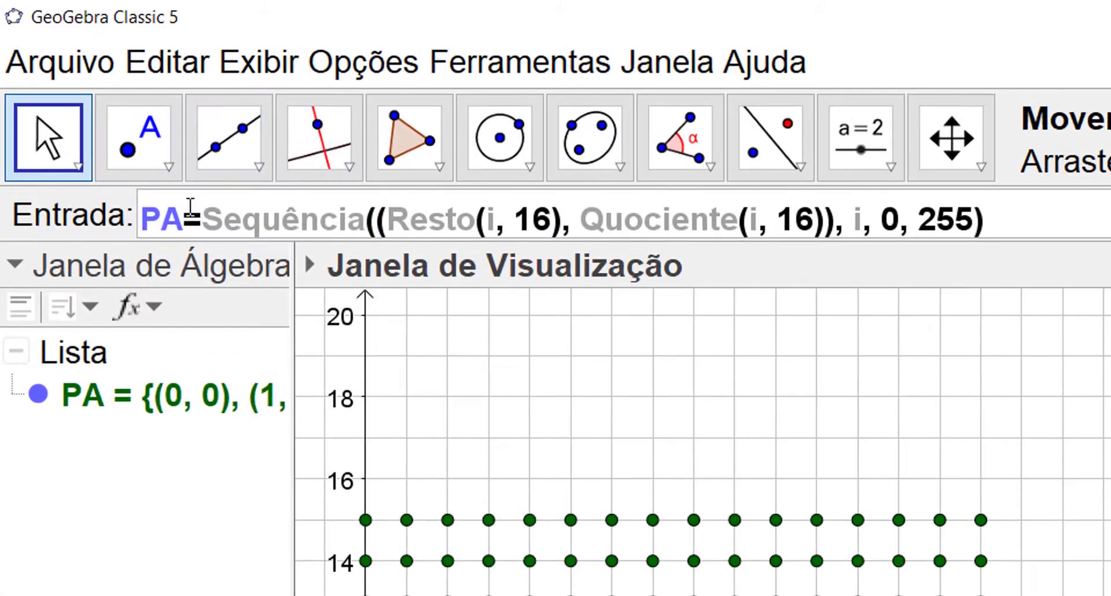
left_click(191, 206)
key("BackSpace")
type("B")
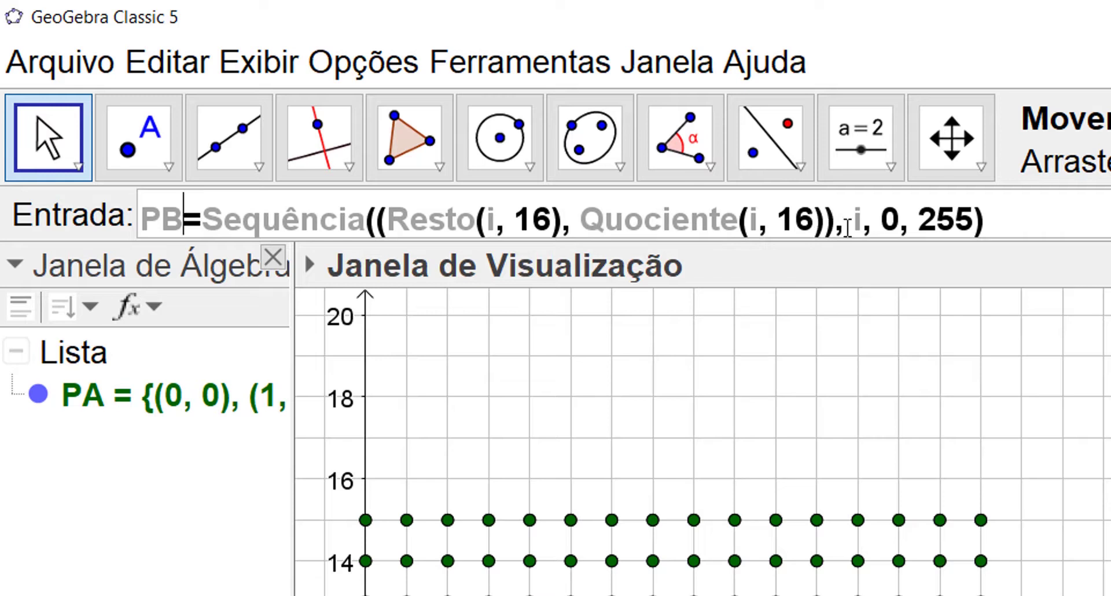
Offset the points in the PB expression by adding (22,0) and create the PB point list
left_click(831, 219)
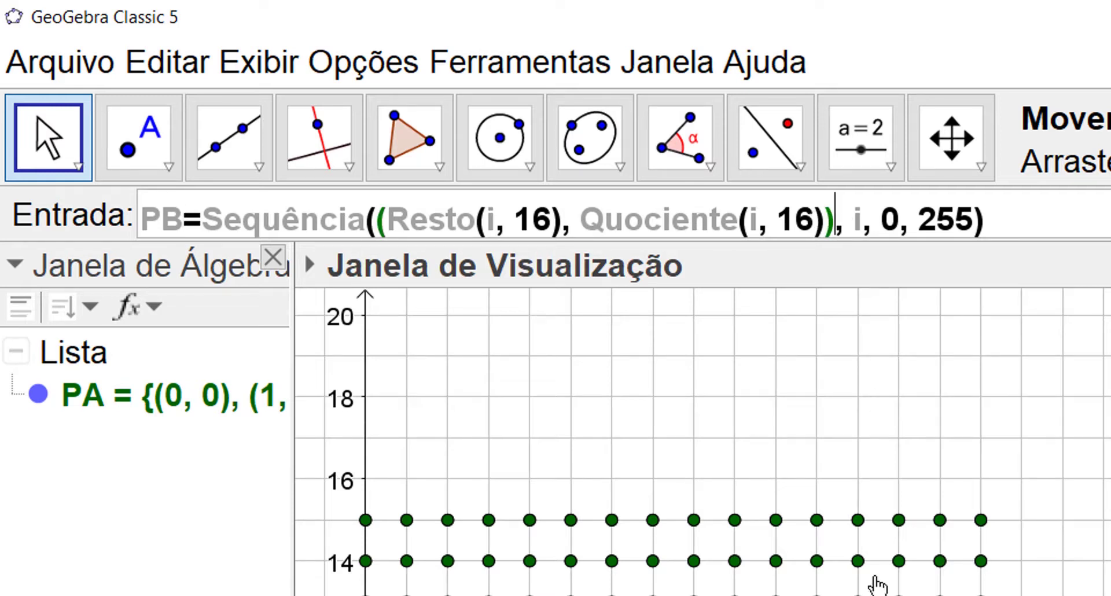
type("+")
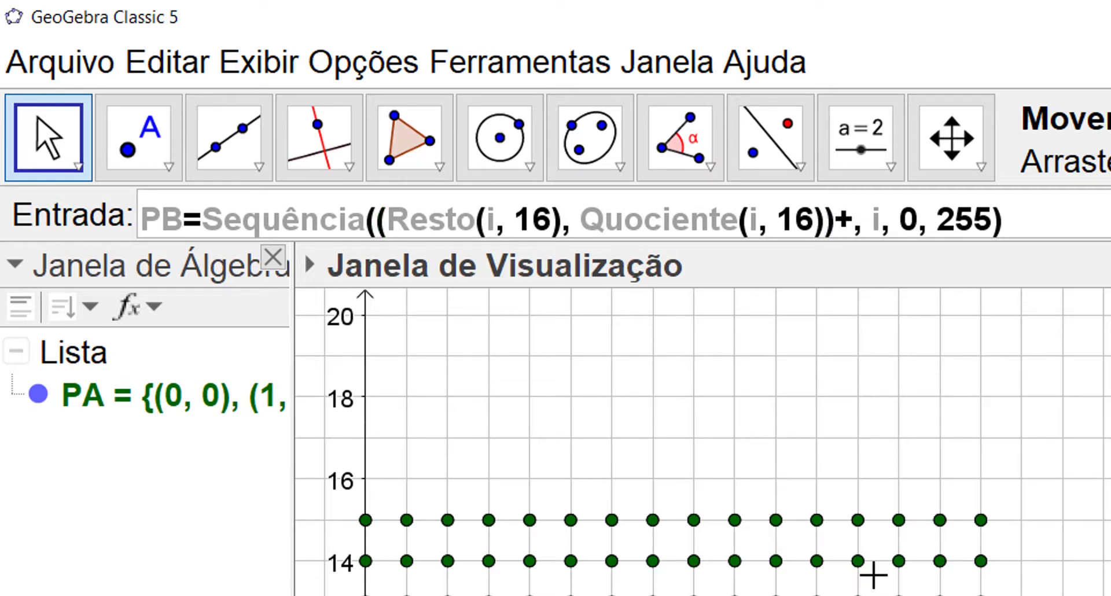
type("(")
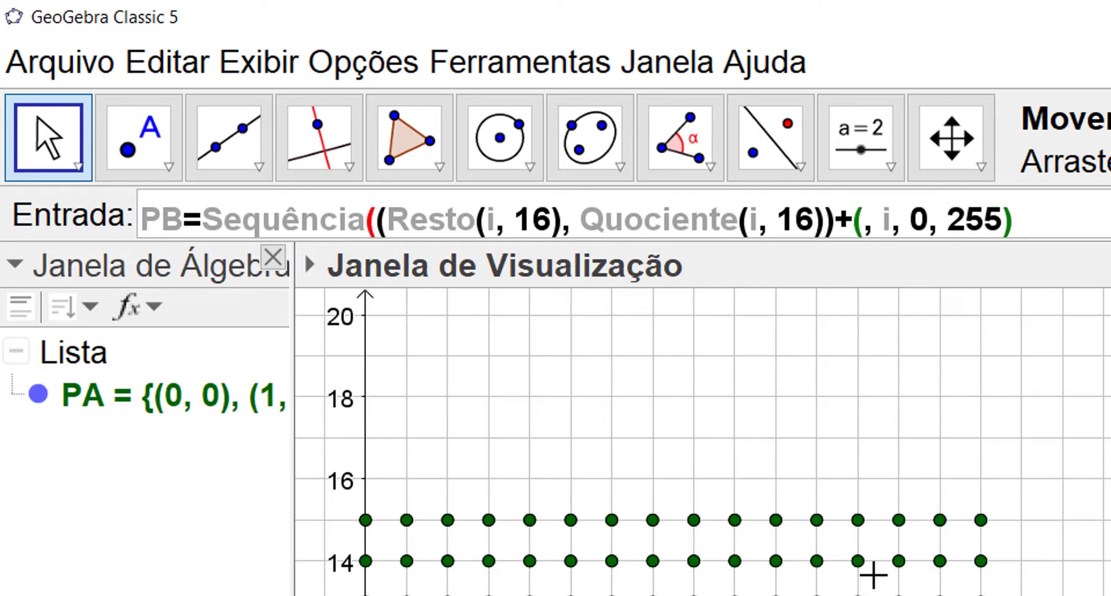
type(")")
key("Left")
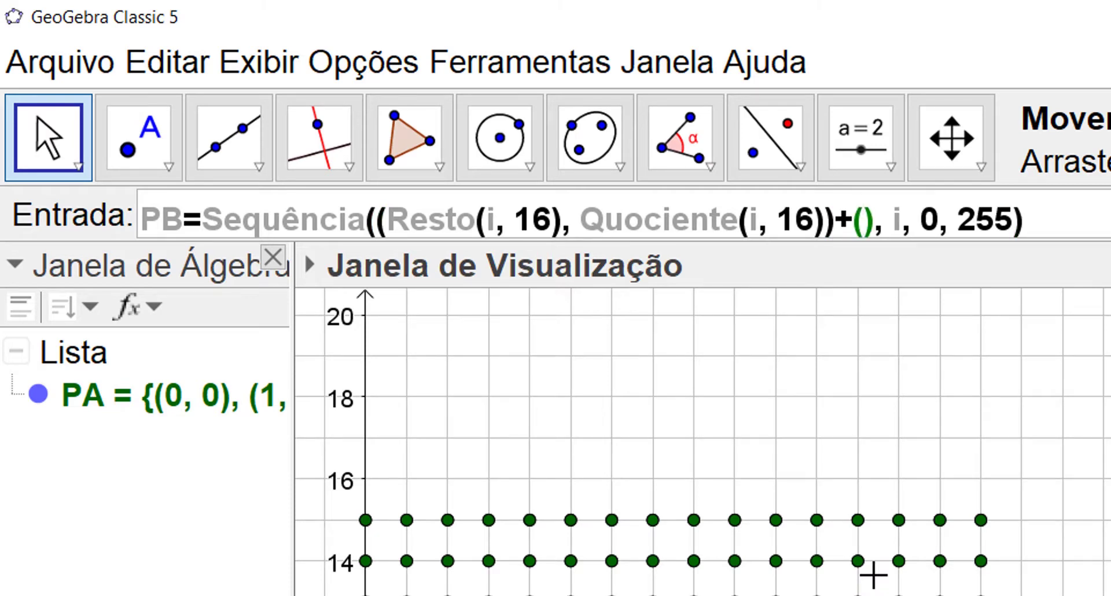
type(",")
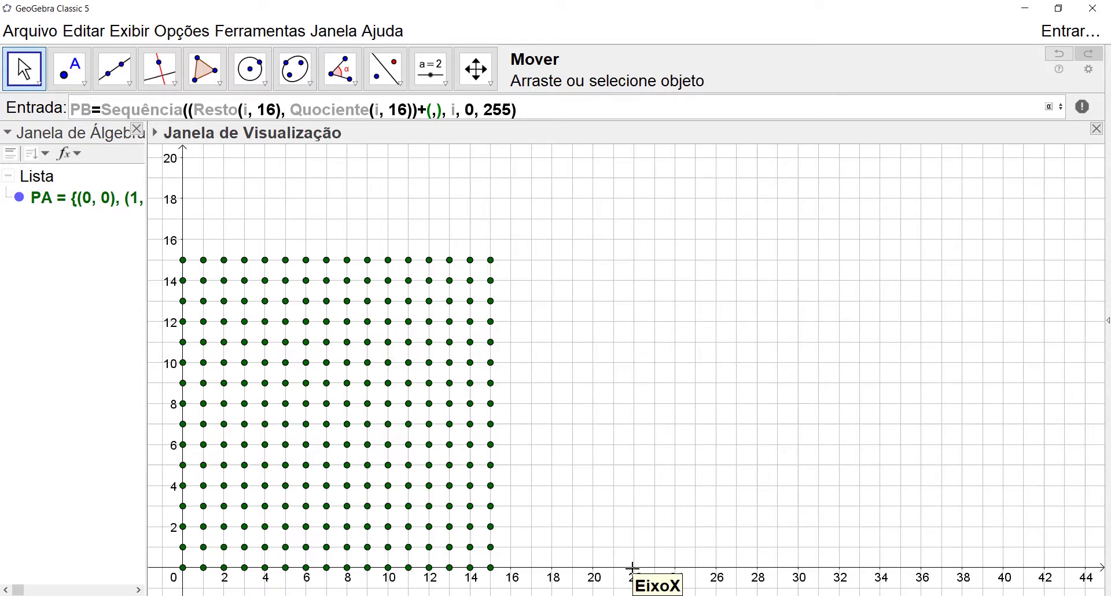
type("22,")
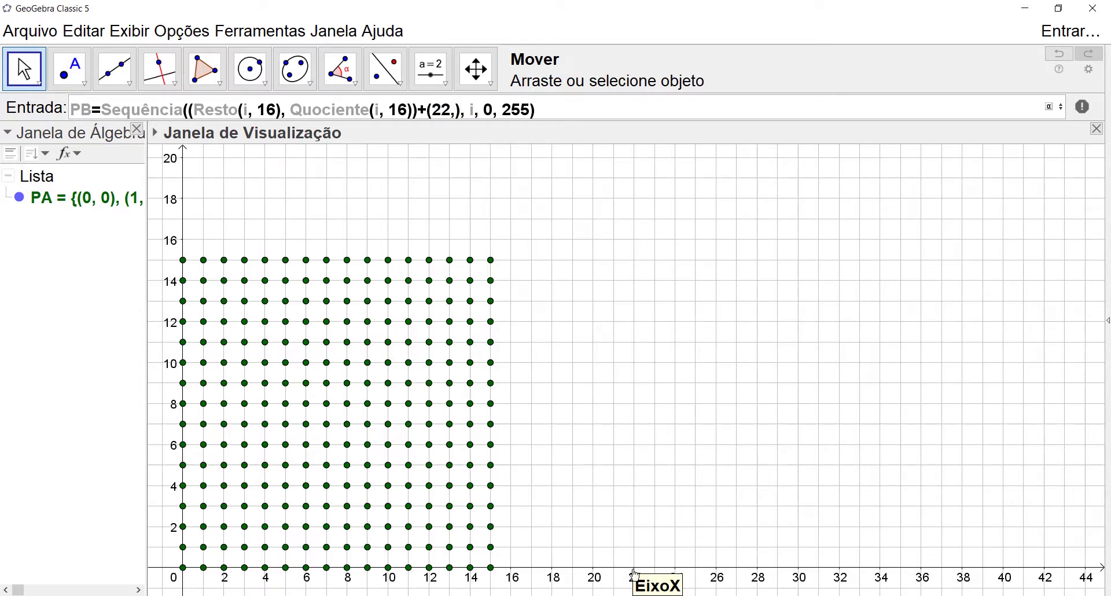
type("0")
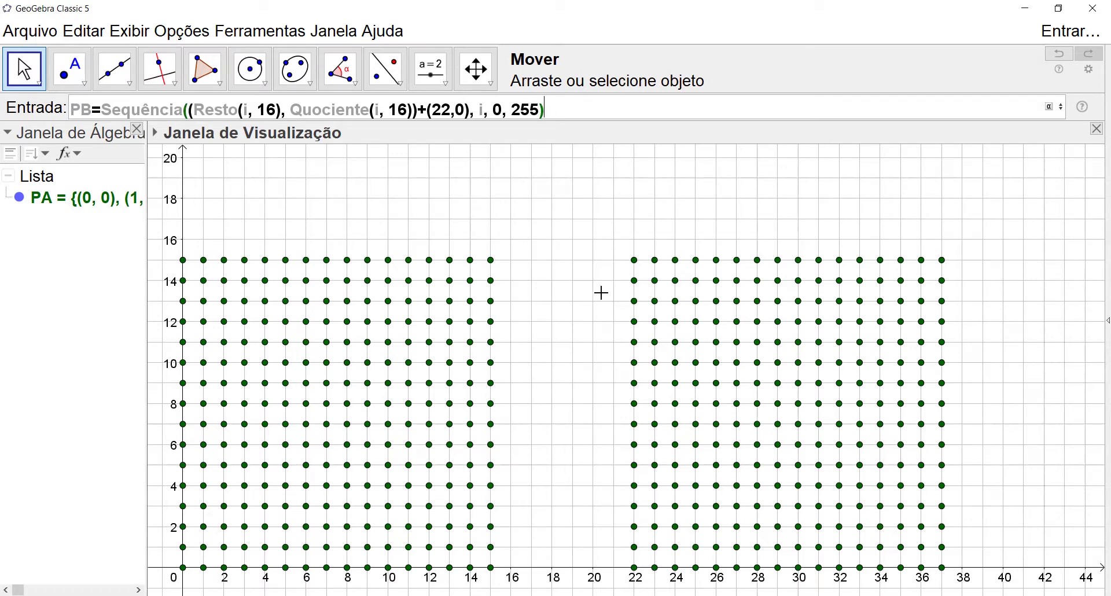
key("Return")
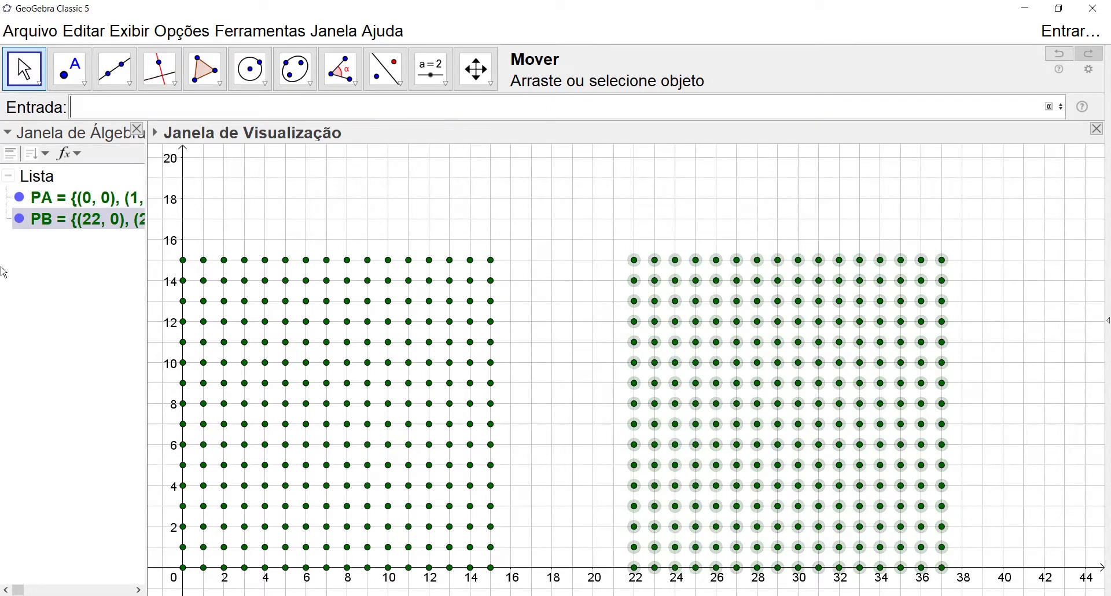
left_click(92, 257)
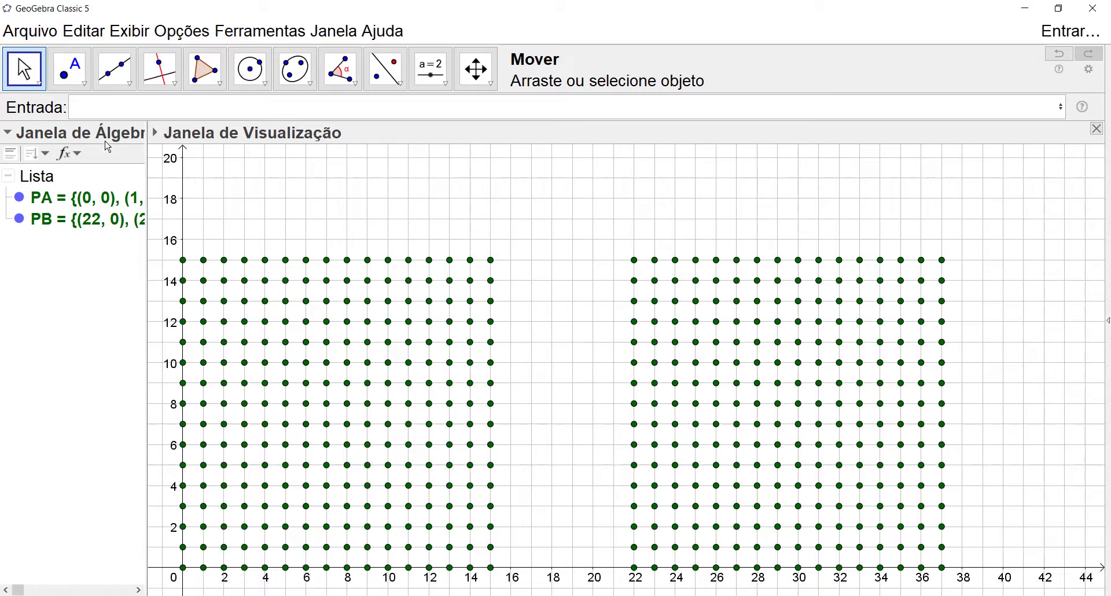
Reuse the PA sequence definition as a new entry and rename it TA
left_click(81, 106)
left_click(128, 198)
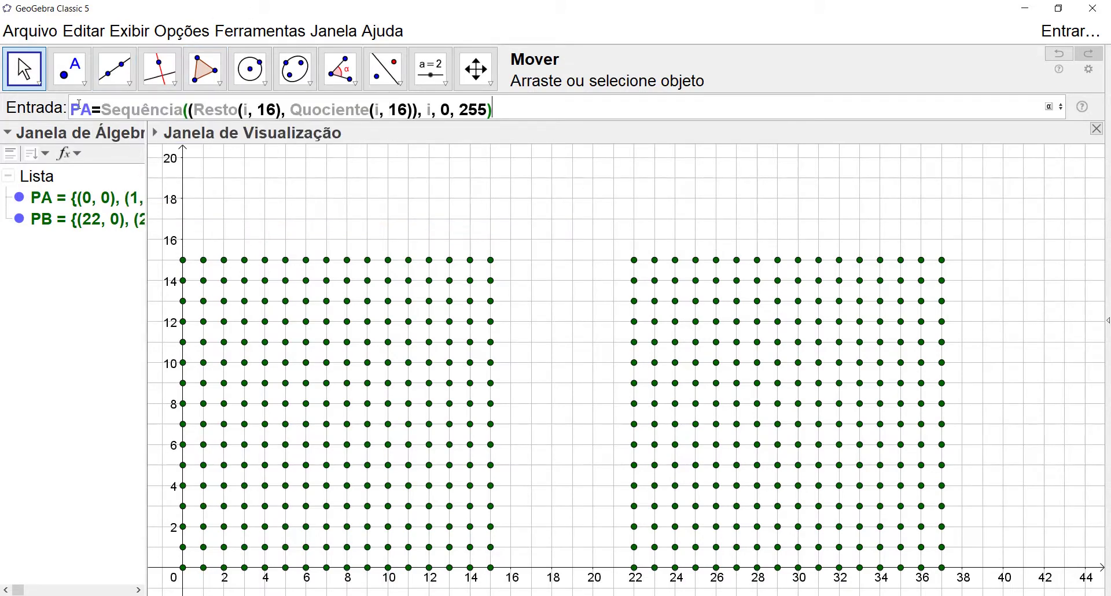
key("BackSpace")
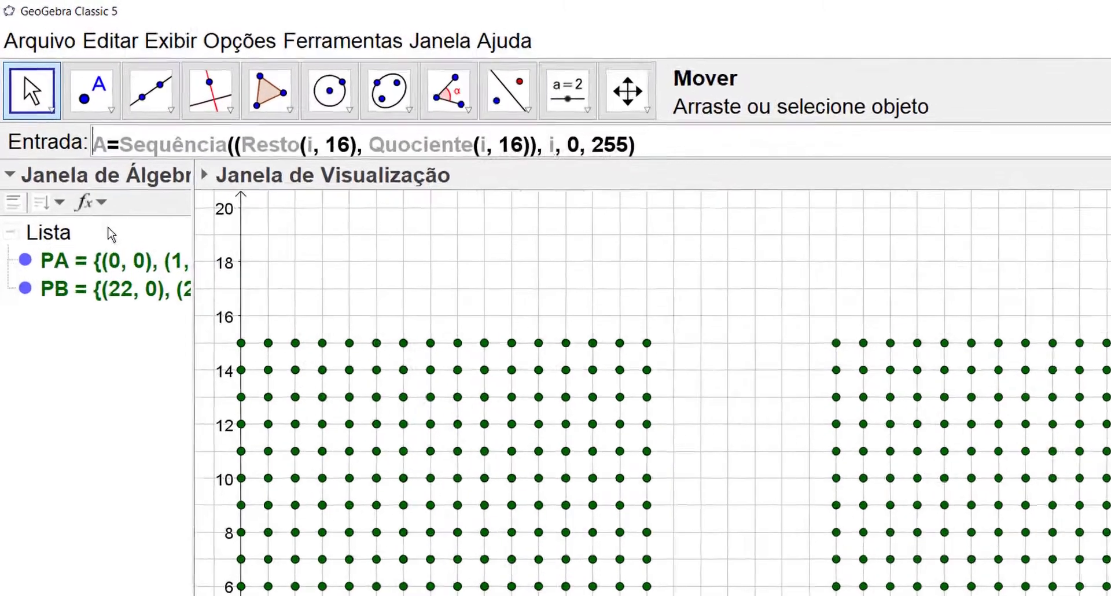
type("T")
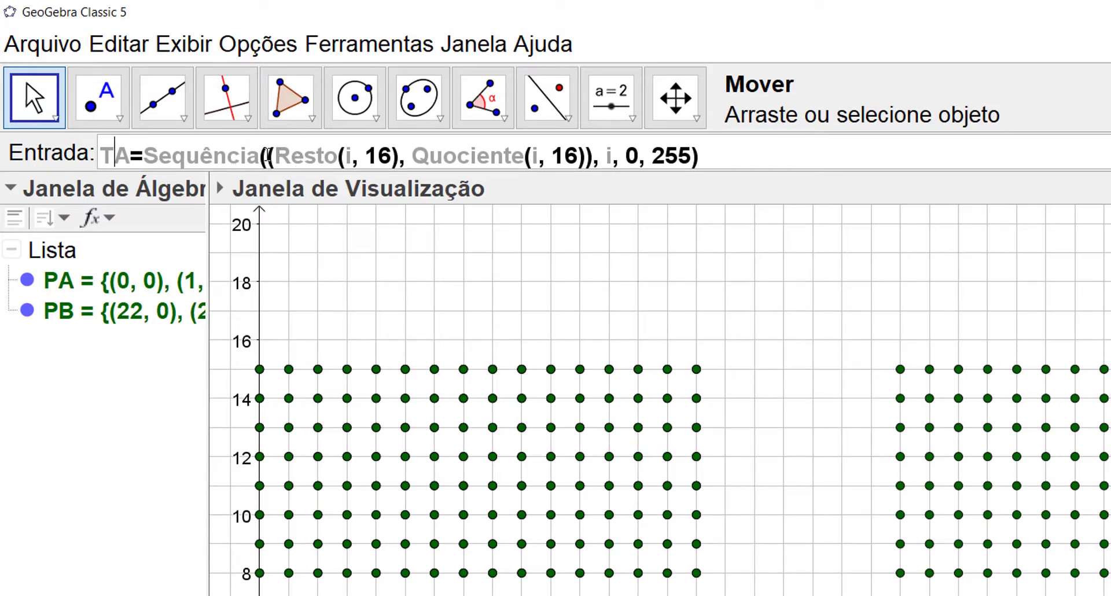
Replace the point expression in the TA sequence with a Polígono command taking two points and a number of vertices
left_click(269, 156)
left_click_drag(269, 156, 592, 151)
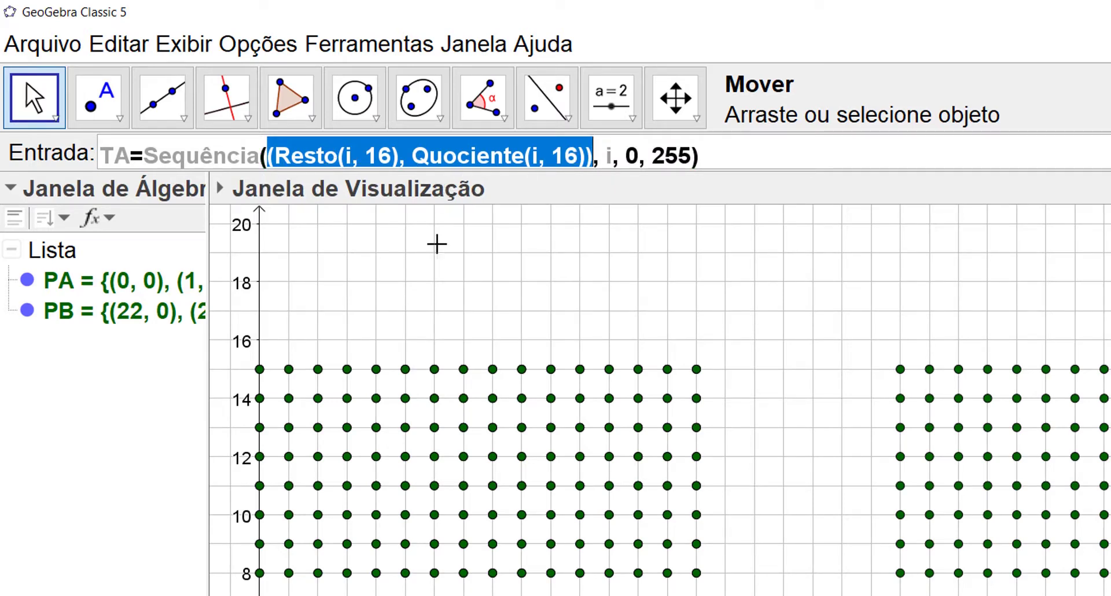
type("Pol")
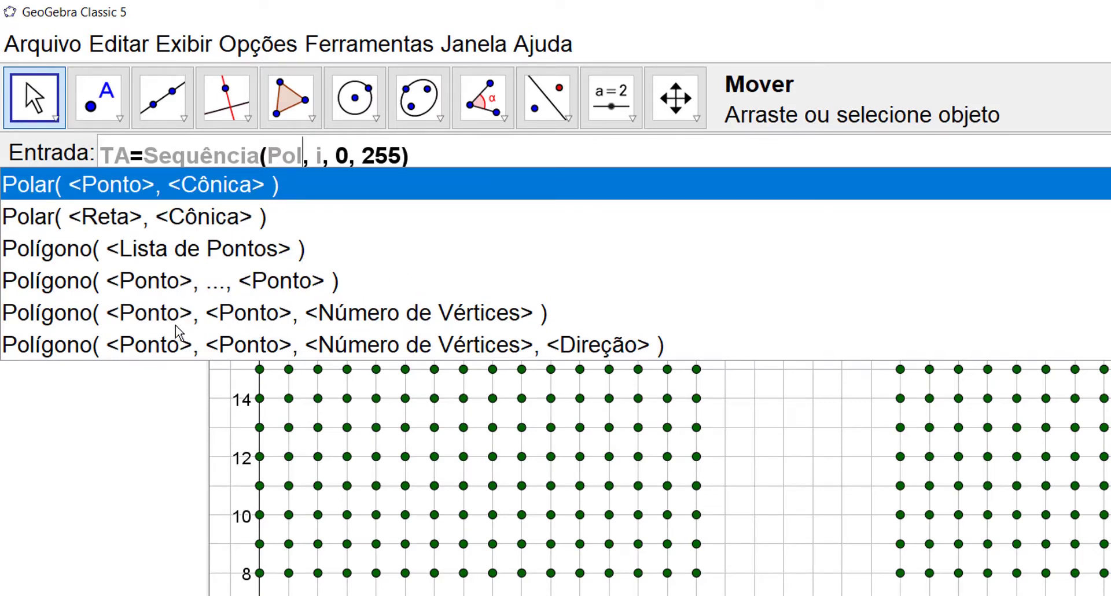
left_click(348, 317)
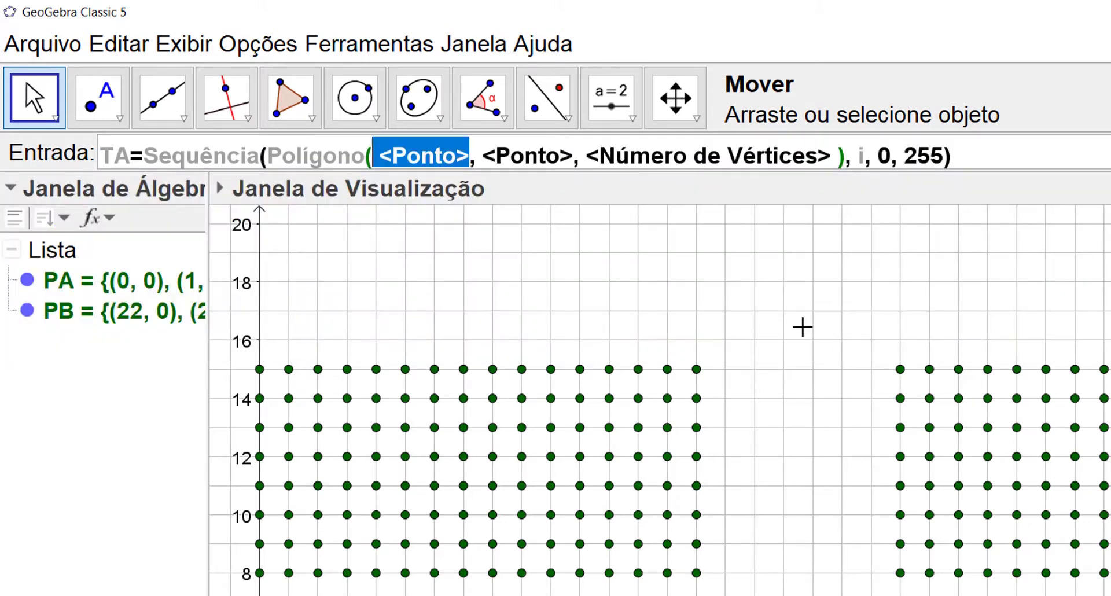
Set the polygon's first point to PA(i) and its second point to PA(i+1) in the TA sequence
type("P")
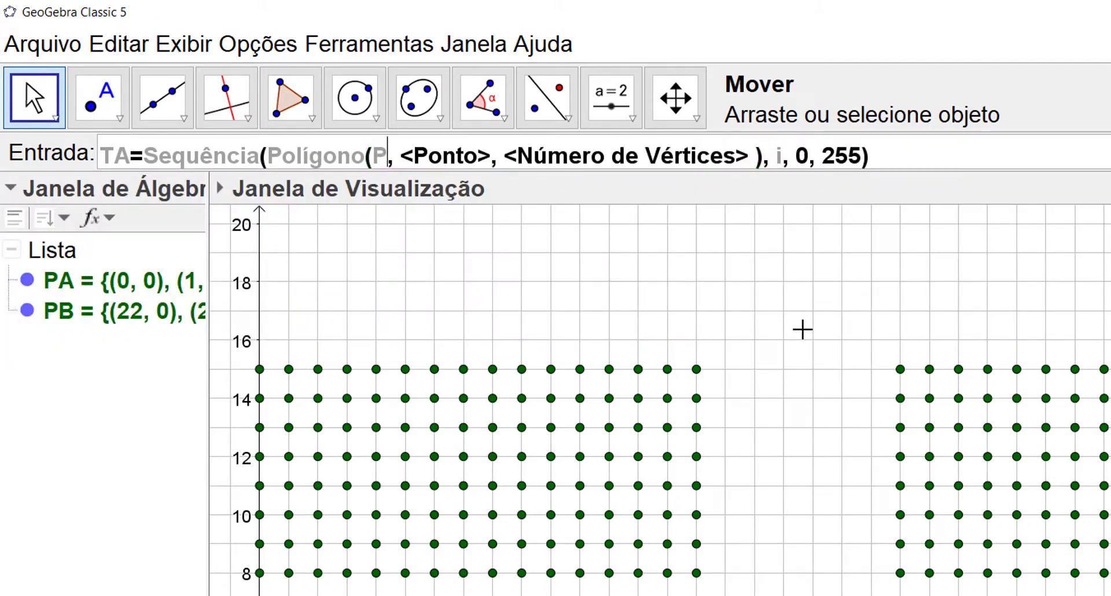
type("A(")
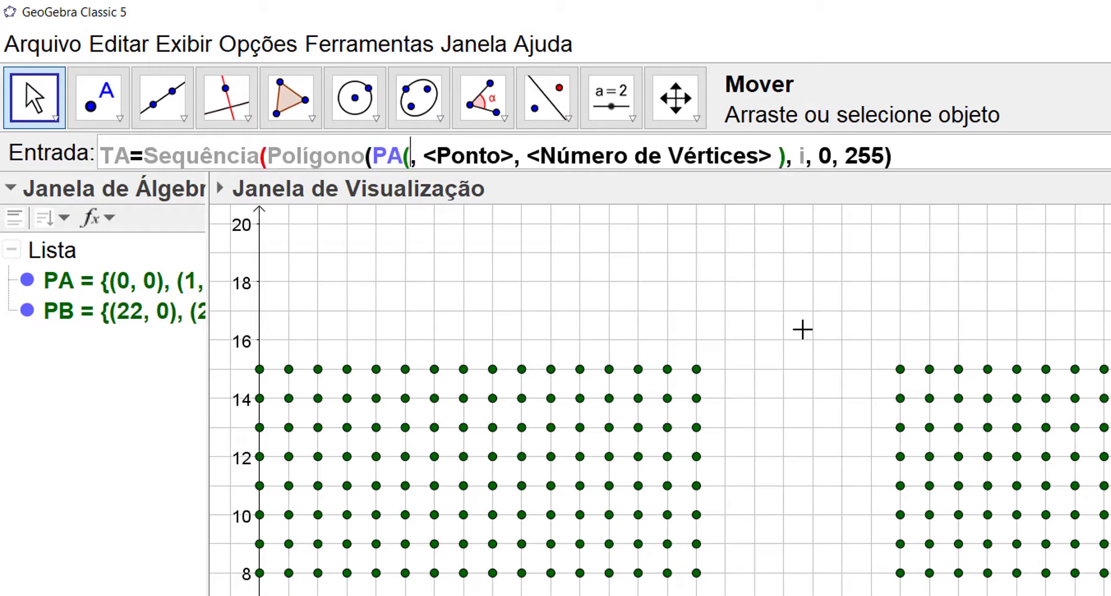
type("i)")
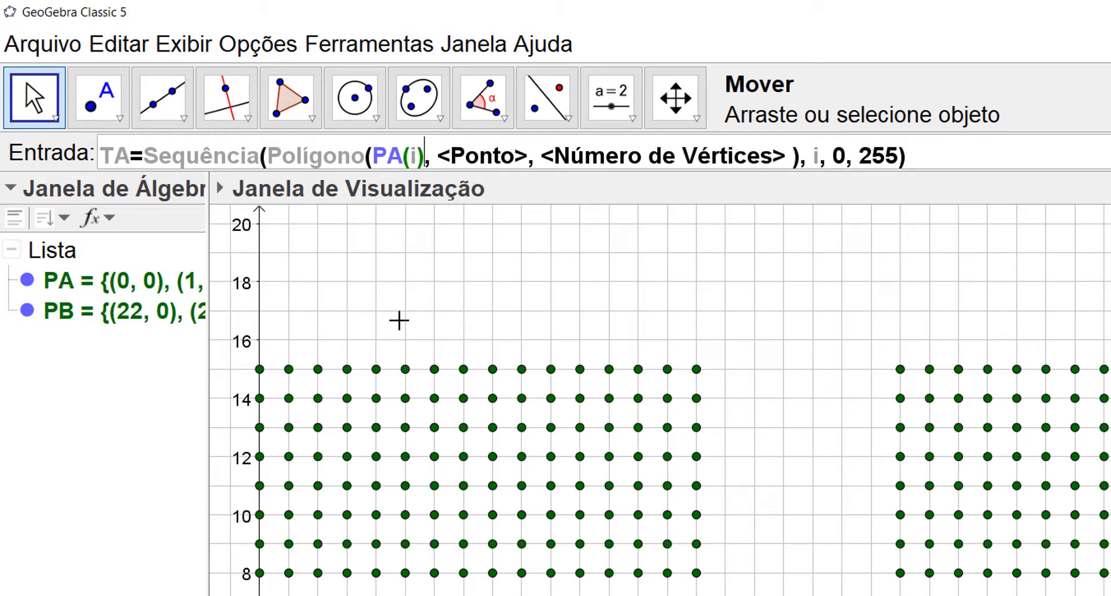
key("Tab")
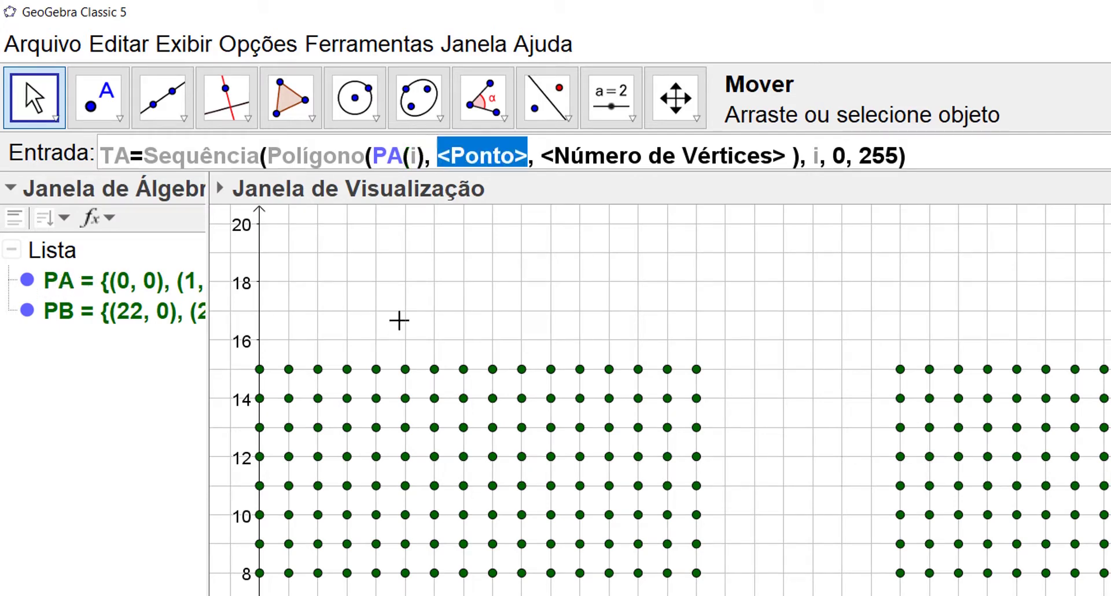
type("PA")
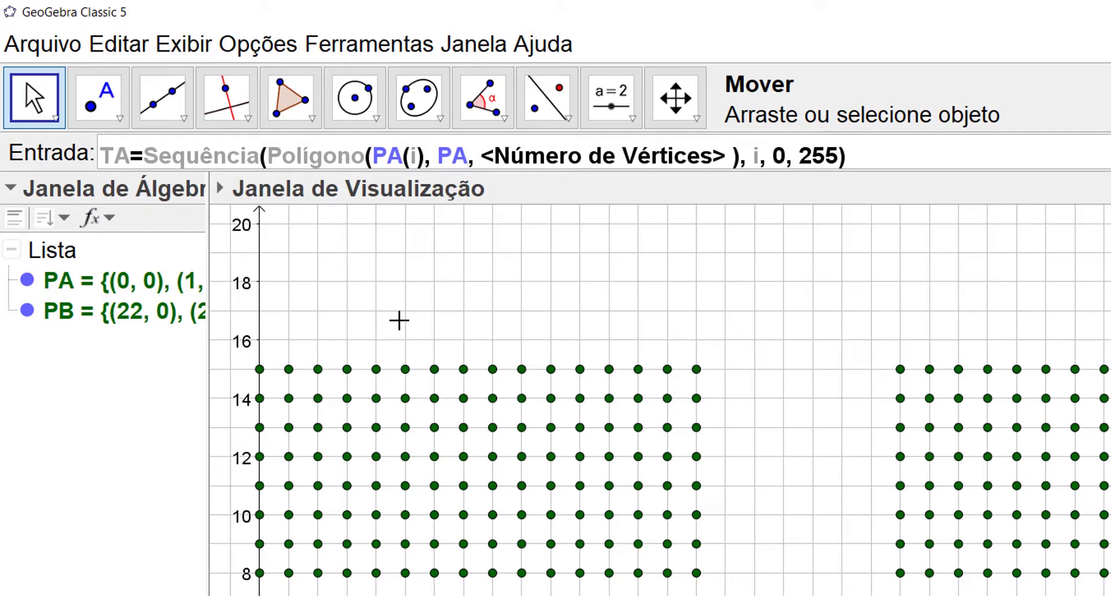
type("(i")
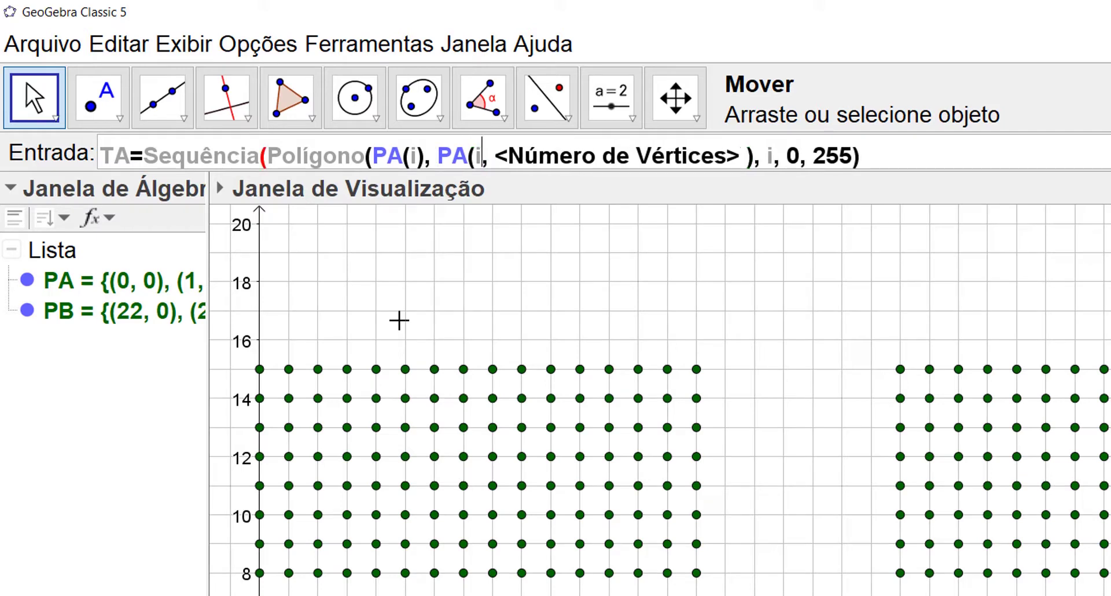
type("+1")
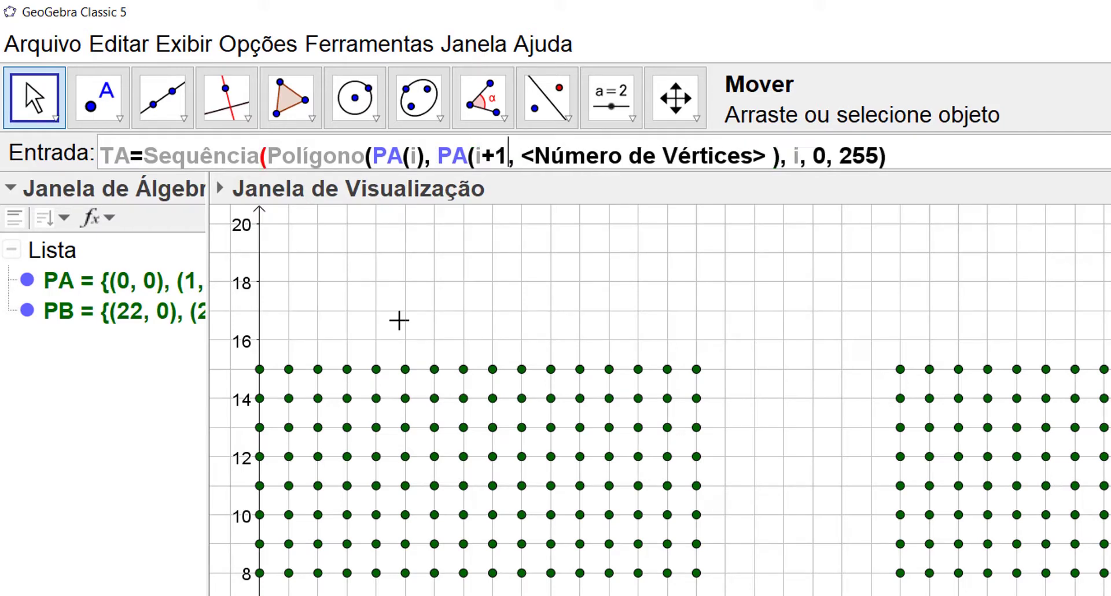
type(")")
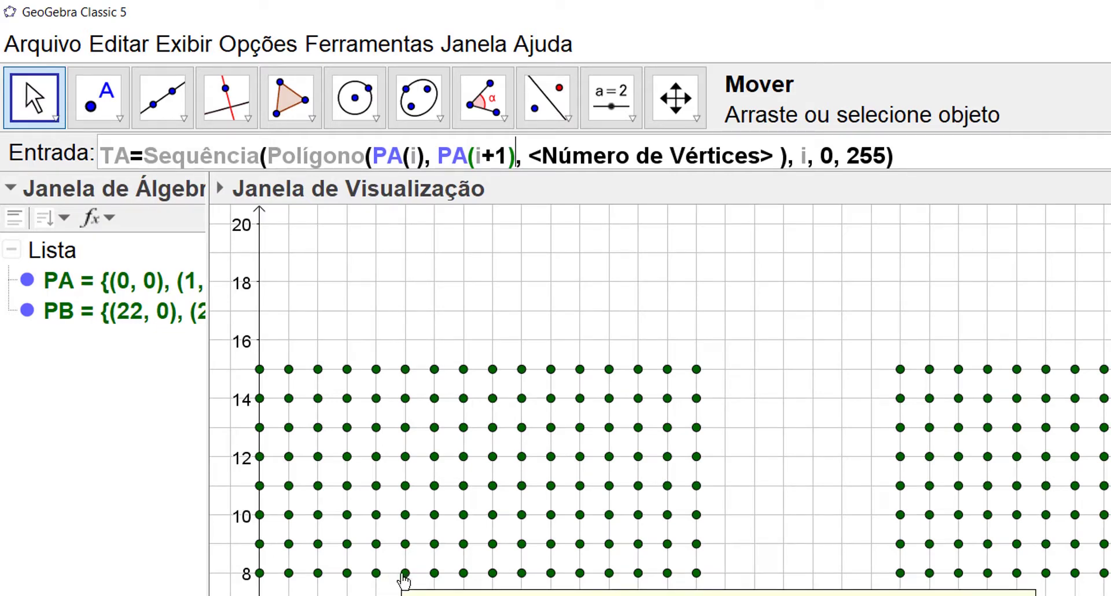
Set the polygon's number of vertices to 4 and the sequence's end value to 240 in the TA definition
key("Tab")
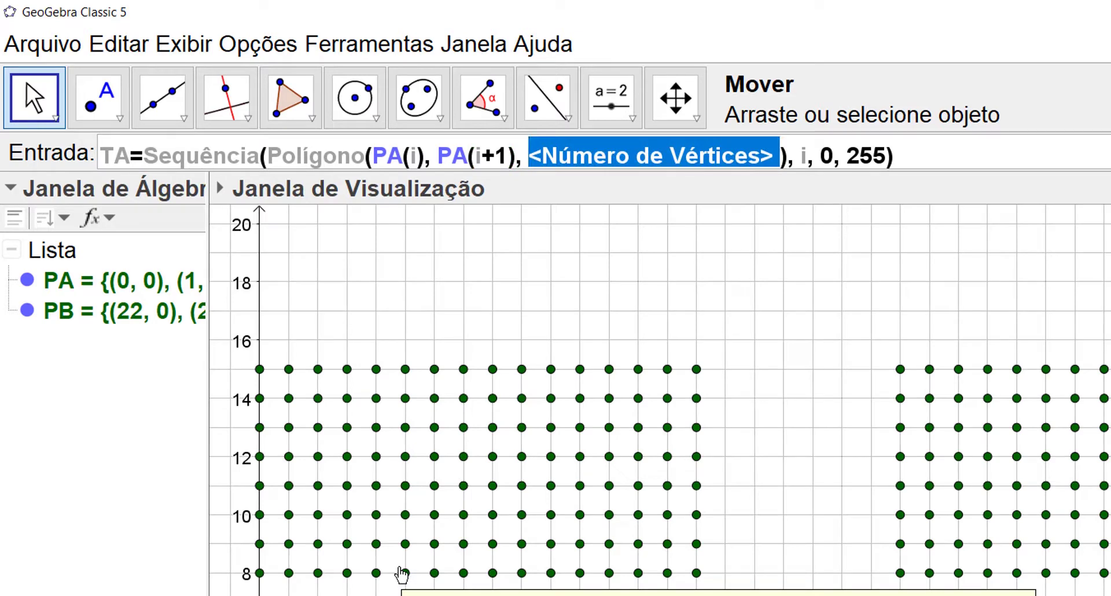
type("4")
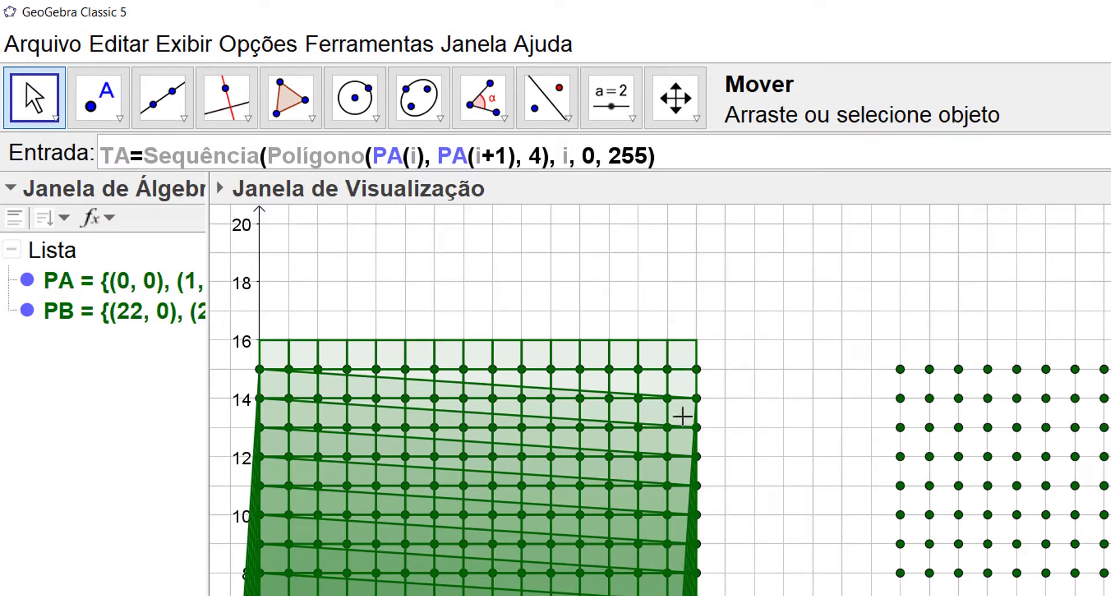
key("BackSpace")
key("BackSpace")
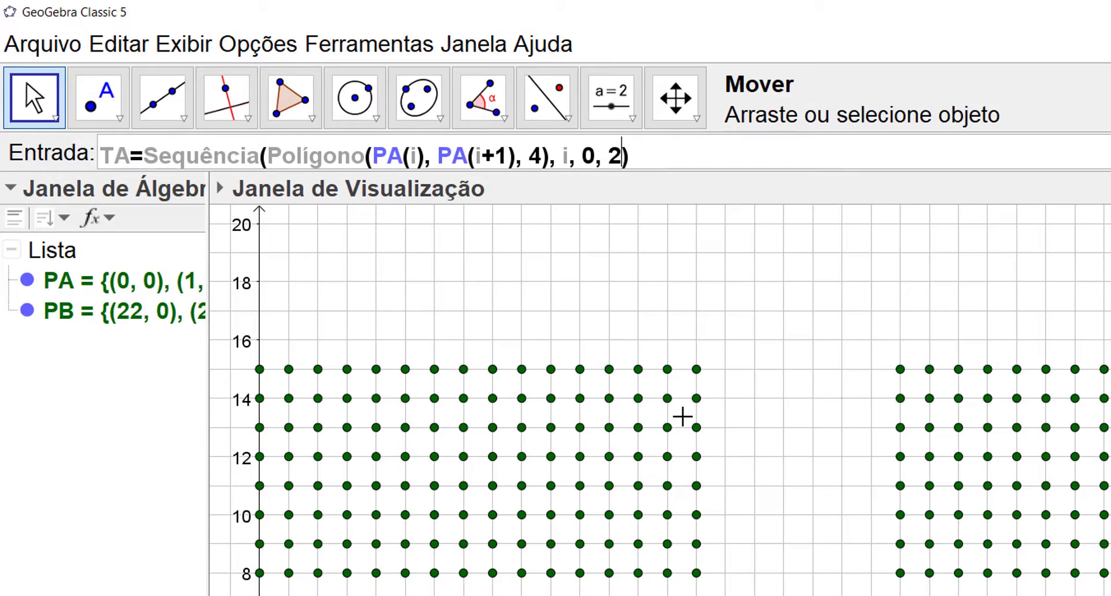
type("40")
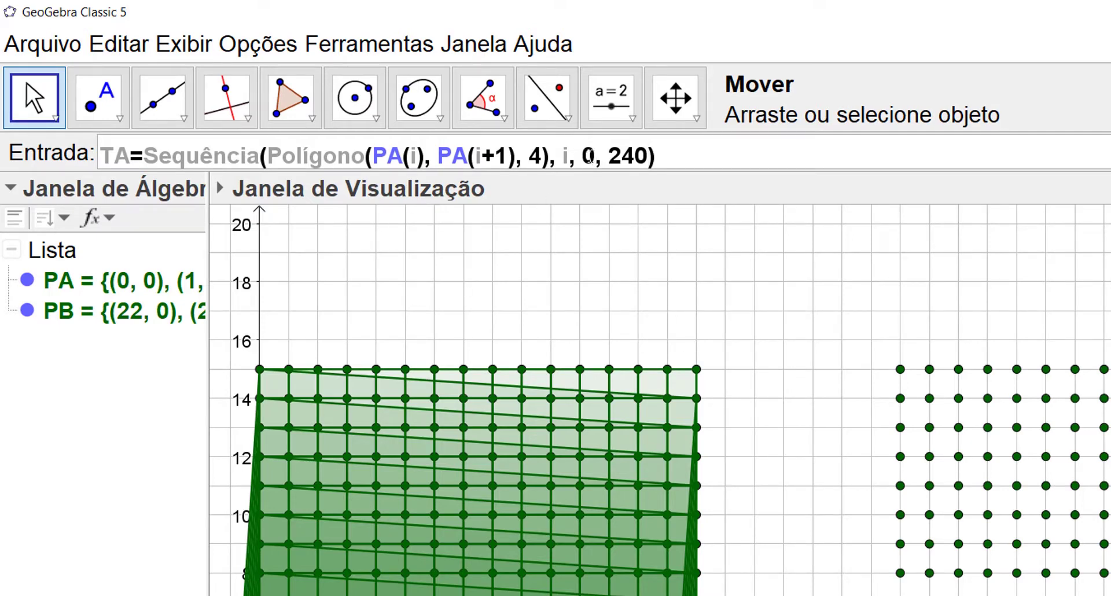
Set the start value of i to 1 in the TA sequence and create the TA list
left_click(594, 164)
key("BackSpace")
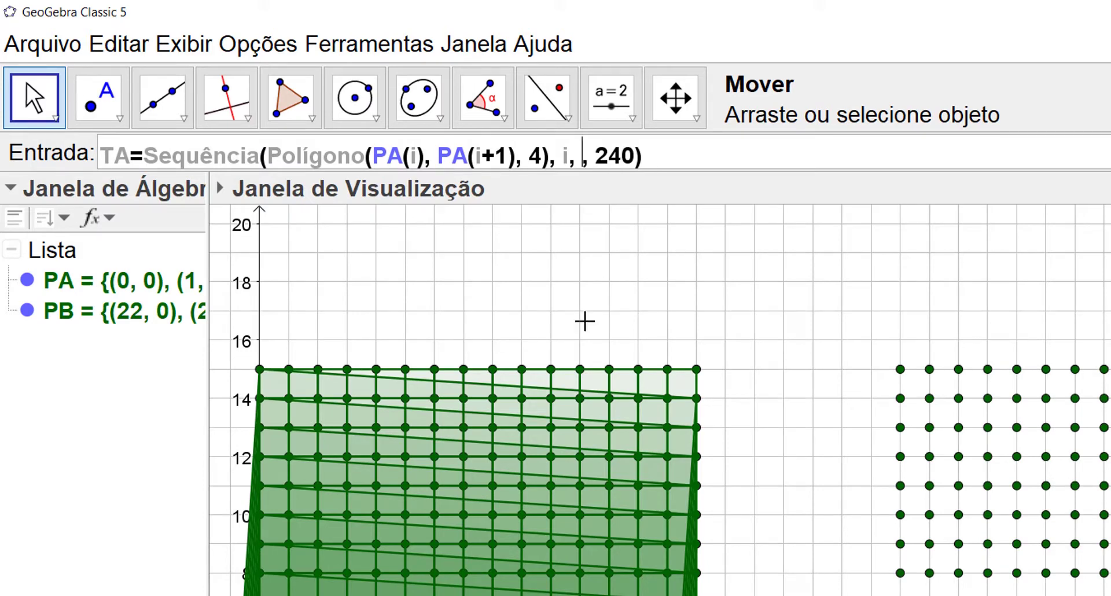
type("1")
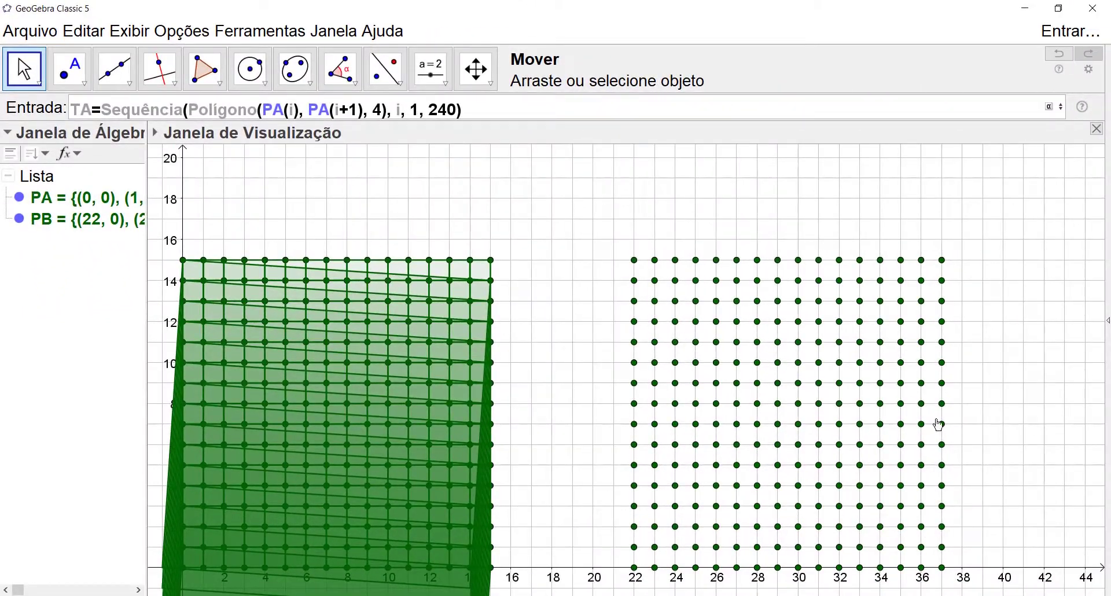
mouse_move(939, 412)
left_click_drag(461, 109, 70, 110)
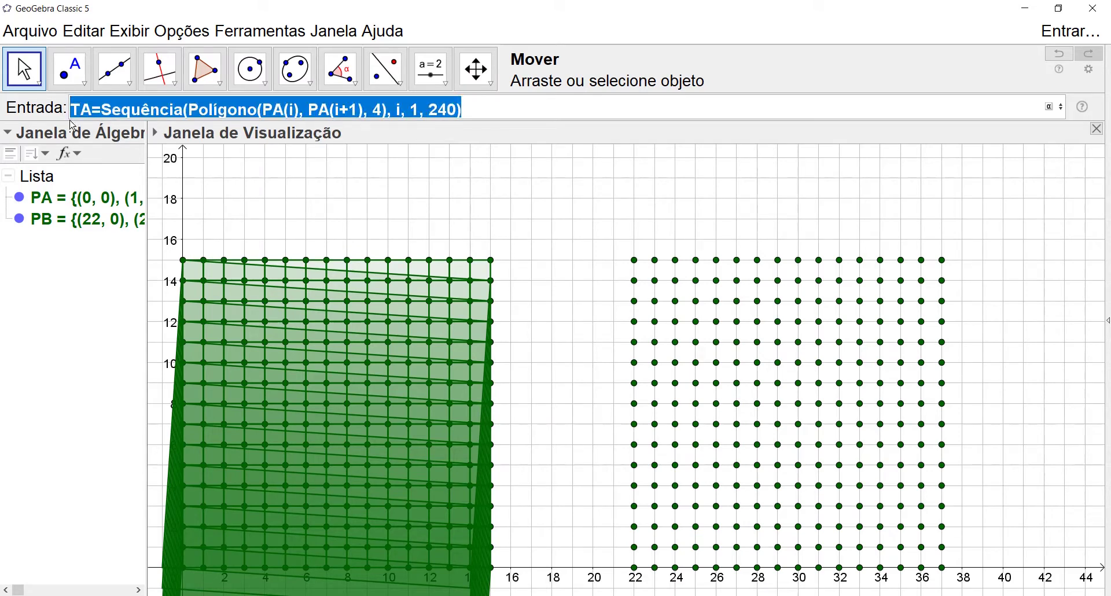
left_click(474, 103)
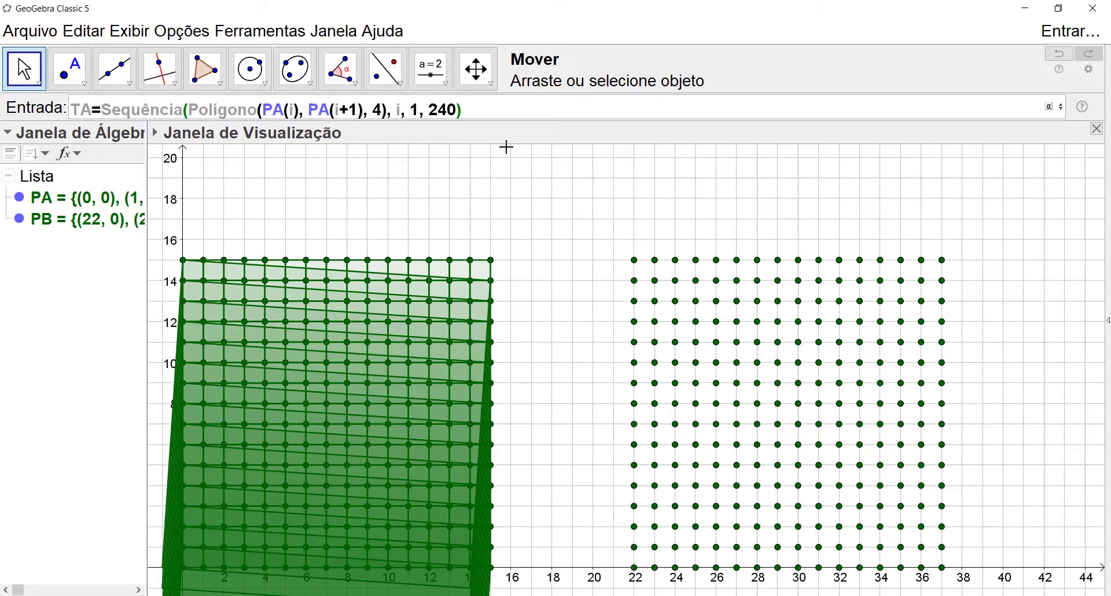
key("Return")
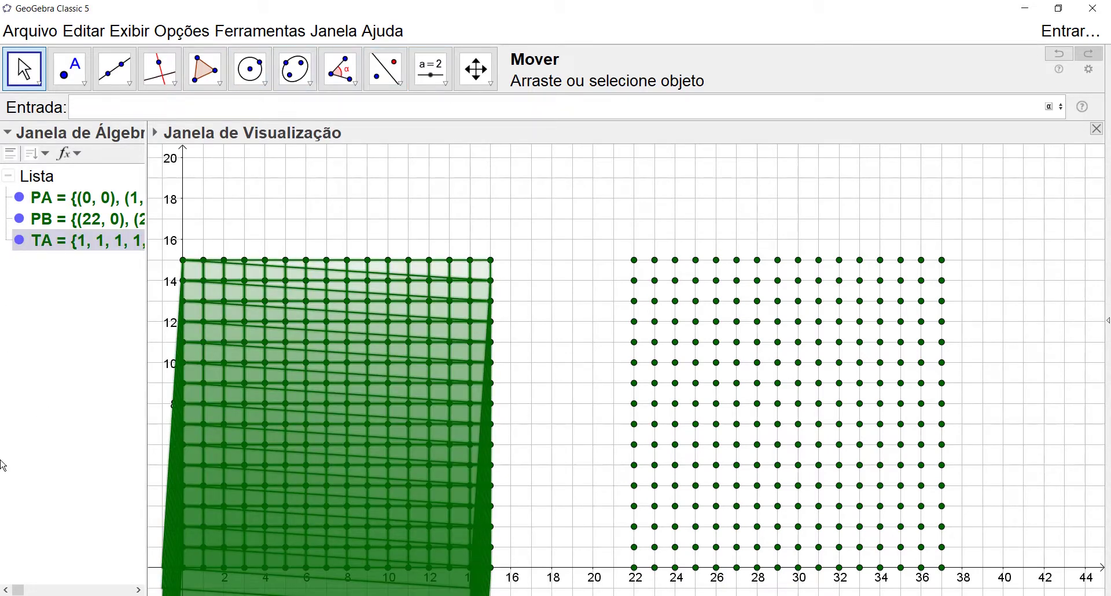
type("Remov")
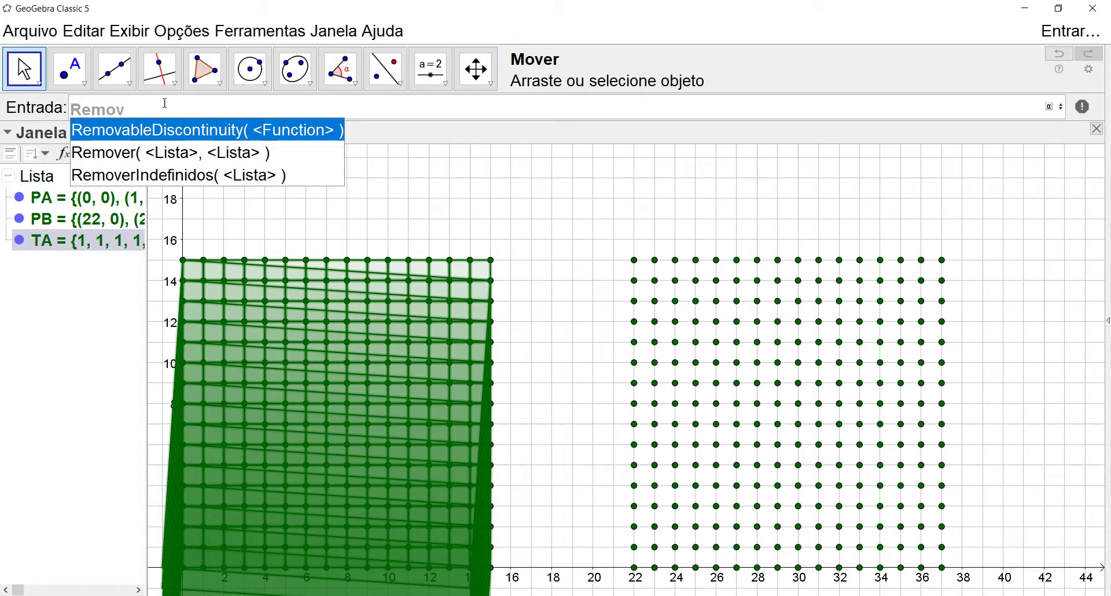
key("Escape")
key("BackSpace")
key("BackSpace")
key("BackSpace")
key("BackSpace")
key("BackSpace")
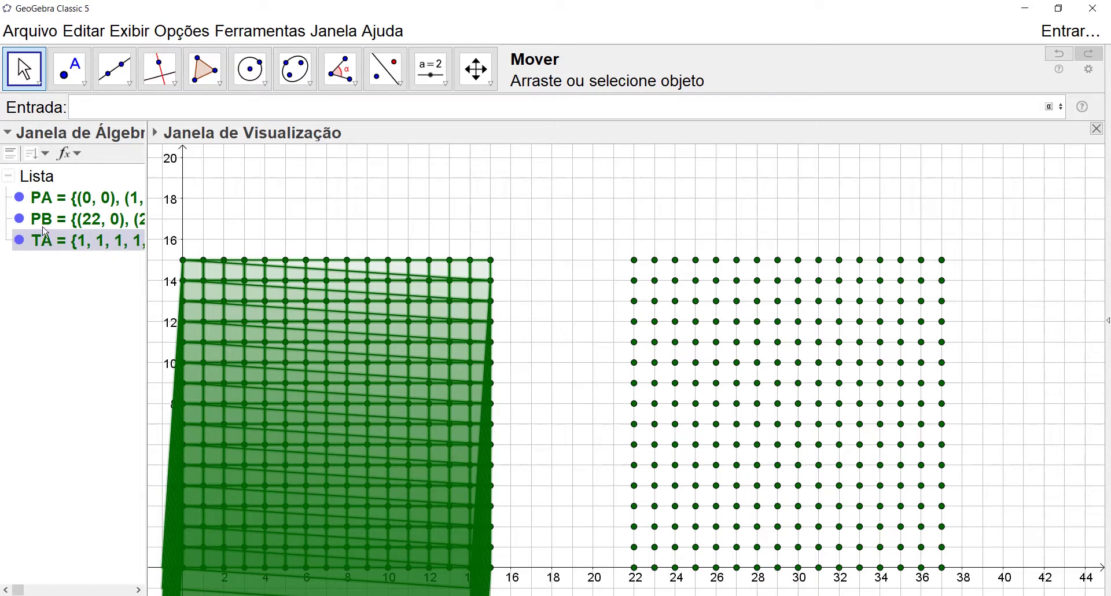
Open the TA list for redefinition and wrap its Polígono expression in a Se( ) command
double_click(98, 245)
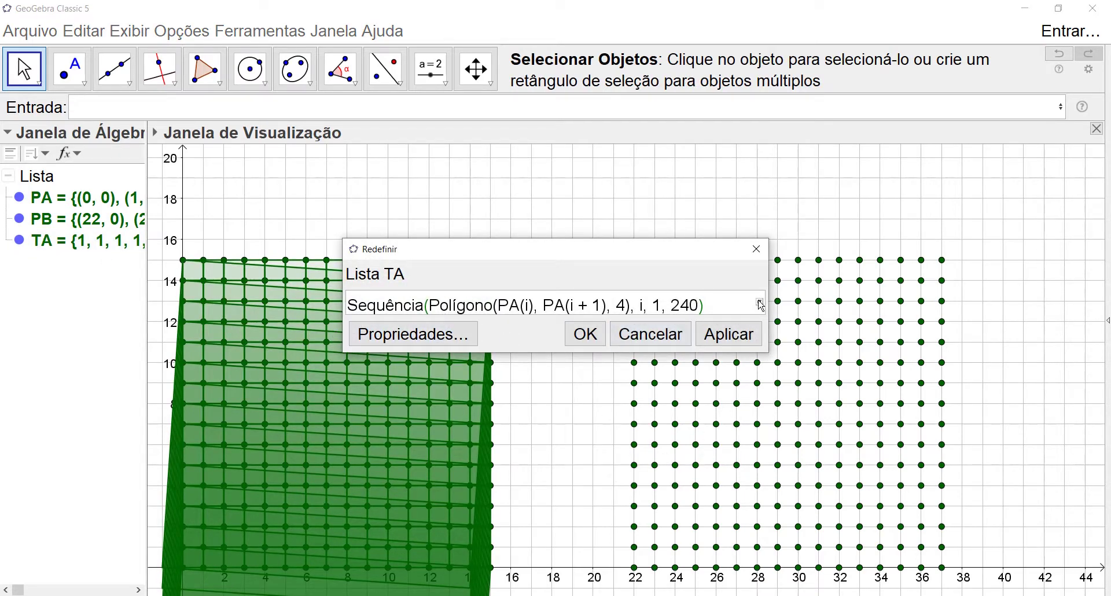
left_click_drag(774, 282, 995, 307)
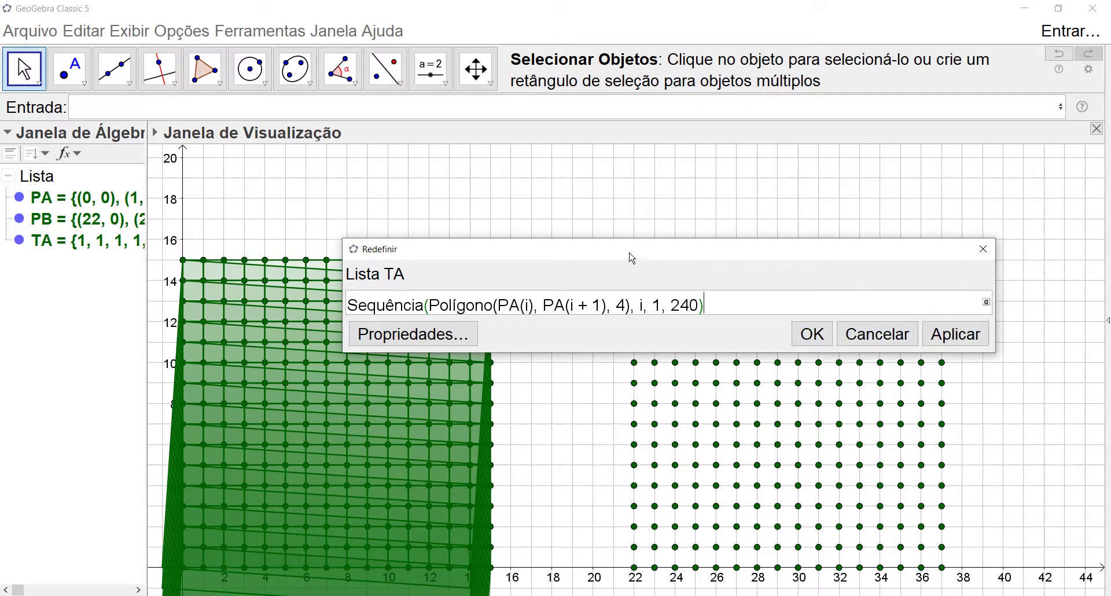
left_click_drag(630, 254, 595, 162)
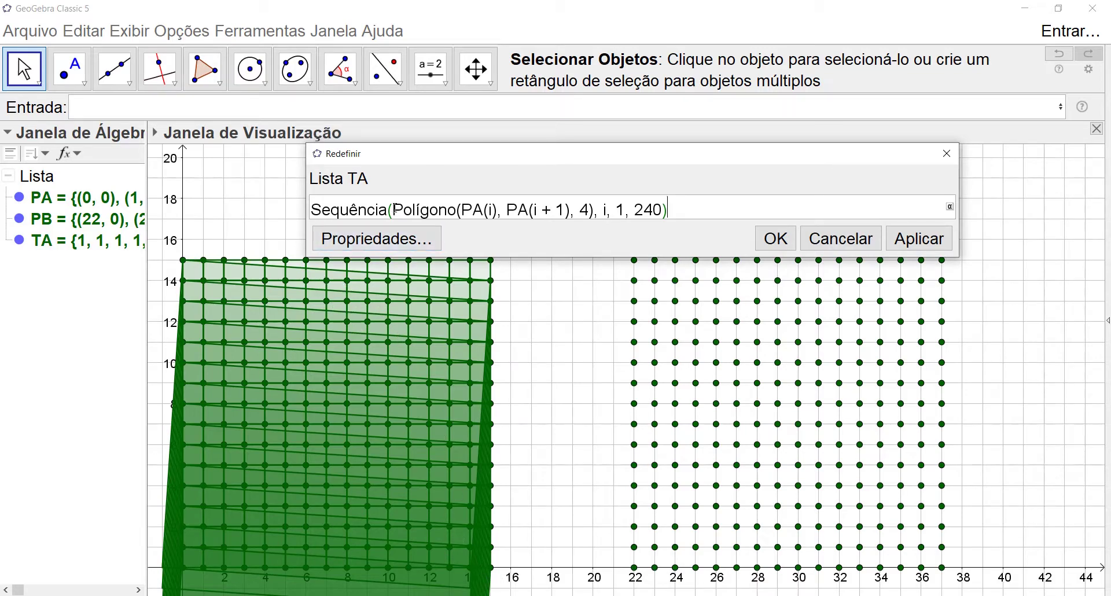
left_click(393, 209)
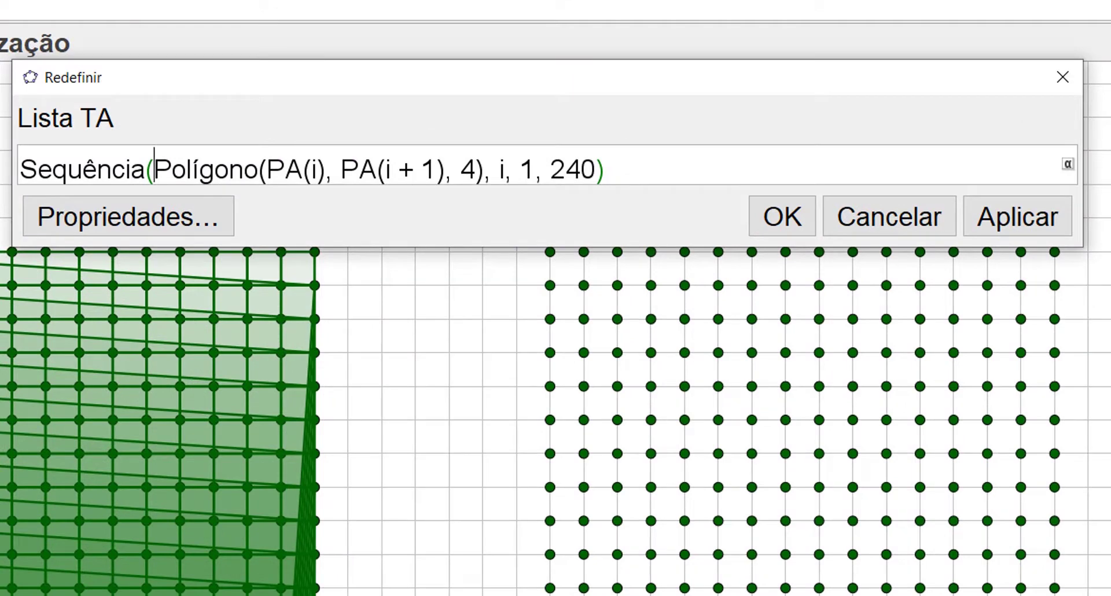
type("S")
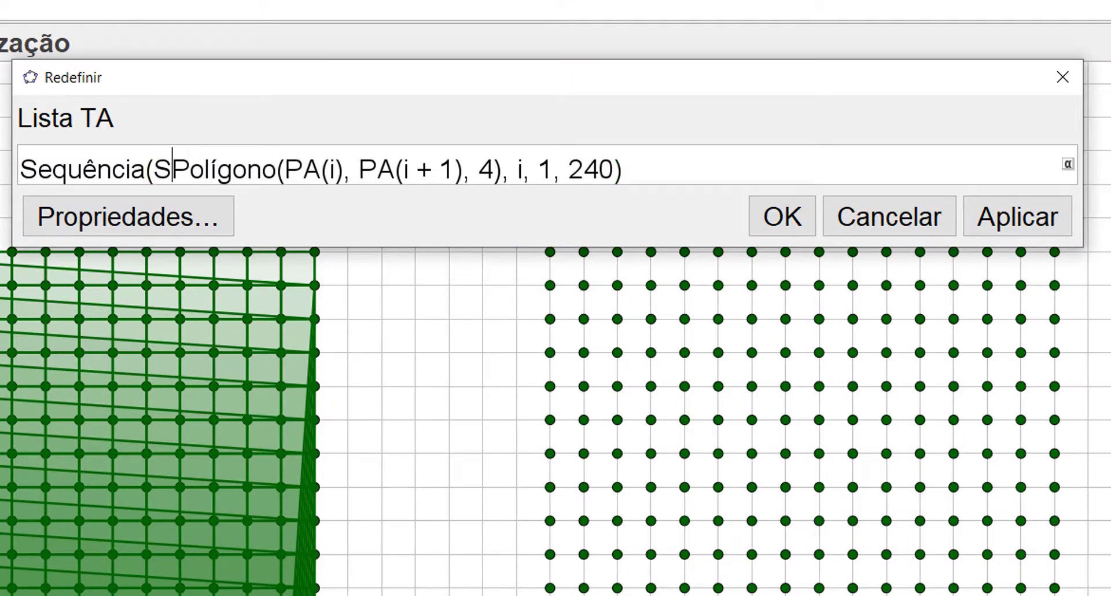
type("e(")
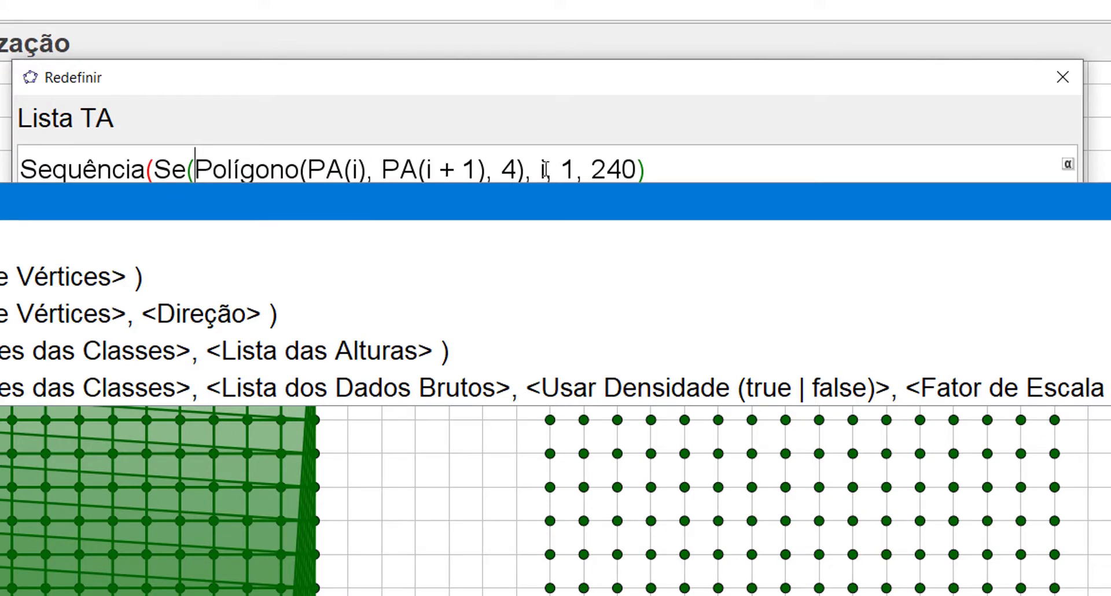
left_click(524, 172)
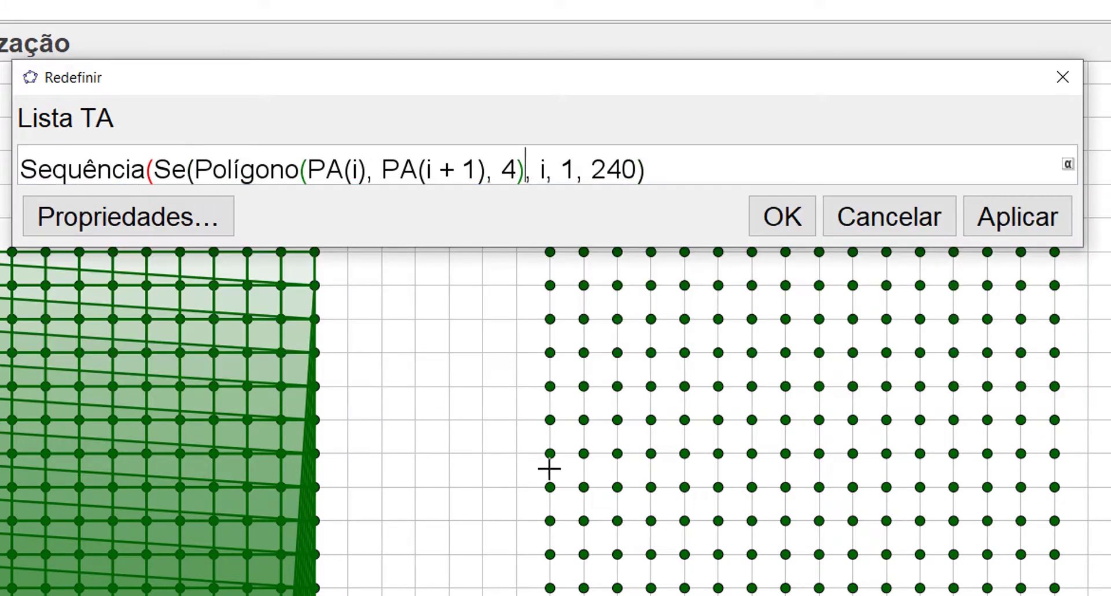
type(")")
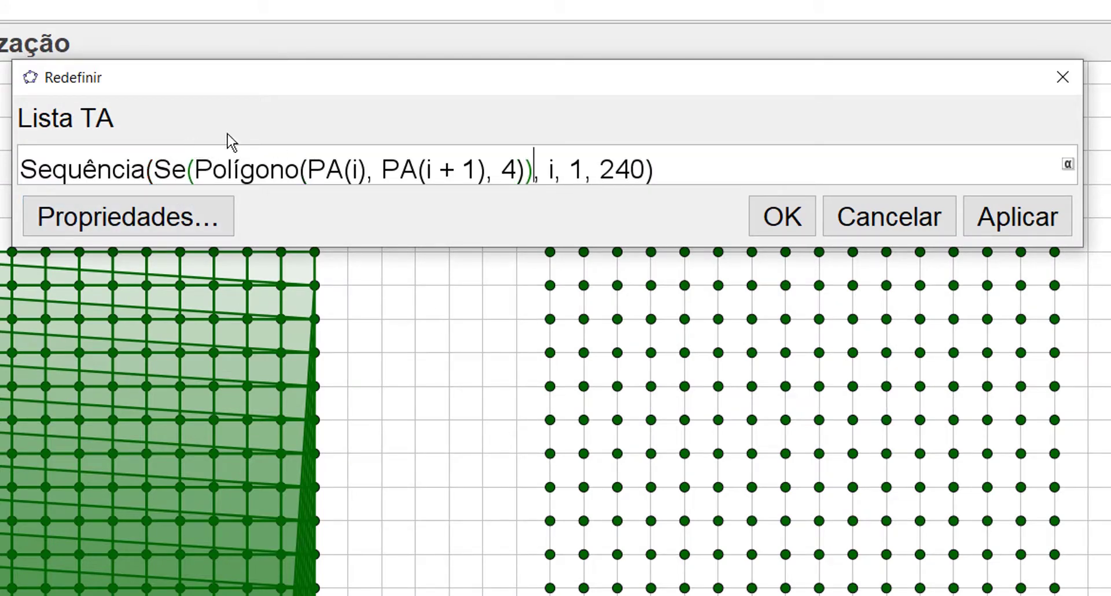
Add the condition Resto(i,16)>0 before the polygon in the Se command and apply the TA redefinition
left_click(190, 168)
type("Resto")
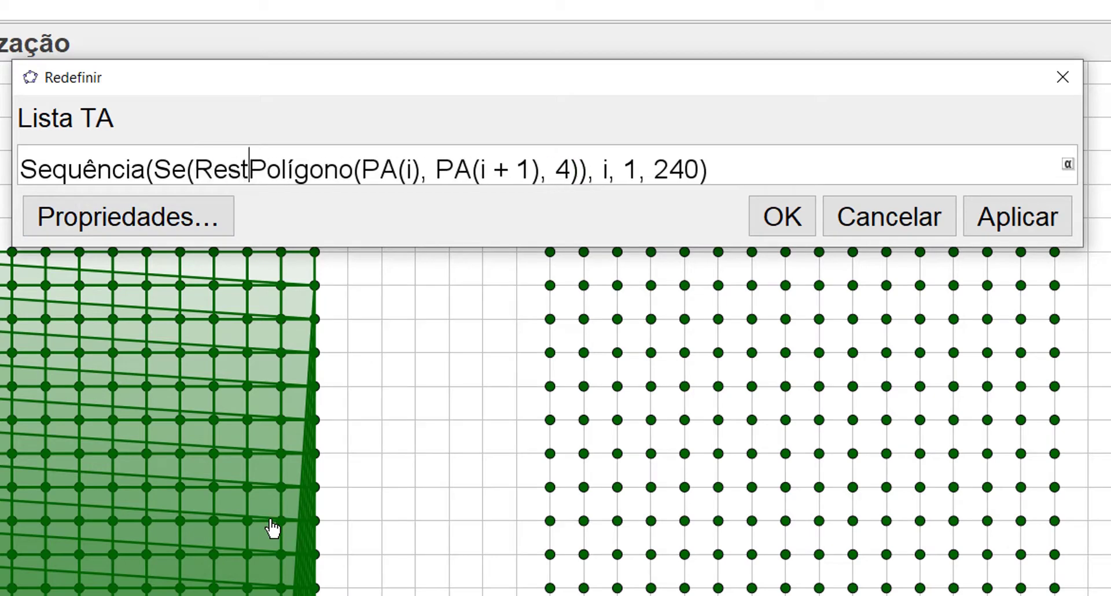
type("(")
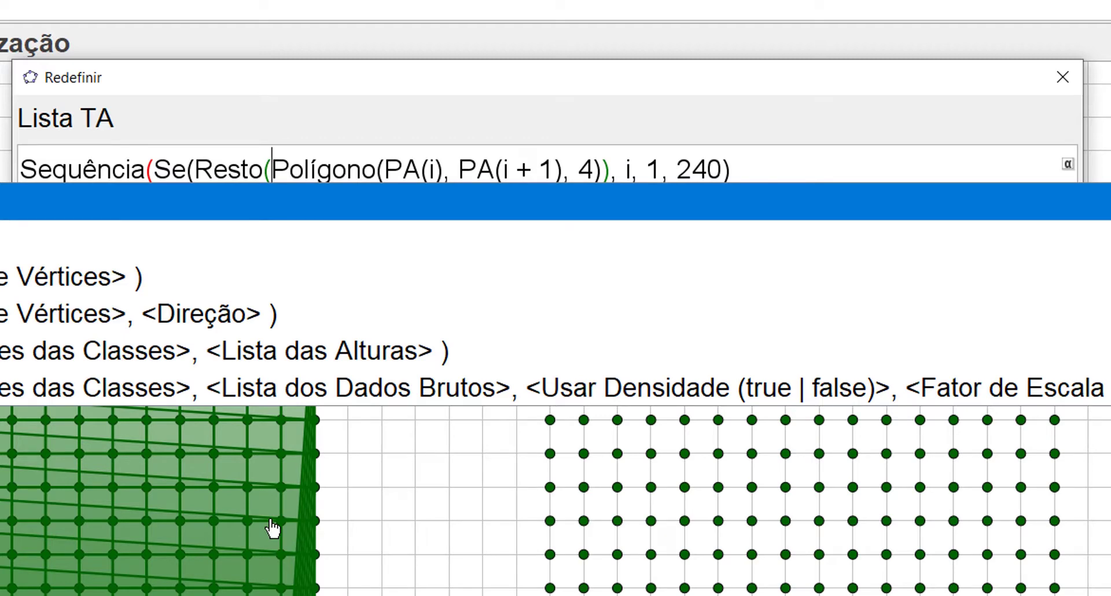
type("i")
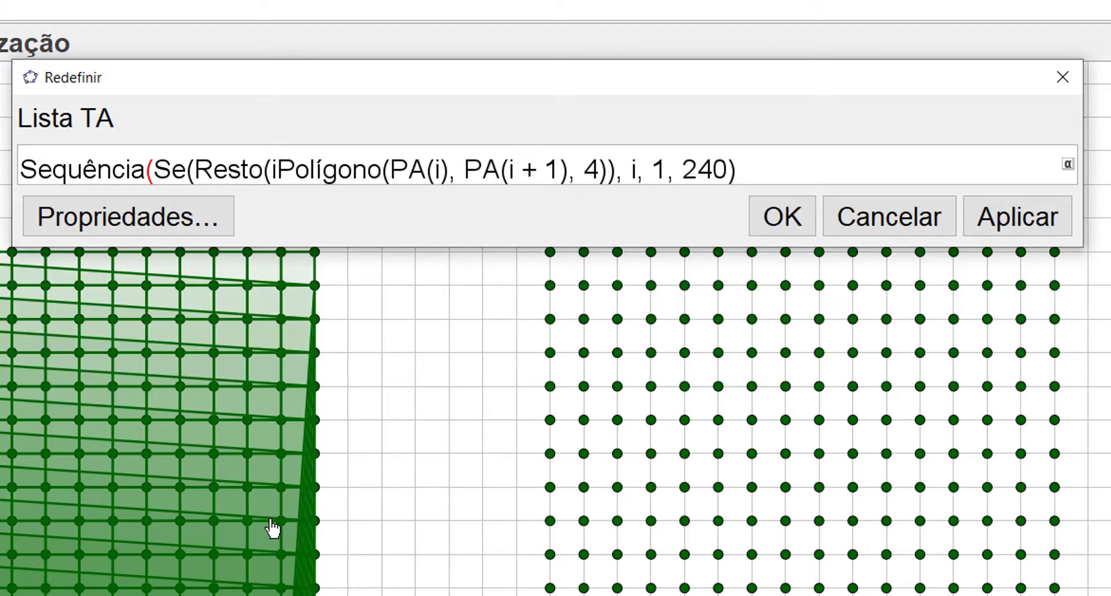
type(",")
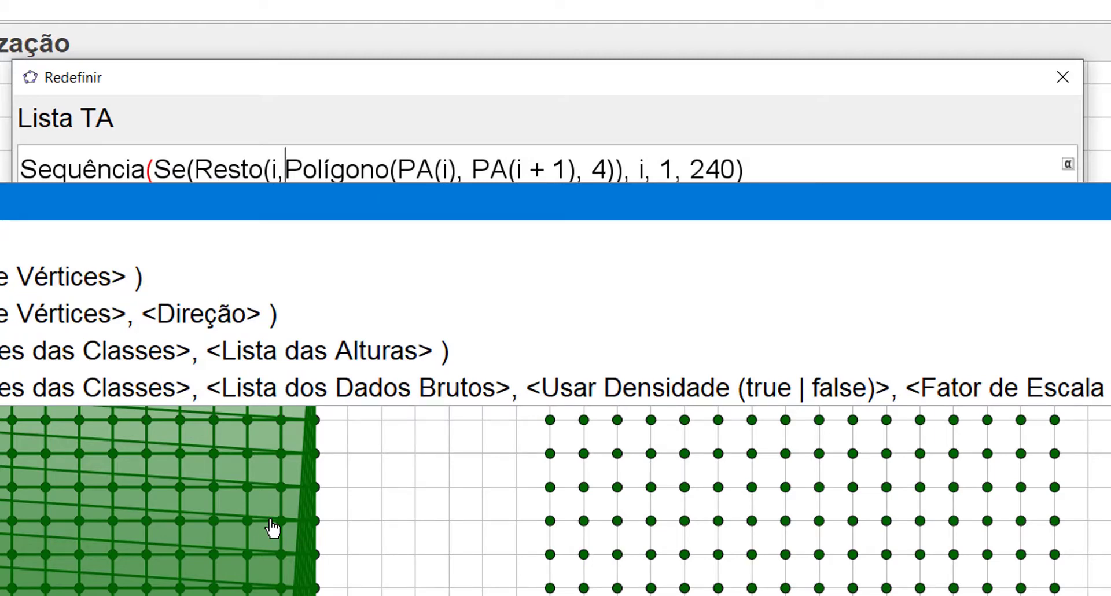
type("15")
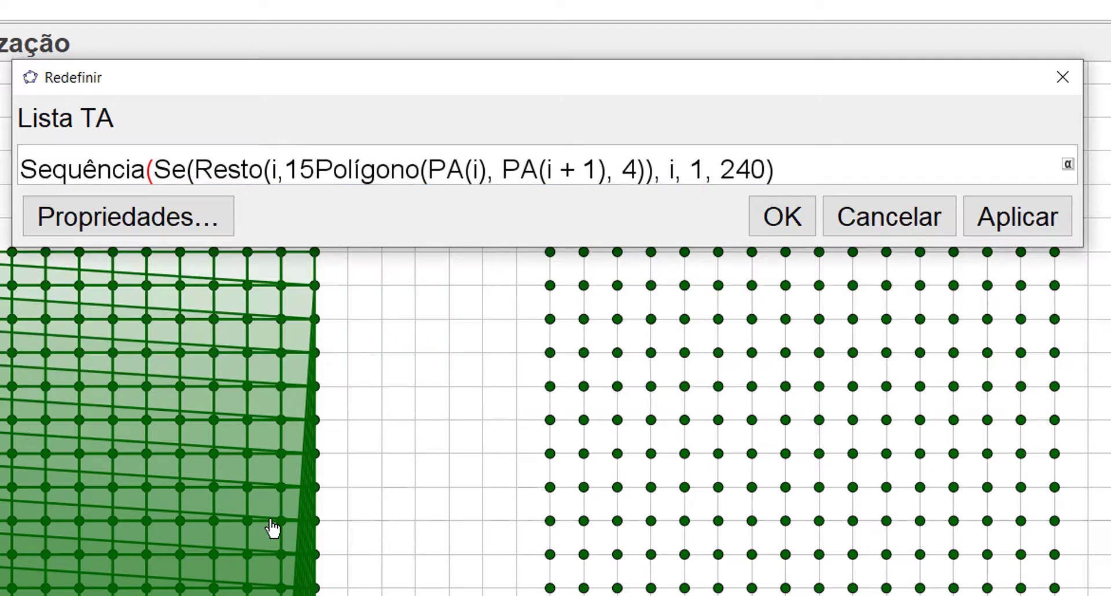
key("BackSpace")
type("6)")
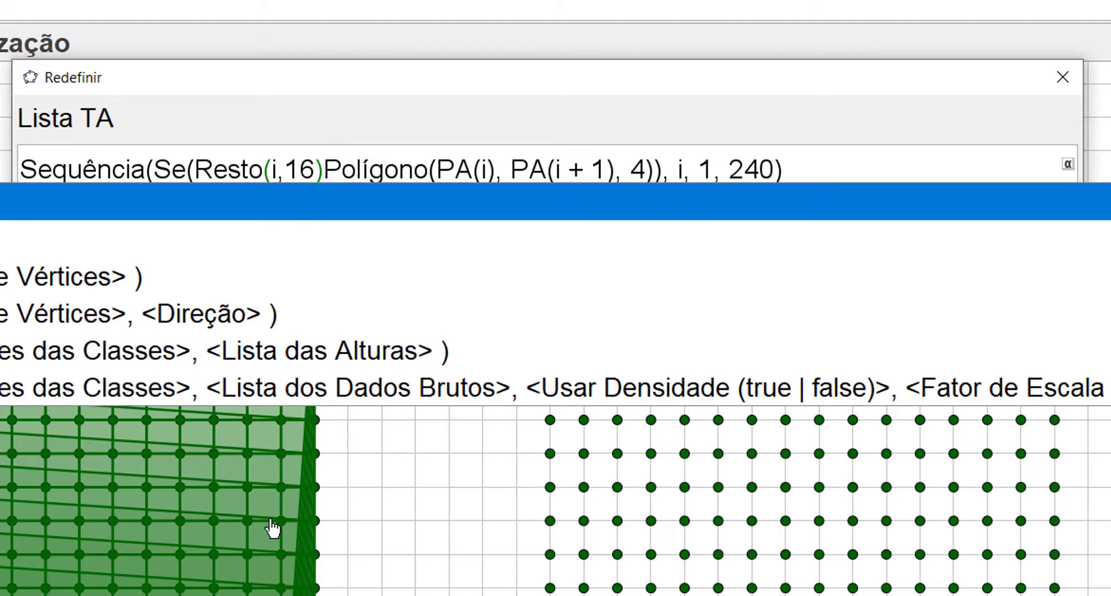
type(">0")
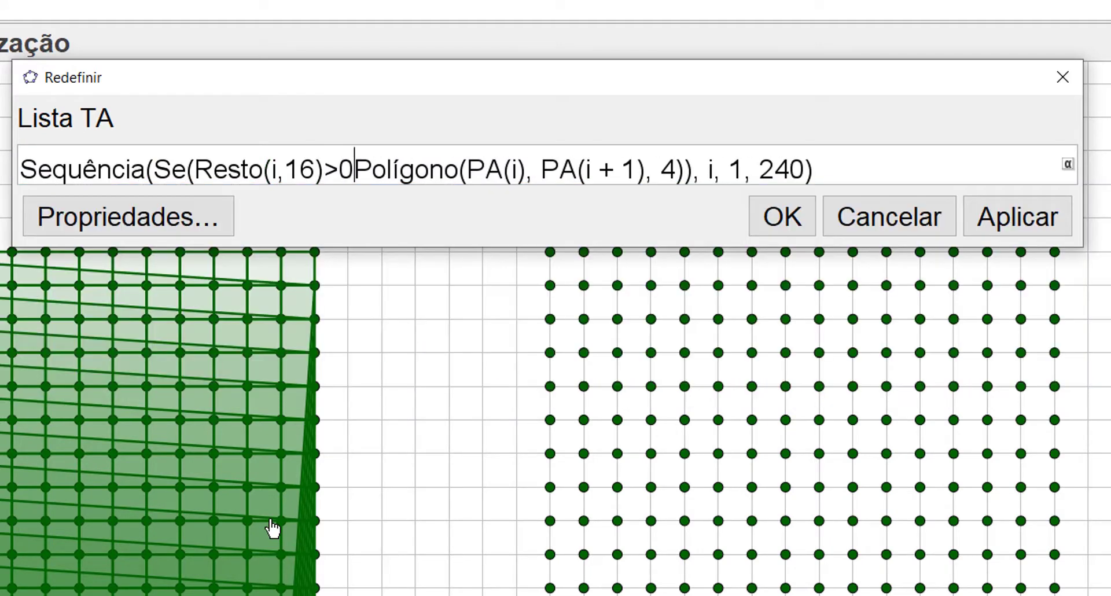
type(",")
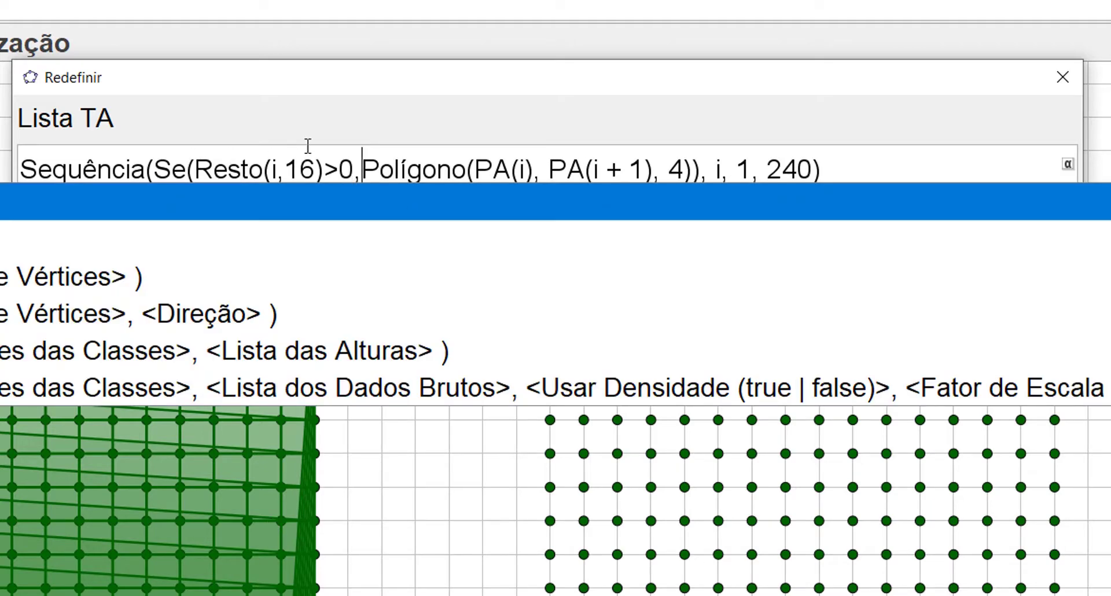
left_click(510, 169)
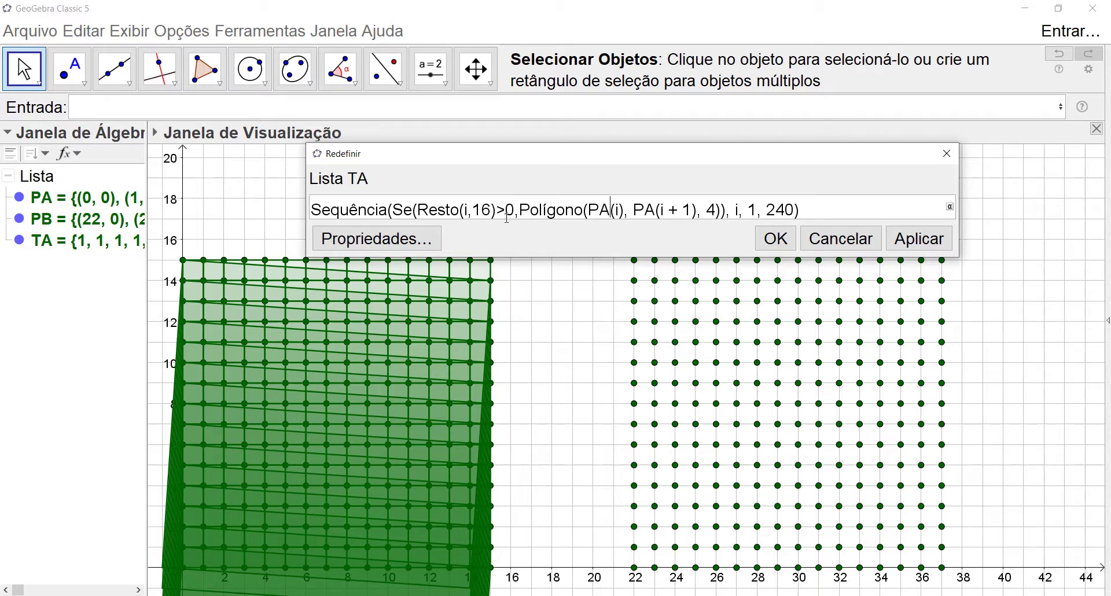
left_click(812, 210)
left_click(779, 236)
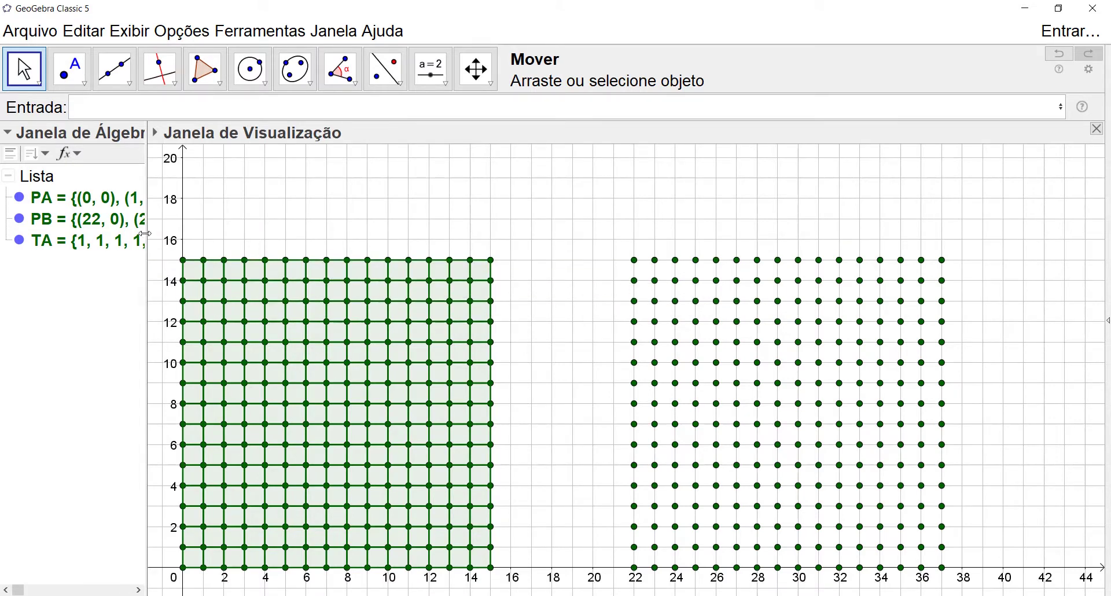
Inspect the entries of the TA list in a temporarily widened algebra view
left_click_drag(144, 233, 684, 244)
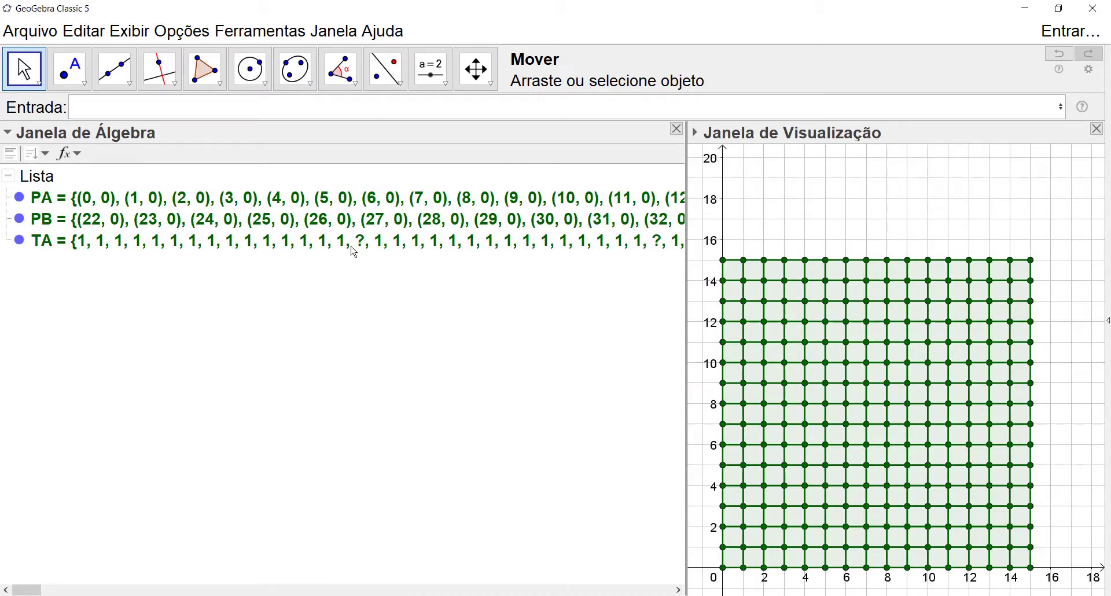
mouse_move(364, 246)
left_click_drag(688, 403, 186, 369)
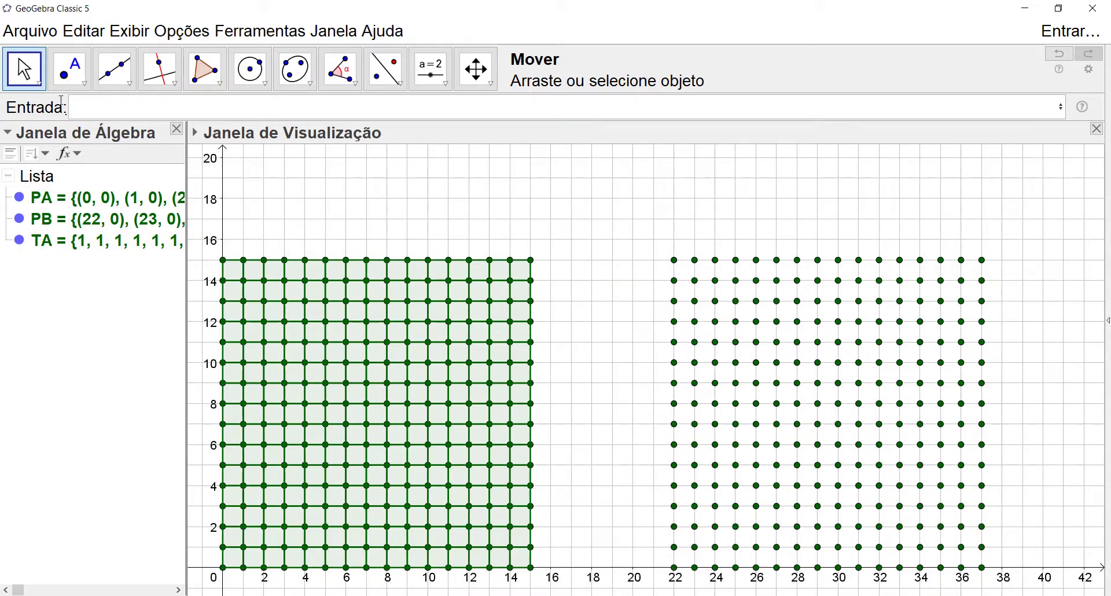
Create the list QA as RemoverIndefinidos(TA) to strip the undefined entries from TA
left_click(89, 108)
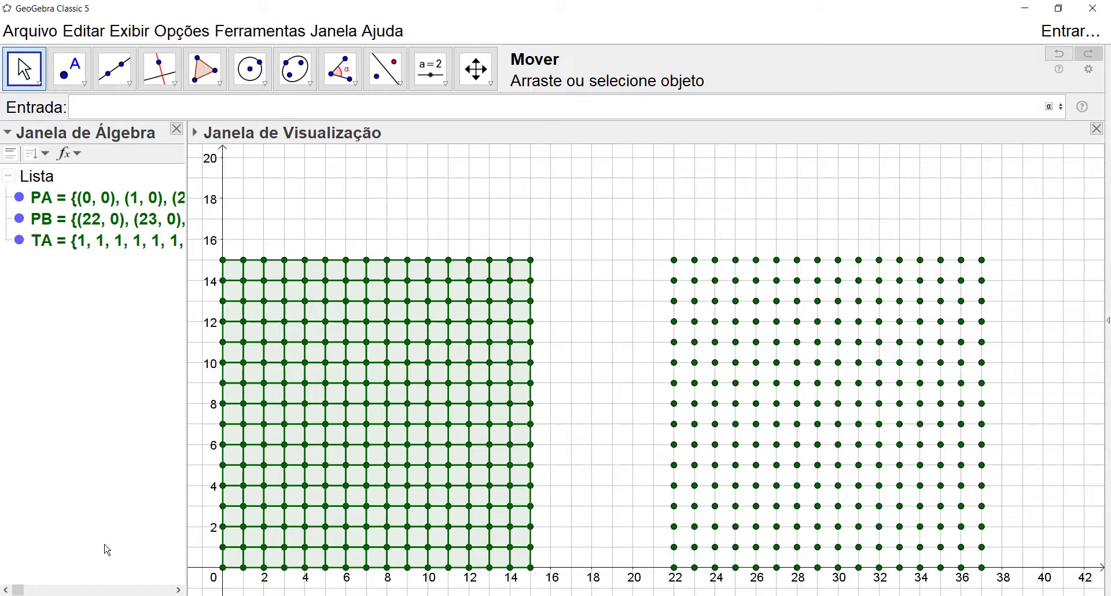
type("Q")
type("A=Remo")
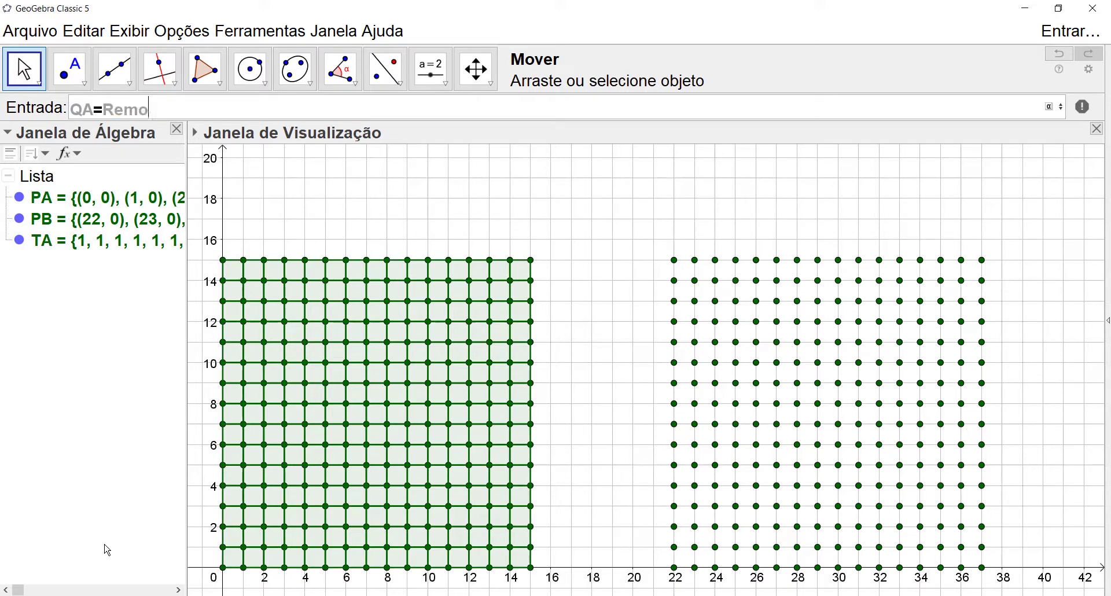
key("Down")
key("Down")
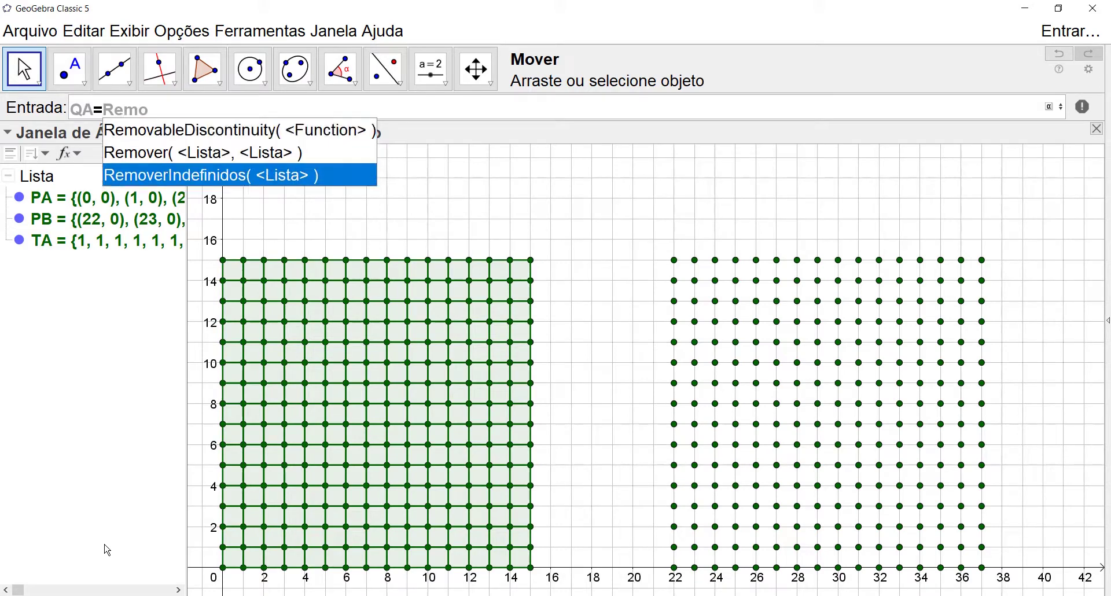
key("Return")
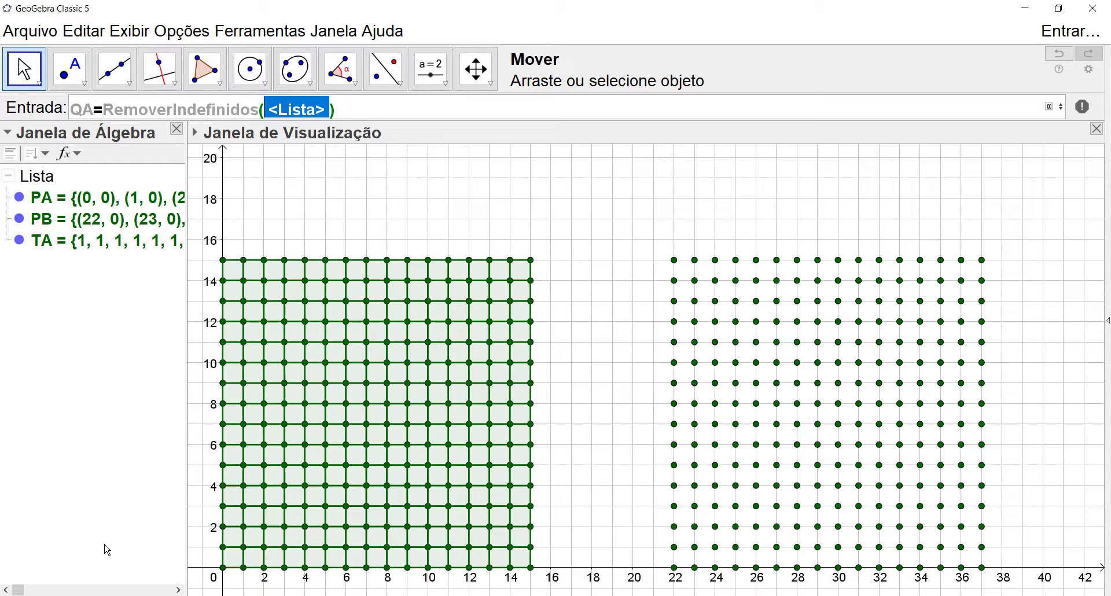
type("TA")
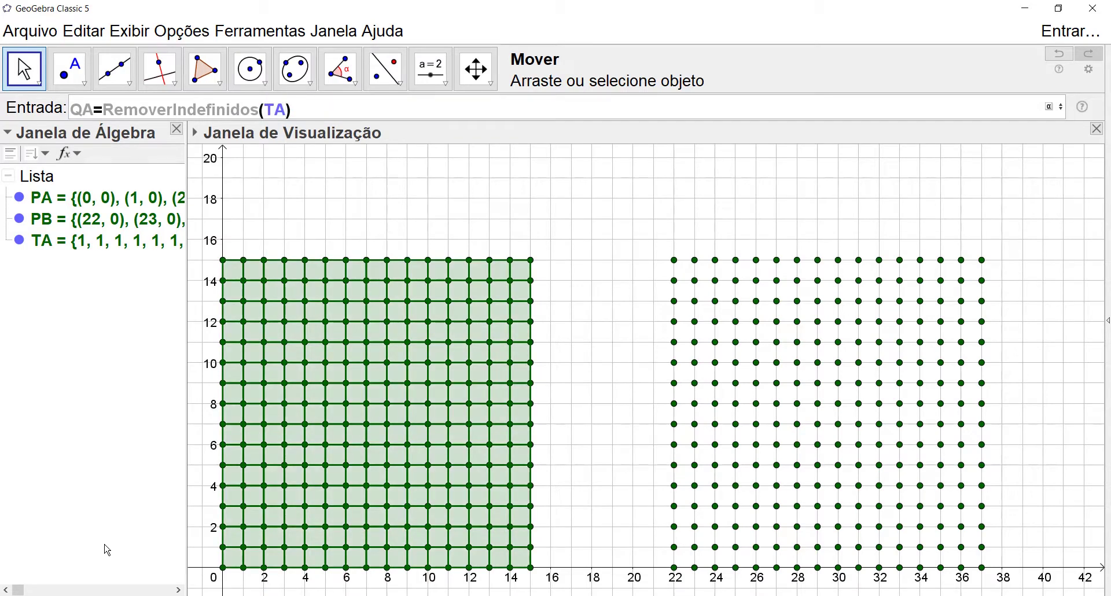
key("Right")
key("Return")
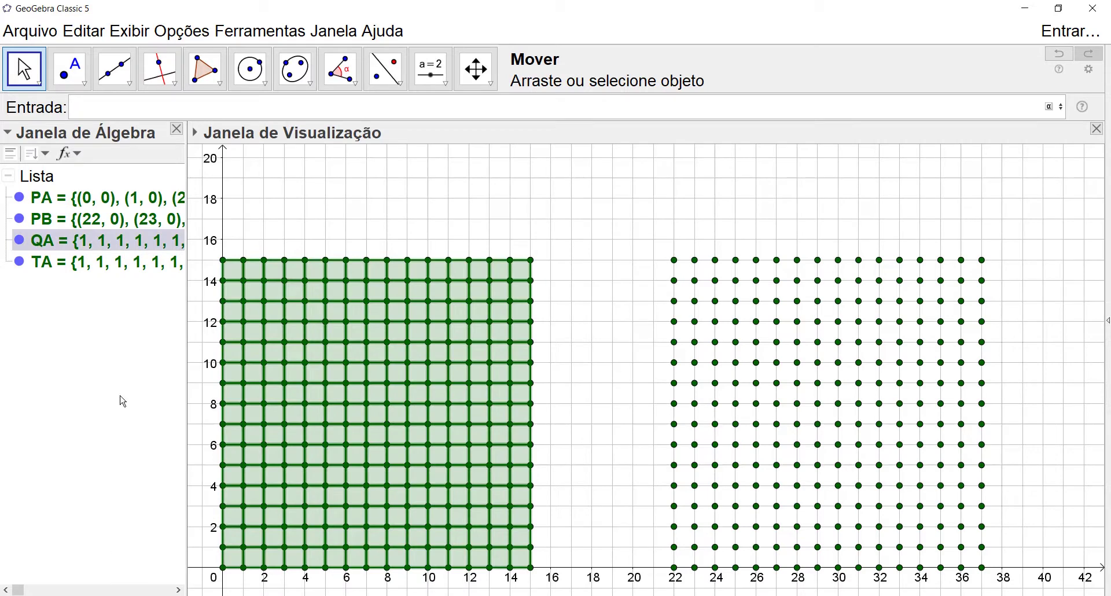
left_click(349, 204)
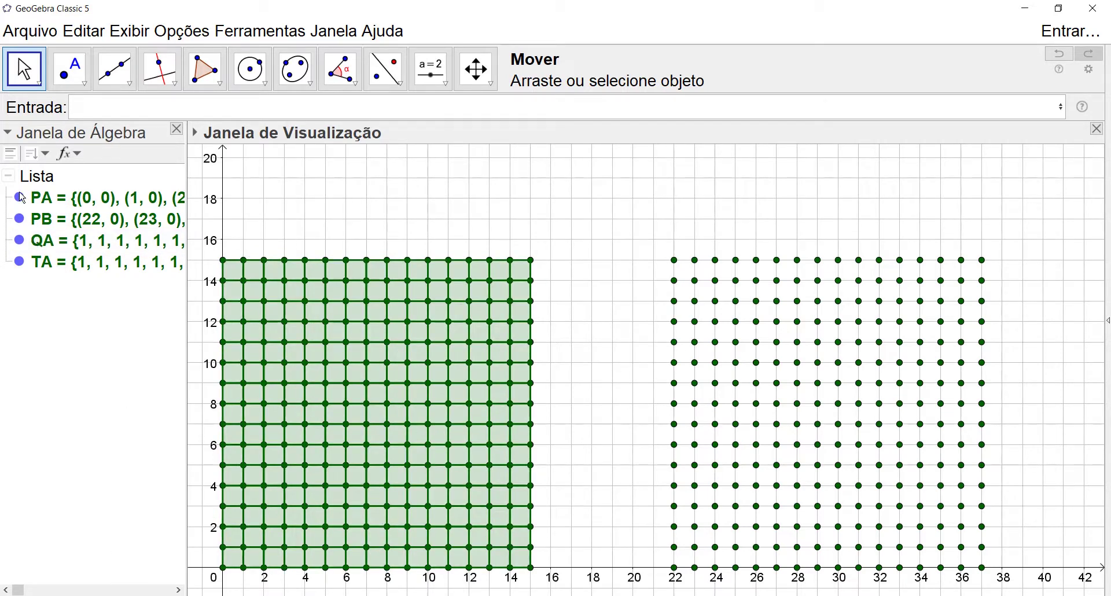
Hide the PA points and the TA list, keep QA shown, and compare the QA and TA entries in a temporarily widened algebra view
left_click(20, 198)
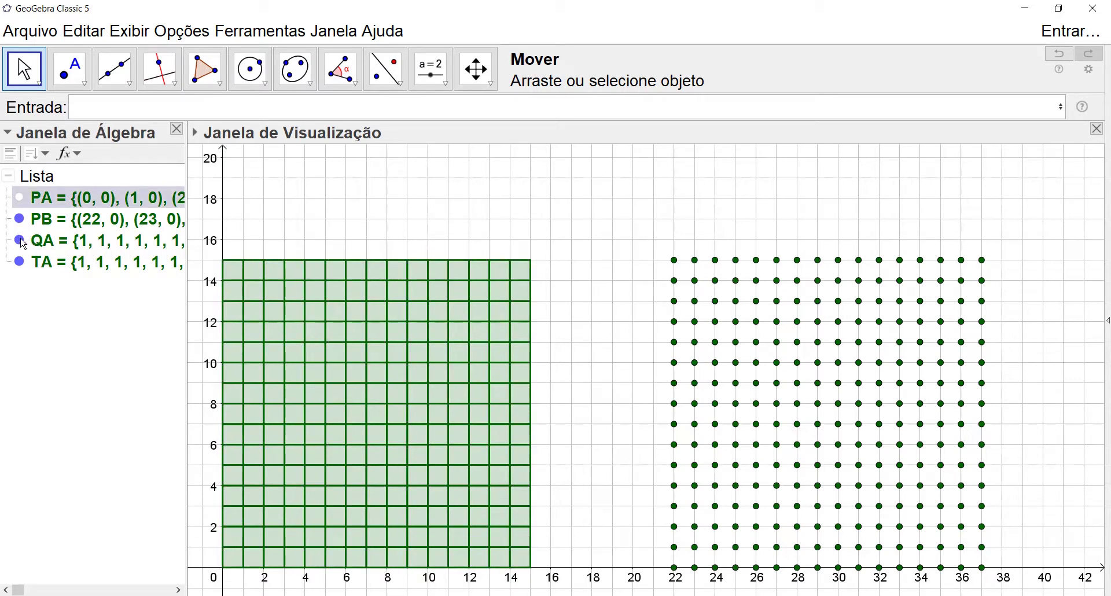
left_click(21, 240)
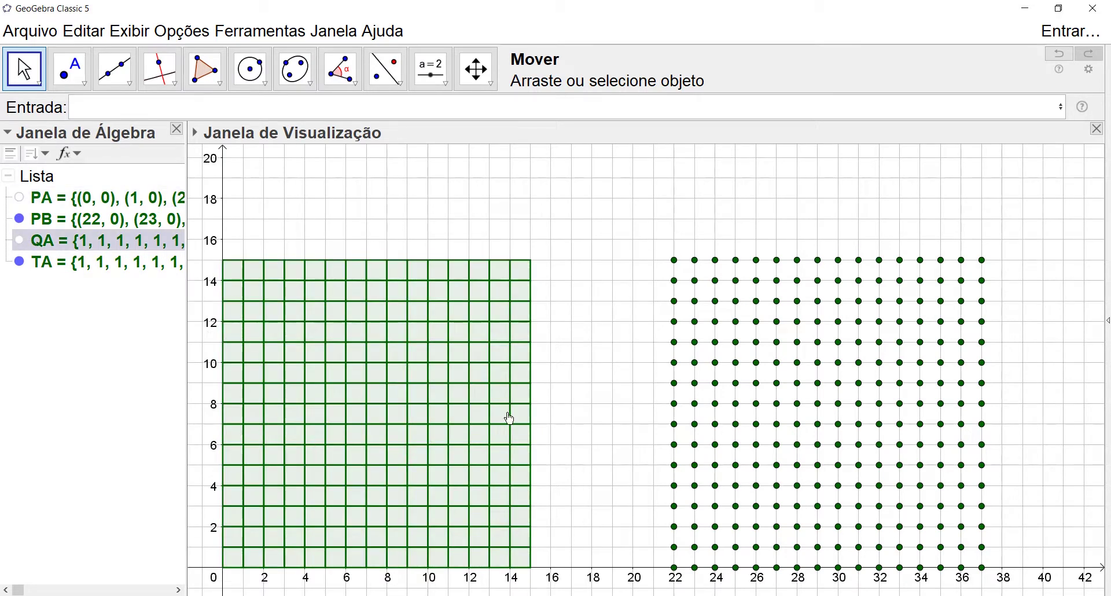
left_click(20, 242)
left_click(19, 262)
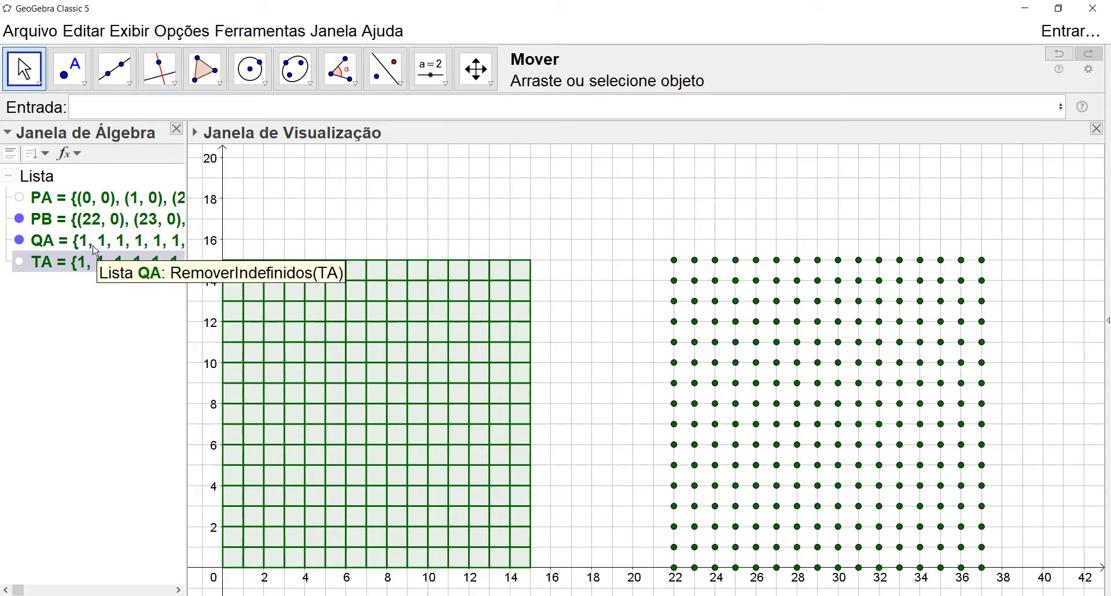
left_click_drag(189, 249, 648, 249)
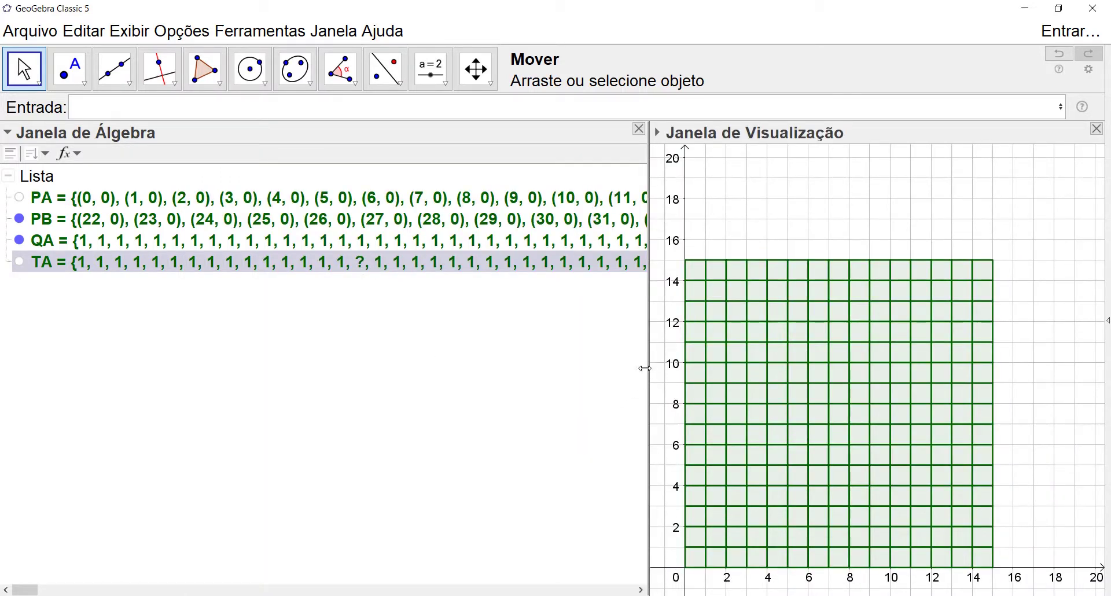
left_click_drag(649, 370, 173, 361)
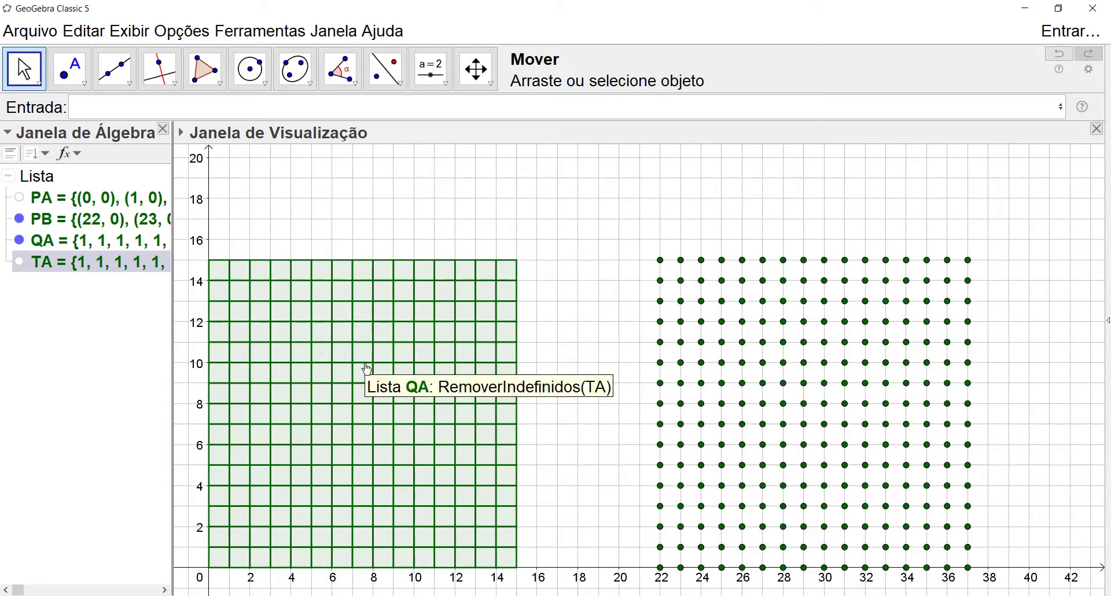
Create the number c as Comprimento(QA) to count the entries of the QA list
left_click(93, 106)
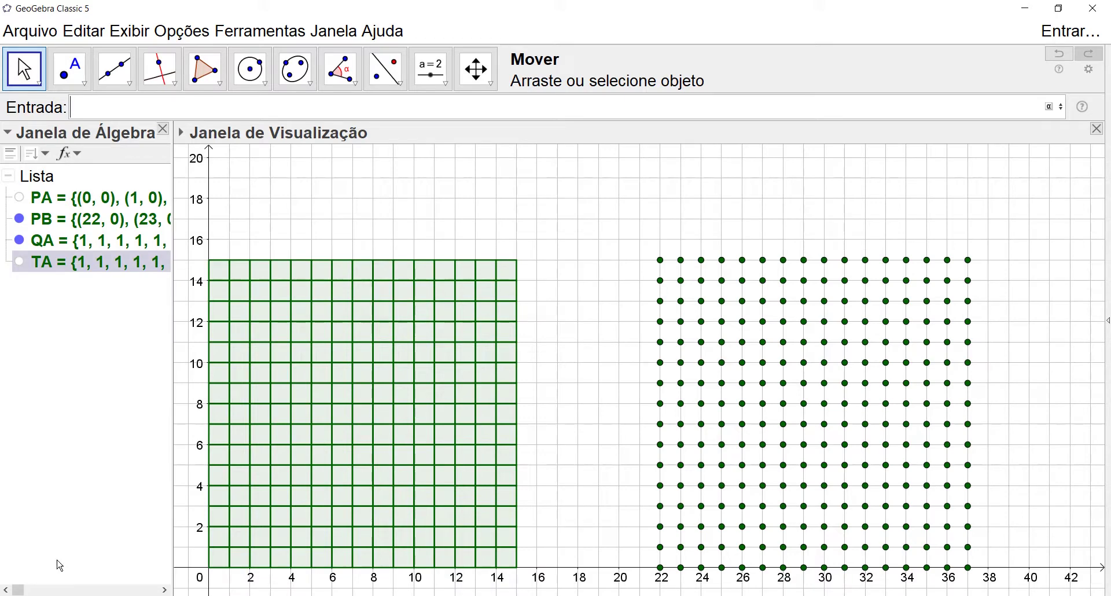
type("c=Comp")
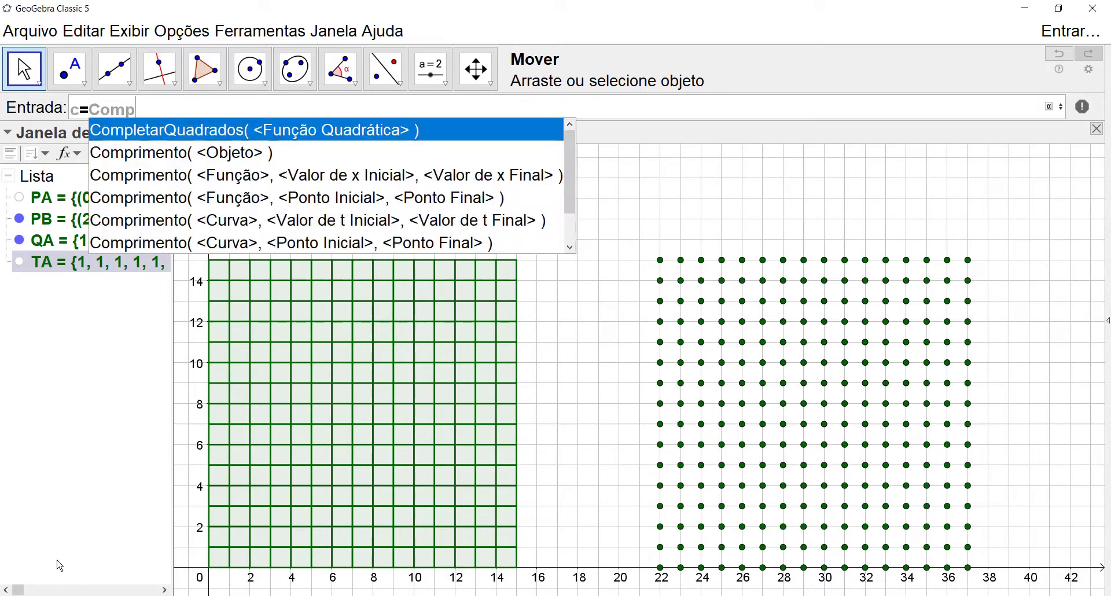
key("Down")
key("Down")
key("Up")
key("Return")
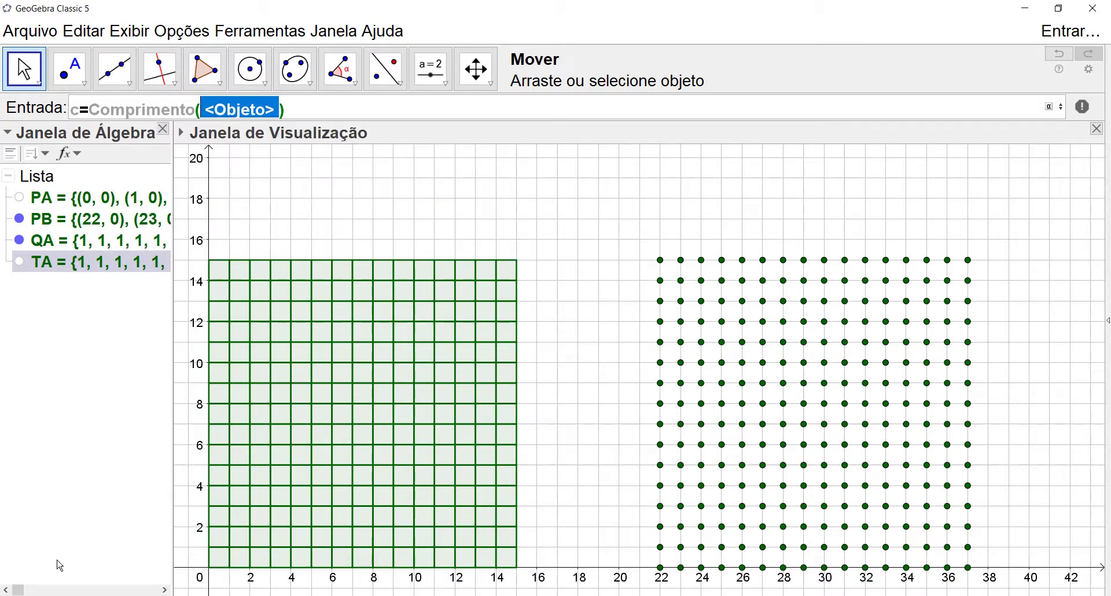
type("Q")
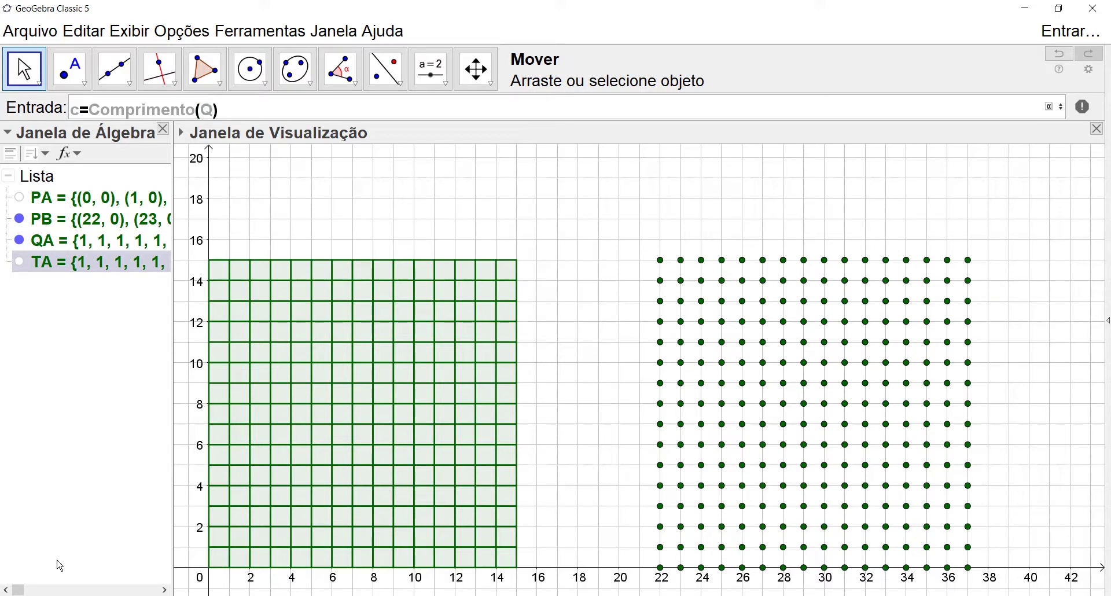
type("A")
key("Return")
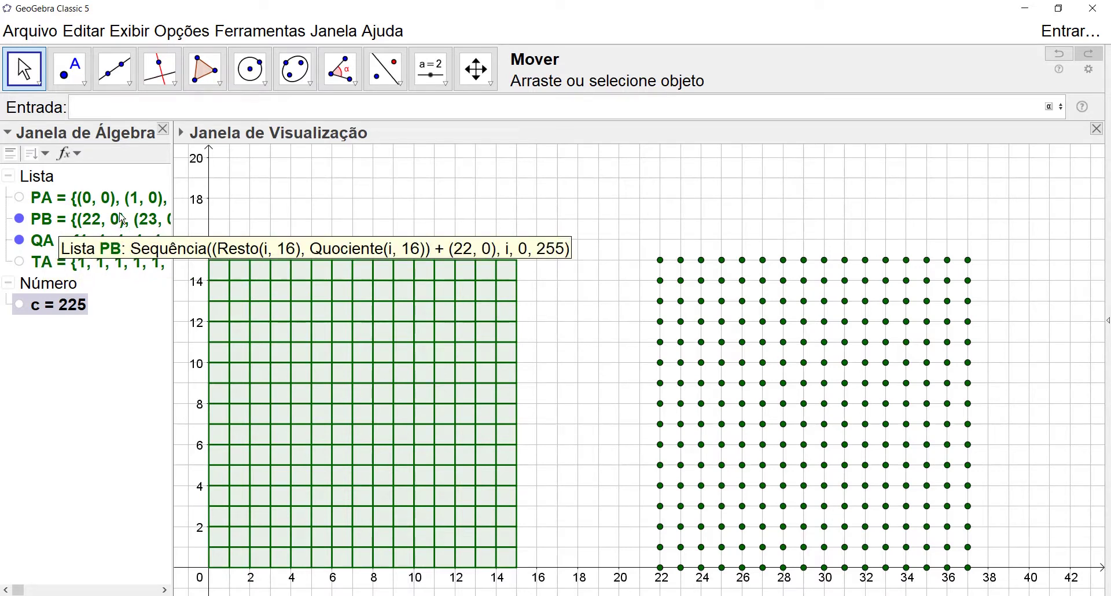
Redefine the number c as Comprimento(TA) to count the TA entries, and delete c after reading it
left_click(72, 100)
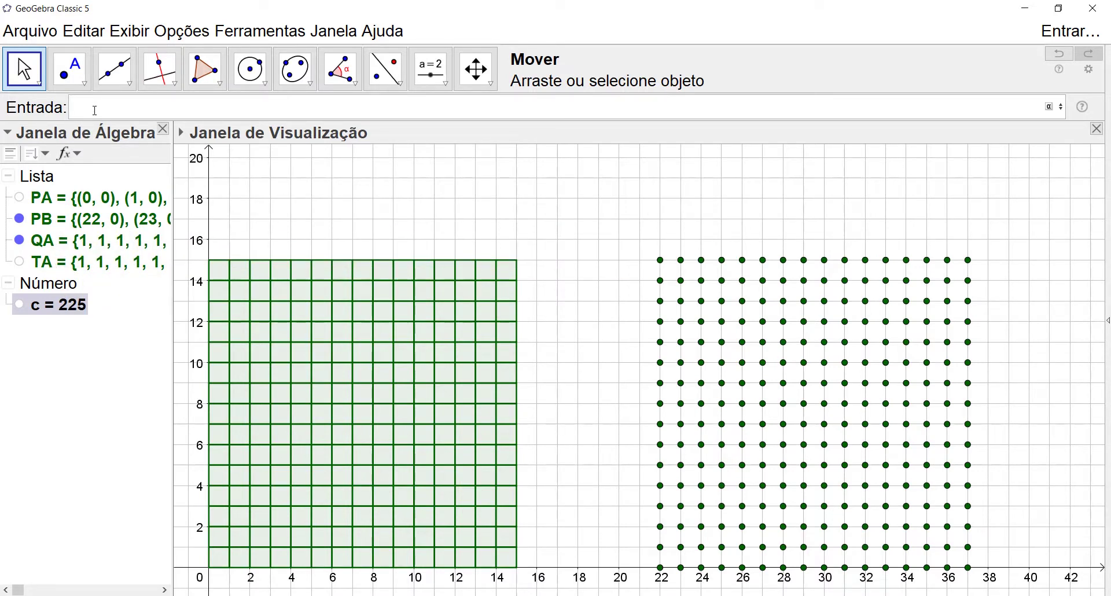
double_click(81, 308)
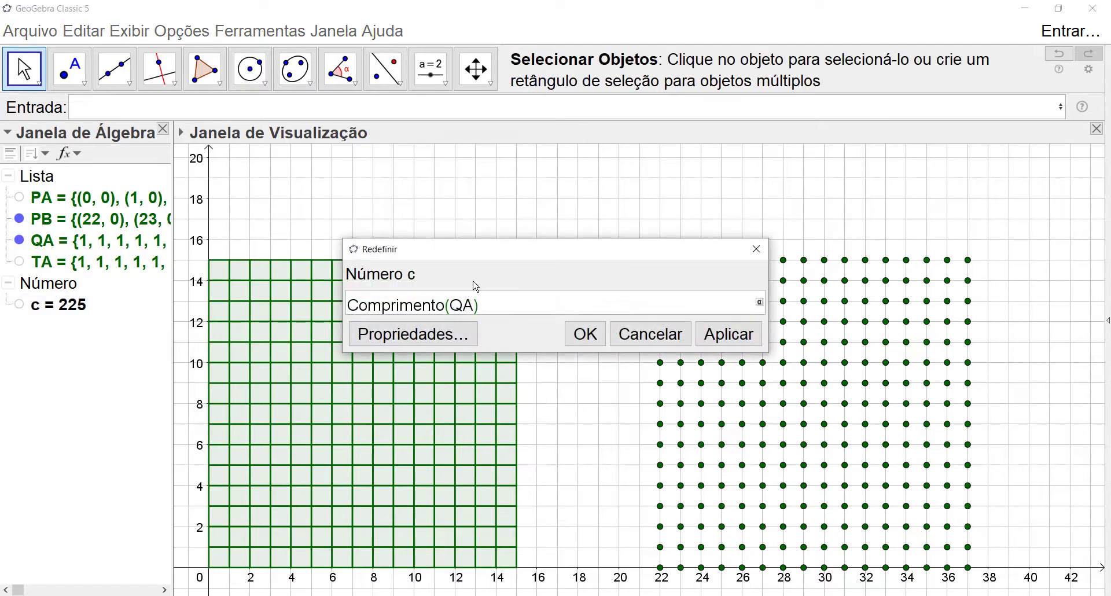
left_click(463, 304)
key("BackSpace")
type("T")
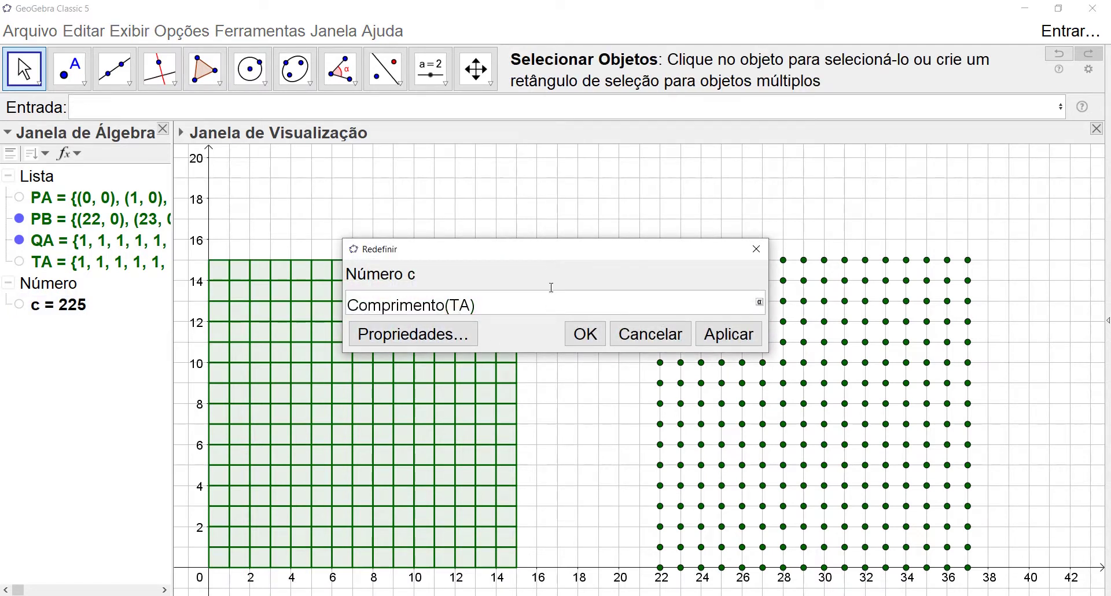
left_click(582, 335)
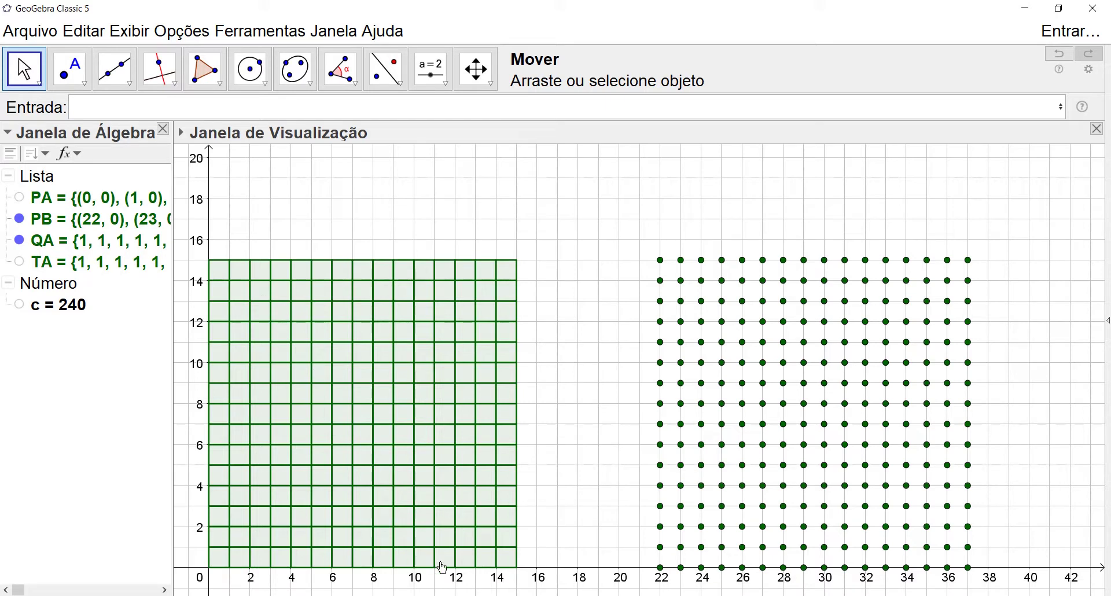
left_click(76, 310)
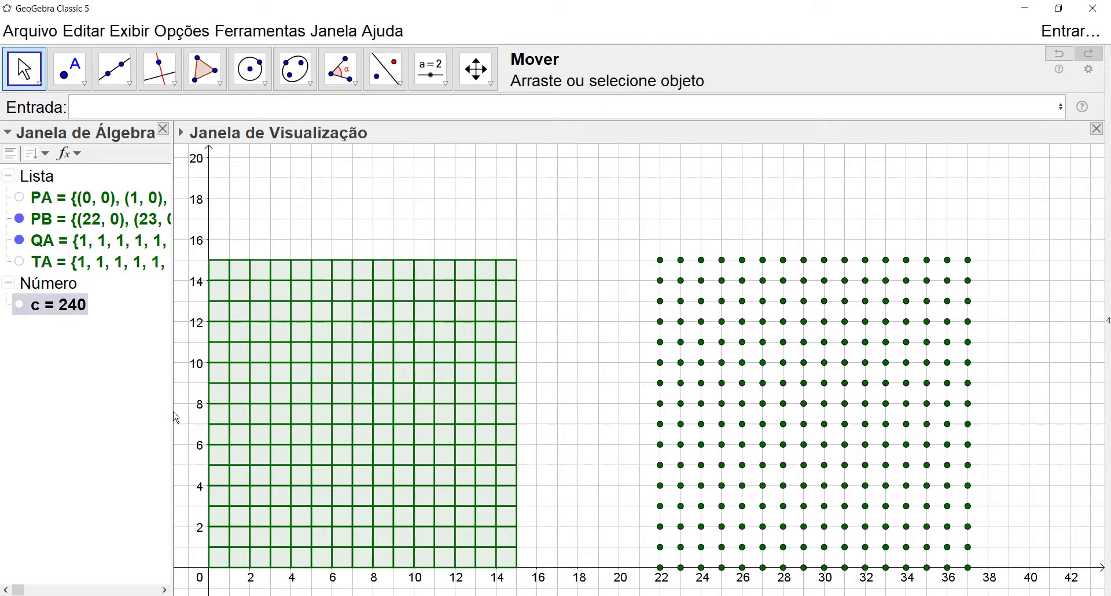
key("Delete")
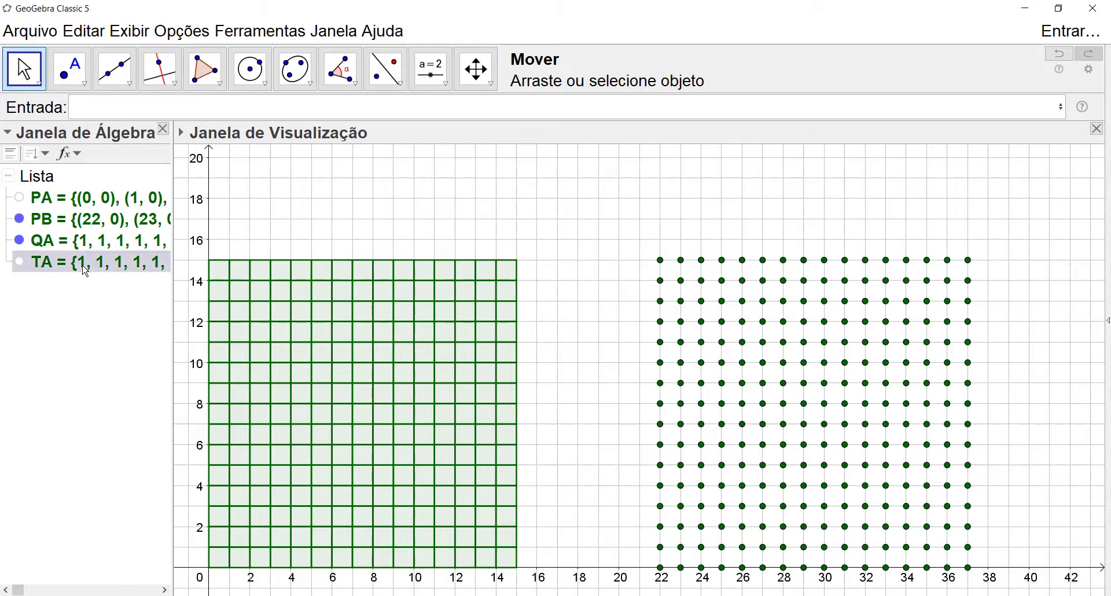
Copy the complete Sequência expression from the TA list's definition and close the definition without changing it
double_click(265, 306)
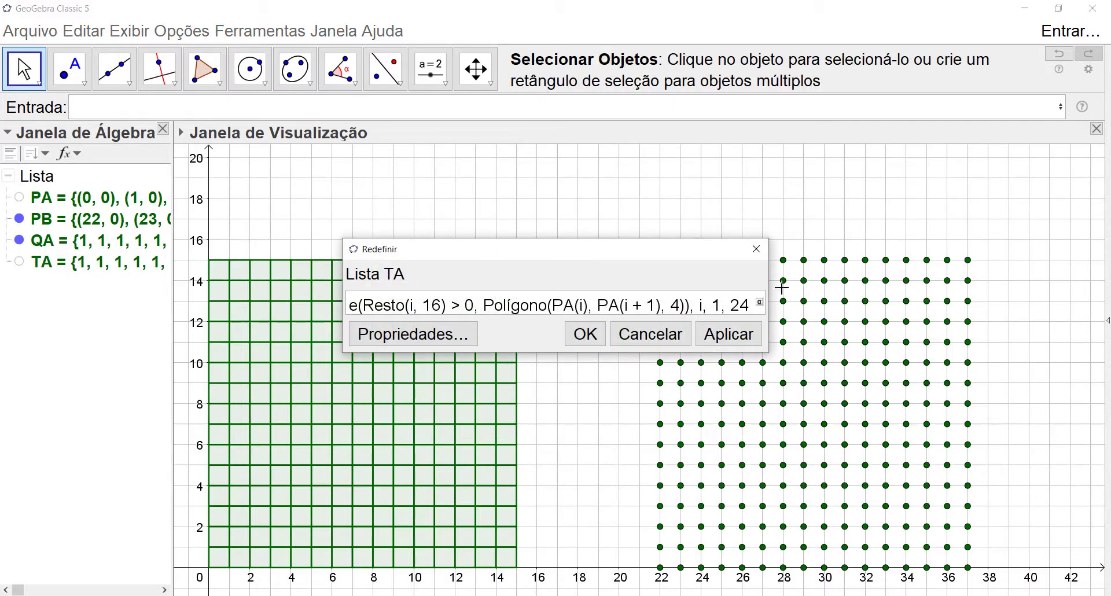
left_click_drag(772, 285, 1025, 293)
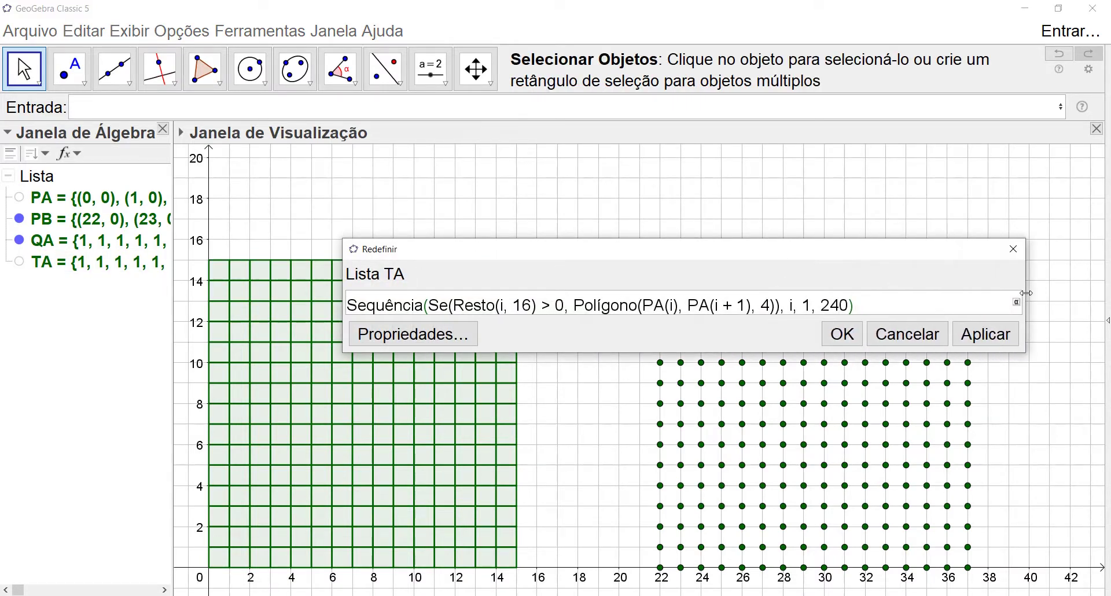
left_click_drag(871, 304, 306, 308)
key("ctrl+c")
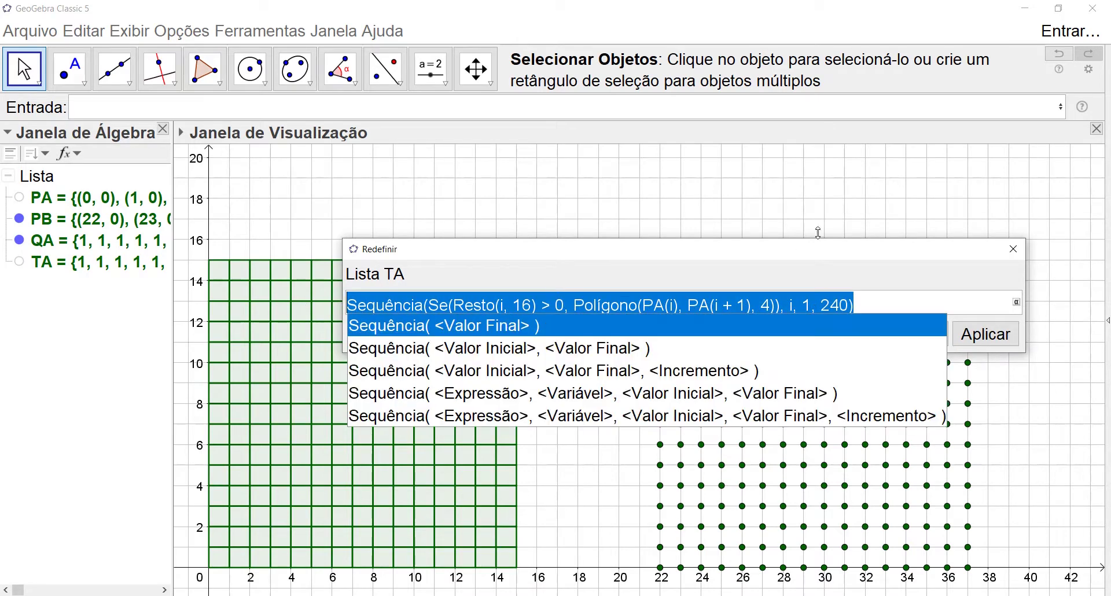
left_click(1017, 250)
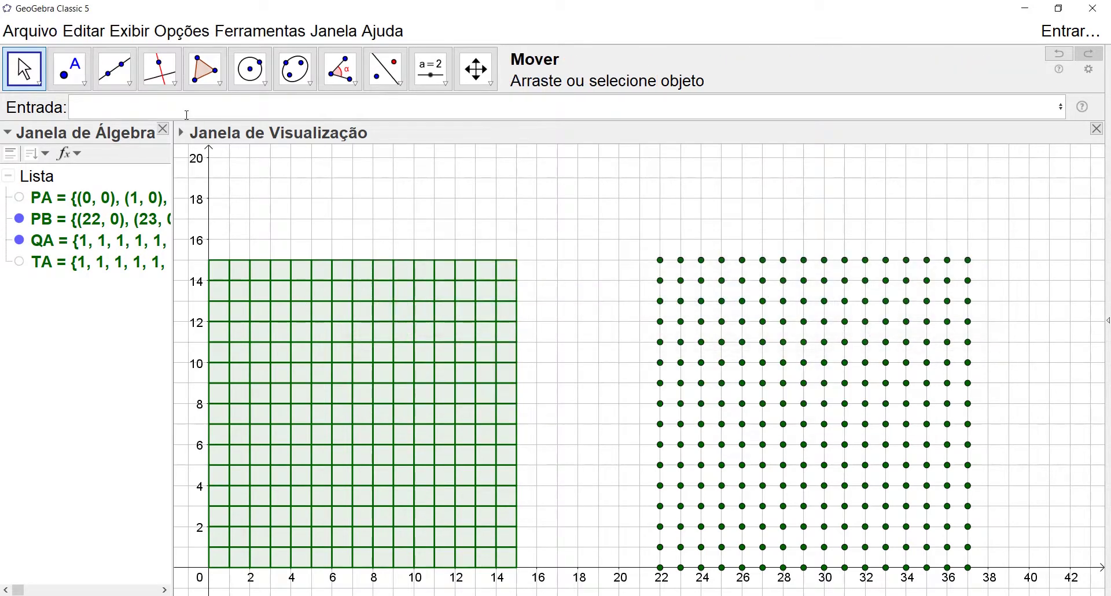
Start defining a new list TB with the copied Sequência expression of TA
left_click(186, 115)
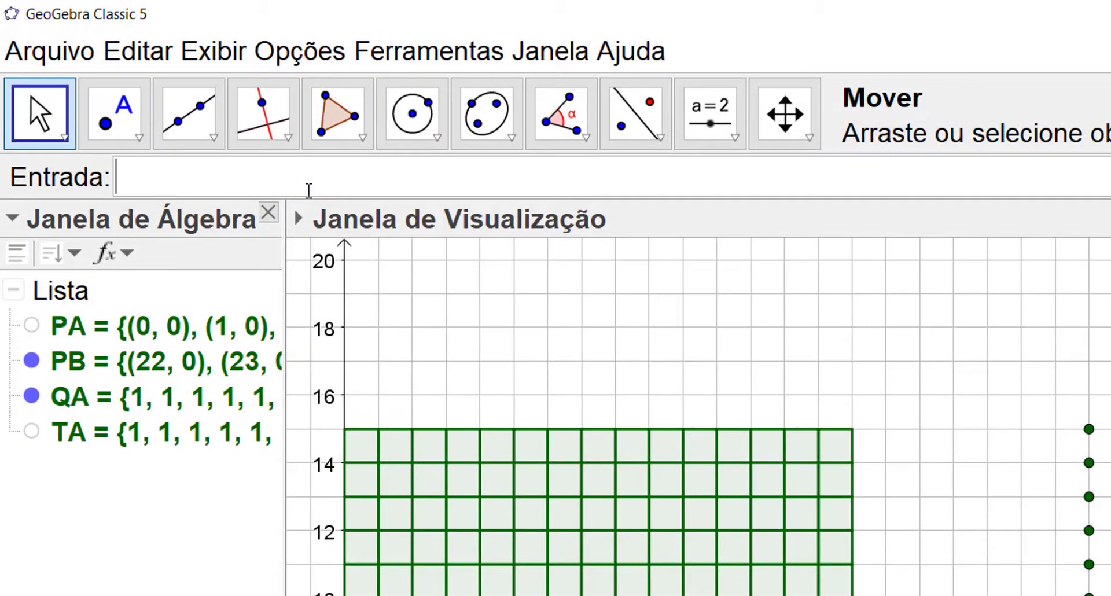
type("TB=")
key("ctrl+v")
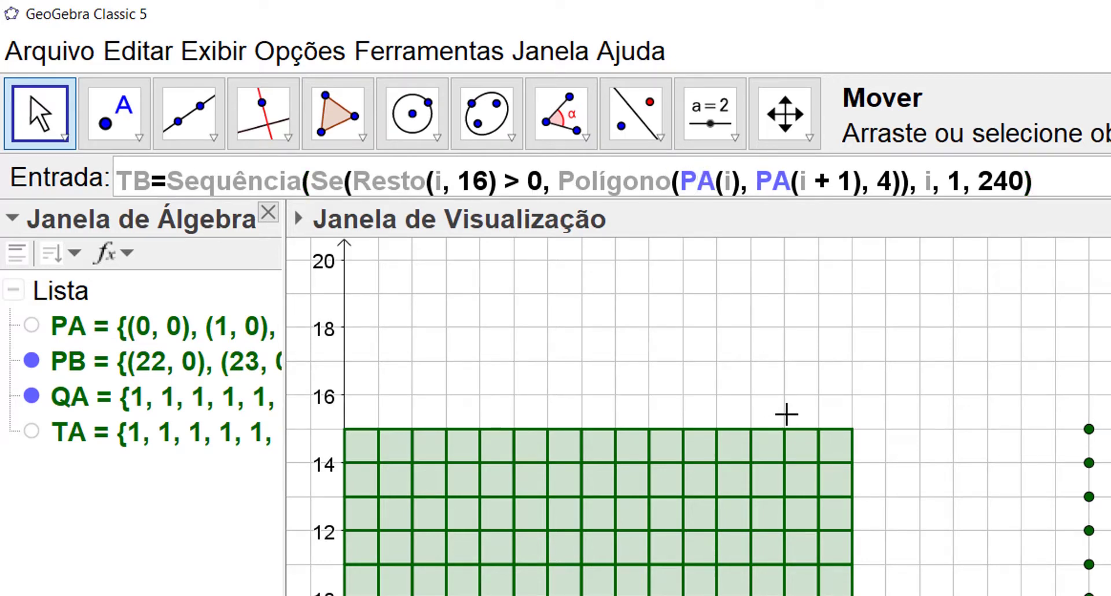
Replace both PA references with PB in the polygon part of the TB expression and create the TB list
key("Delete")
type("B")
key("Right")
key("Right")
key("Right")
key("Right")
key("Right")
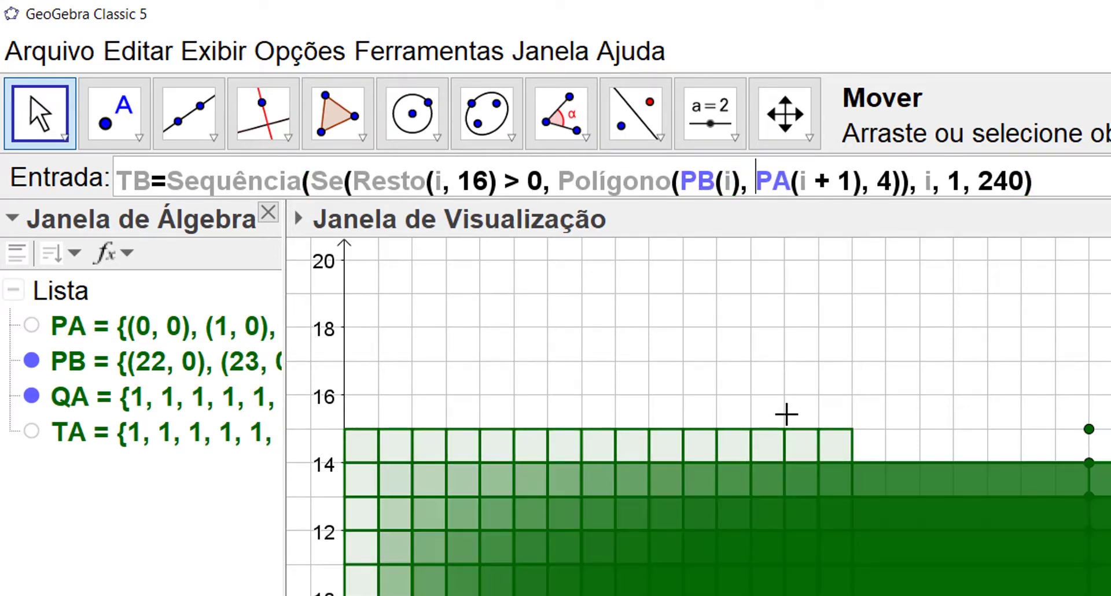
key("Right")
key("Delete")
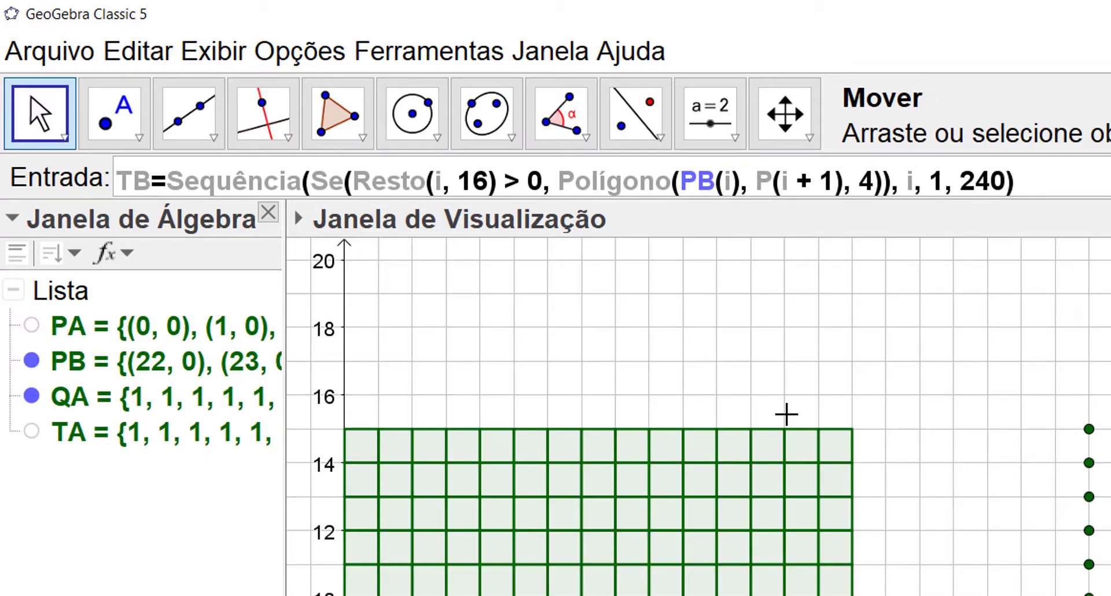
type("B")
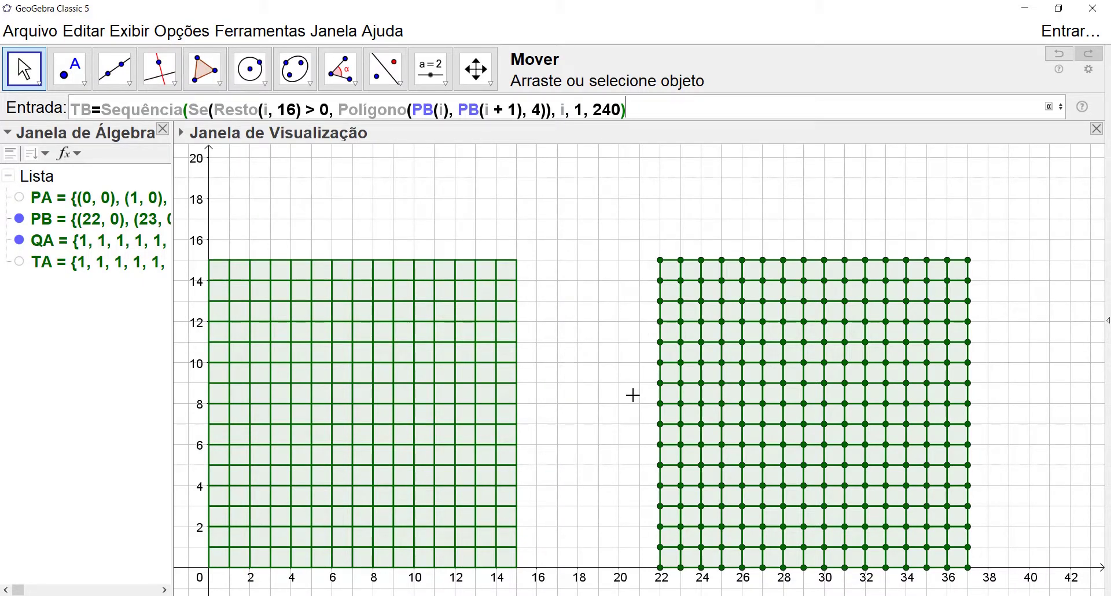
key("Return")
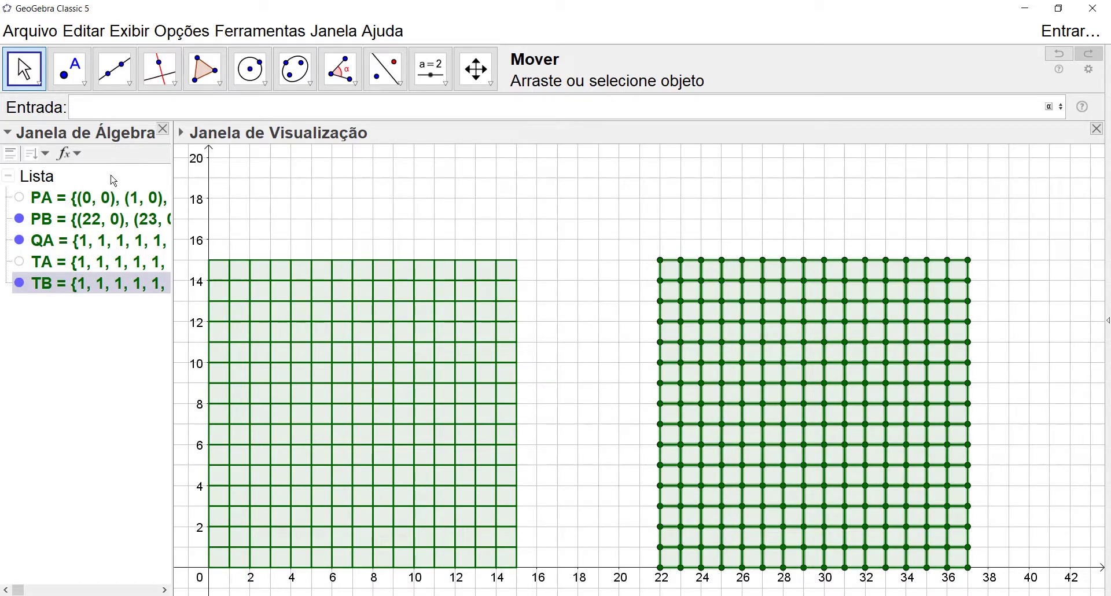
Create the list QB as RemoverIndefinidos(TB) to strip the undefined entries from TB
type("QB=Rem")
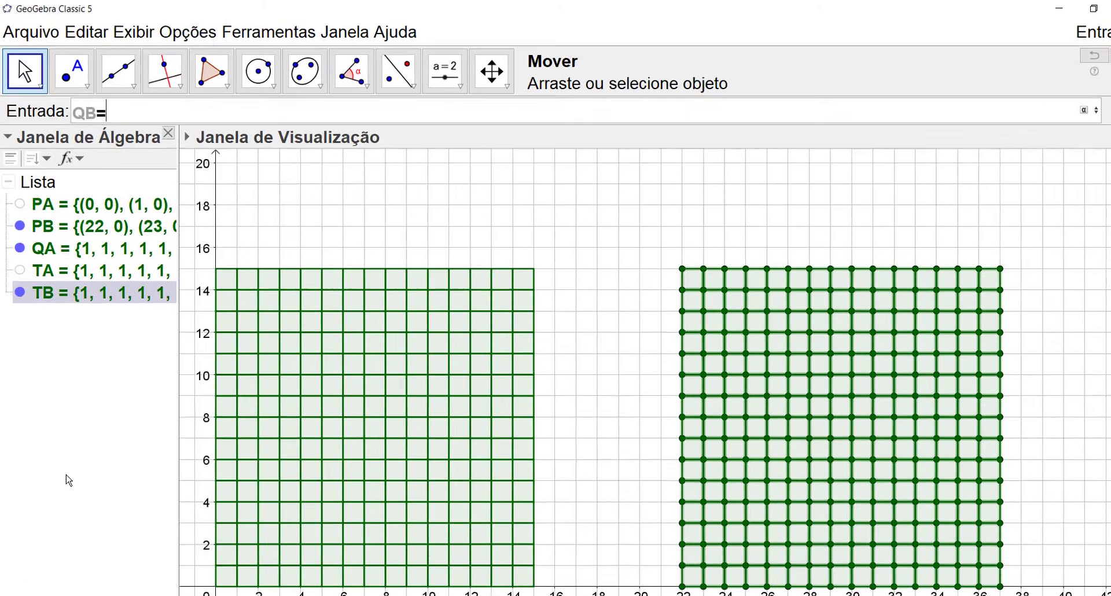
type("o")
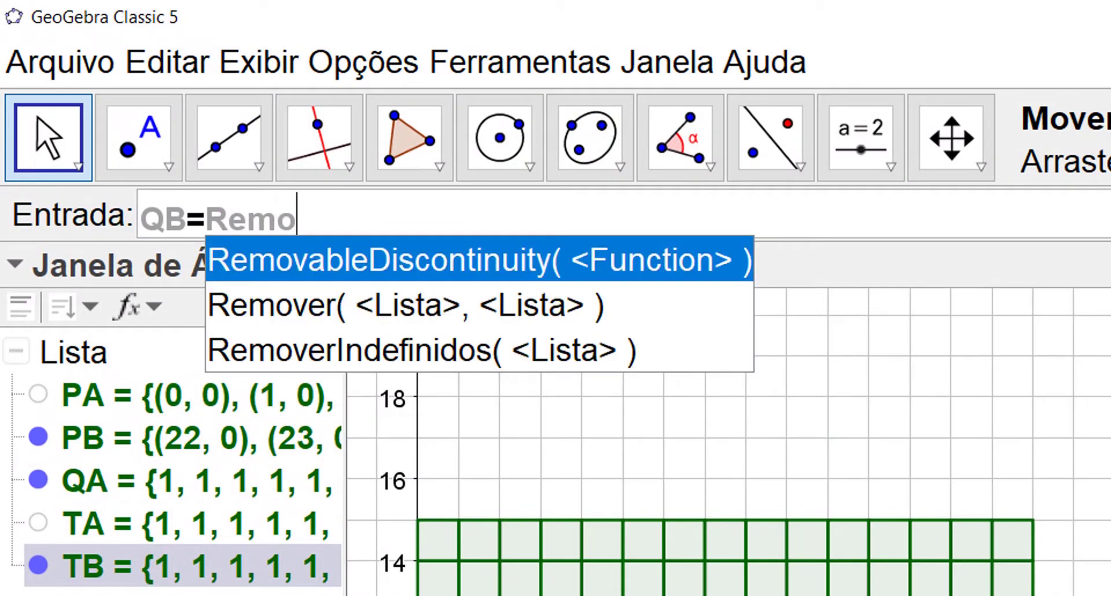
left_click(479, 351)
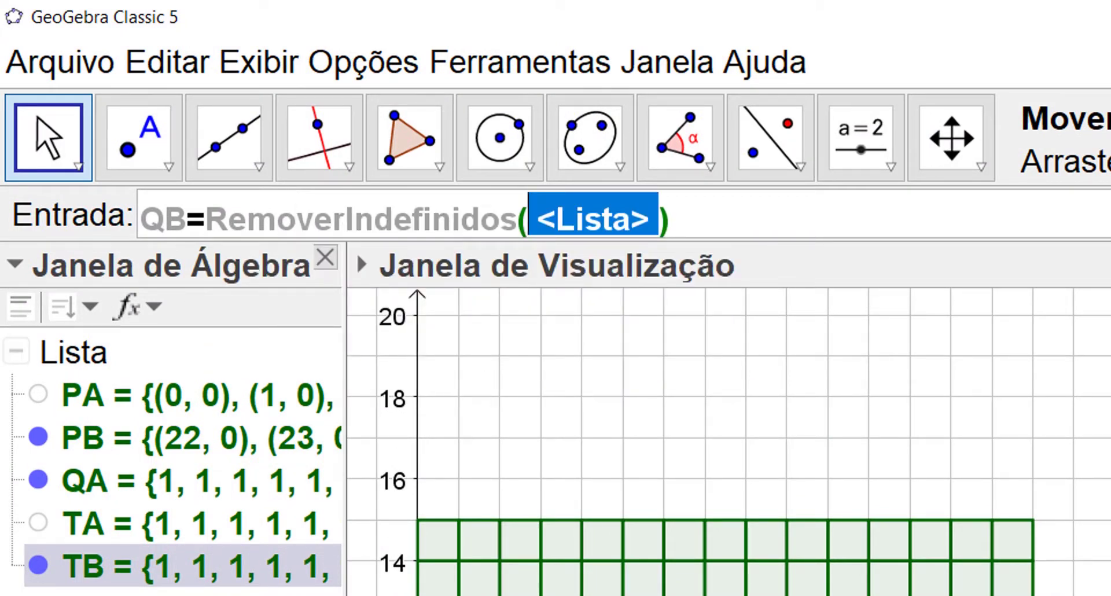
type("TB")
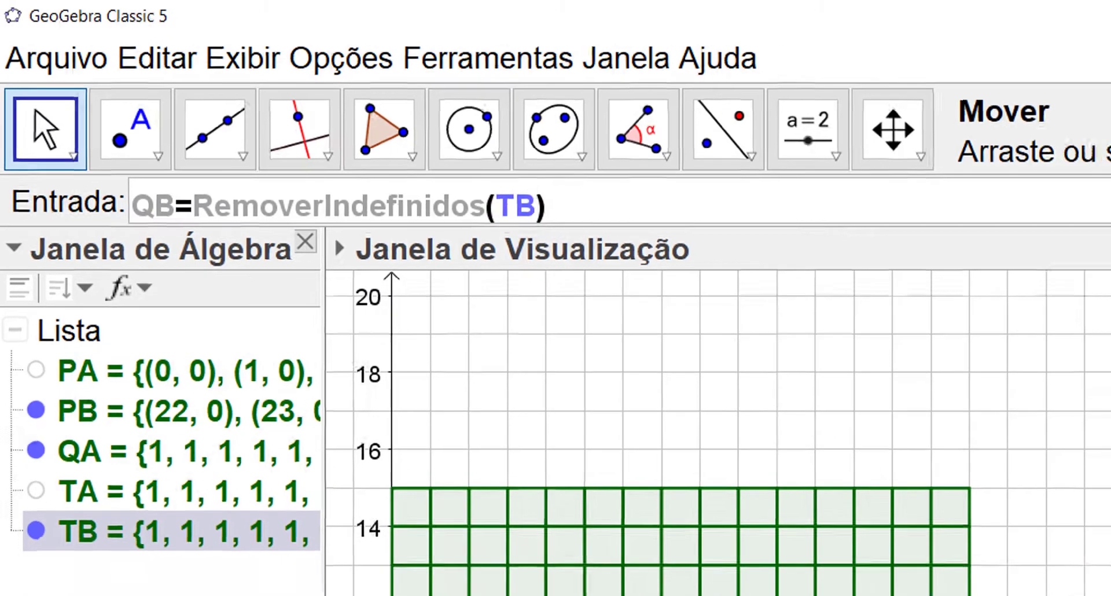
key("Return")
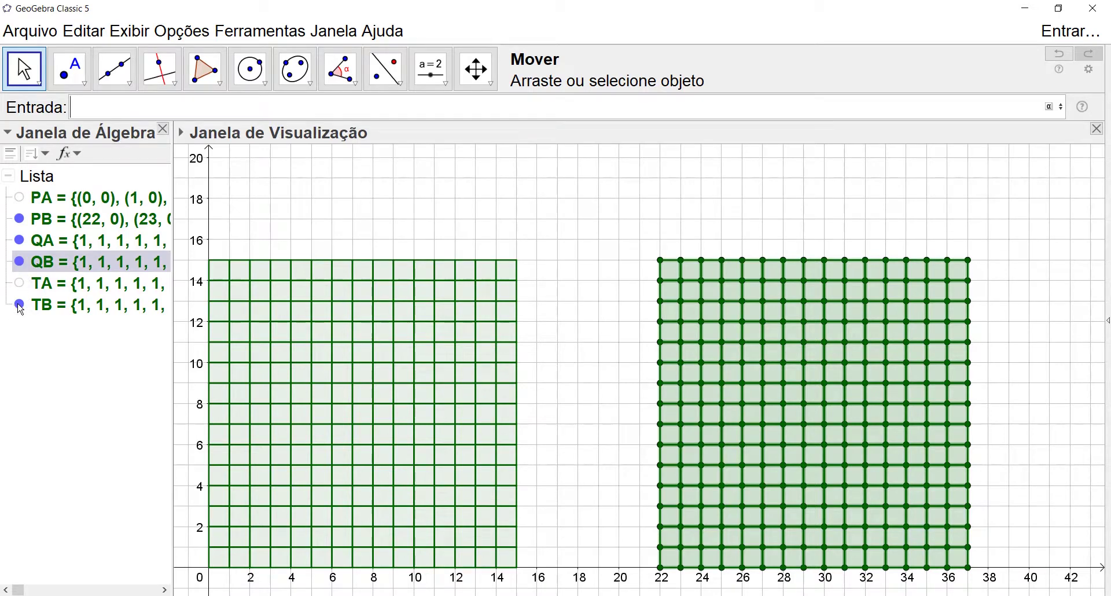
Hide the TB and PB lists in the graphics view and leave no object selected
left_click(19, 304)
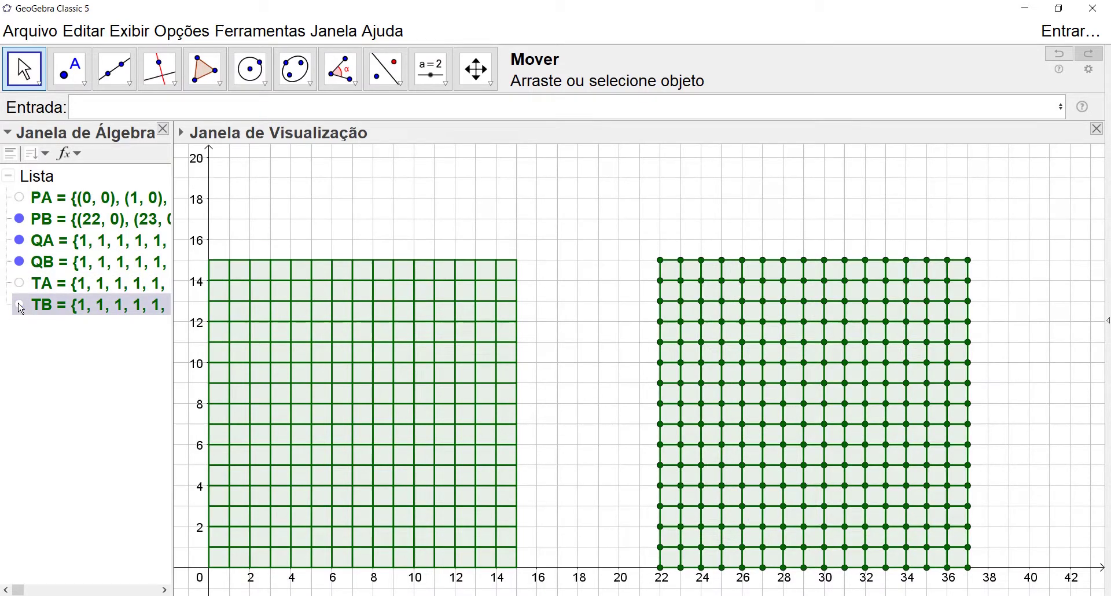
left_click(20, 219)
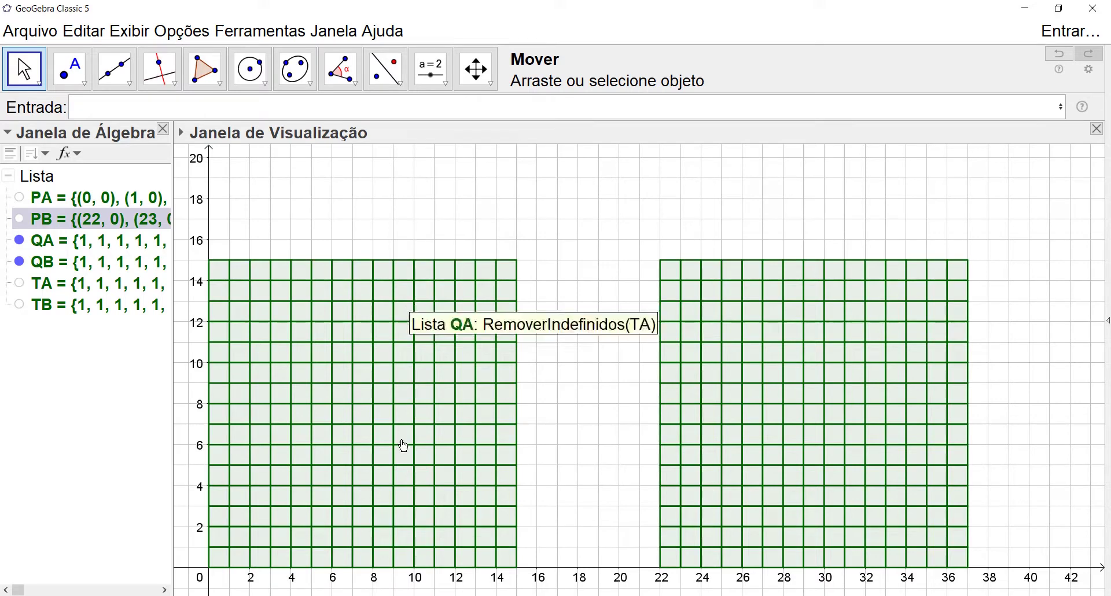
left_click(373, 431)
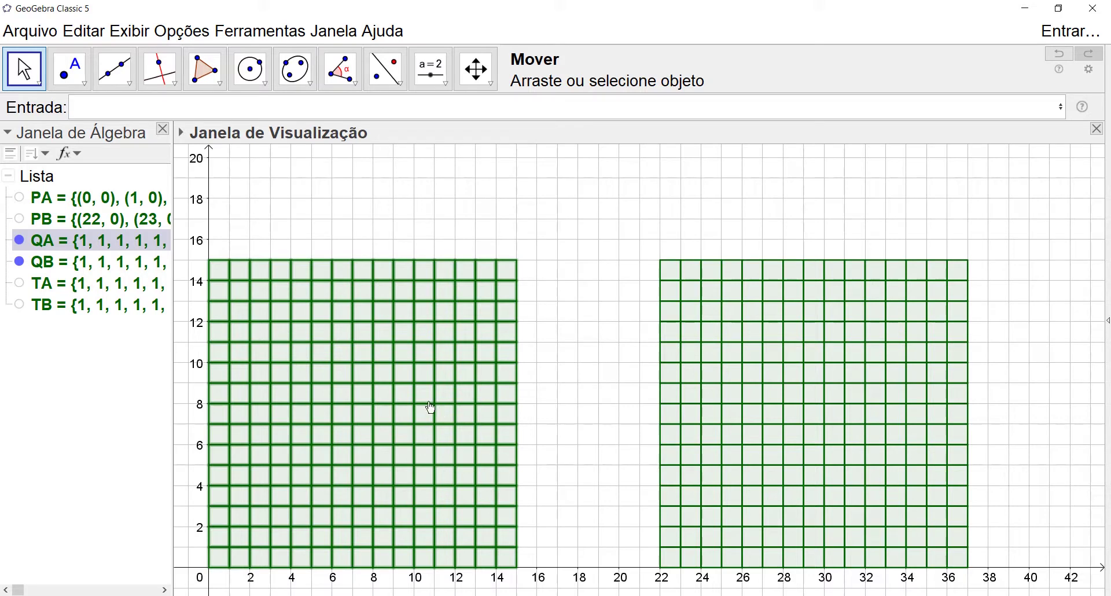
left_click(541, 322)
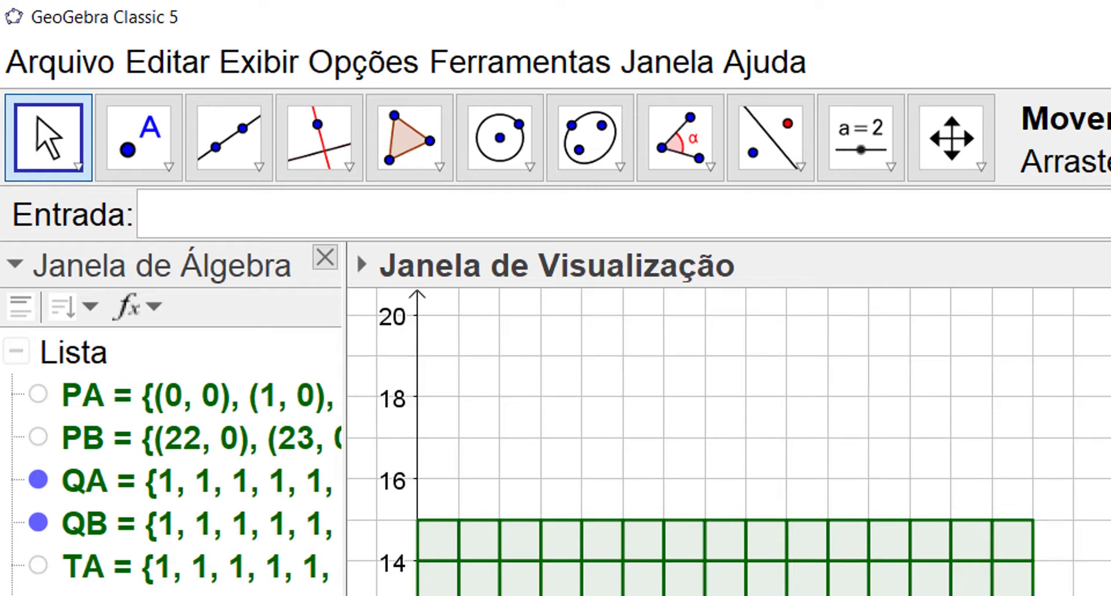
Start an Executar command containing a Sequência with expression, variable, start value and end value
type("Execu")
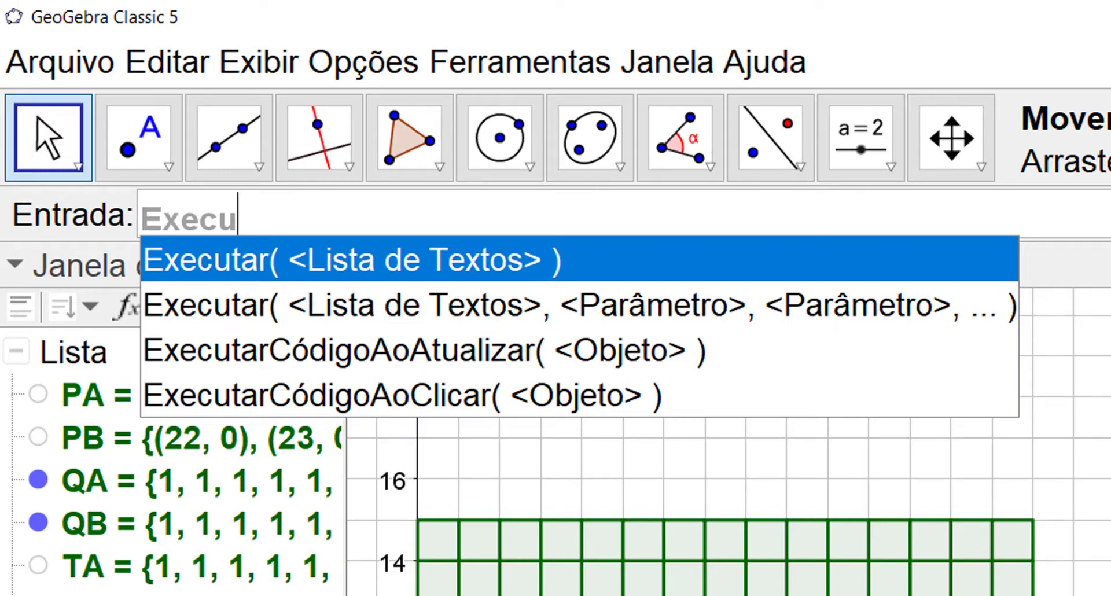
key("Return")
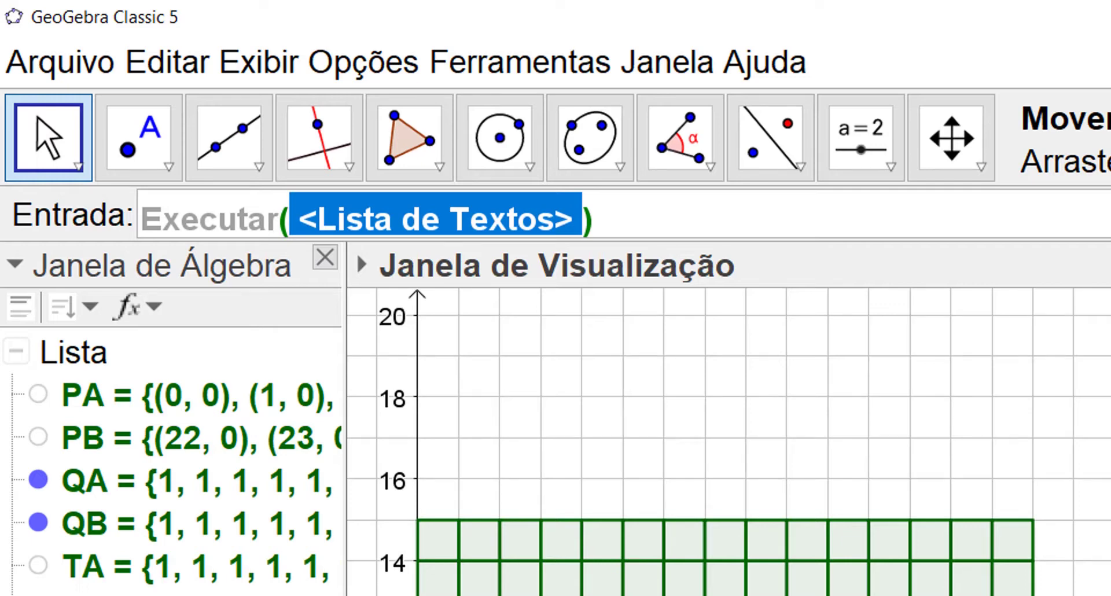
type("Sequ")
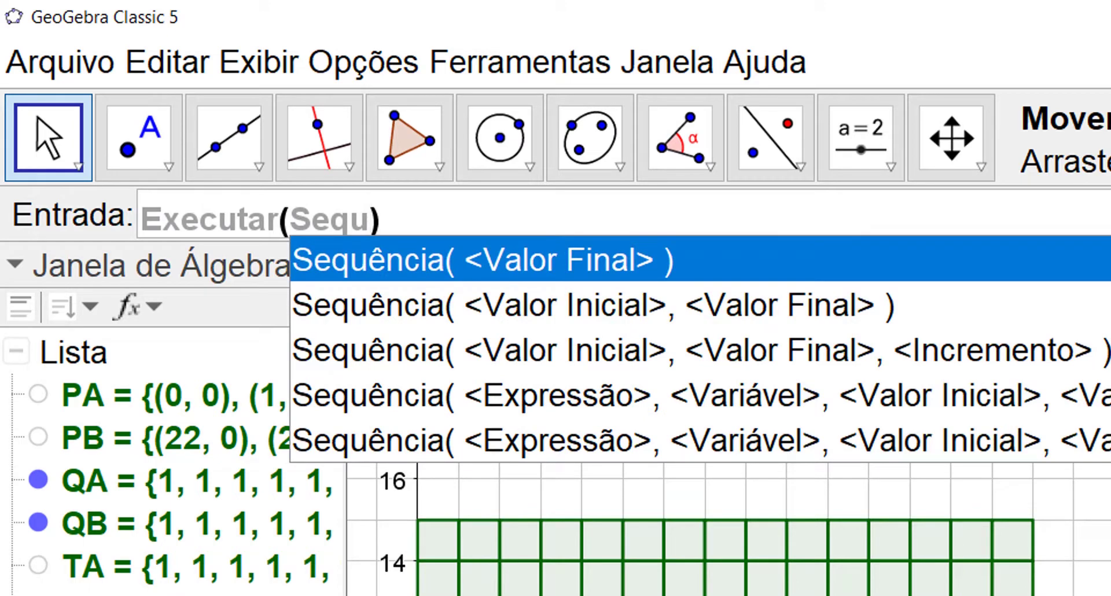
key("Down")
key("Down")
key("Down")
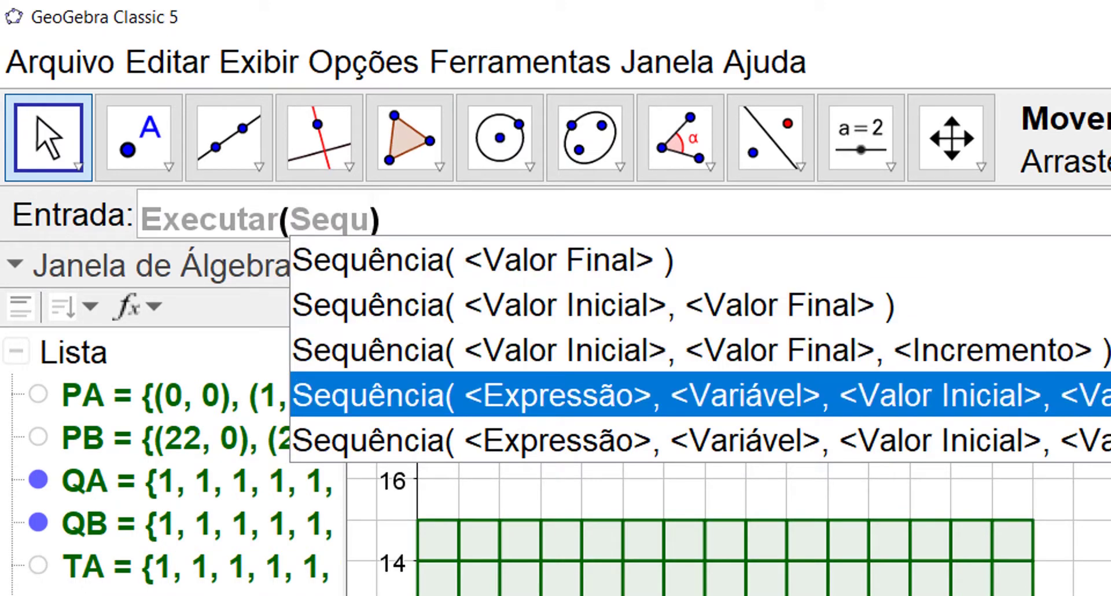
key("Return")
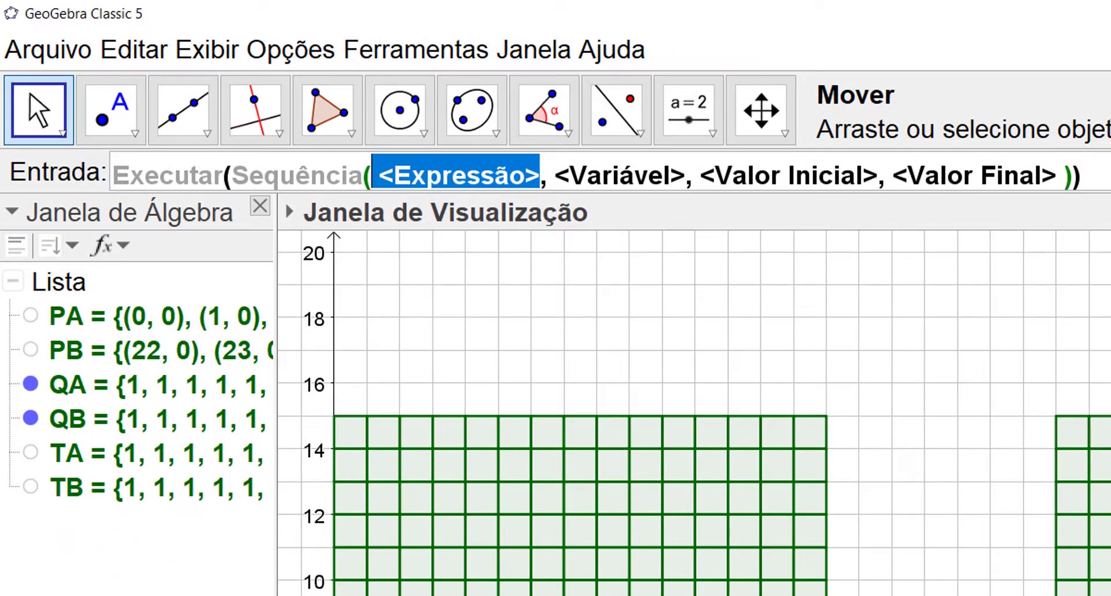
Fill the Sequência with an empty text as expression, variable i, start value 1 and end value 225
type("\"\"")
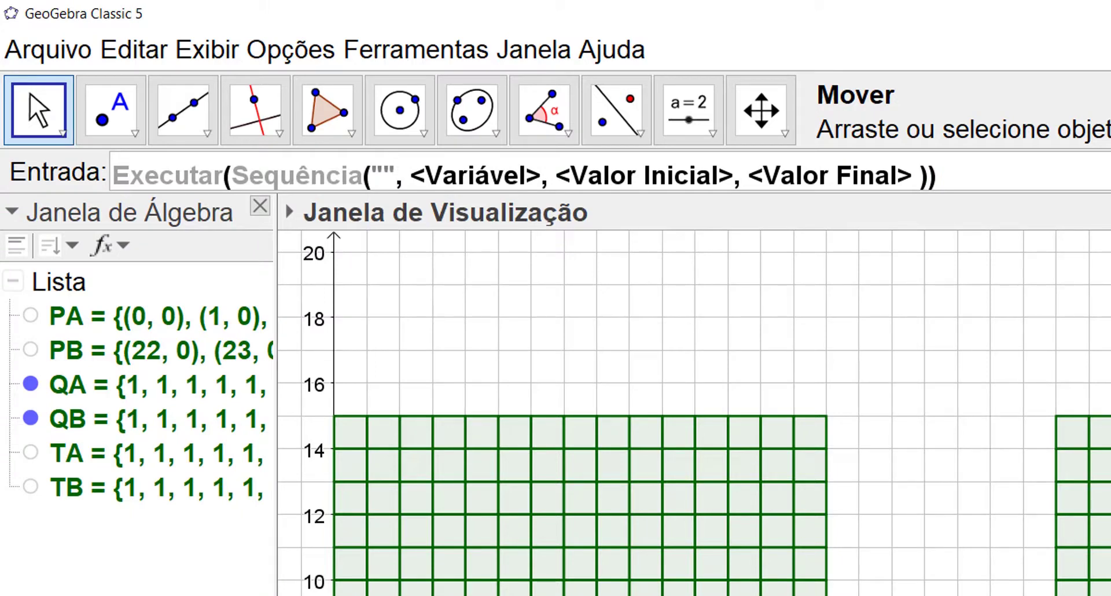
key("Tab")
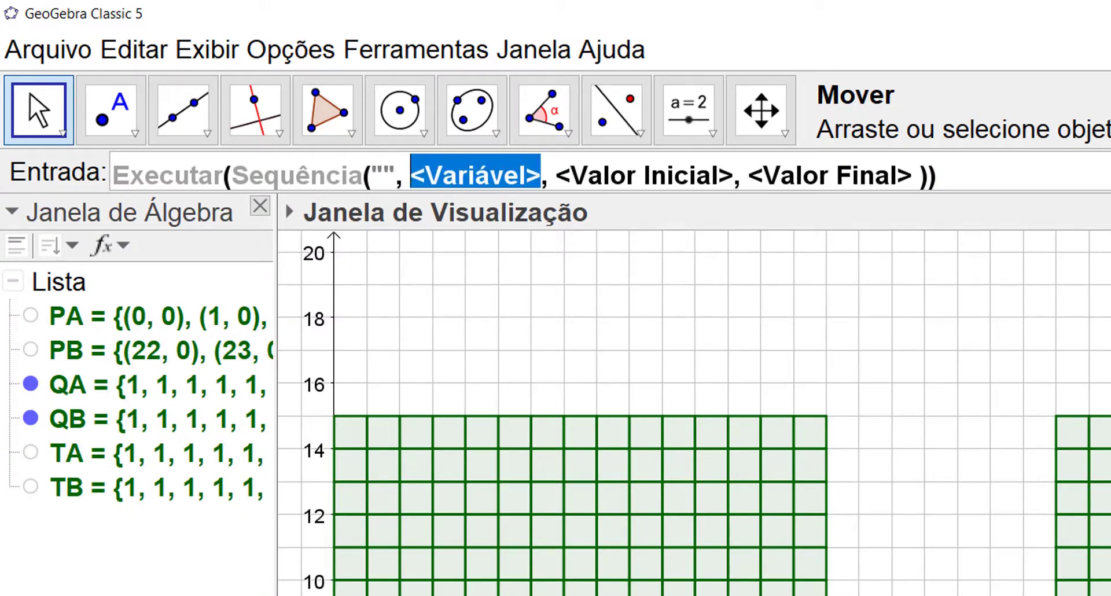
type("i")
key("Tab")
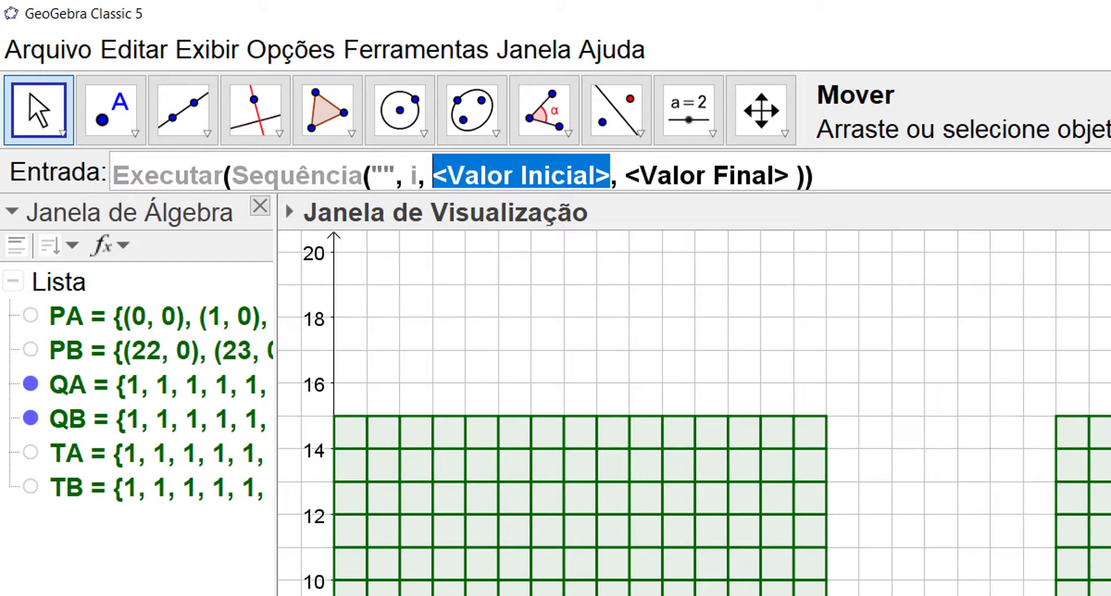
type("1")
key("Tab")
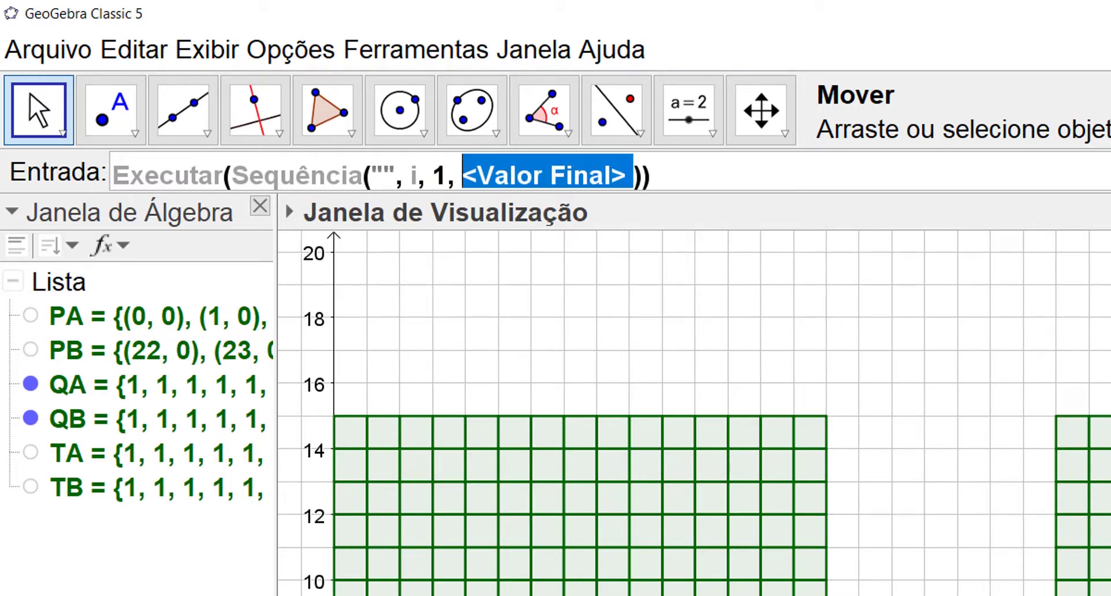
type("225")
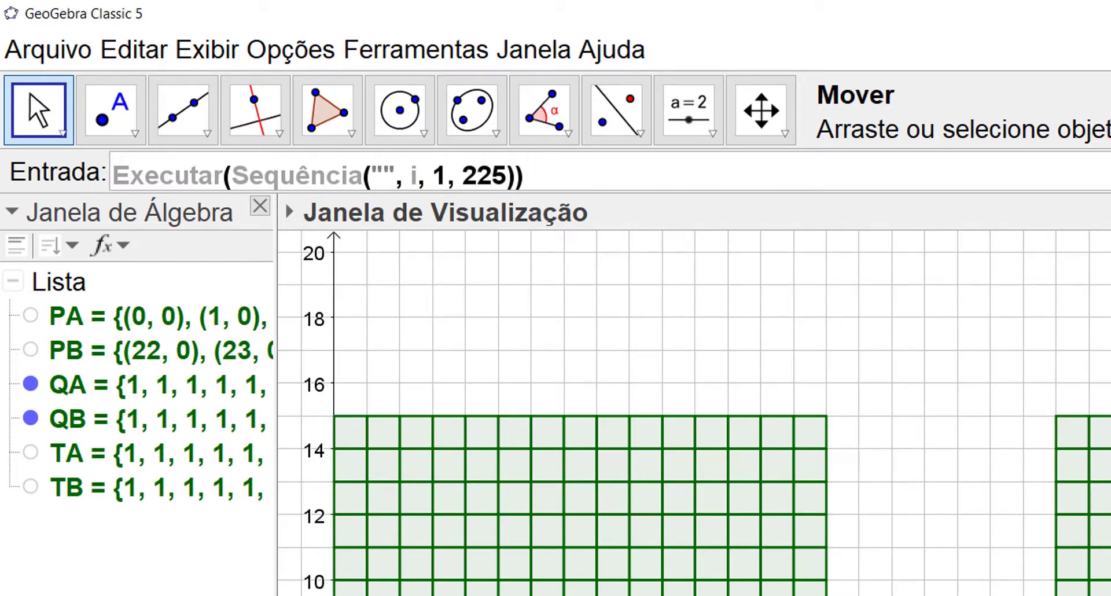
Build the beginning of the Sequência's text expression as "A"+i+"="
key("Left")
key("Left")
key("Left")
key("Left")
key("Left")
key("Left")
key("Left")
key("Left")
key("Left")
key("Left")
key("Left")
key("Left")
type("A")
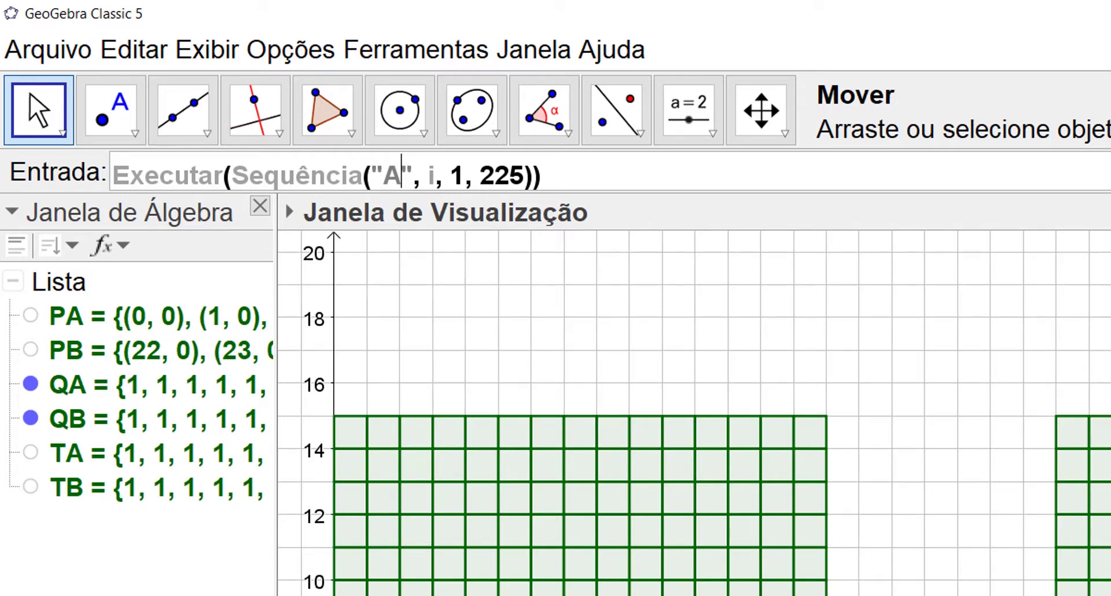
type("\"A\"")
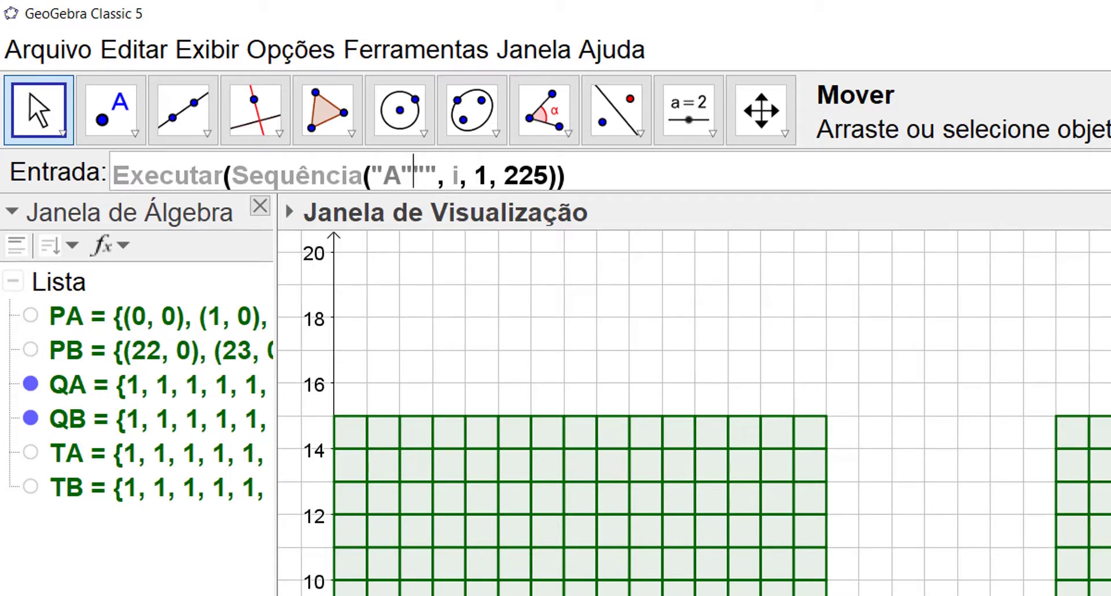
type("i")
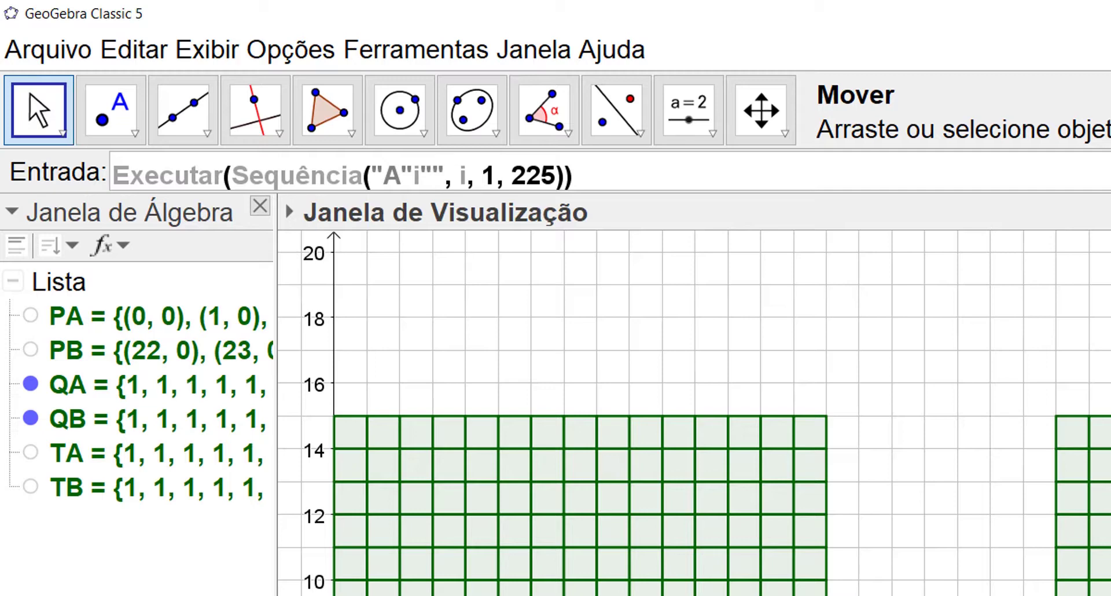
key("Left")
type("+i")
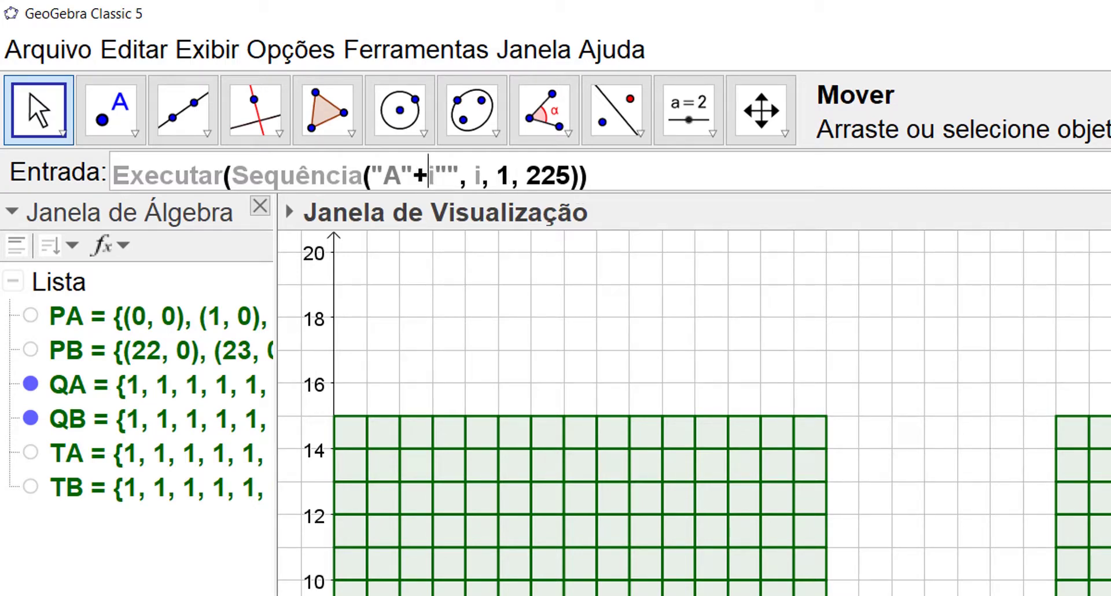
type("+")
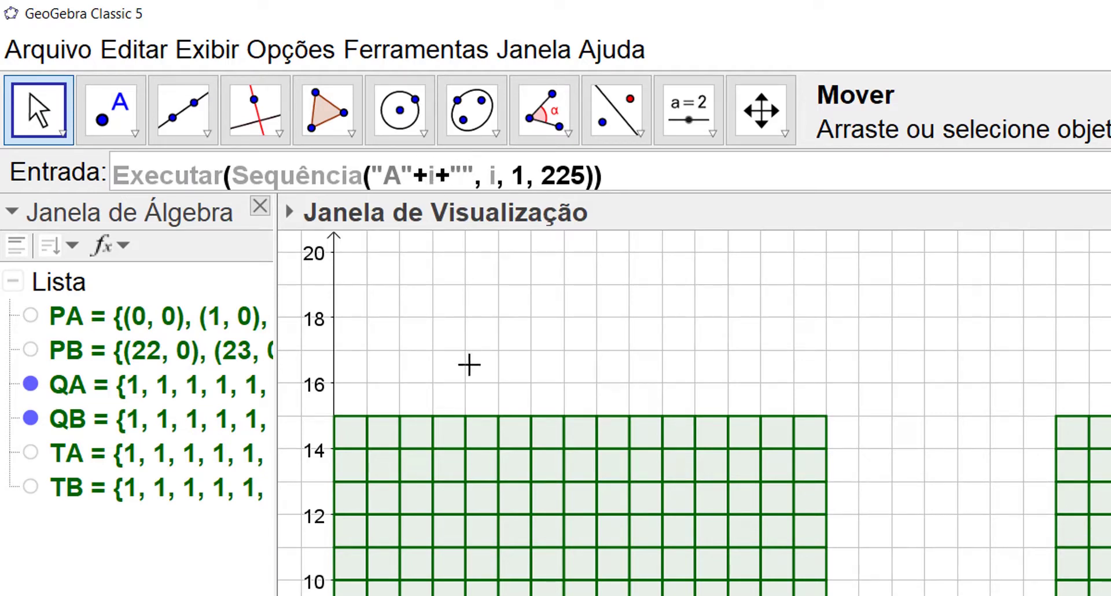
type("=")
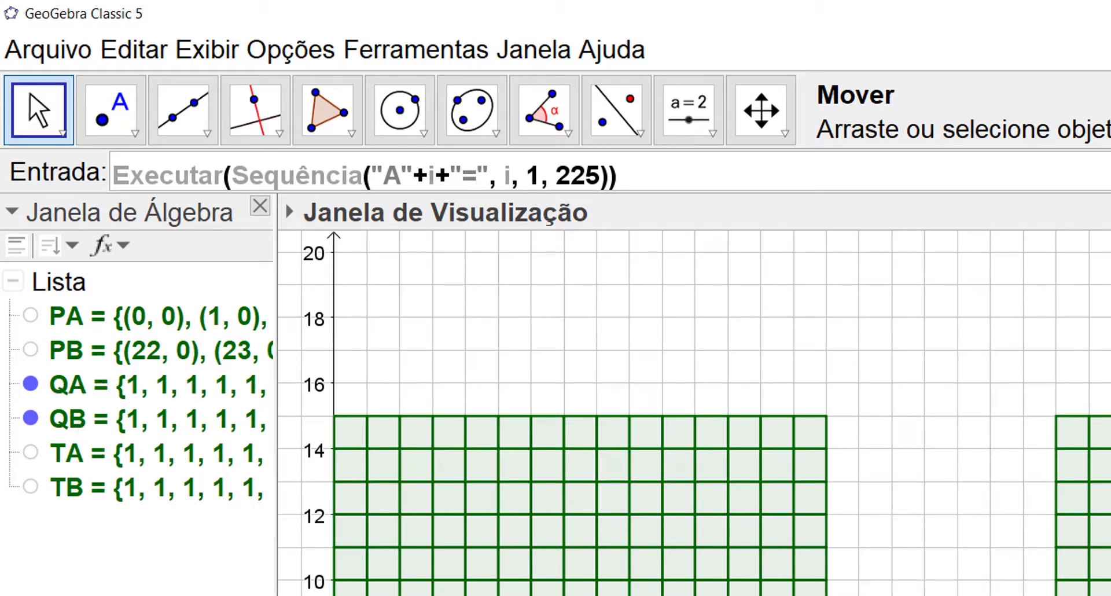
Extend the text expression after the equals sign to read "A"+i+"=Element(QA,"+i+")"
type("E")
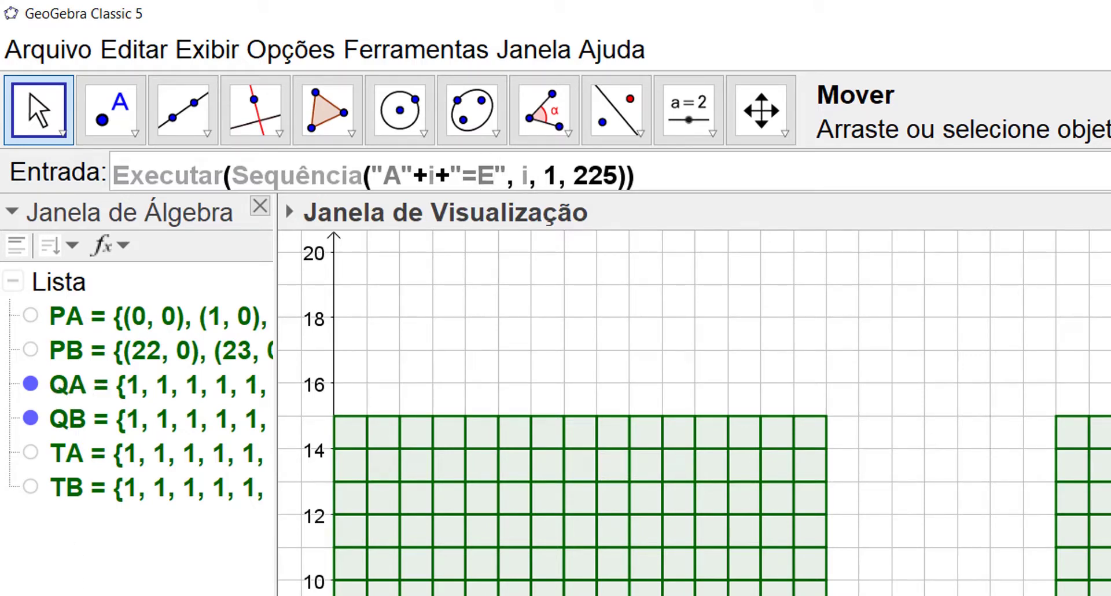
type("lement")
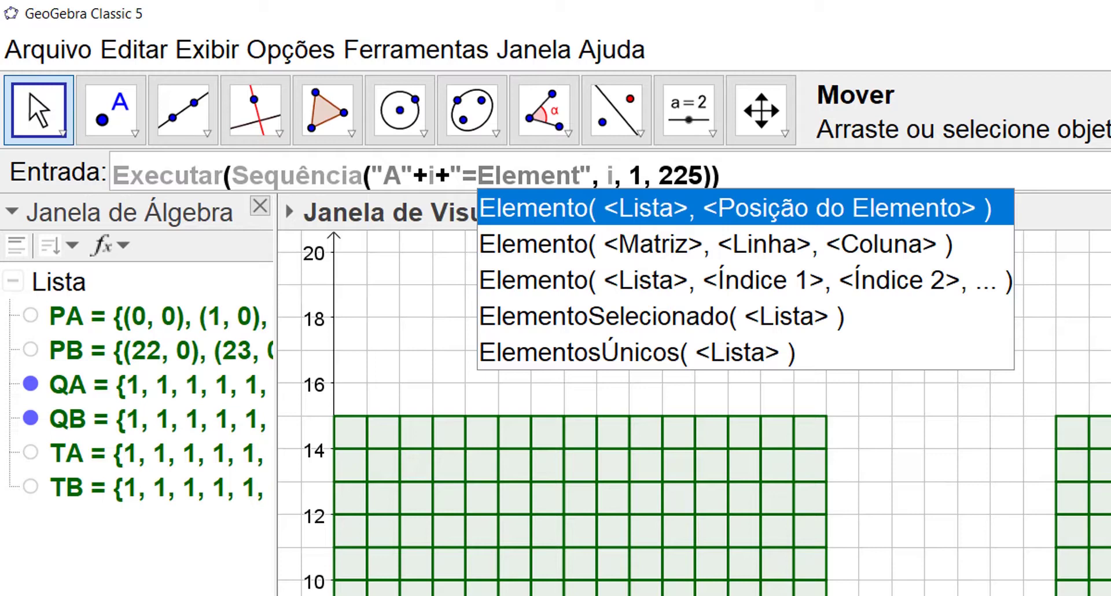
key("Escape")
type("()")
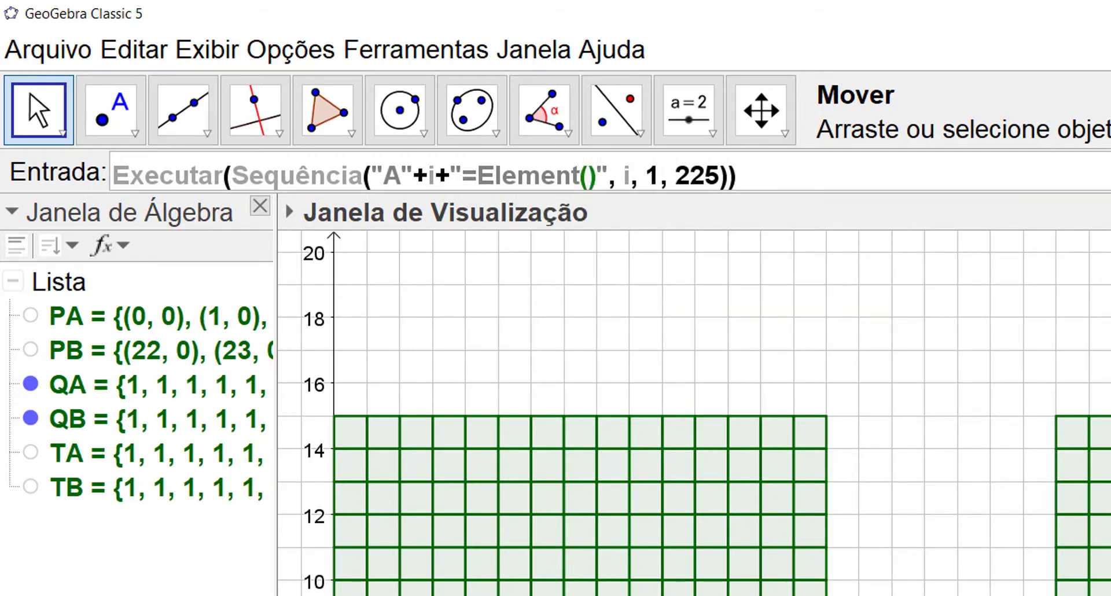
key("Left")
type("QA")
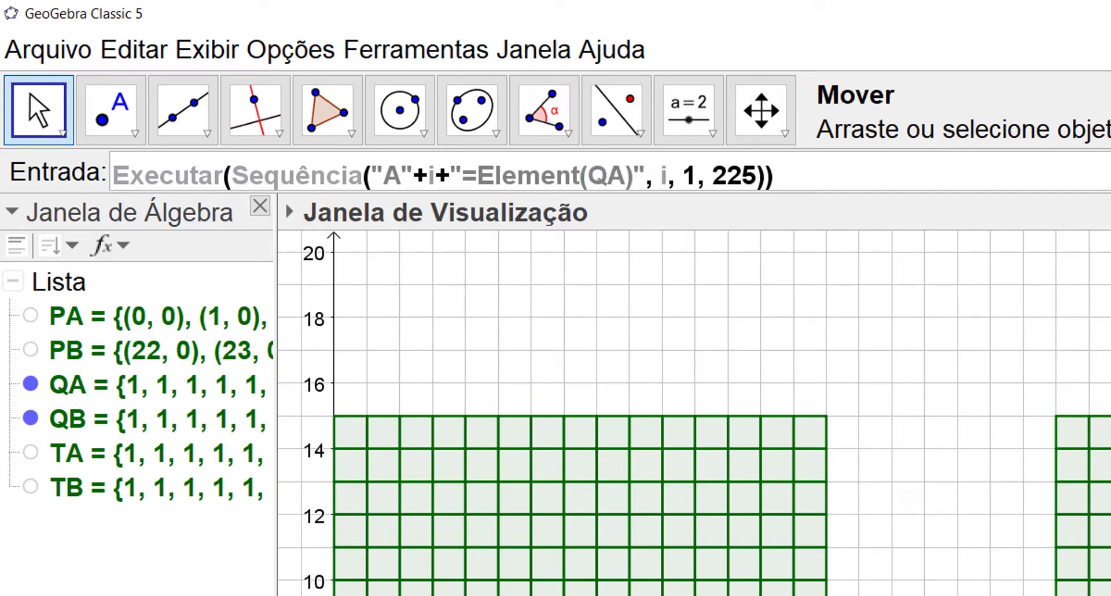
type(",")
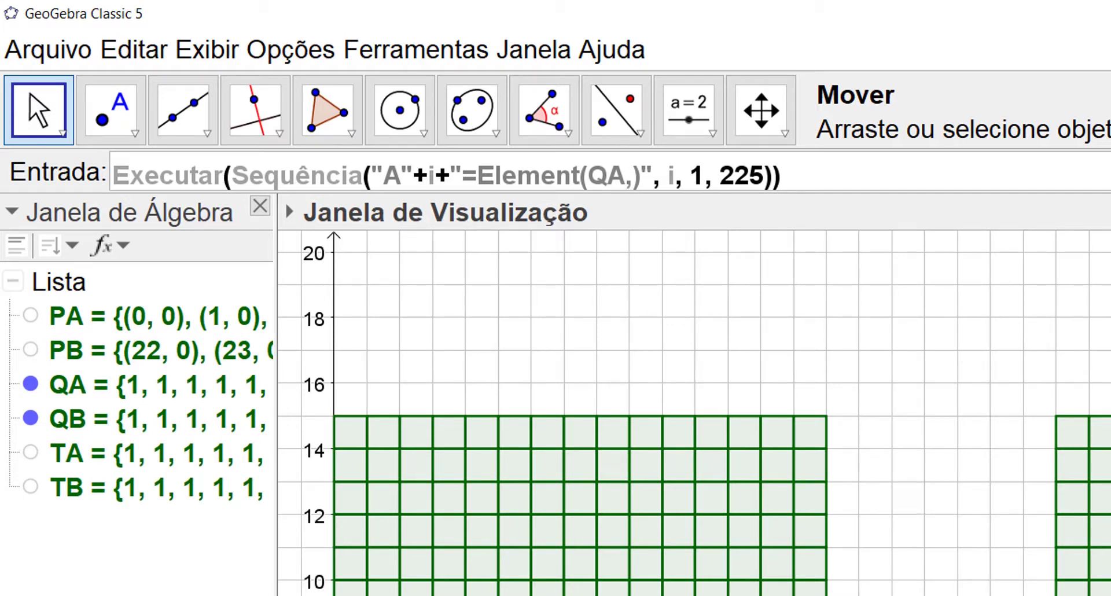
type("\"\"")
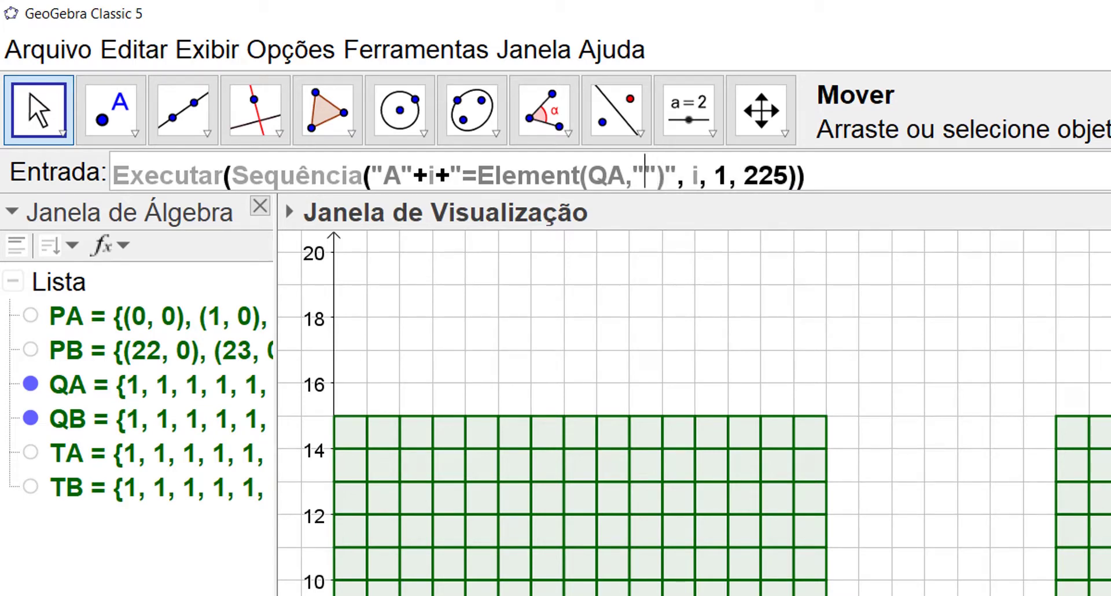
type("i")
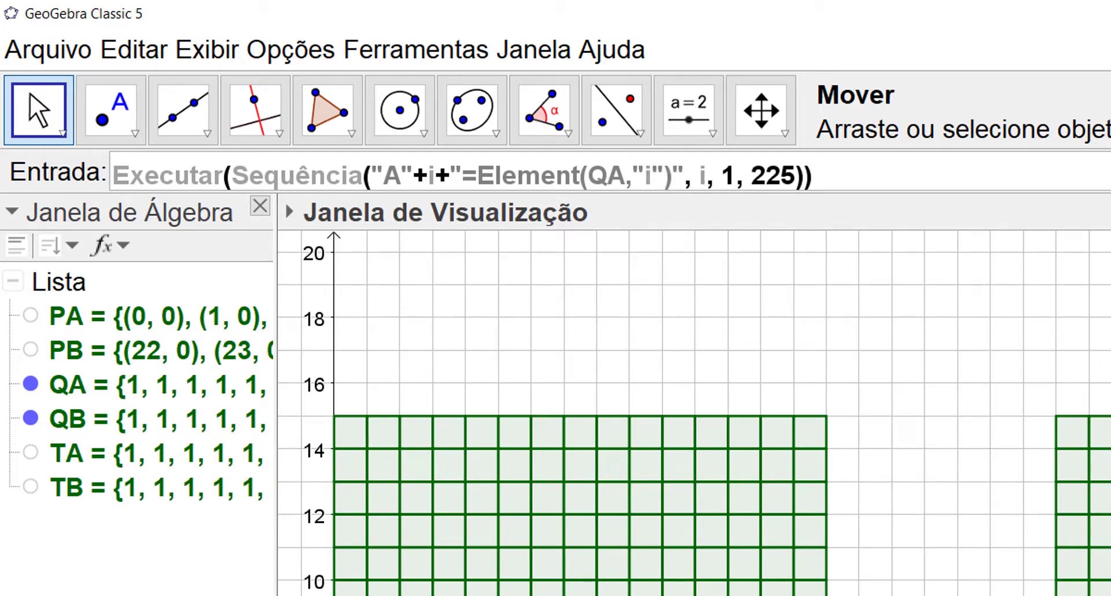
type("+")
key("Right")
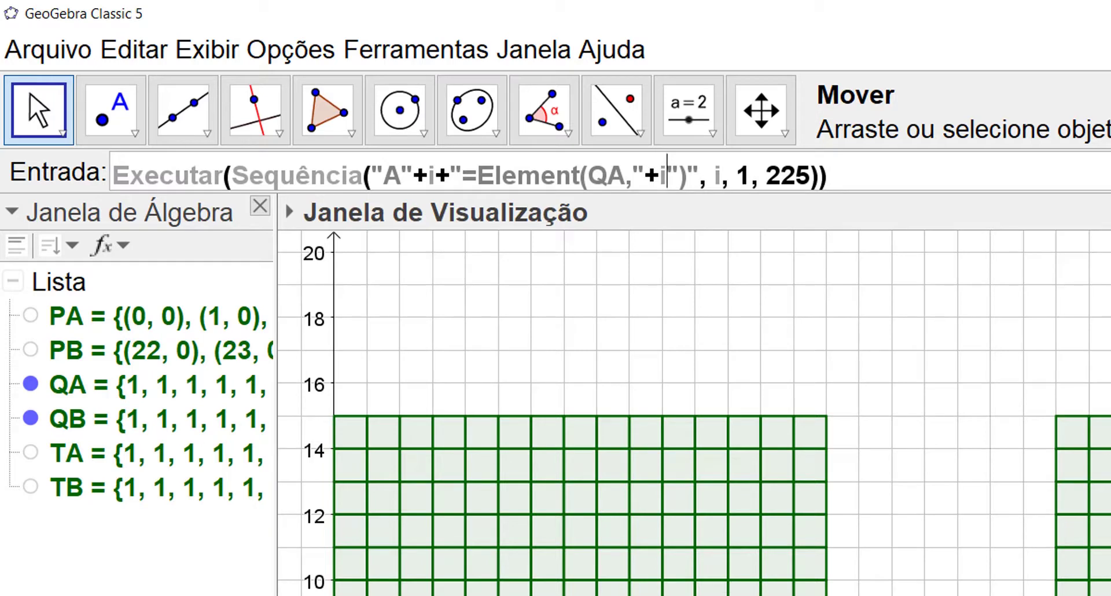
type("+")
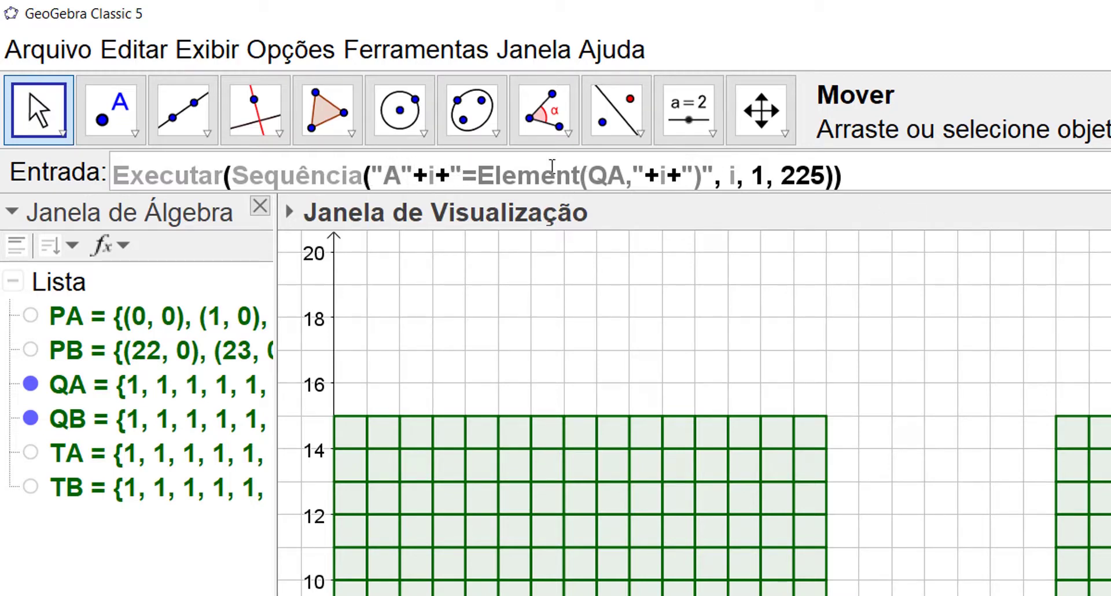
left_click(848, 174)
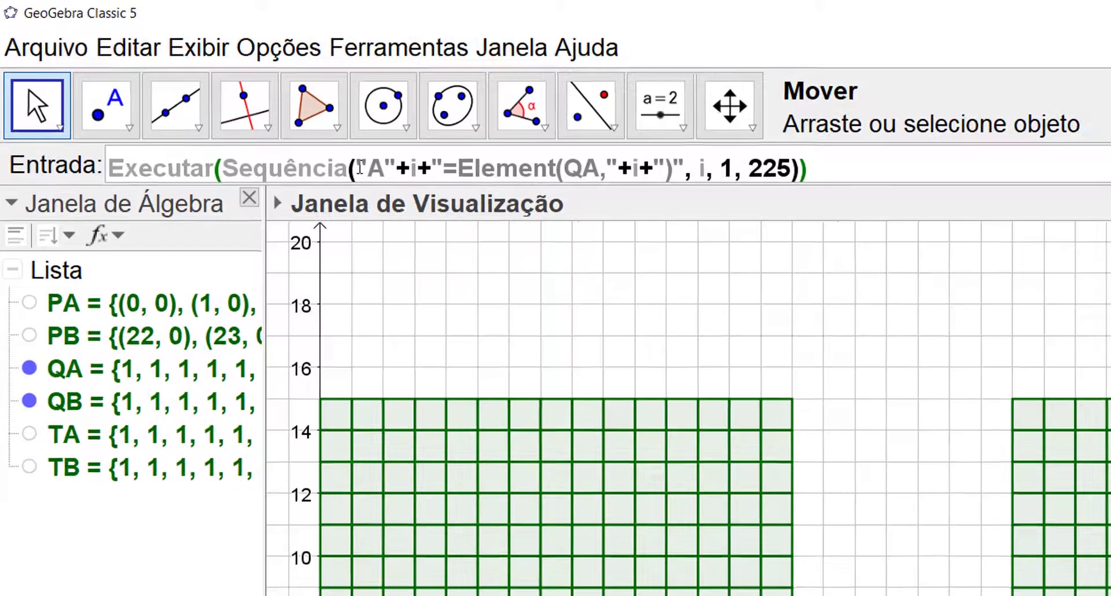
Paste a copy of the Sequência's text expression, without its outer quotation marks, after the end of the Executar command
left_click_drag(360, 167, 667, 162)
left_click_drag(586, 141, 591, 152)
key("ctrl+c")
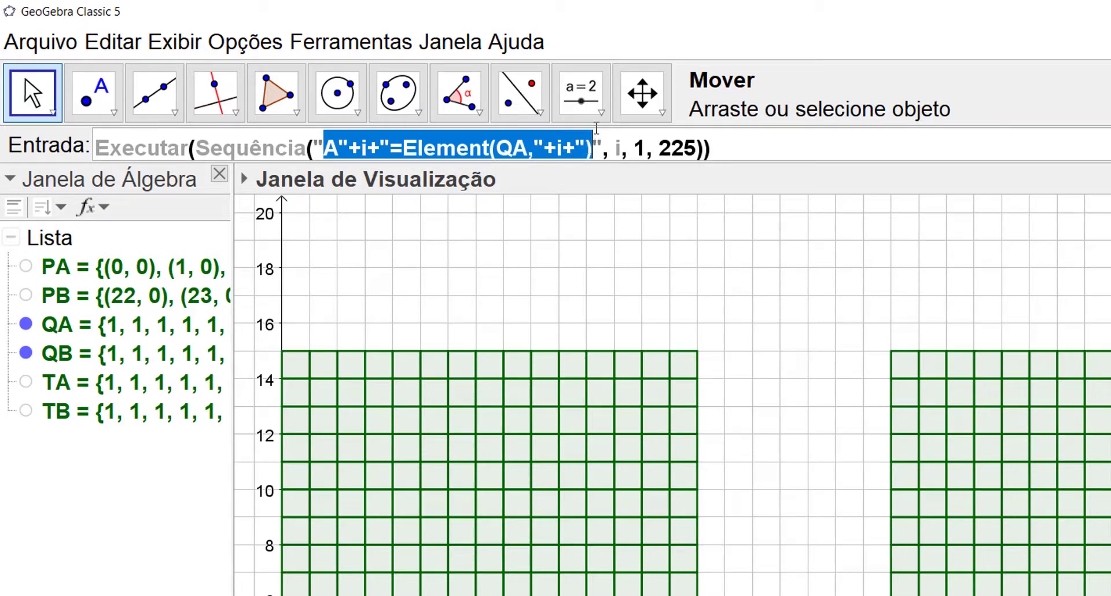
left_click(748, 154)
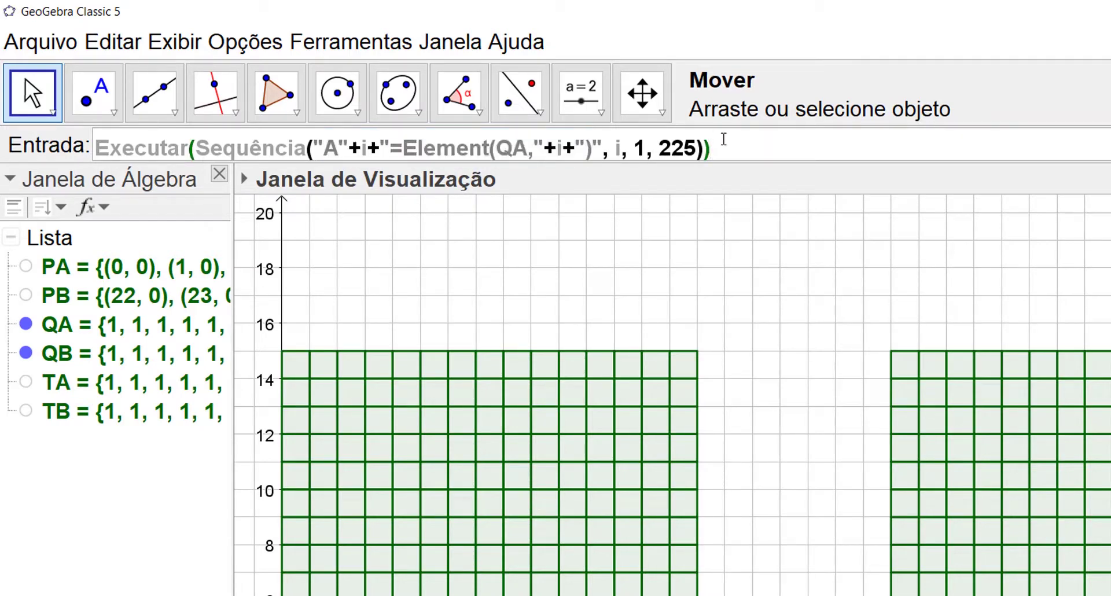
key("ctrl+v")
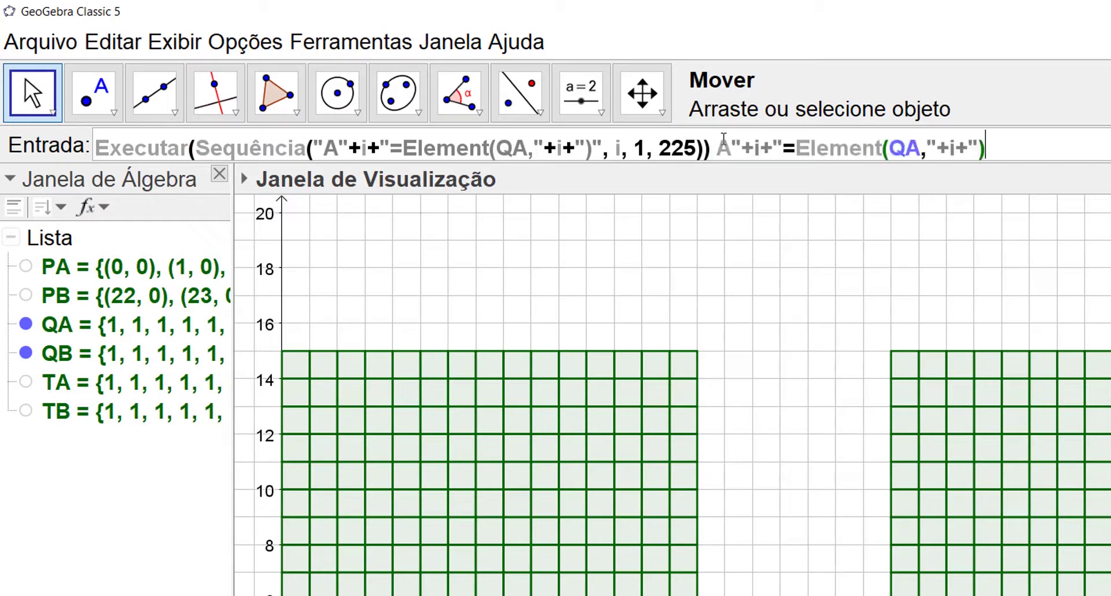
Strip the inner quotation marks and plus signs from the pasted copy so it reads Ai=Element(QA,i)
left_click(754, 147)
key("BackSpace")
key("BackSpace")
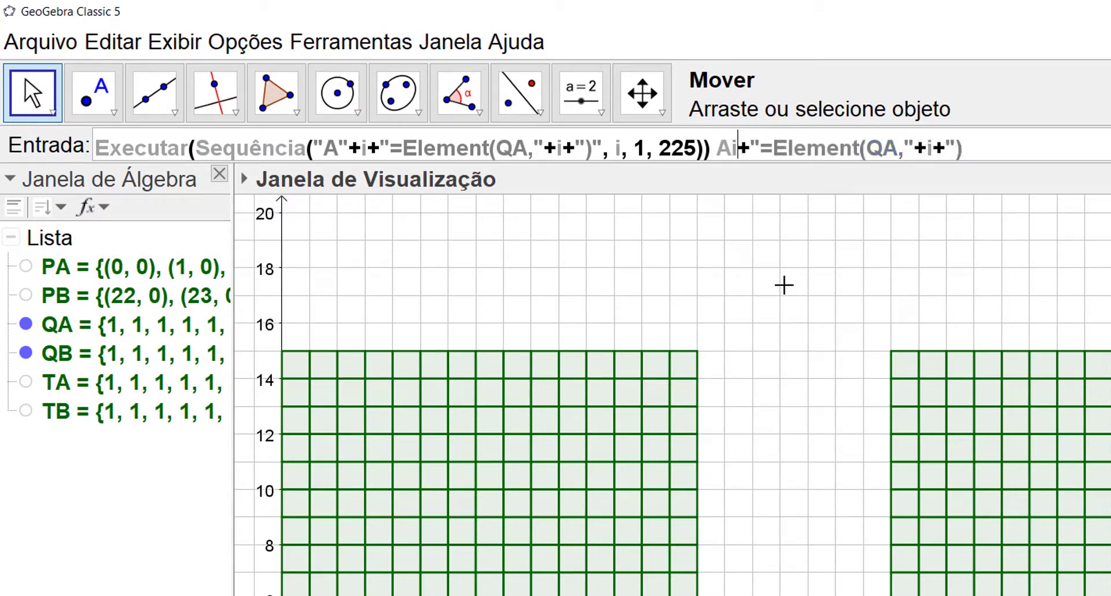
key("Delete")
key("Delete")
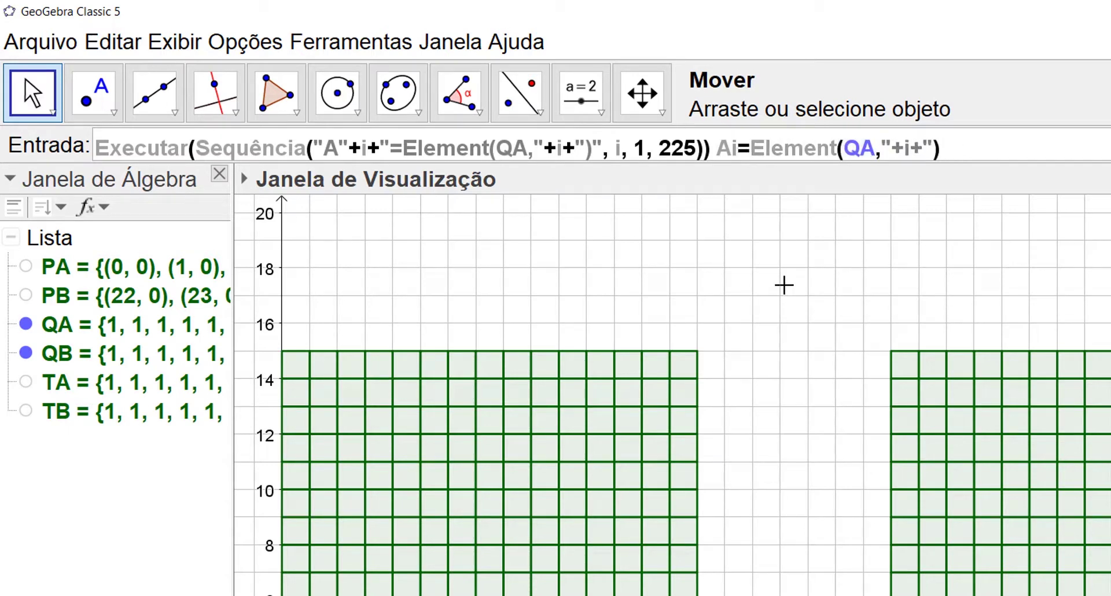
key("Right")
key("Right")
key("Right")
key("Right")
key("Right")
key("Right")
key("Right")
key("Right")
key("Right")
key("Right")
key("Right")
key("Delete")
key("Delete")
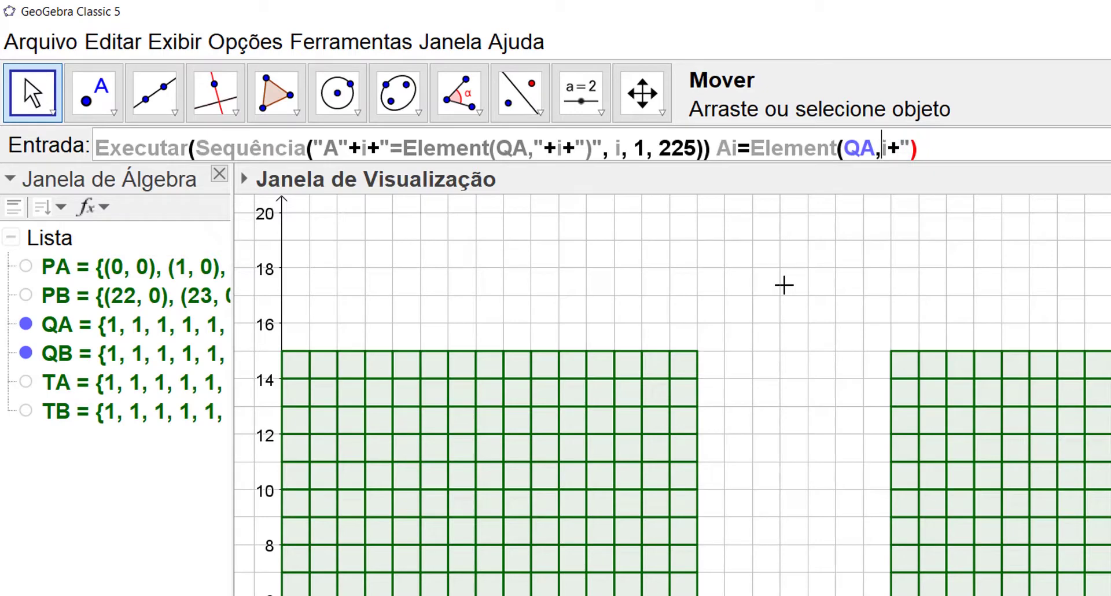
key("Delete")
key("Delete")
Enclose the simplified copy in quotation marks to read "Ai=Element(QA,i)"
left_click(724, 142)
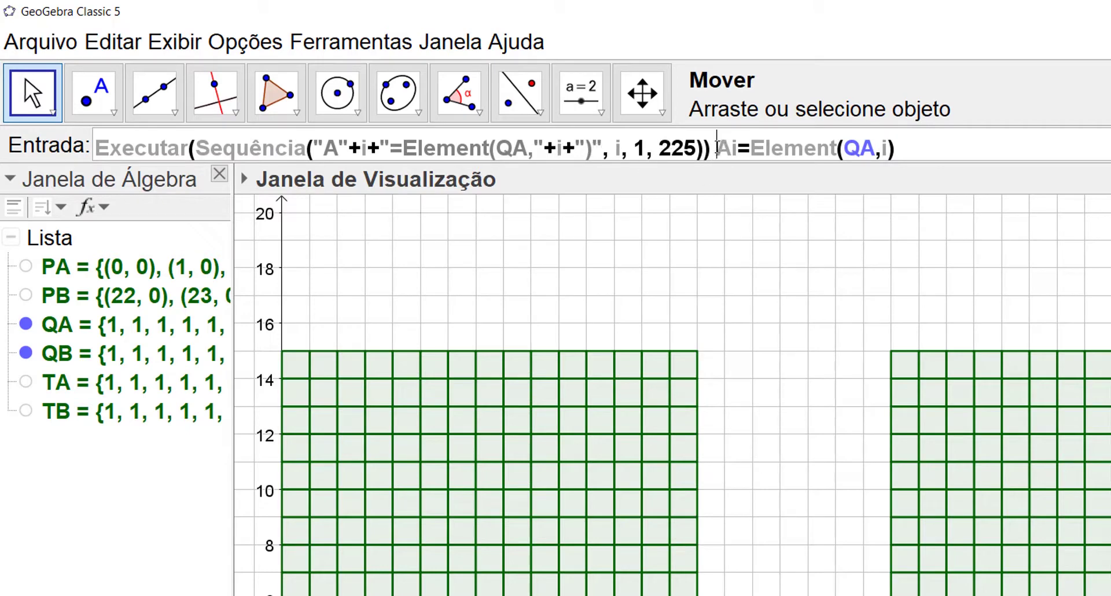
type("\"")
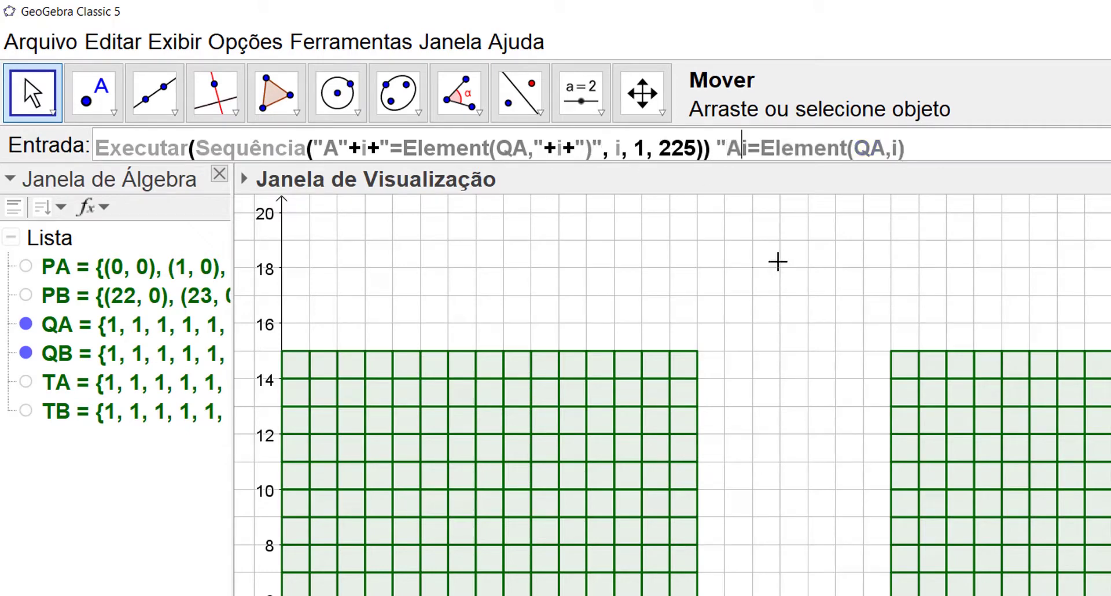
key("Right")
key("Right")
key("Right")
key("Right")
key("Right")
key("Right")
key("Right")
key("Right")
key("Right")
key("Right")
key("Right")
key("Right")
key("Right")
key("Right")
key("Right")
type("\"")
Highlight the parts of the explanatory copy "Ai=Element(QA,i)" and delete it from behind the Executar command
left_click_drag(743, 148, 731, 149)
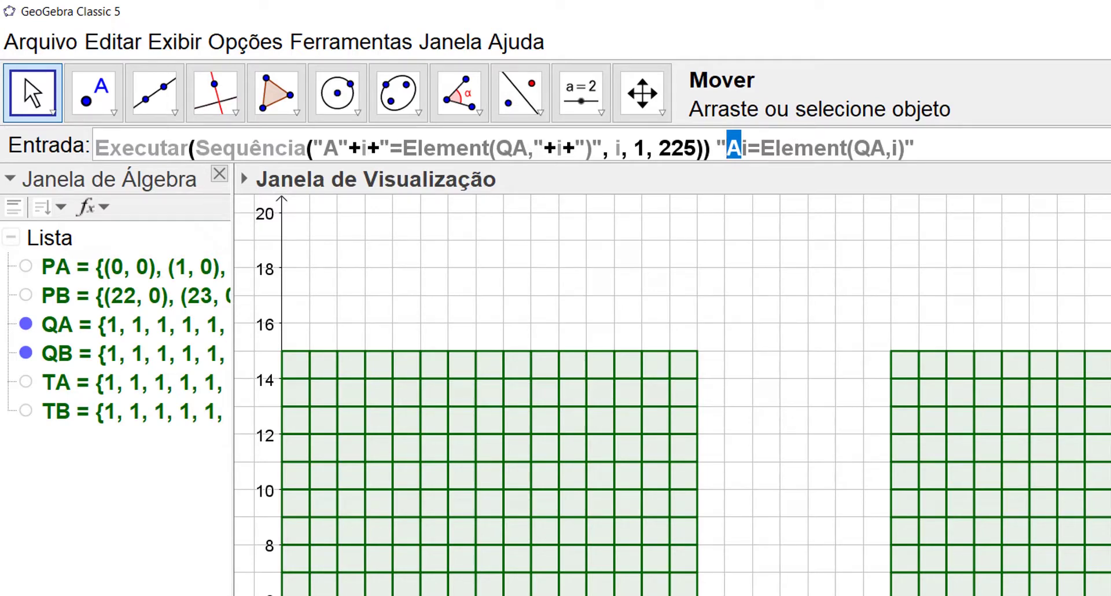
left_click(760, 148)
left_click_drag(748, 149, 890, 153)
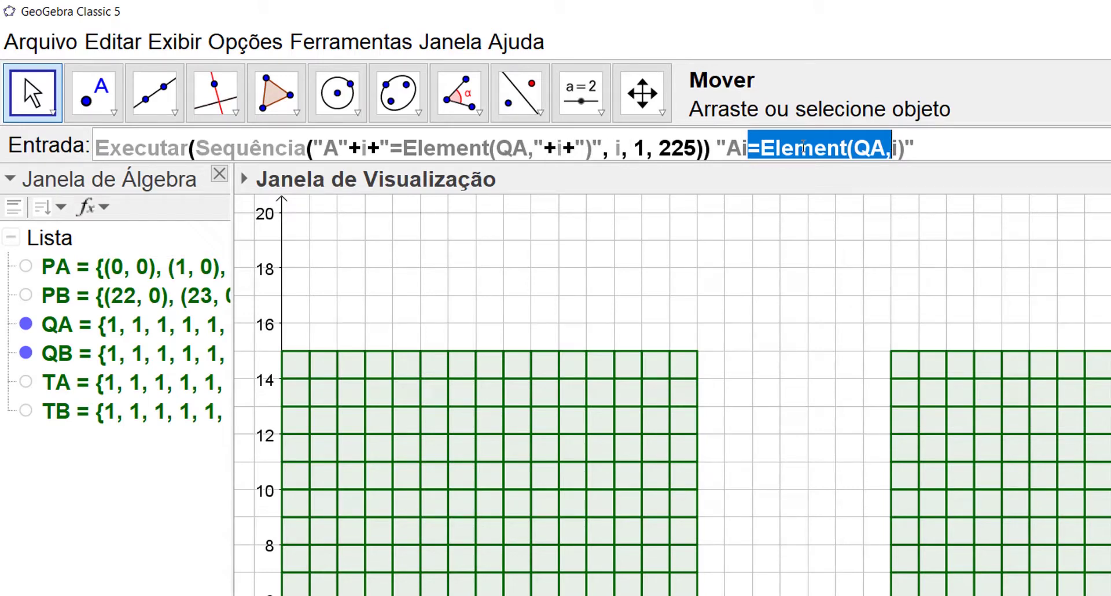
left_click(902, 147)
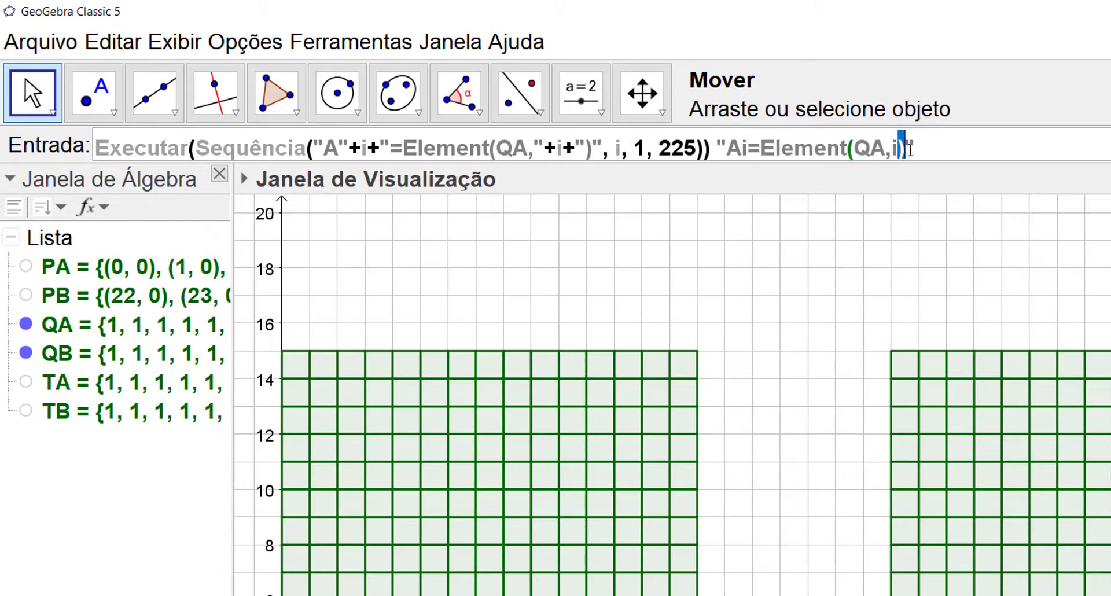
left_click_drag(940, 147, 711, 148)
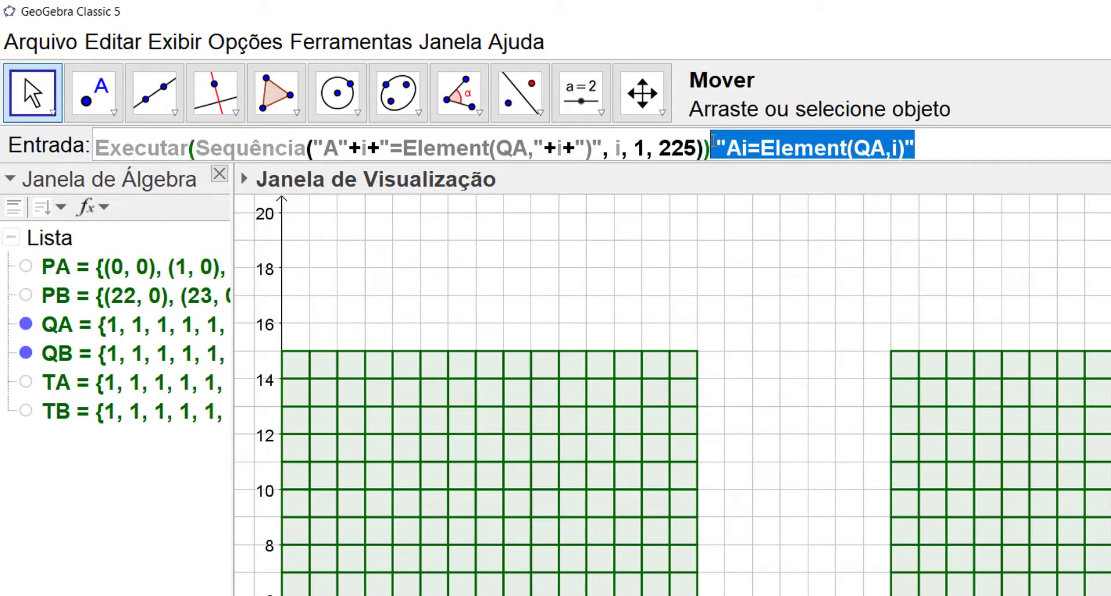
key("BackSpace")
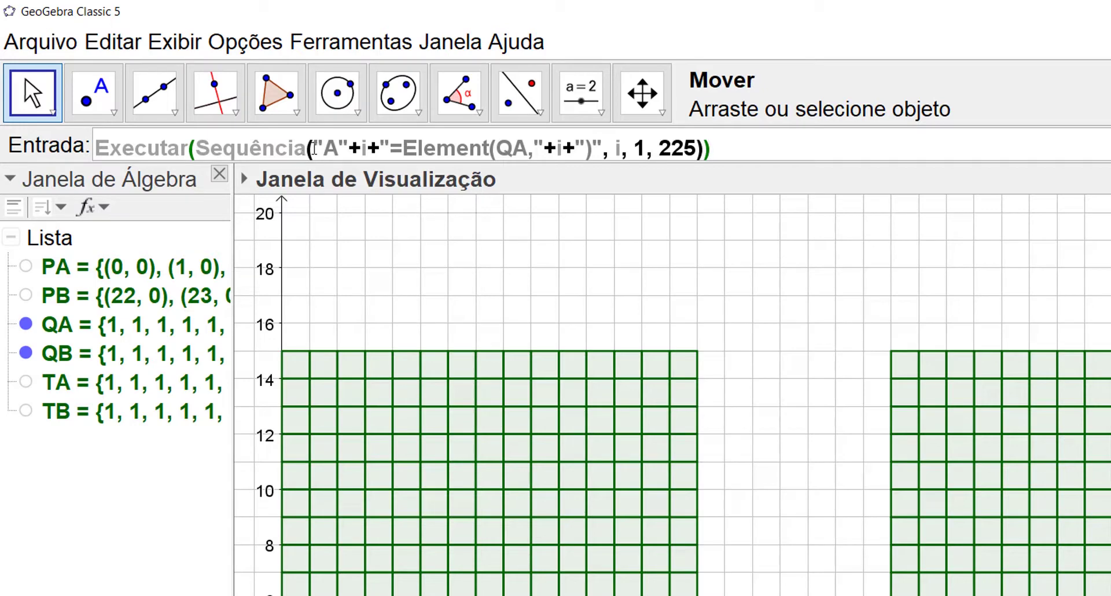
Review the Sequência's text expression and copy the complete Executar command for reuse
left_click_drag(313, 149, 605, 156)
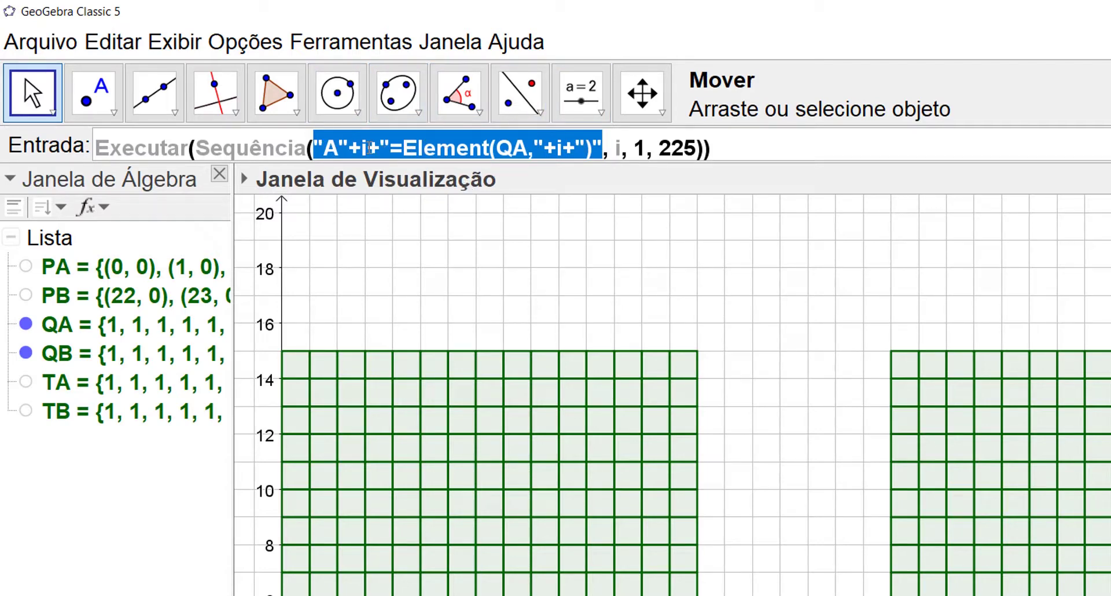
left_click(369, 148)
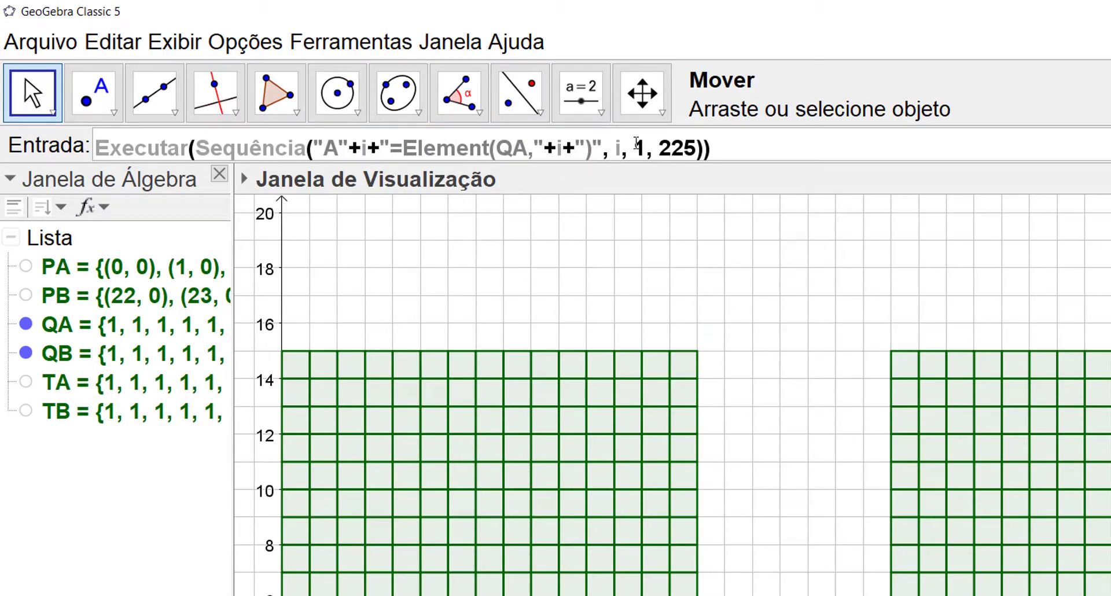
left_click(734, 148)
left_click_drag(710, 151, 84, 152)
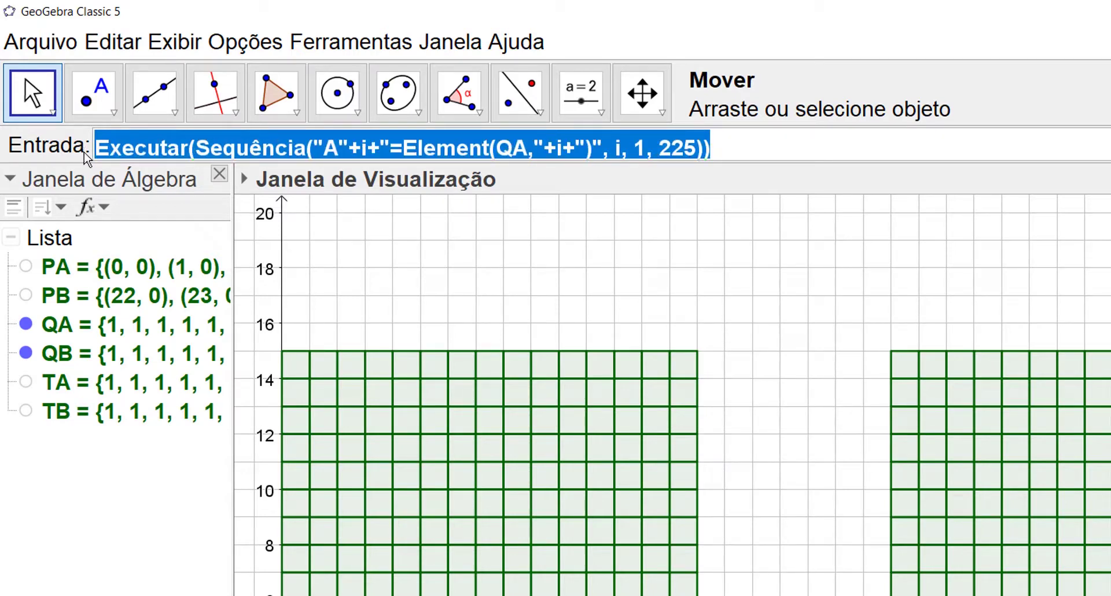
key("ctrl+c")
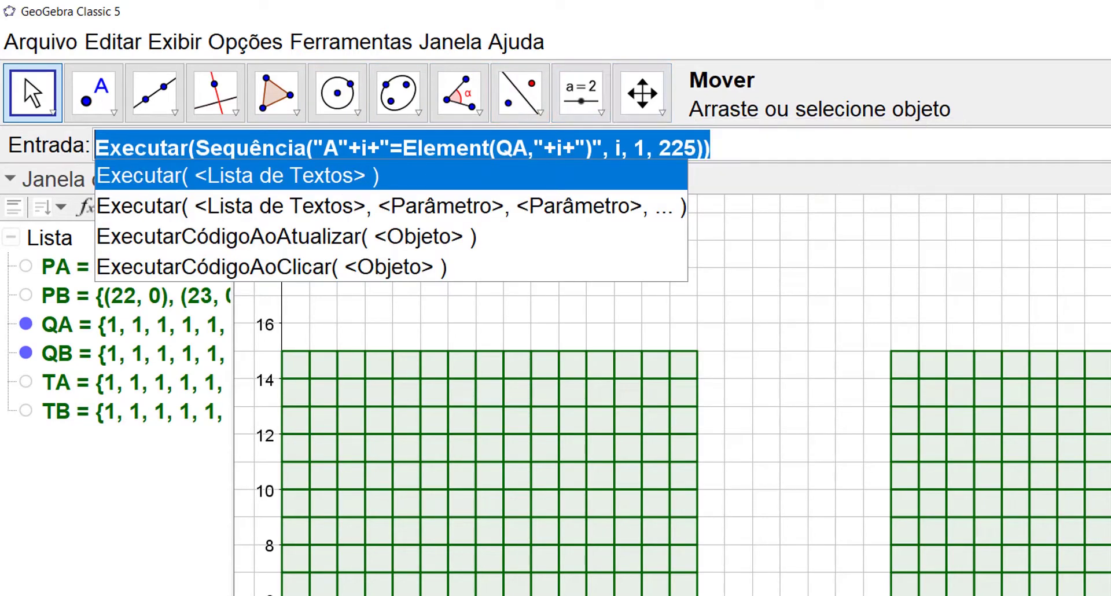
left_click(746, 146)
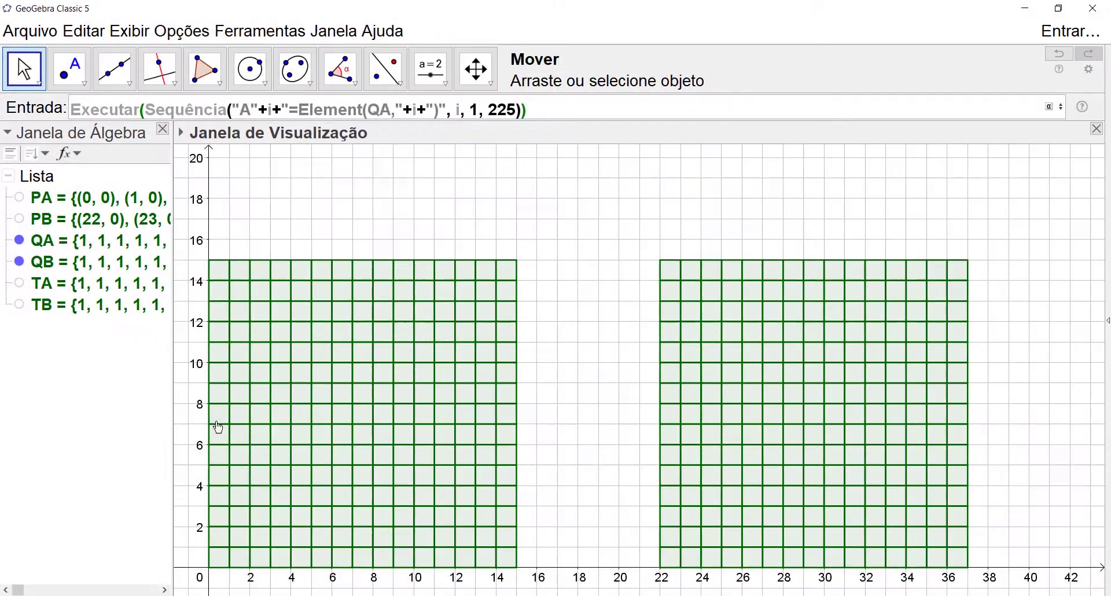
Run the Executar command to extract the squares of QA, and hide the lists QA and QB
key("Return")
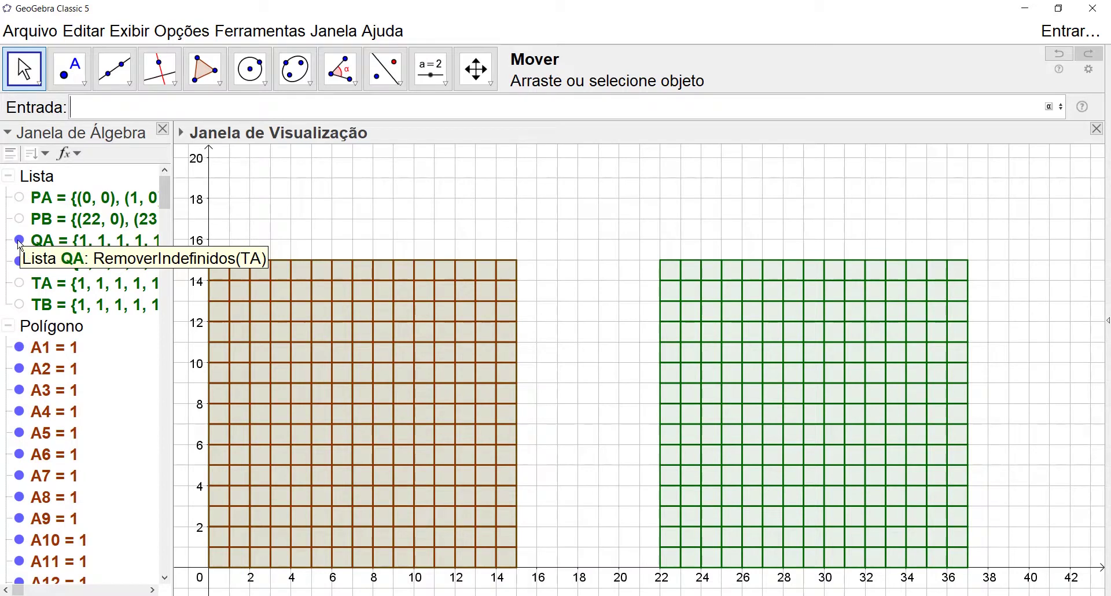
left_click(20, 240)
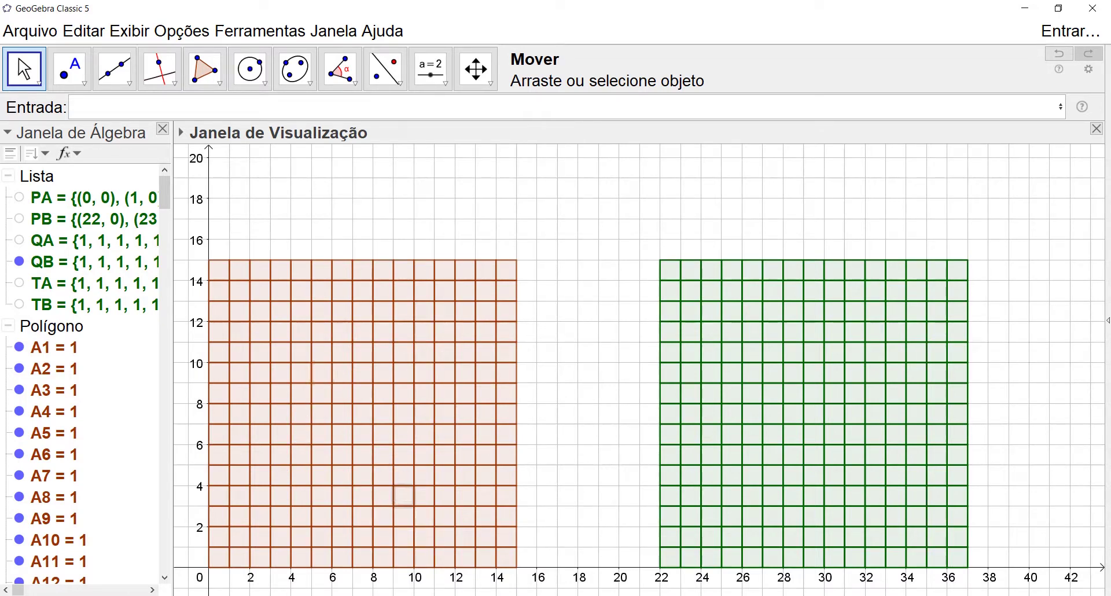
mouse_move(445, 595)
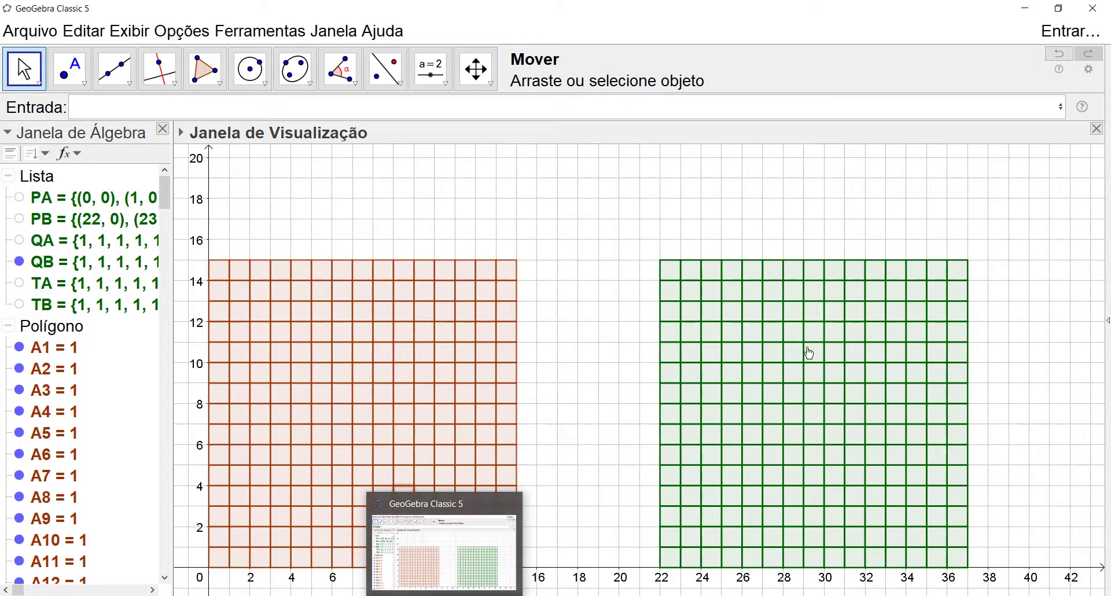
left_click(20, 263)
Reuse the copied Executar command with "B" as the name prefix and QB as the list, and run it
left_click(110, 109)
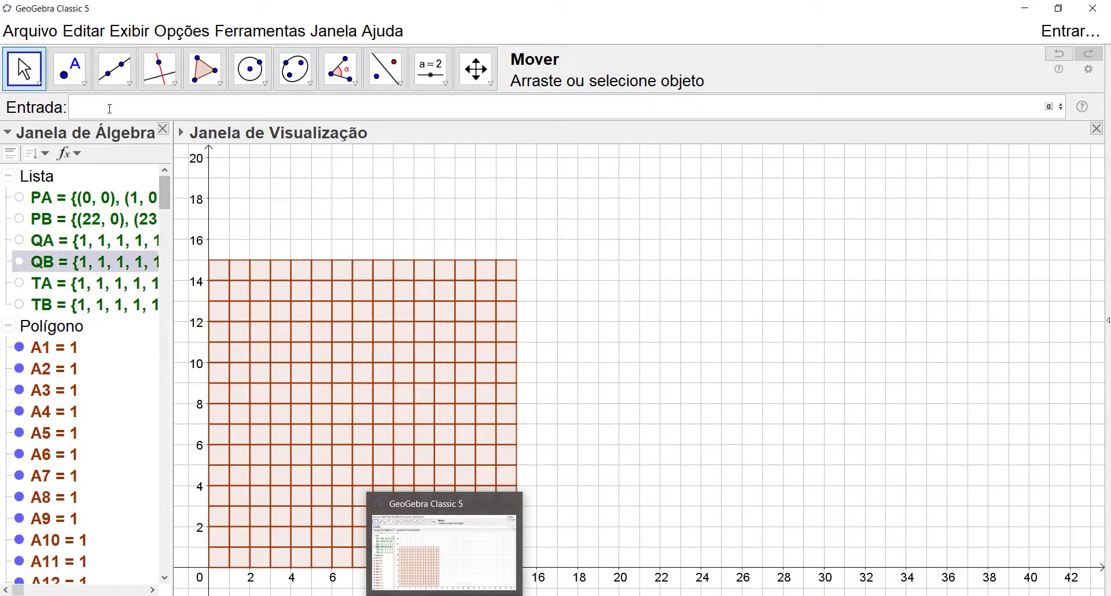
key("ctrl+v")
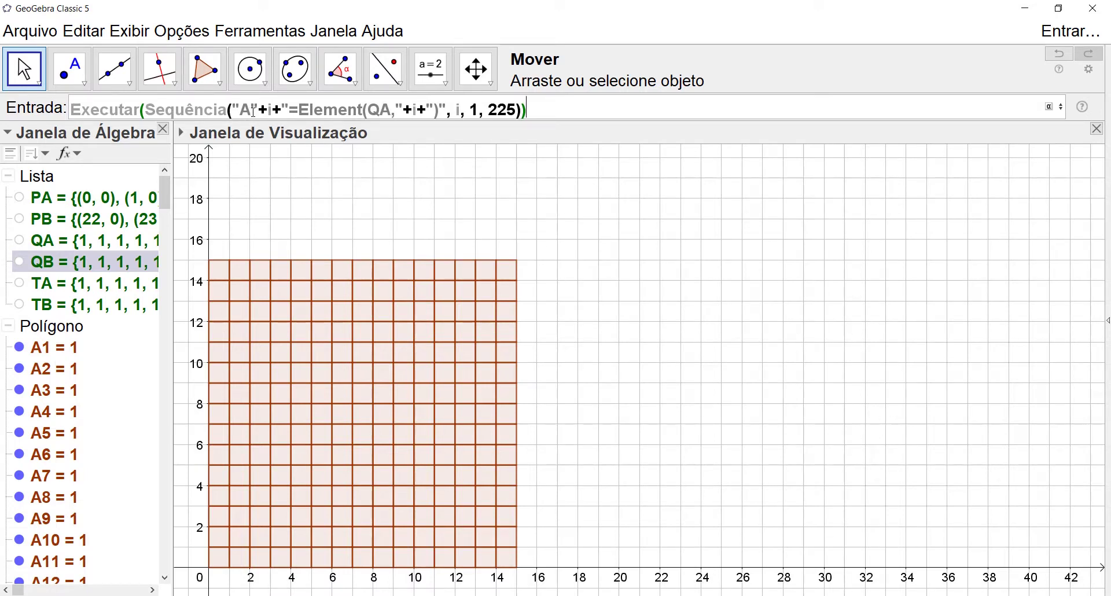
key("BackSpace")
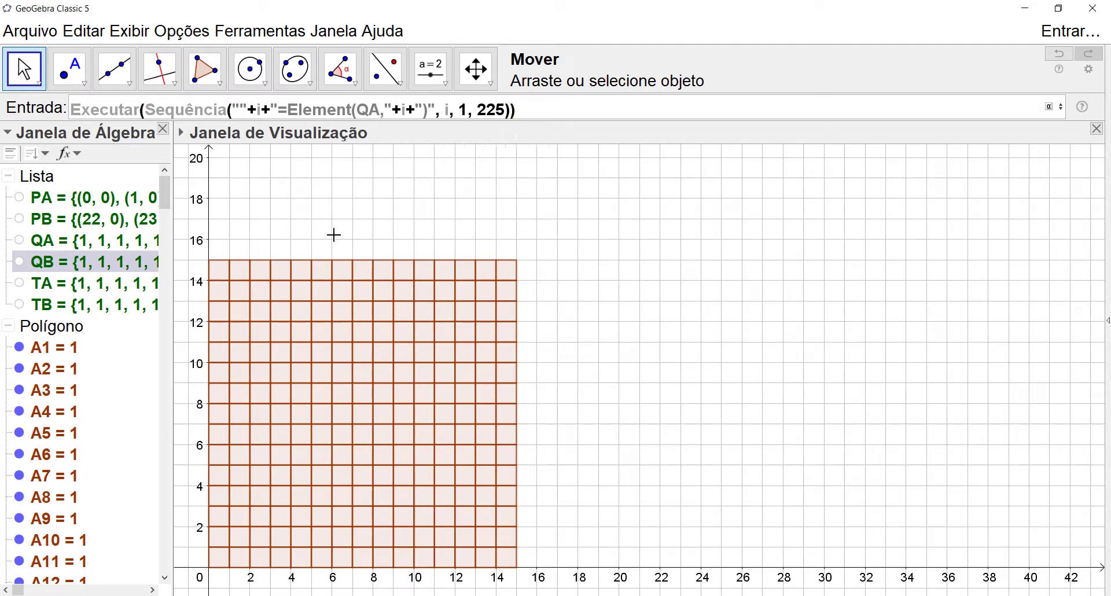
type("B")
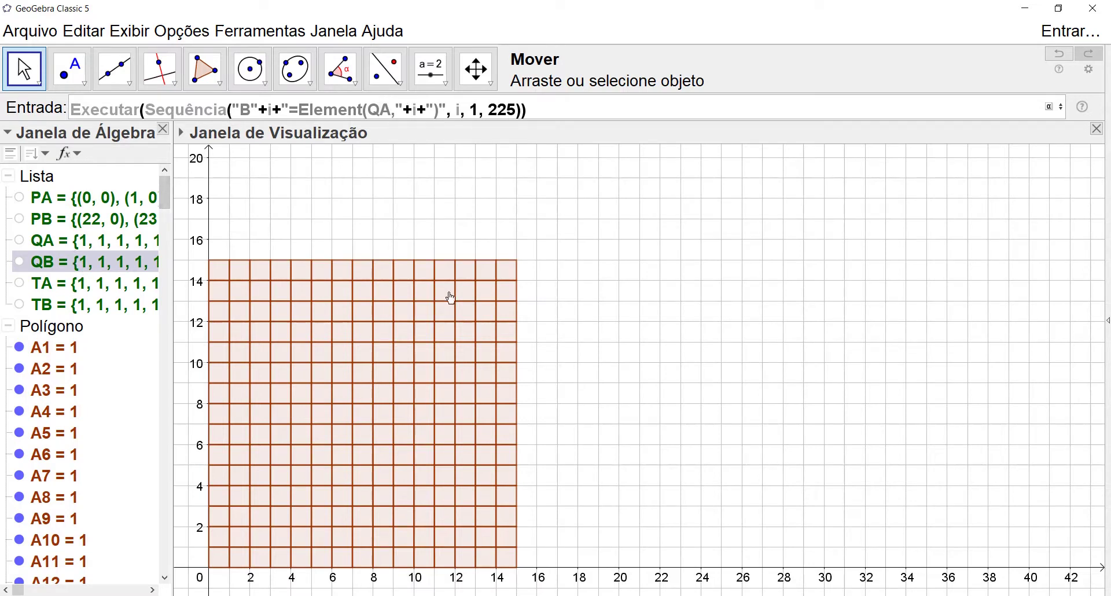
key("Delete")
type("B")
key("Return")
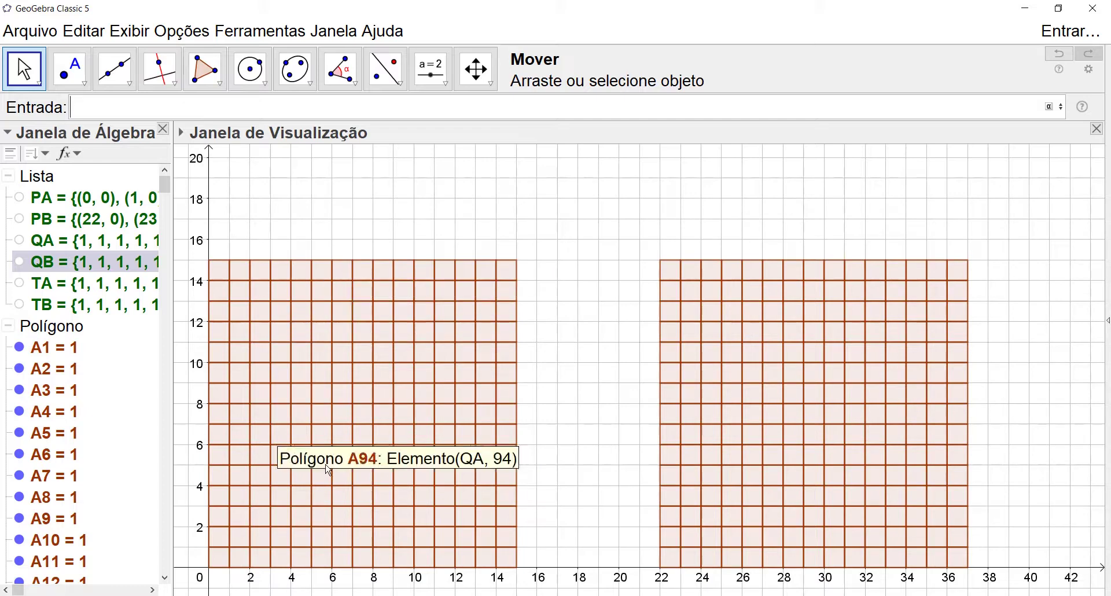
Clear the selection and collapse the Polígono and Lista groups in the algebra view
left_click(580, 231)
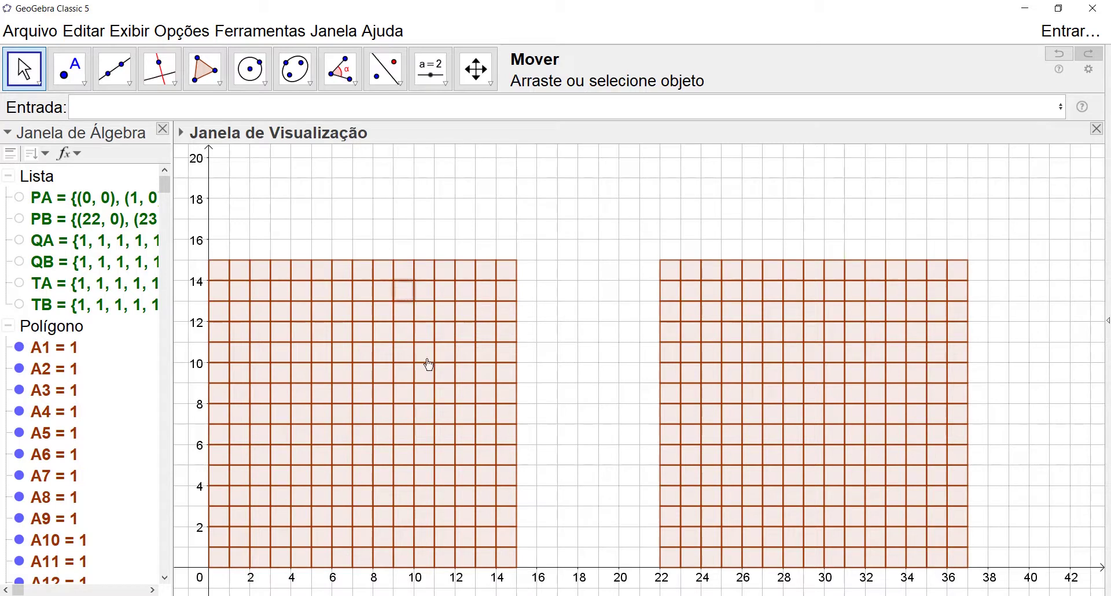
left_click(423, 336)
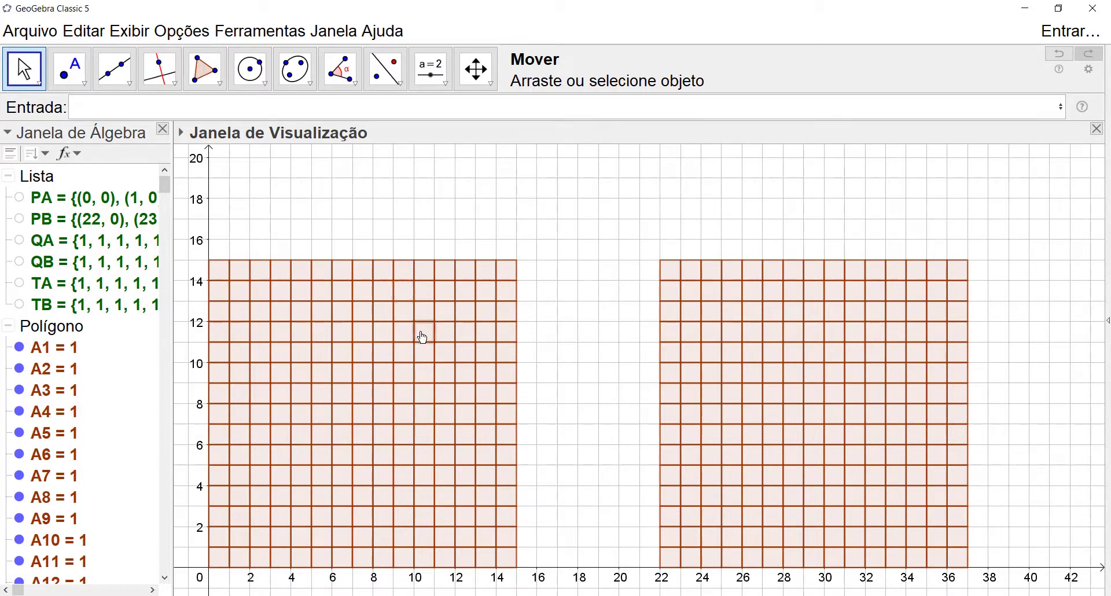
left_click(365, 373)
left_click(10, 326)
left_click(8, 176)
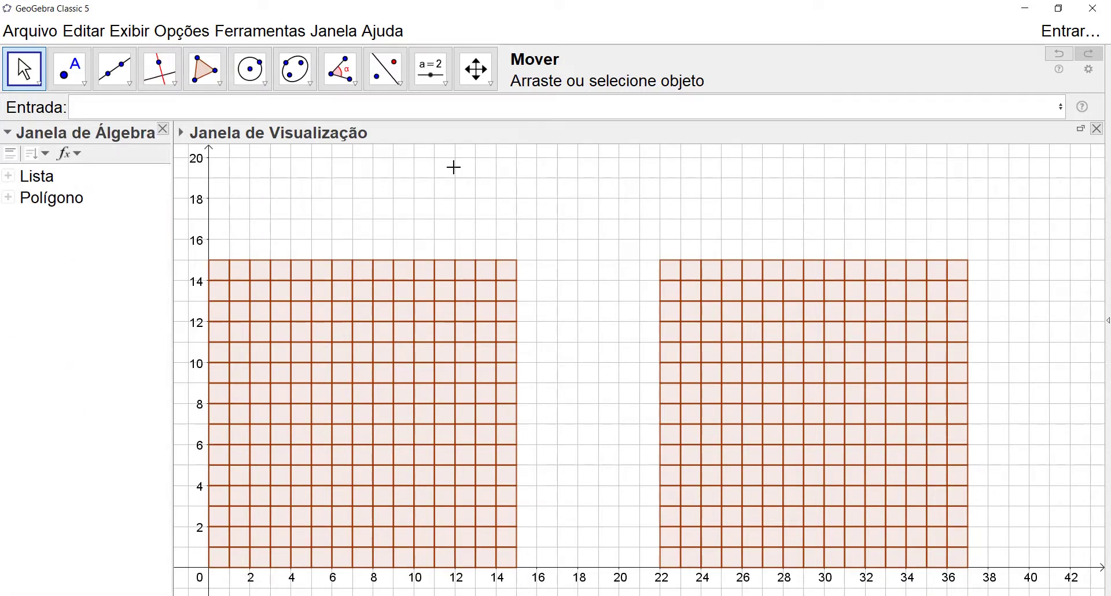
Create a show/hide checkbox captioned "esquadra" above the first board, without linking any objects
left_click(446, 83)
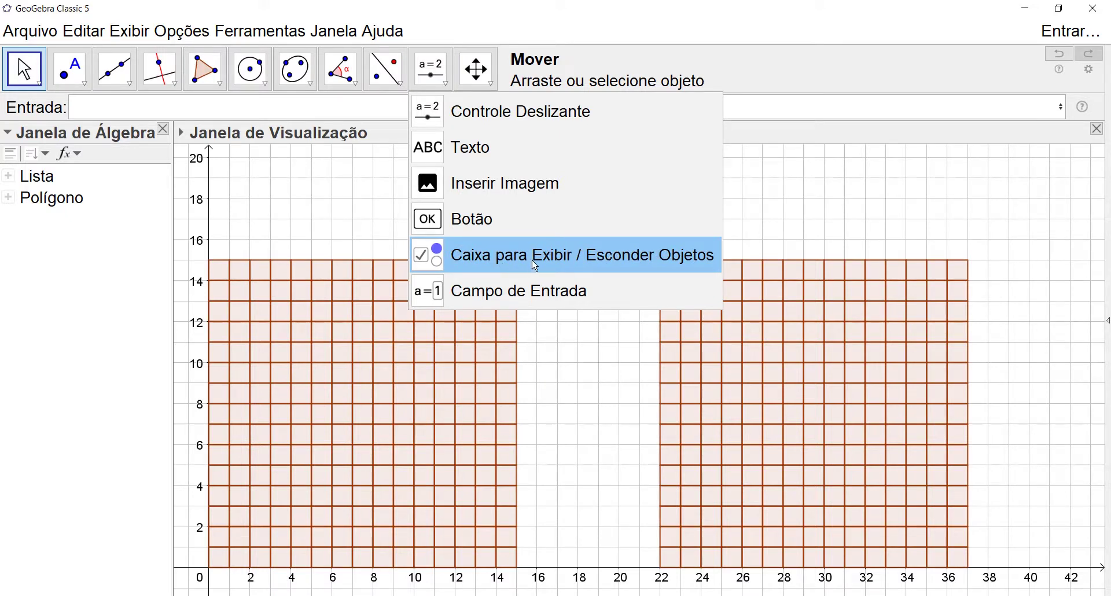
left_click(657, 258)
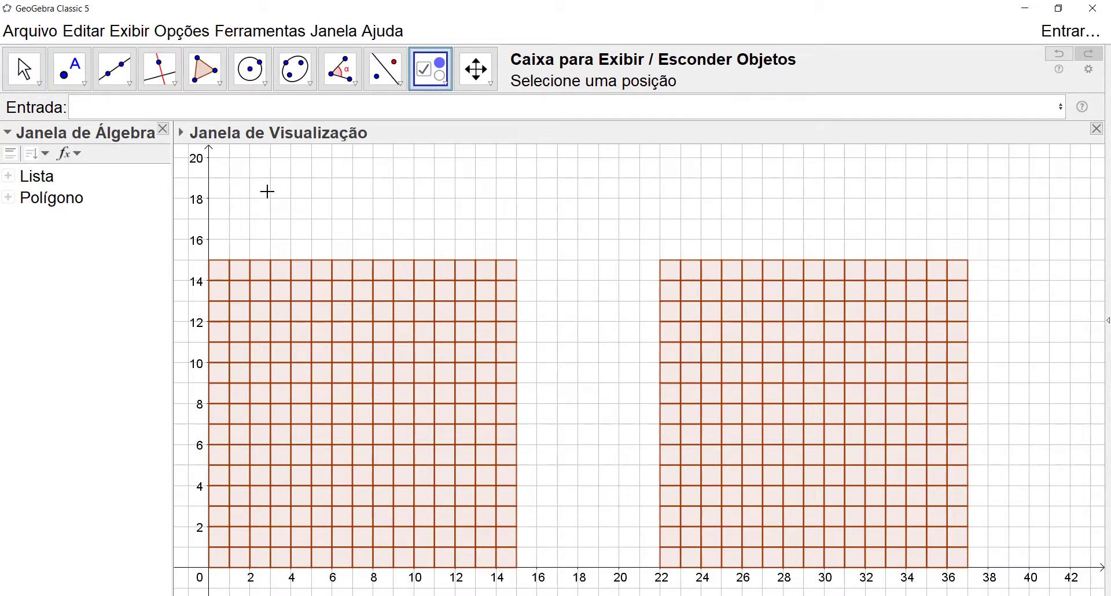
left_click(248, 161)
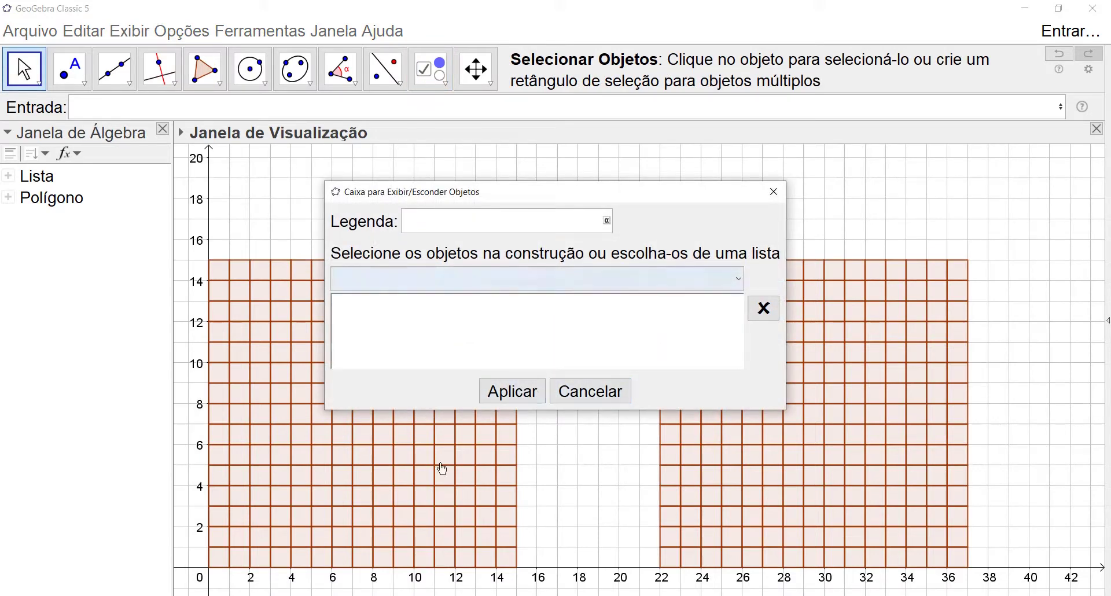
type("esqua")
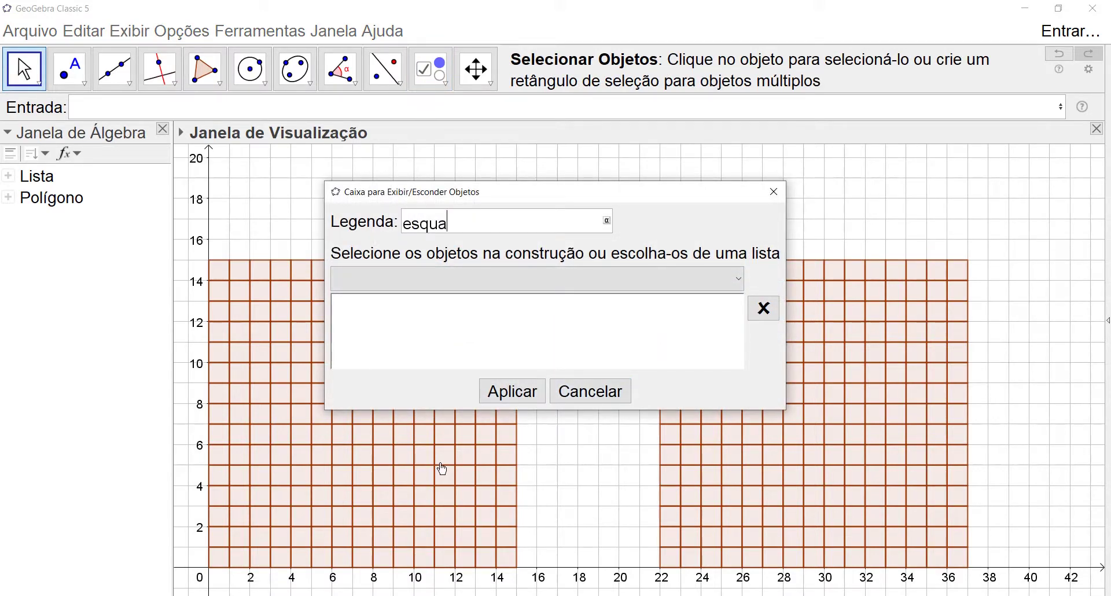
type("dra")
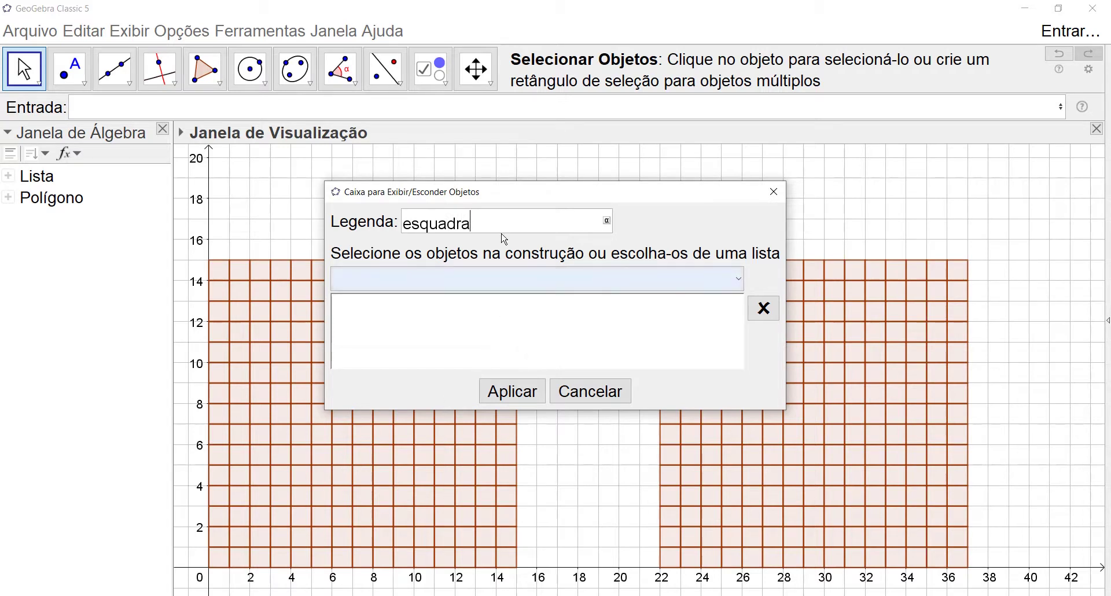
left_click(512, 391)
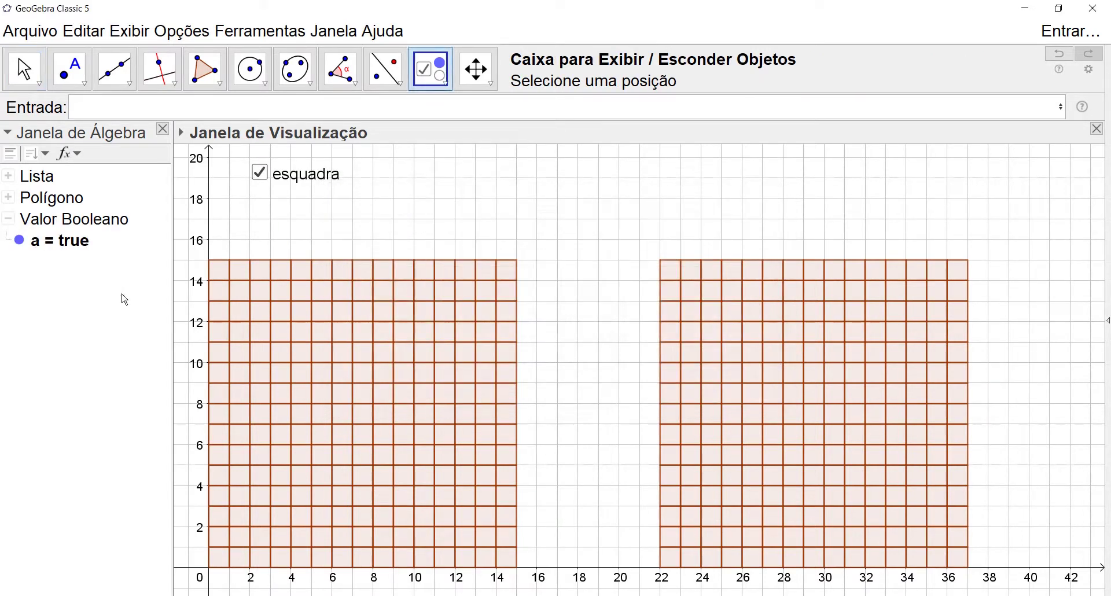
Create two show/hide checkboxes captioned "fogo" and "água" beside the esquadra checkbox, without linking any objects
left_click(375, 166)
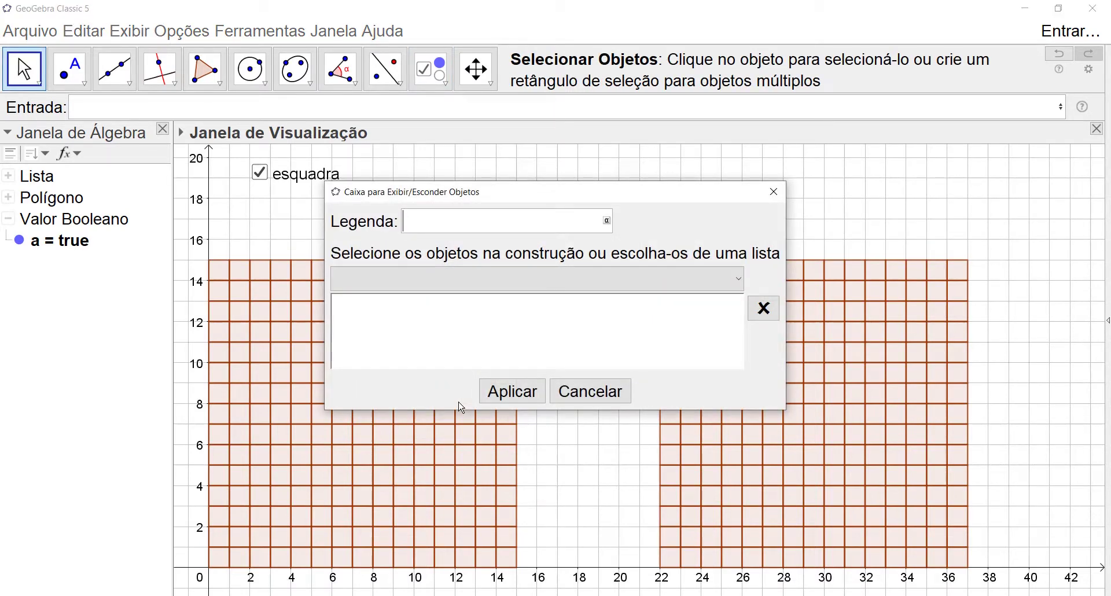
type("fogo")
left_click(499, 392)
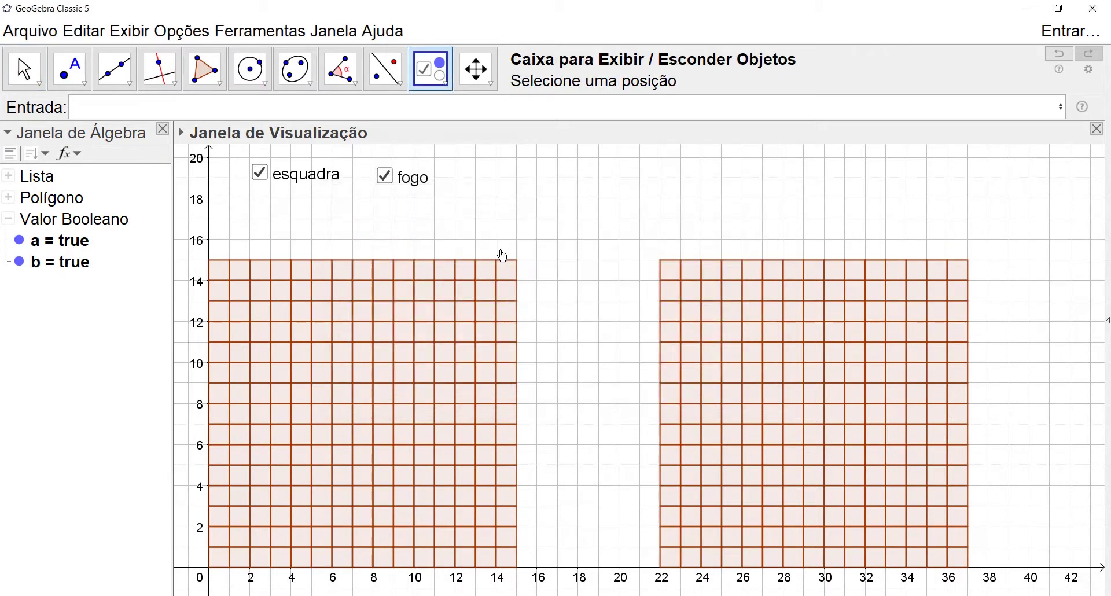
left_click(468, 186)
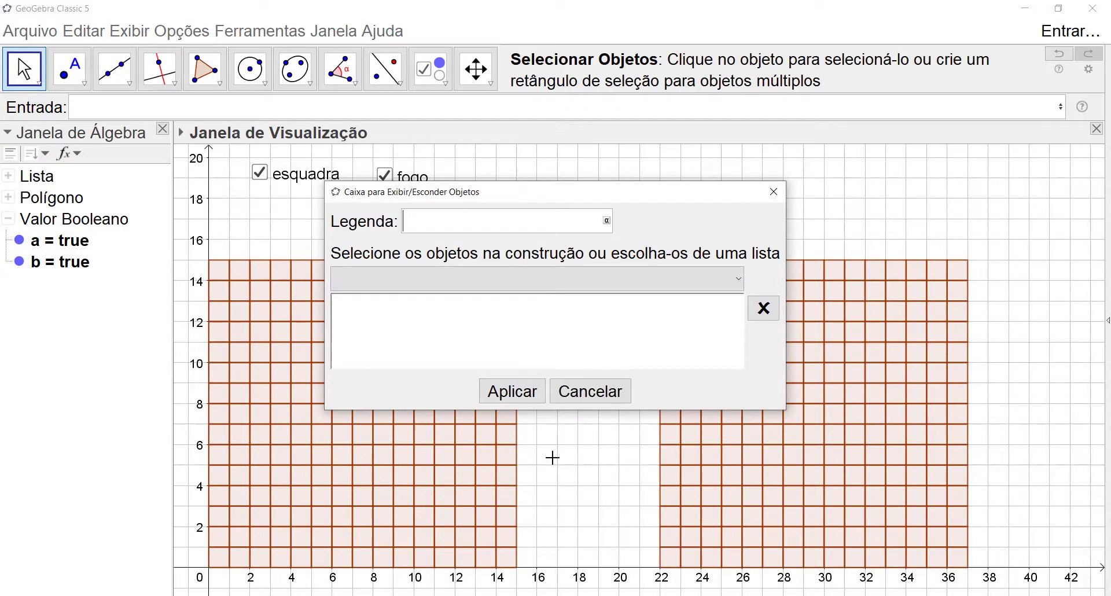
type("água")
left_click(504, 387)
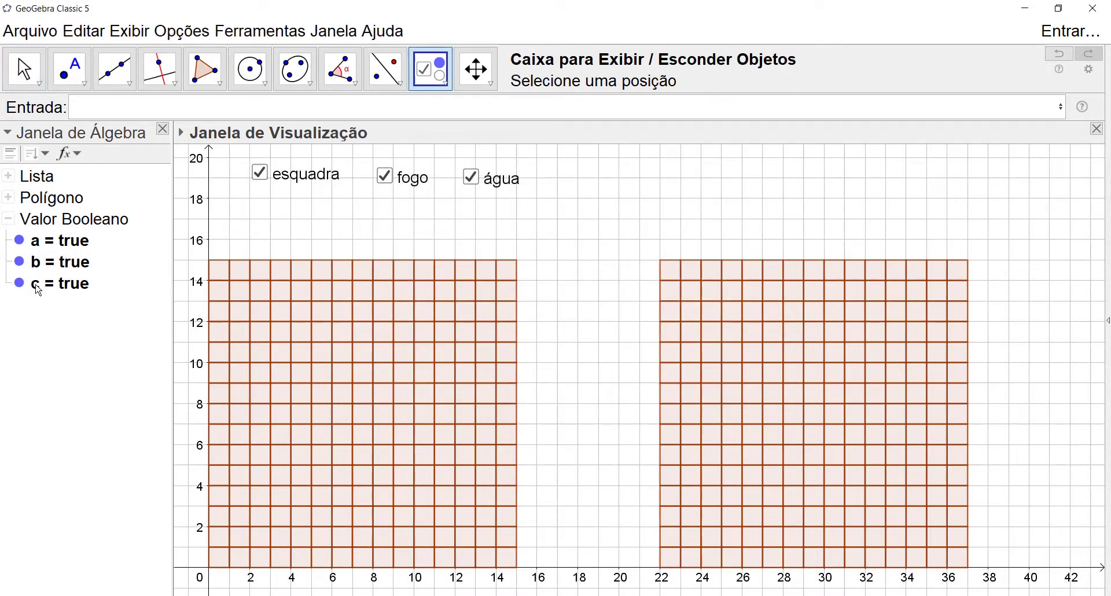
Create a fourth show/hide checkbox captioned "limpar" at the end of the checkbox row, without linked objects
left_click(547, 167)
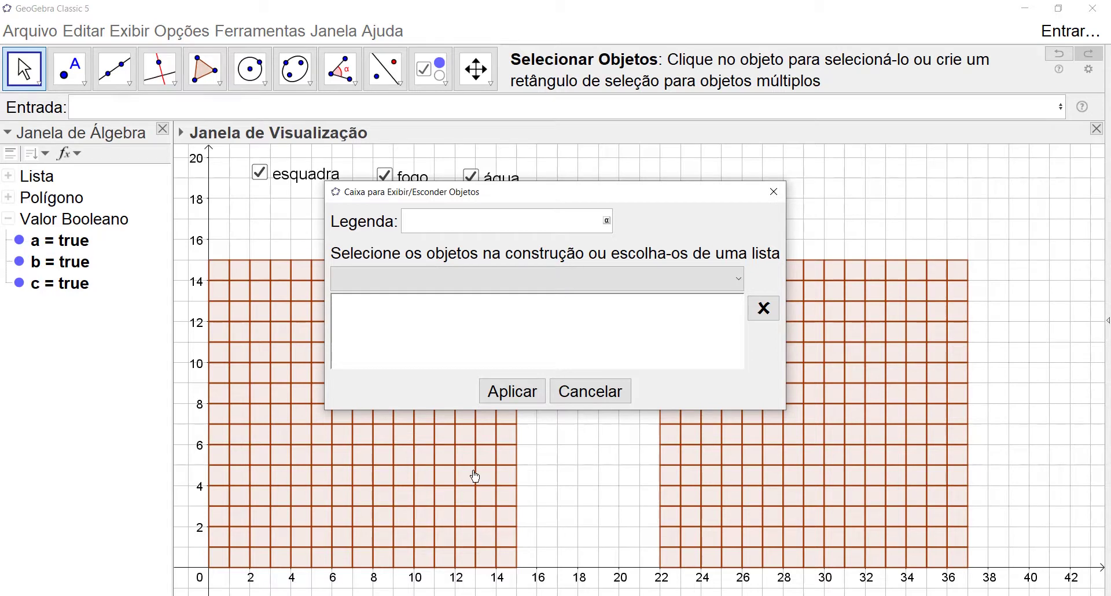
type("limpar")
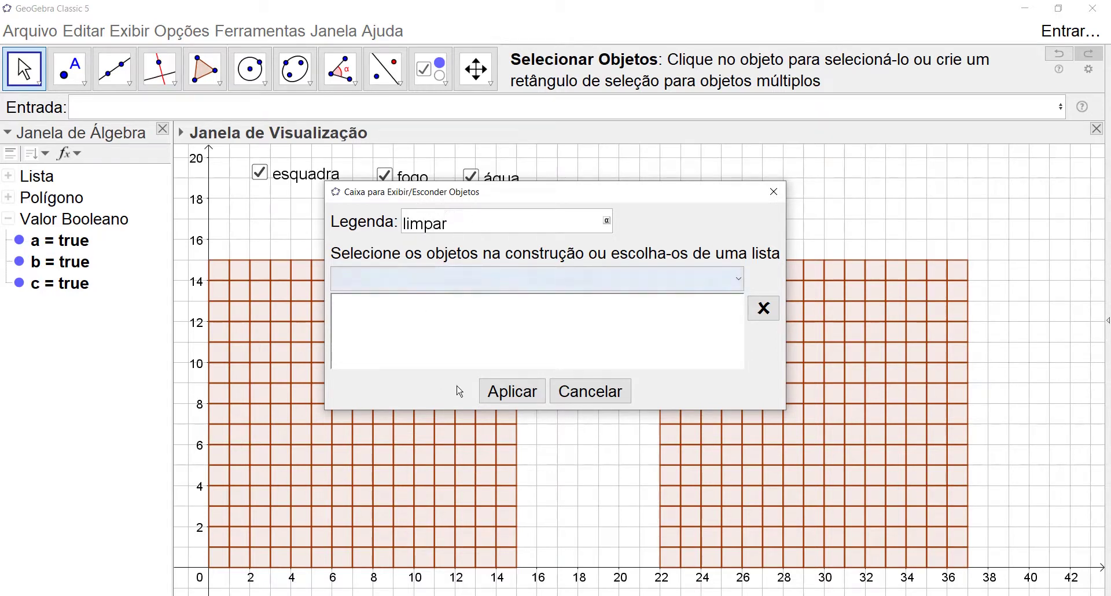
left_click(527, 397)
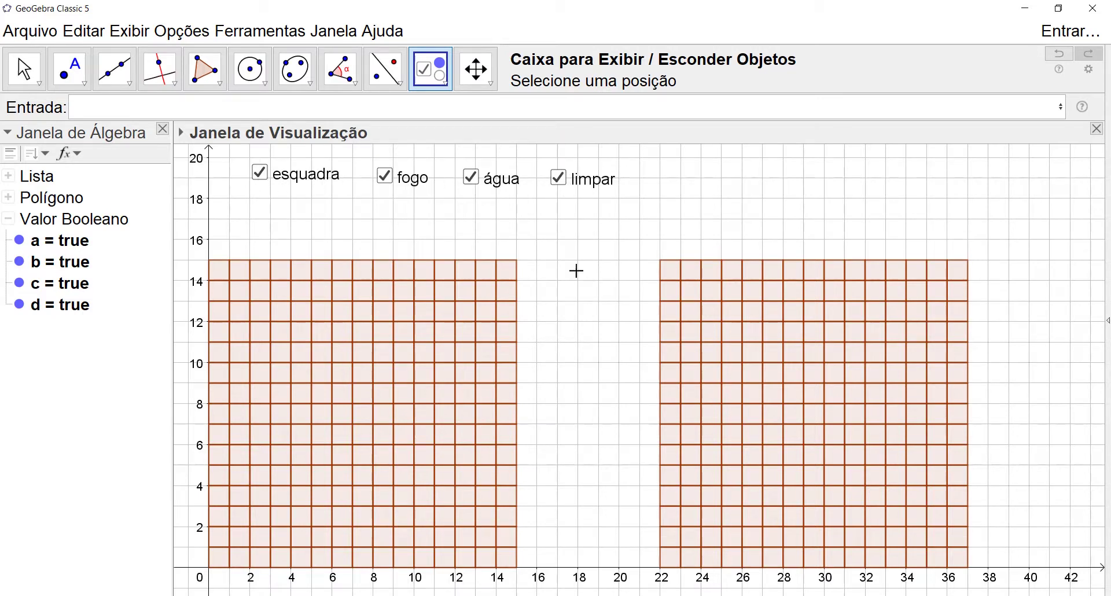
Place a Botão in the gap between the two boards and give it the caption "esquadra"
left_click(448, 85)
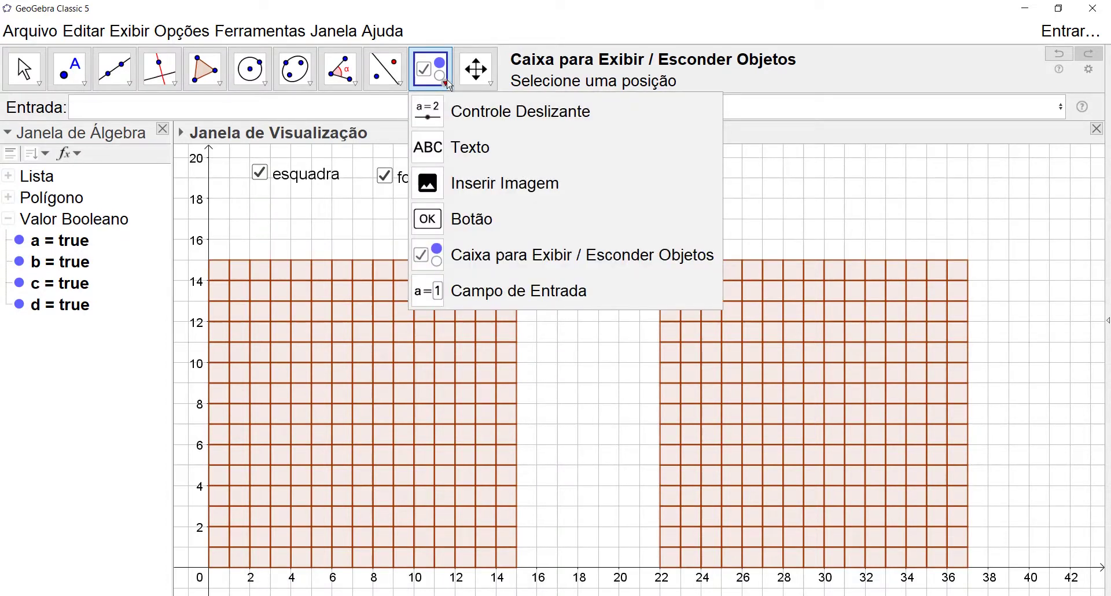
left_click(483, 217)
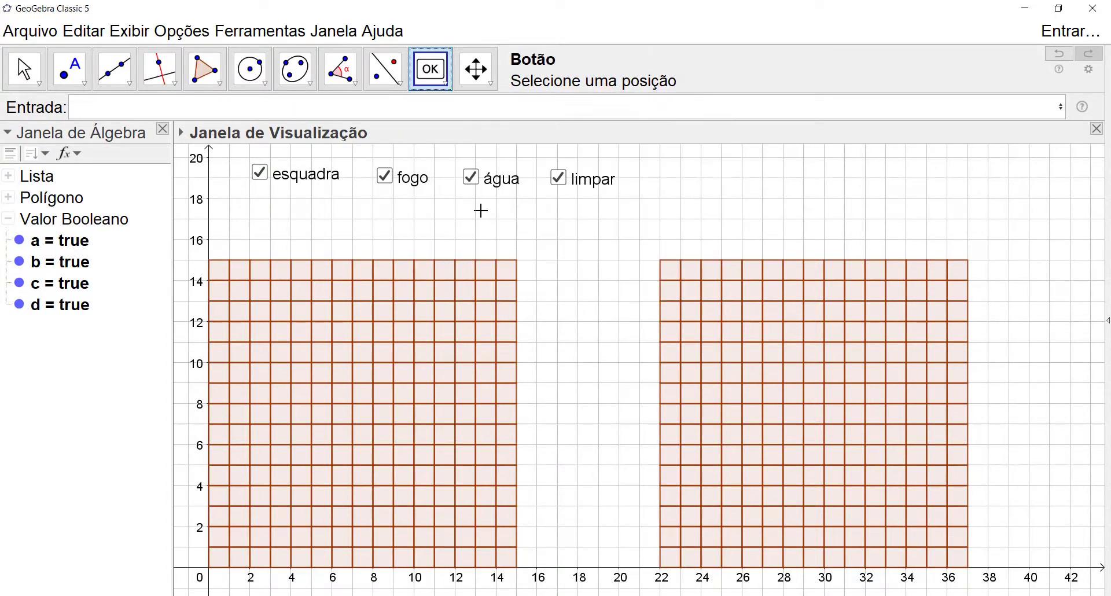
left_click(545, 291)
type("esquadra")
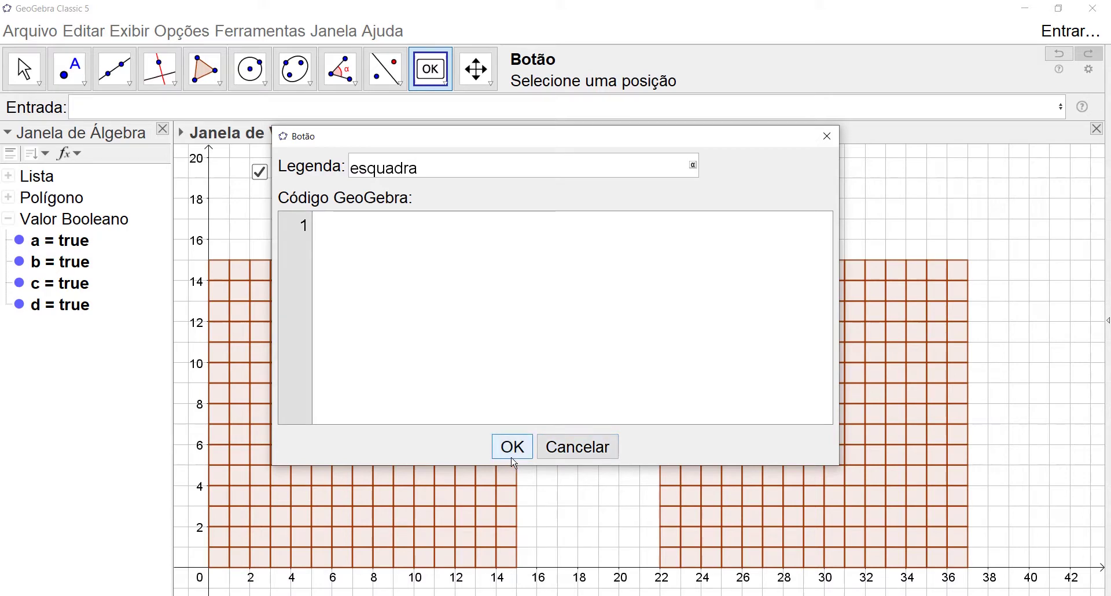
Enter DefinirValor(a, 1) as the first line of the button's GeoGebra script
left_click_drag(510, 136, 544, 223)
left_click(420, 316)
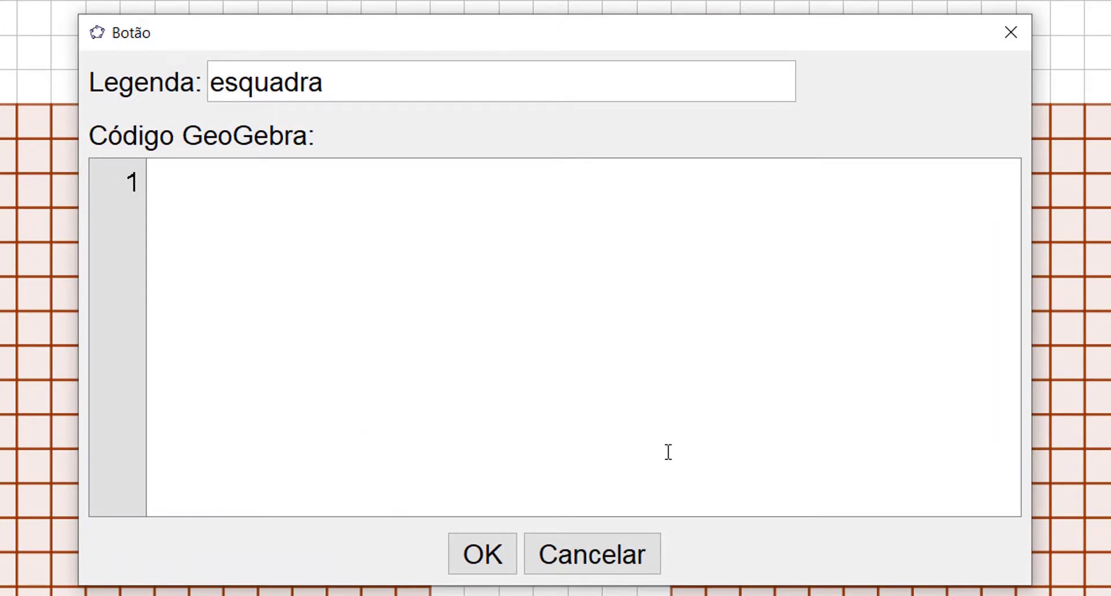
type("Definir")
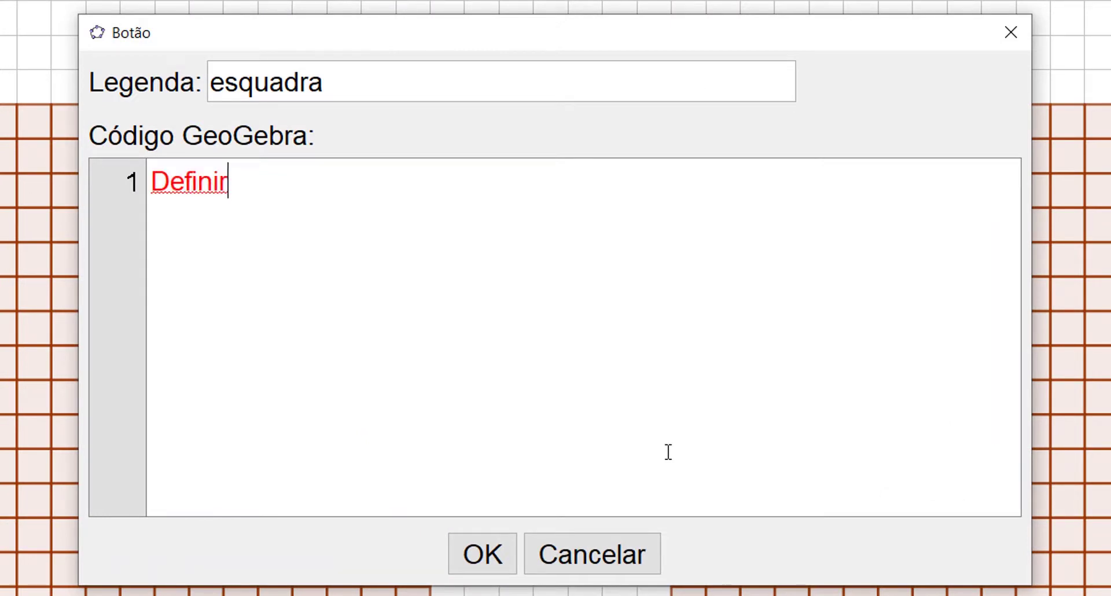
type("Valo")
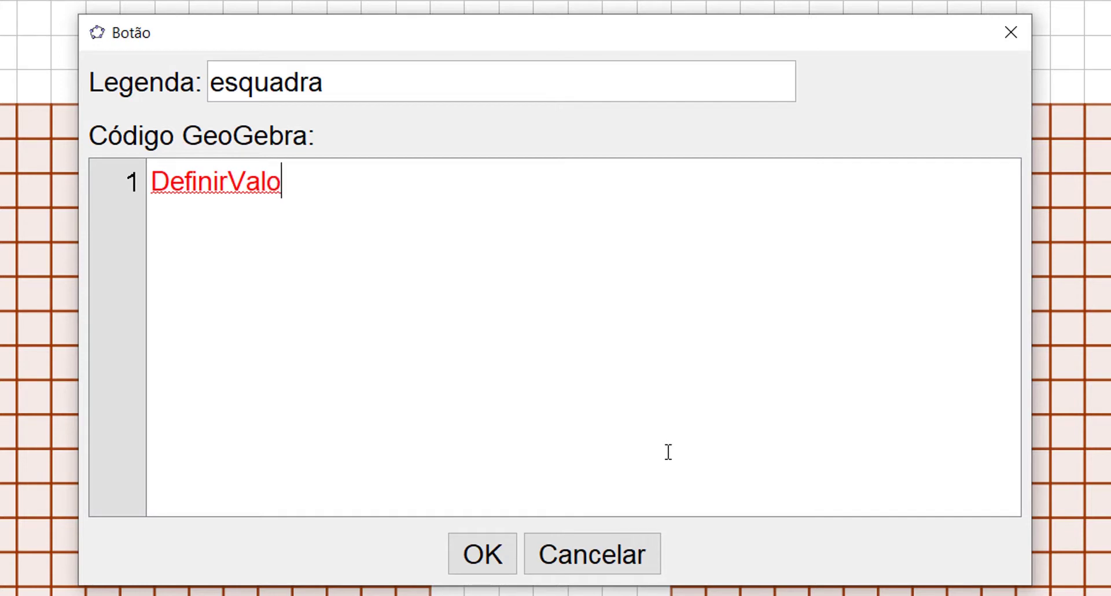
type("r(")
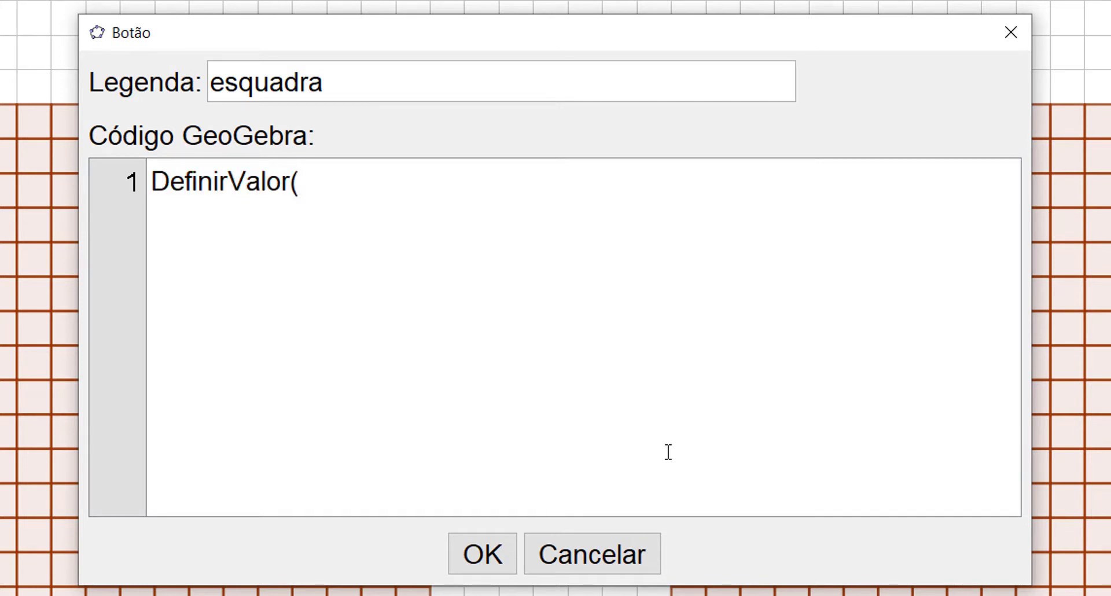
type("a, 1)")
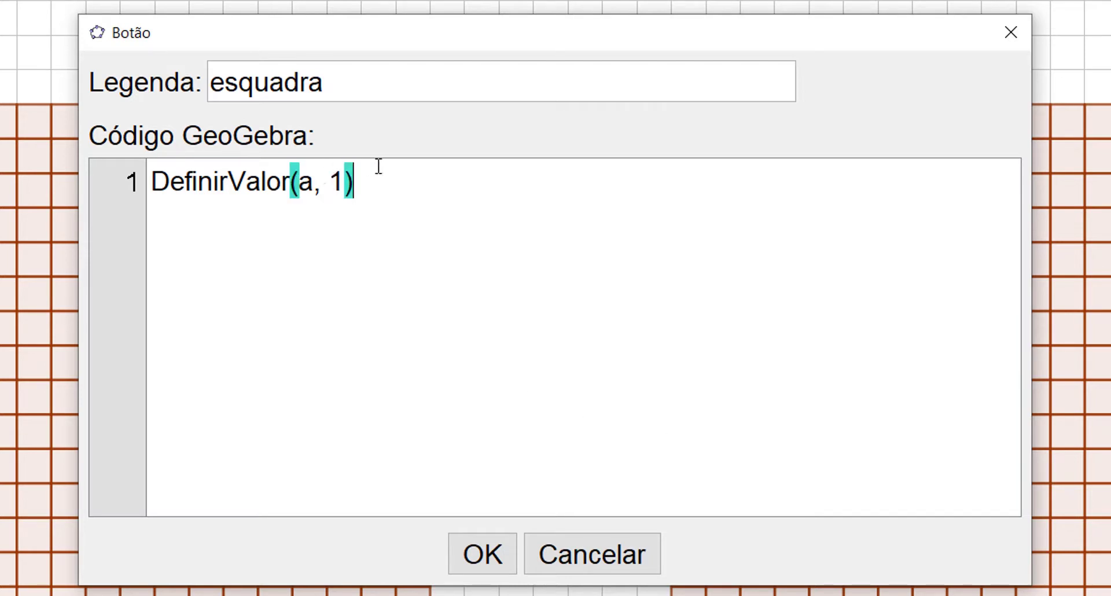
Copy the first script line to a second line and change it to DefinirValor(b, 0)
left_click_drag(388, 183, 104, 175)
key("ctrl+c")
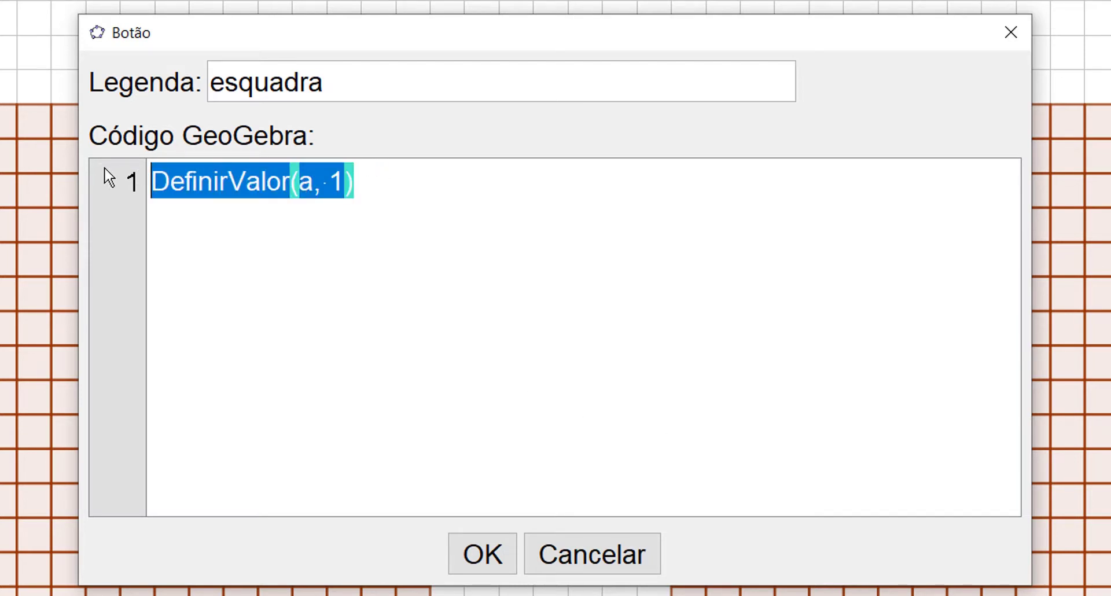
left_click(399, 176)
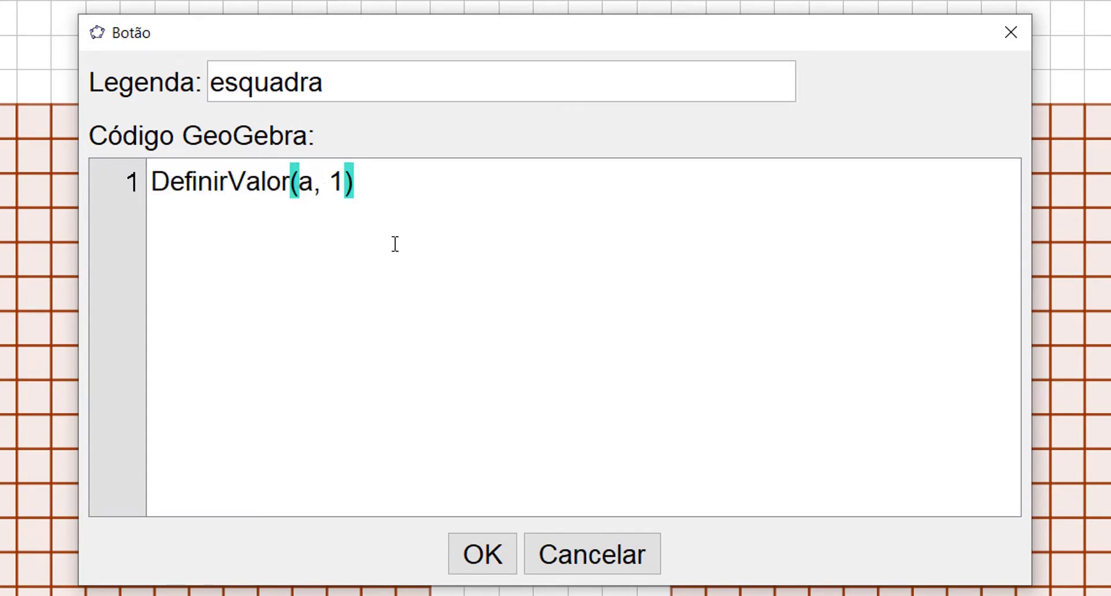
key("Return")
key("ctrl+v")
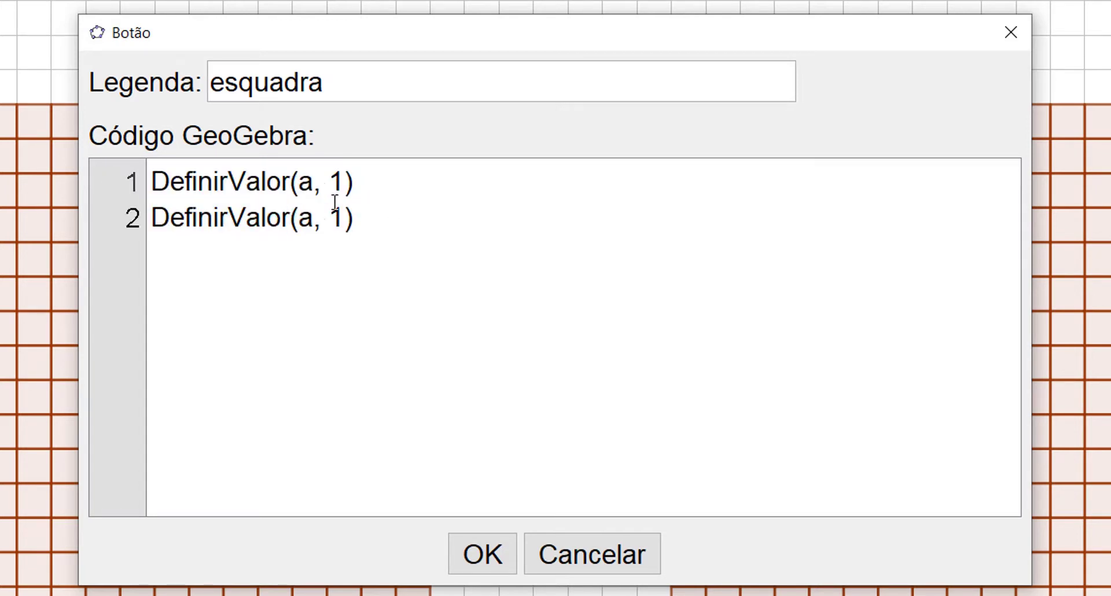
left_click(299, 217)
key("Delete")
type("b")
key("Right")
key("Right")
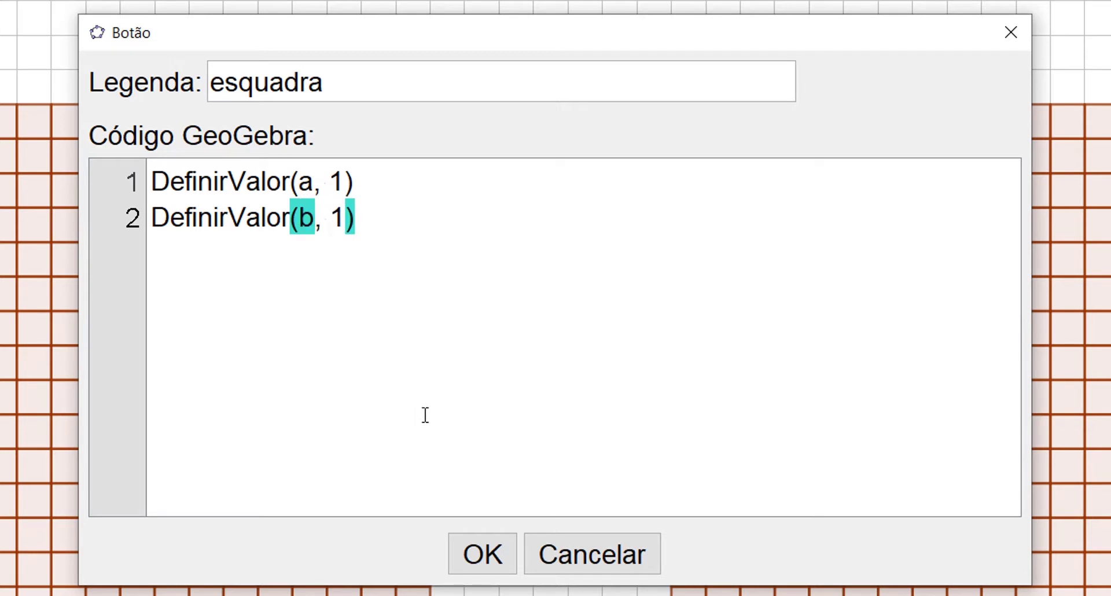
key("Delete")
type("0")
Duplicate the DefinirValor(b, 0) line twice, as lines 3 and 4 of the script
left_click_drag(439, 218, 48, 201)
key("ctrl+c")
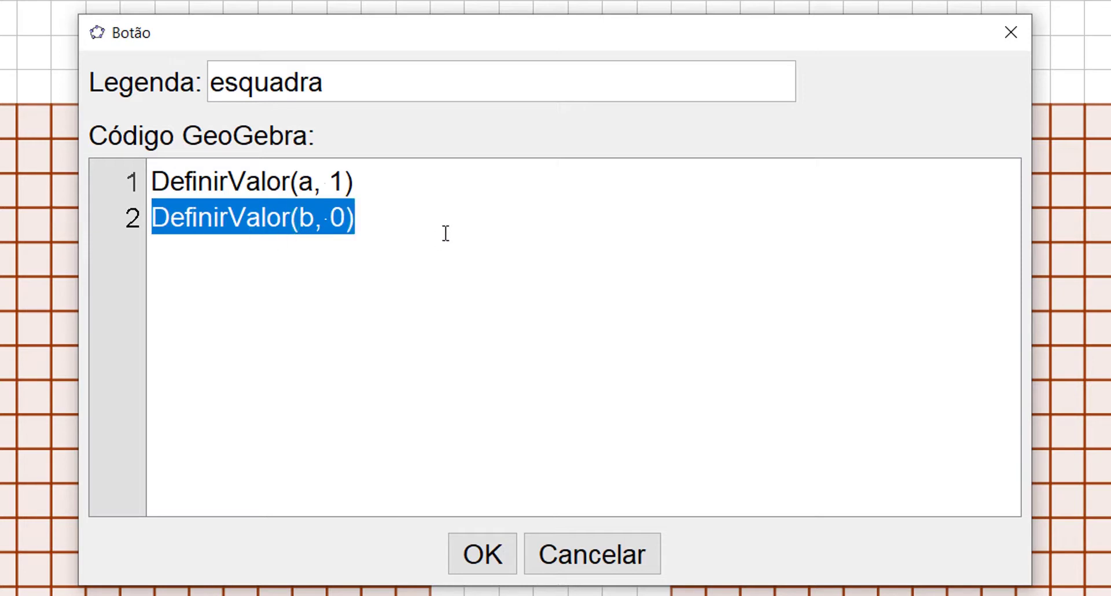
left_click(377, 225)
key("Return")
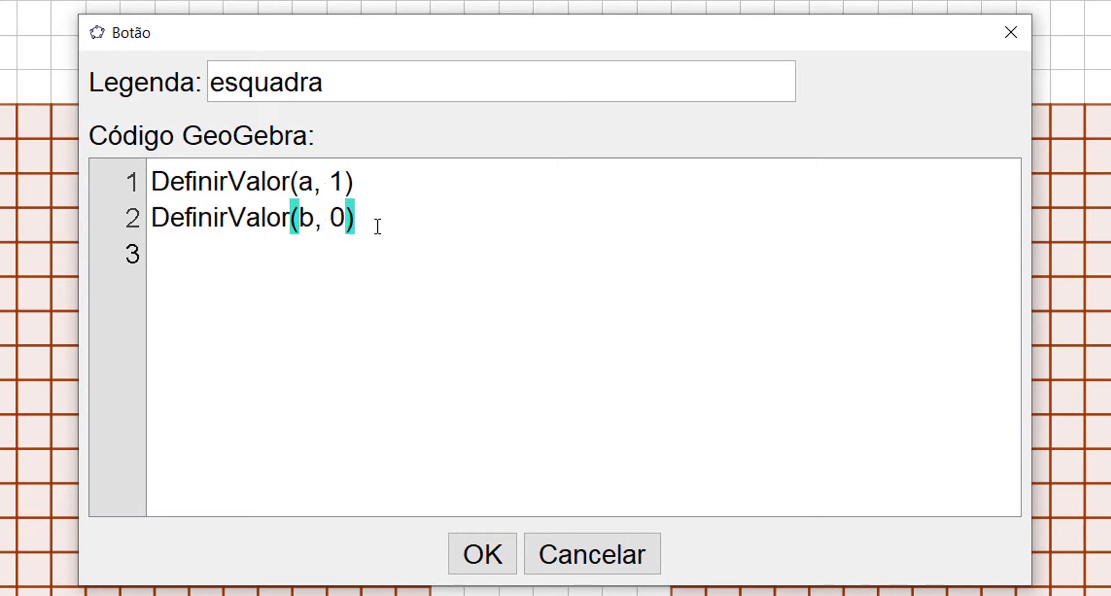
key("ctrl+v")
key("Return")
key("ctrl+v")
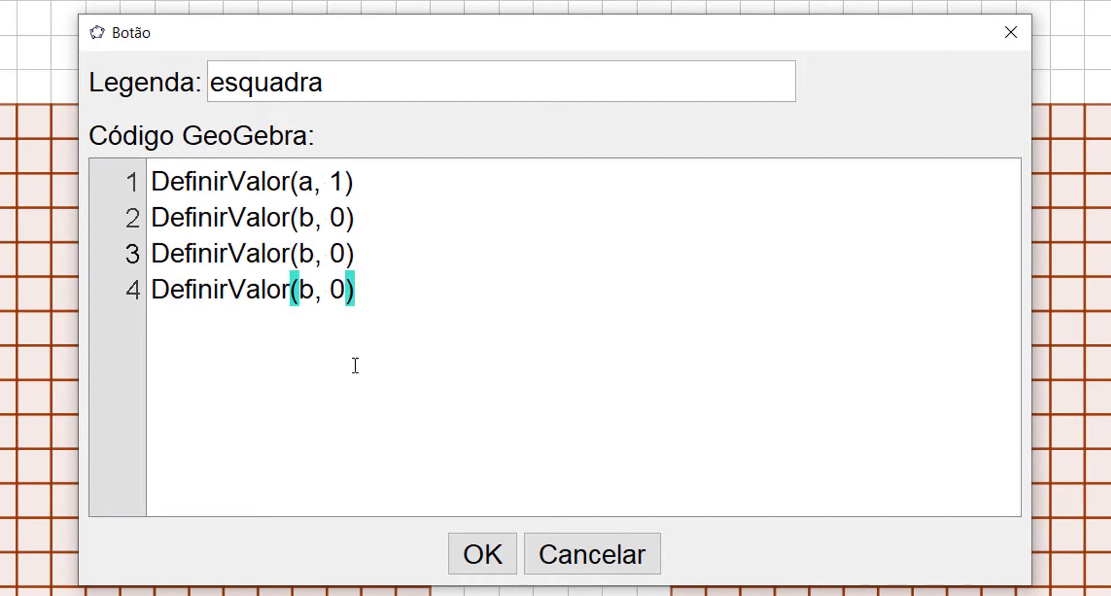
Change lines 3 and 4 to DefinirValor(c, 0) and DefinirValor(d, 0), and create the esquadra button
key("Up")
key("Left")
key("Left")
key("Left")
key("BackSpace")
type("c")
key("Down")
key("BackSpace")
type("d")
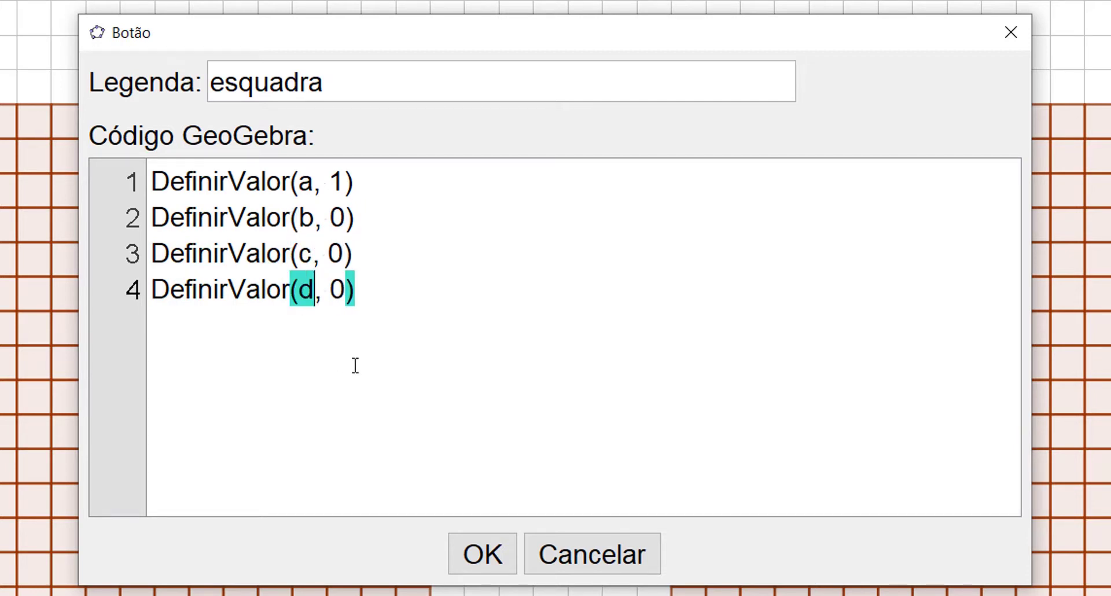
left_click(411, 259)
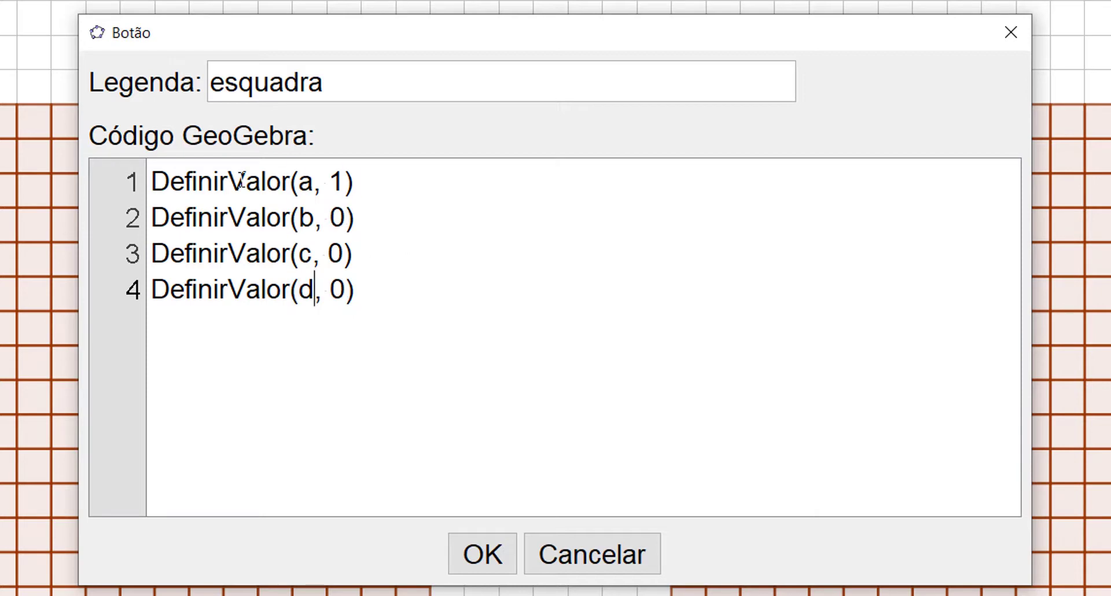
left_click(260, 204)
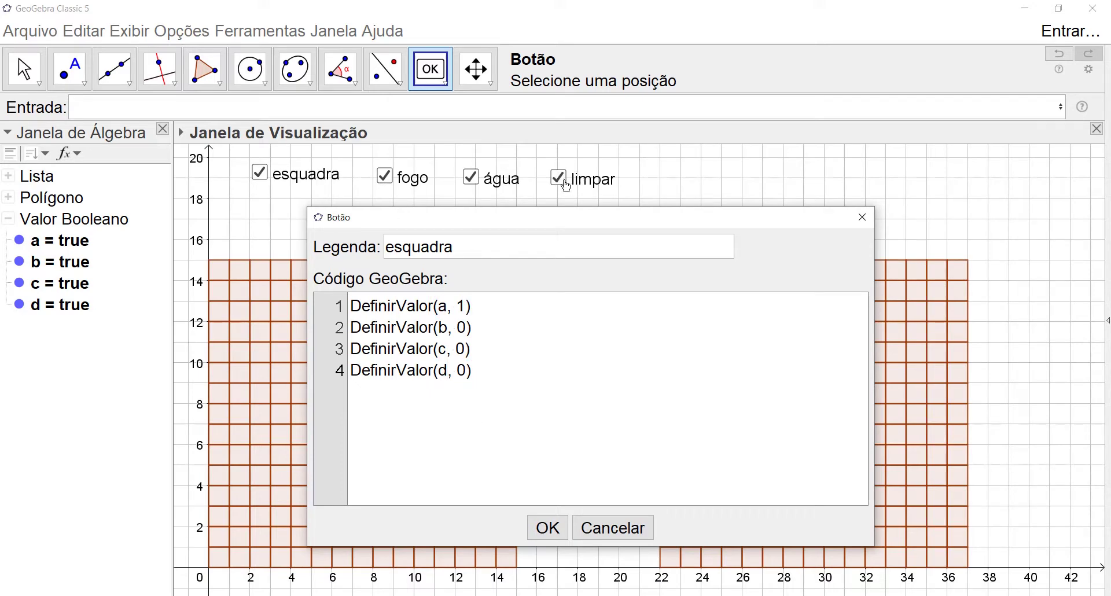
left_click(547, 527)
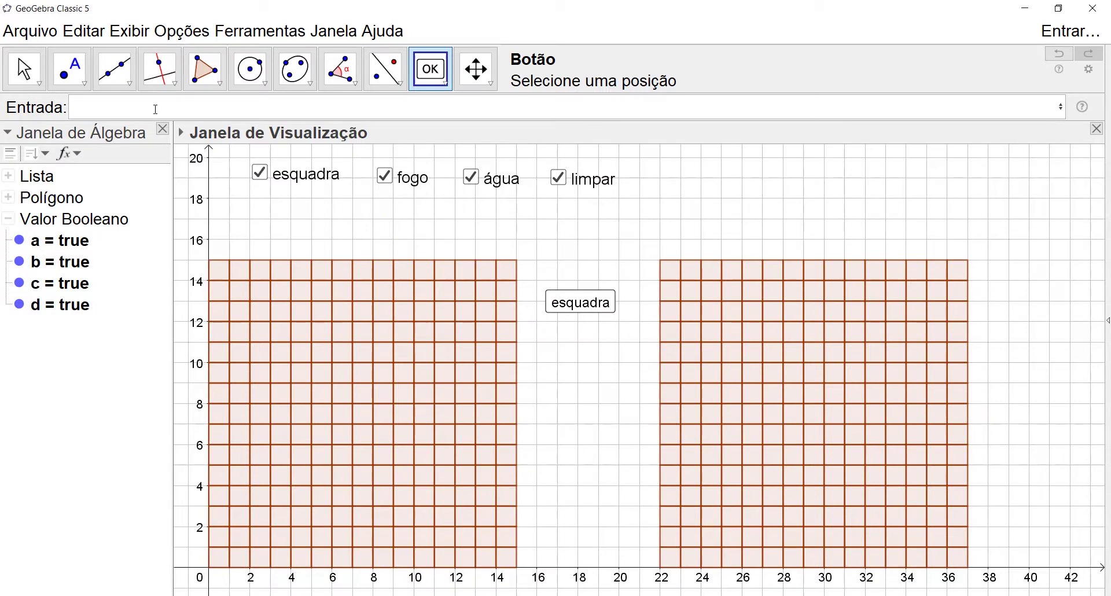
Test the esquadra button, switching água on and esquadra off before running it a second time
left_click(34, 65)
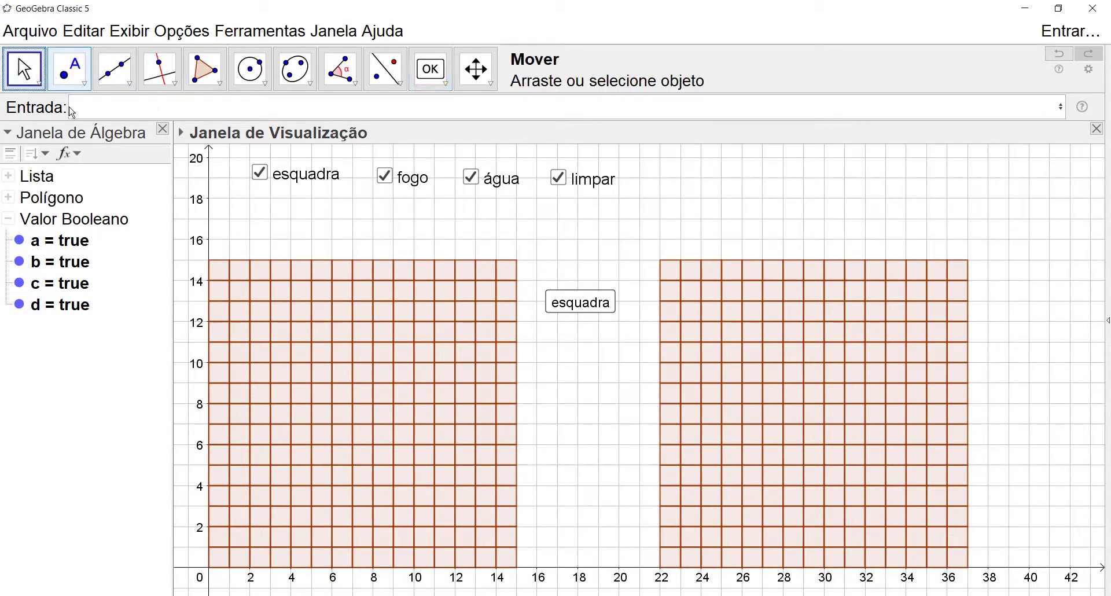
left_click(582, 304)
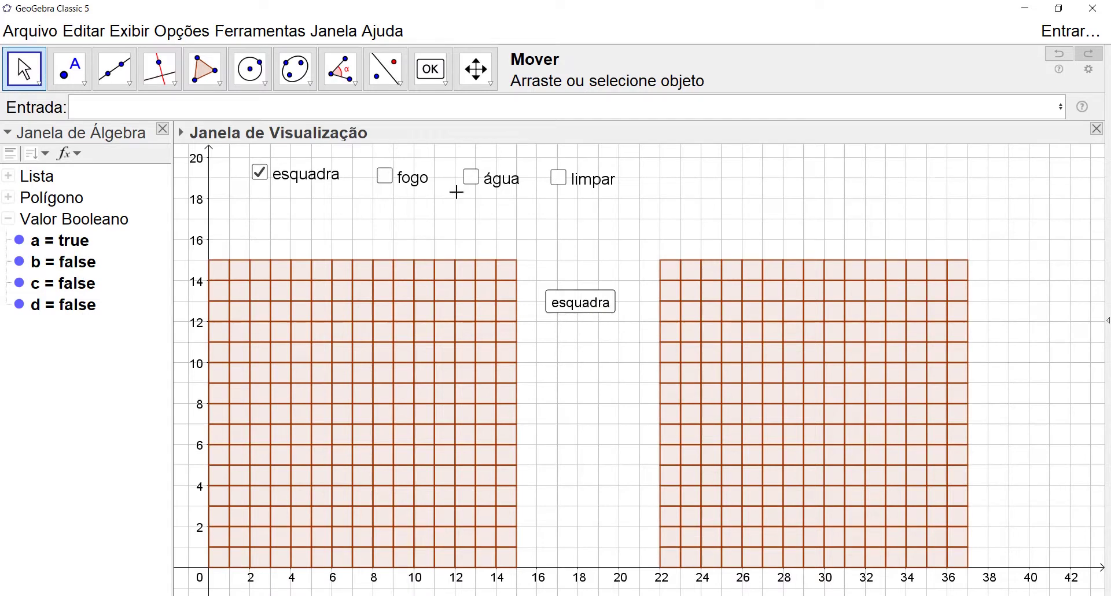
left_click(470, 178)
left_click(262, 176)
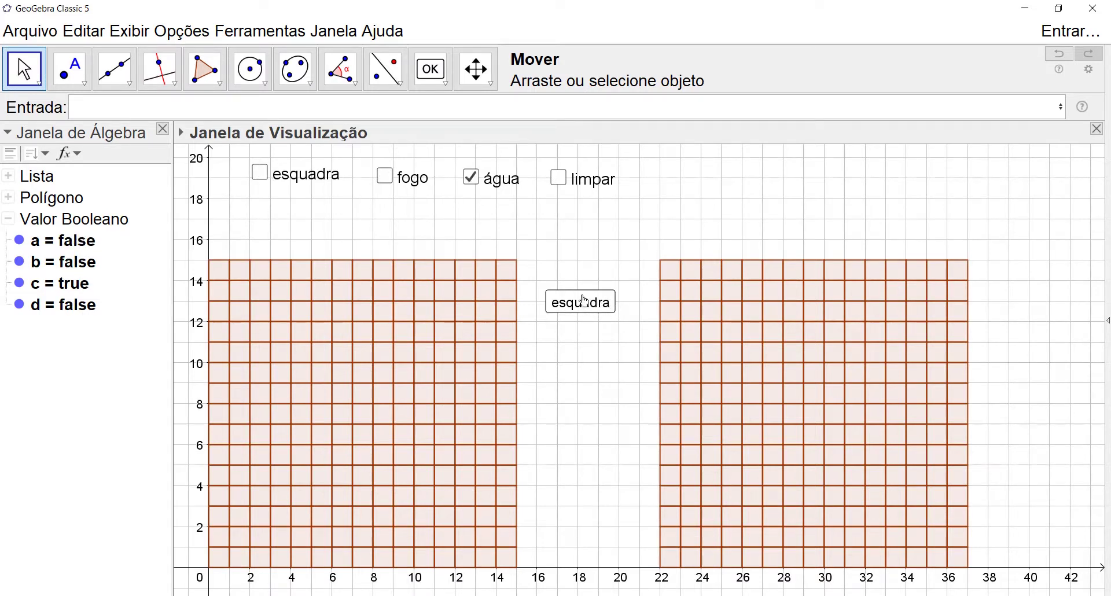
left_click(582, 302)
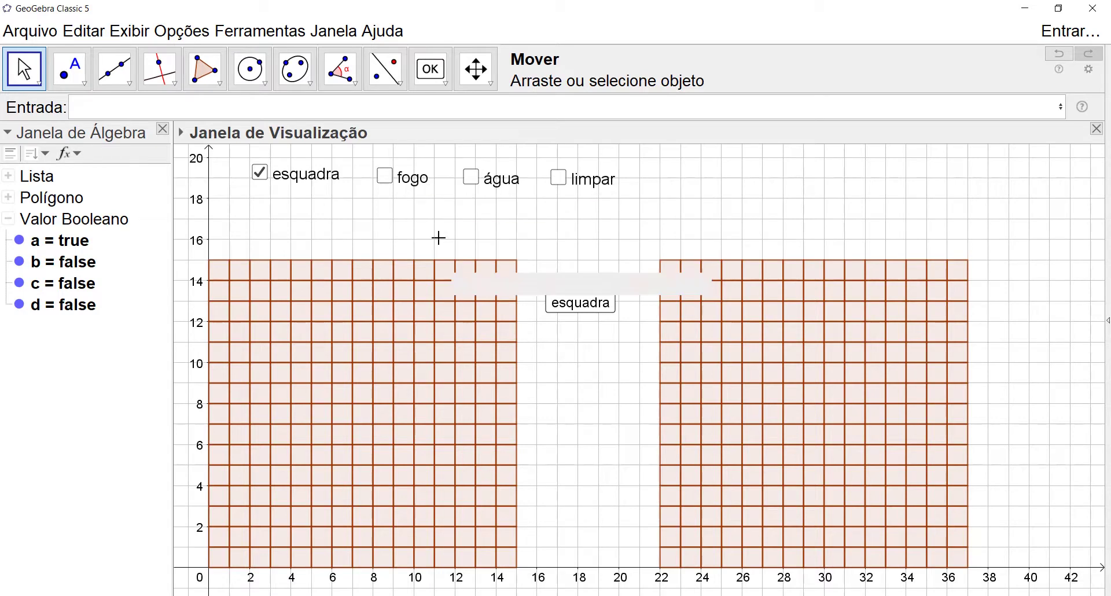
left_click(430, 70)
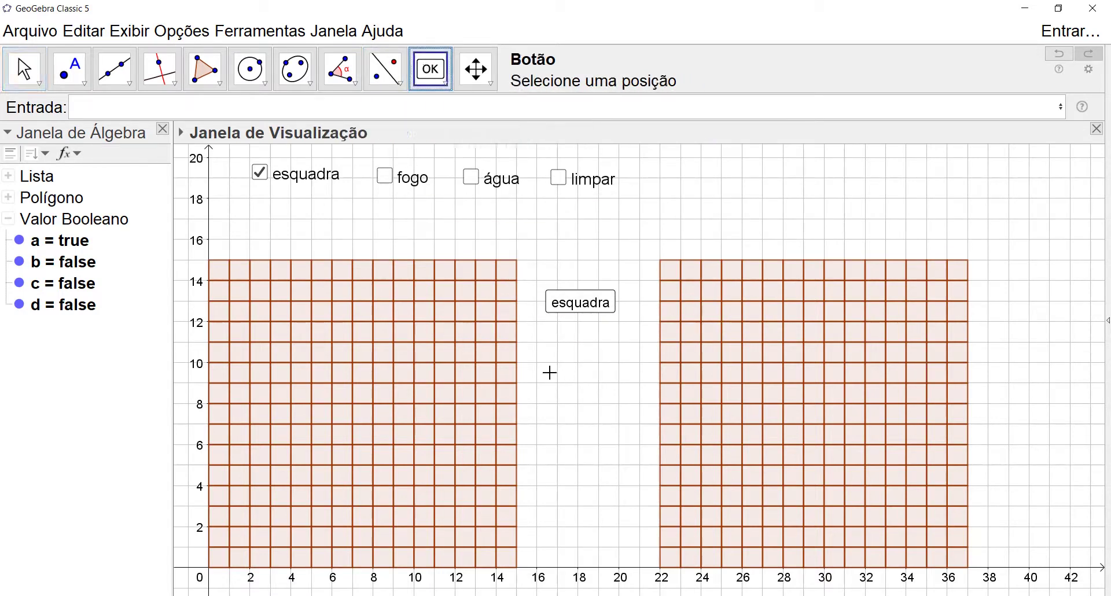
left_click(551, 342)
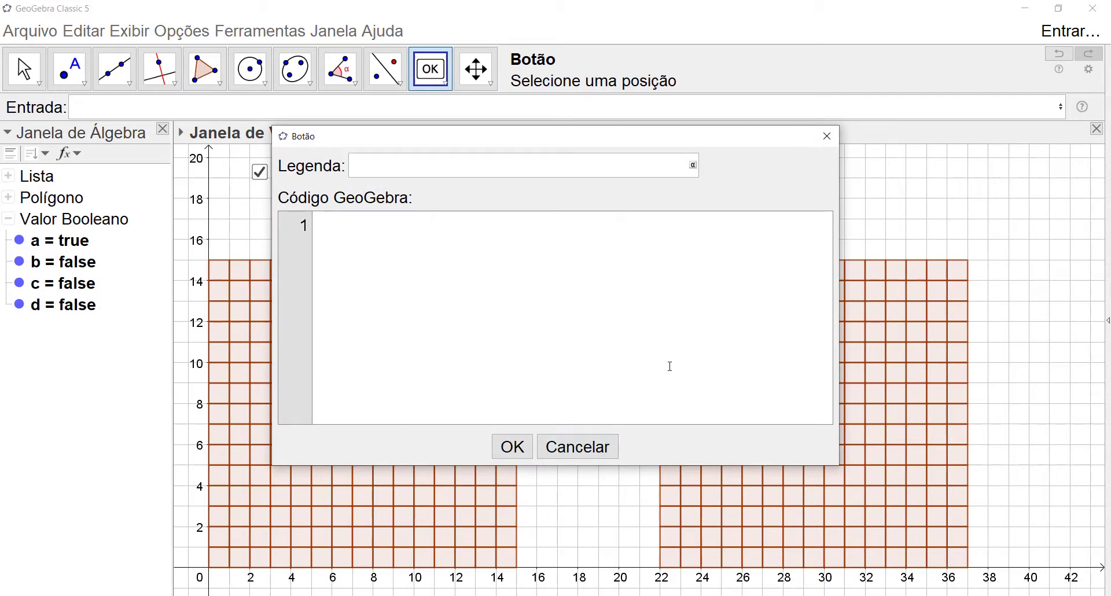
left_click(590, 450)
Open the esquadra button's on-click script in its properties and copy all four DefinirValor lines
right_click(595, 307)
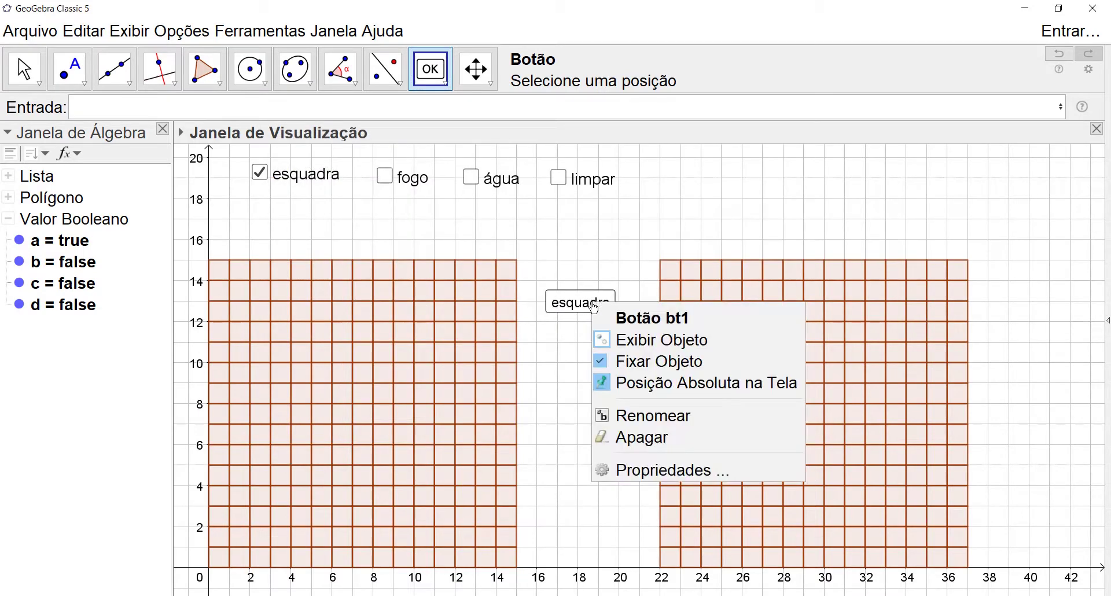
left_click(628, 469)
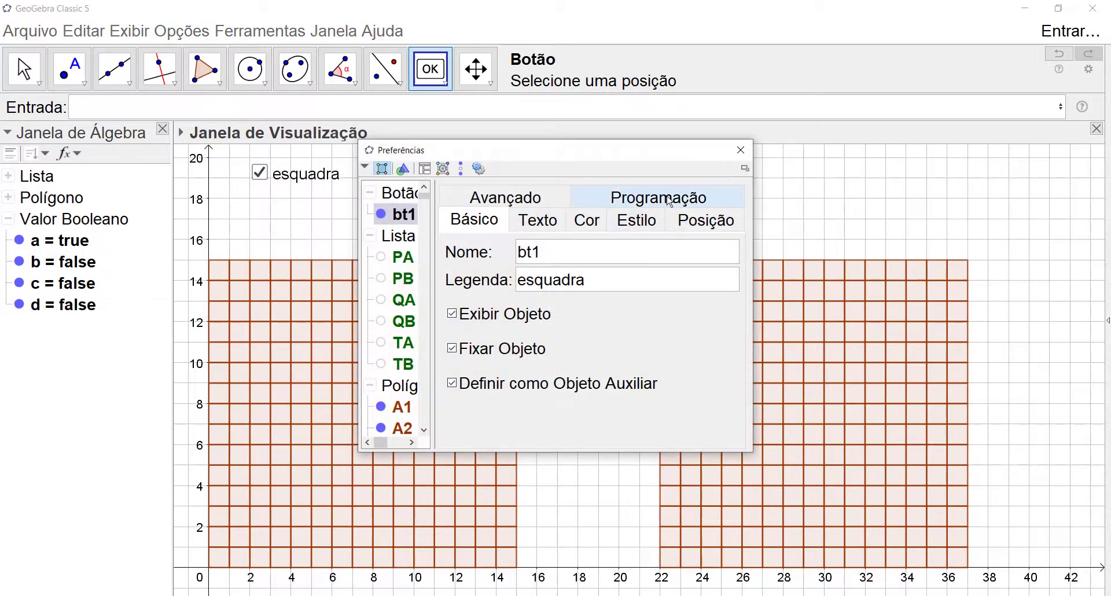
left_click(669, 201)
left_click_drag(478, 271, 635, 370)
key("ctrl+c")
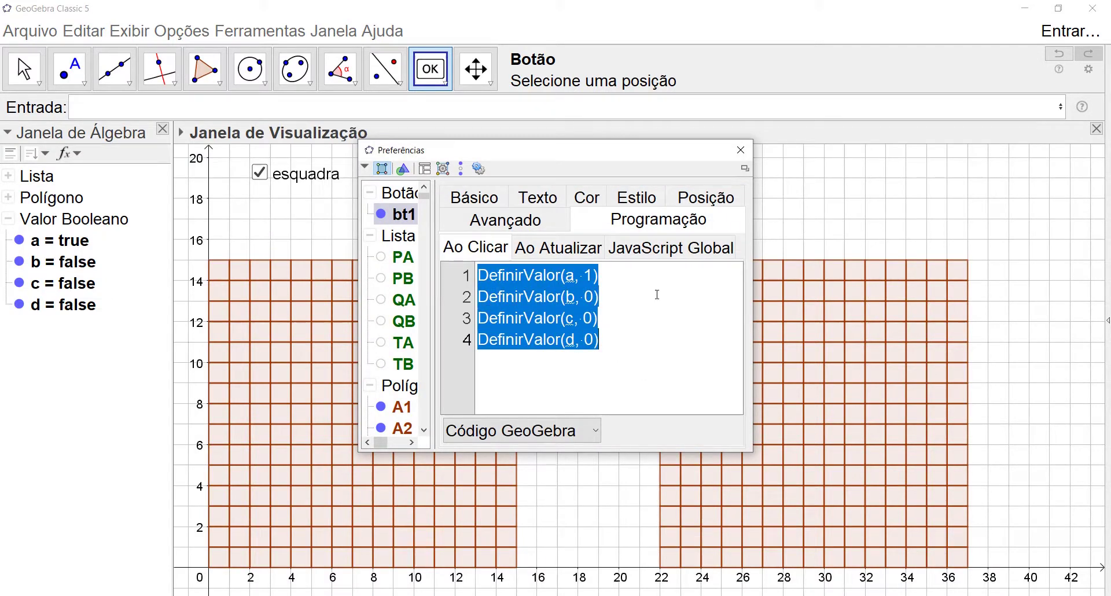
Start a new button captioned fogo below the esquadra button and paste the four copied DefinirValor lines as its script
left_click(741, 149)
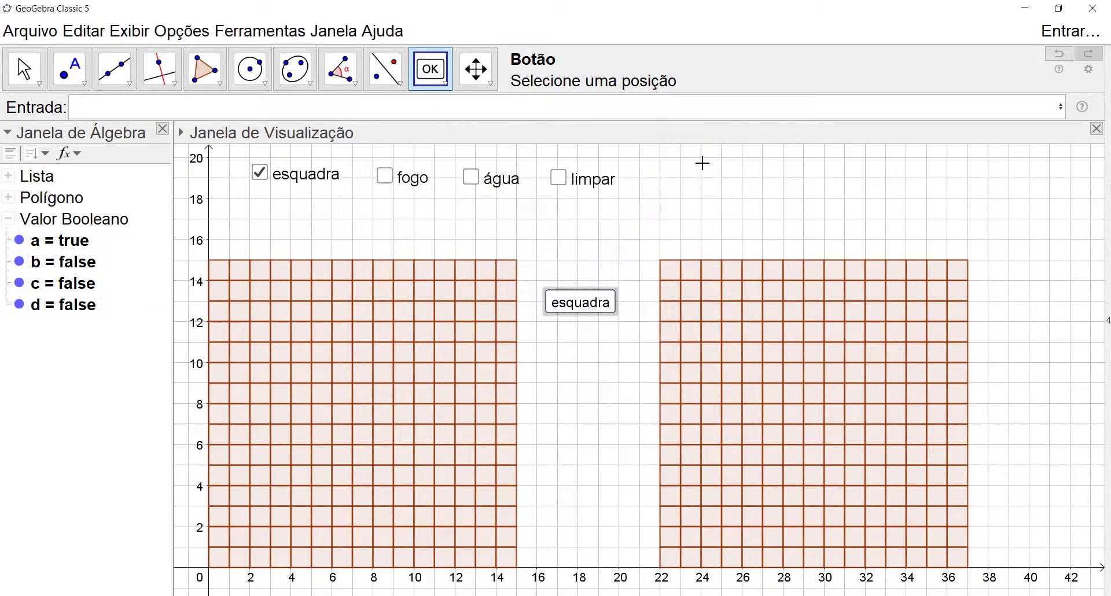
left_click(546, 357)
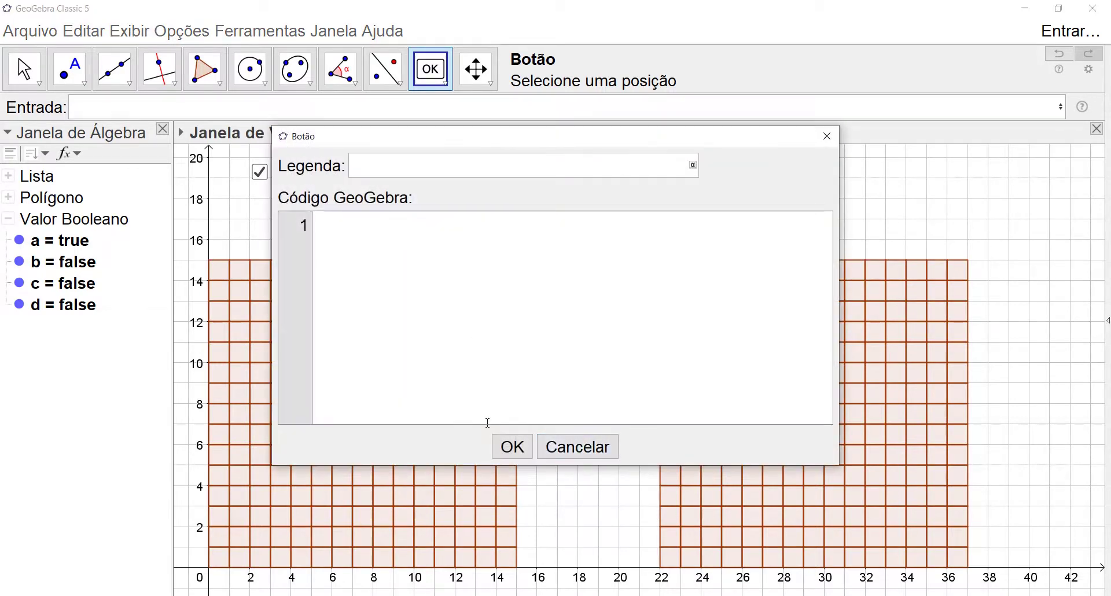
type("fogo")
left_click(333, 264)
key("ctrl+v")
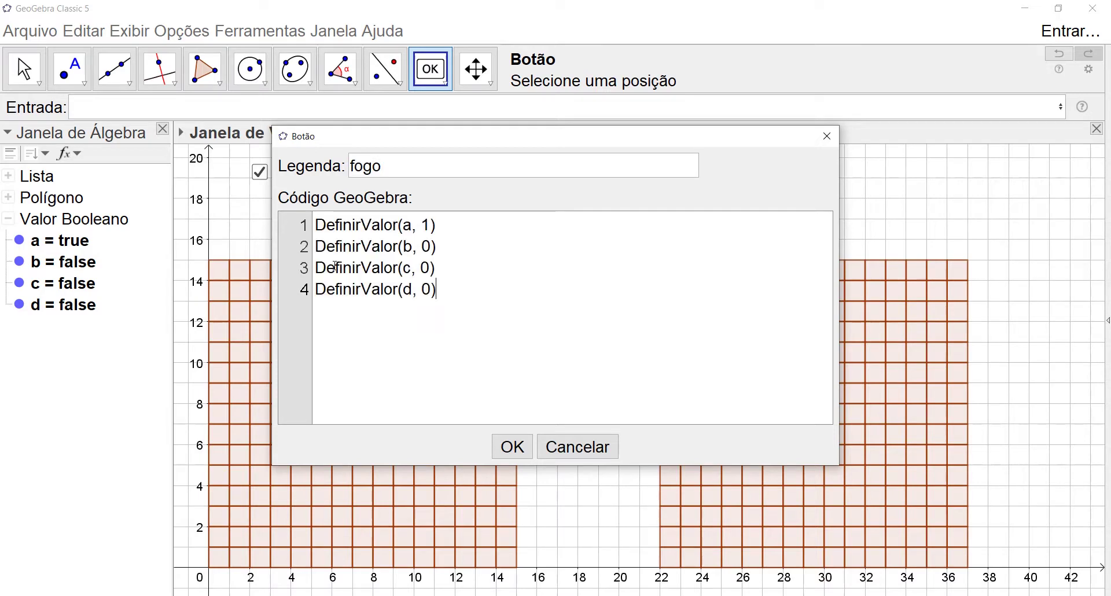
Change the script's first two lines to DefinirValor(a, 0) and DefinirValor(b, 1), and create the fogo button
left_click(497, 343)
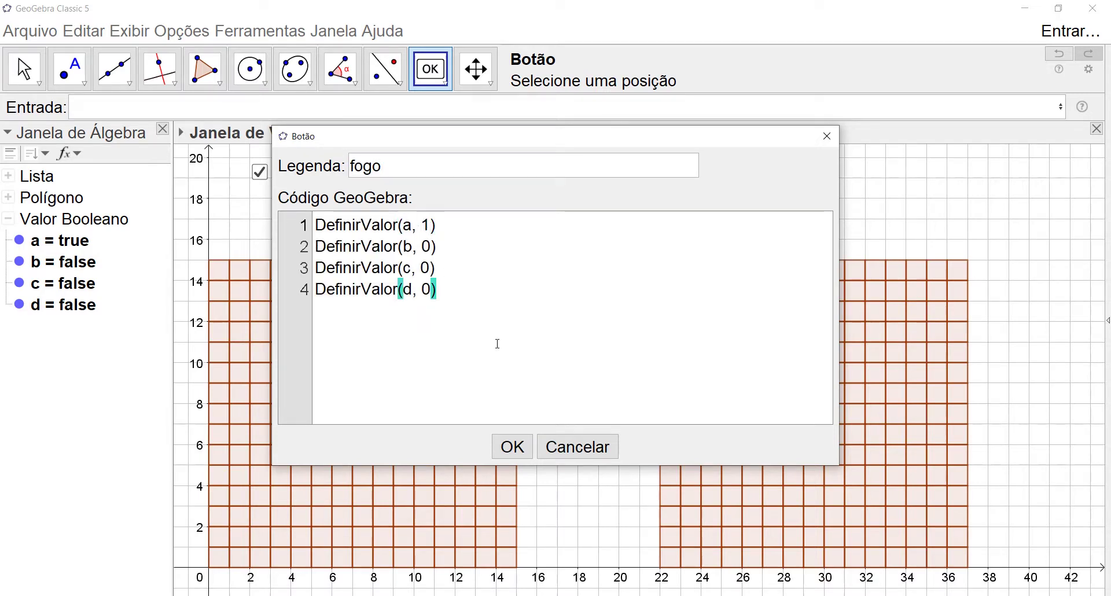
key("Delete")
type("0")
key("Down")
key("BackSpace")
type("1")
left_click(512, 447)
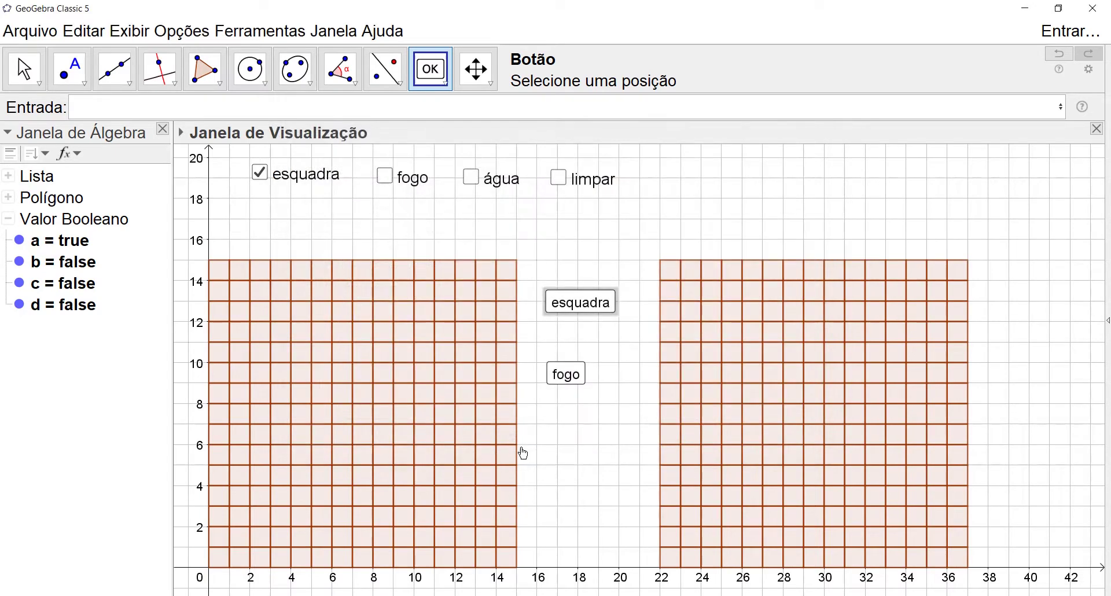
Test the fogo button, and add two more buttons captioned água and limpar below it
left_click(24, 69)
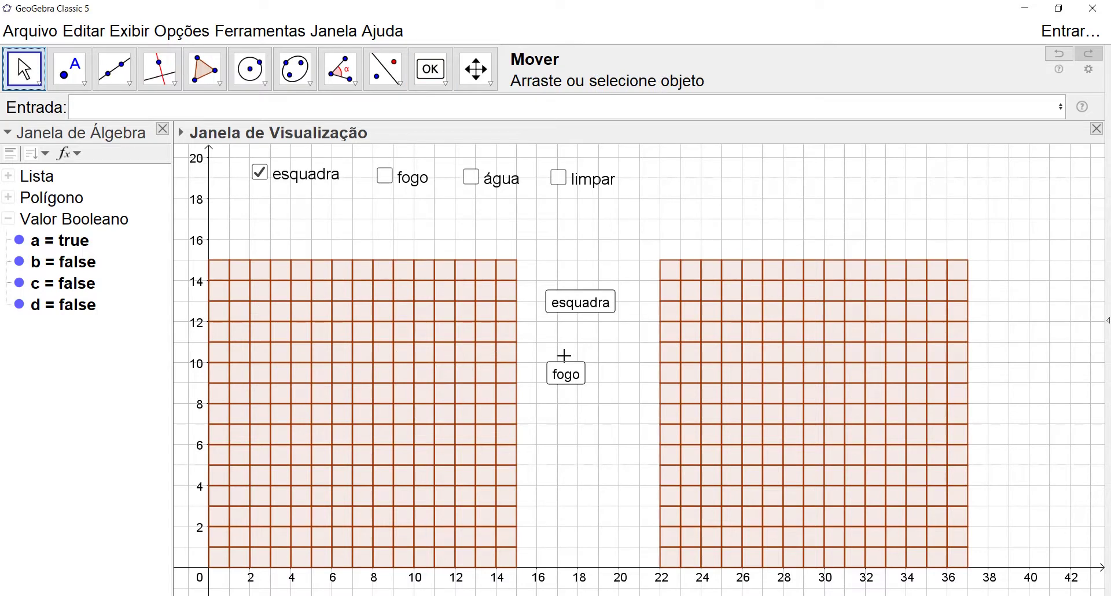
left_click(572, 380)
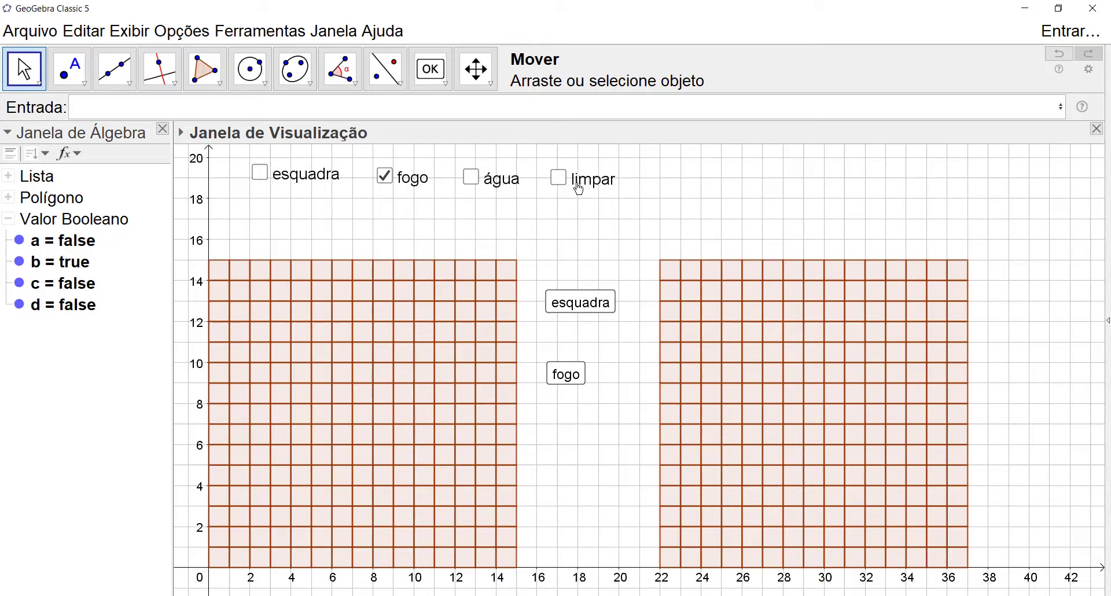
left_click(430, 69)
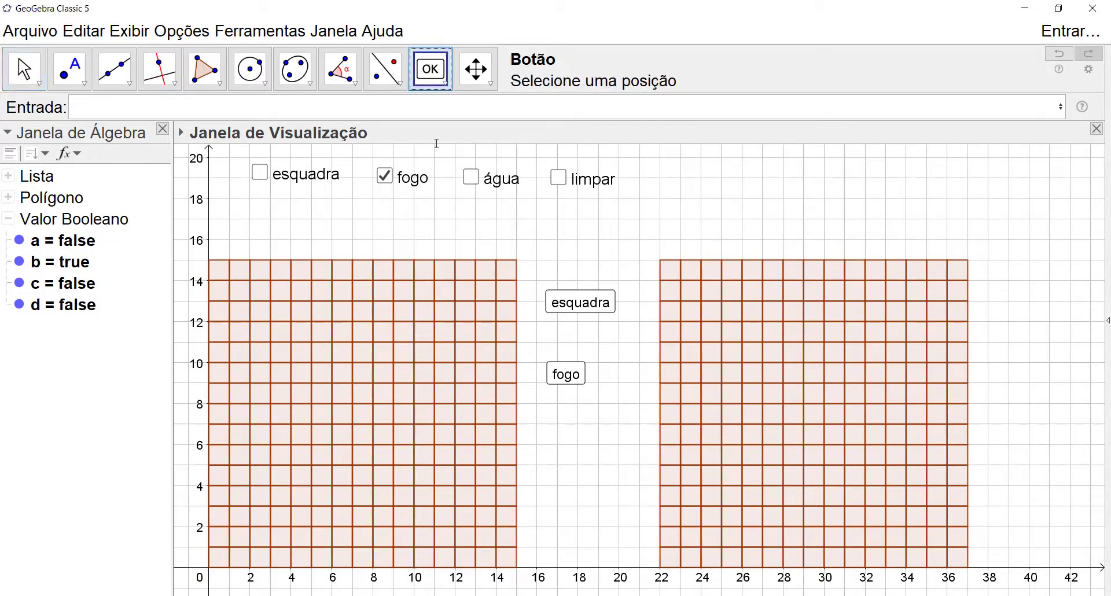
left_click(553, 441)
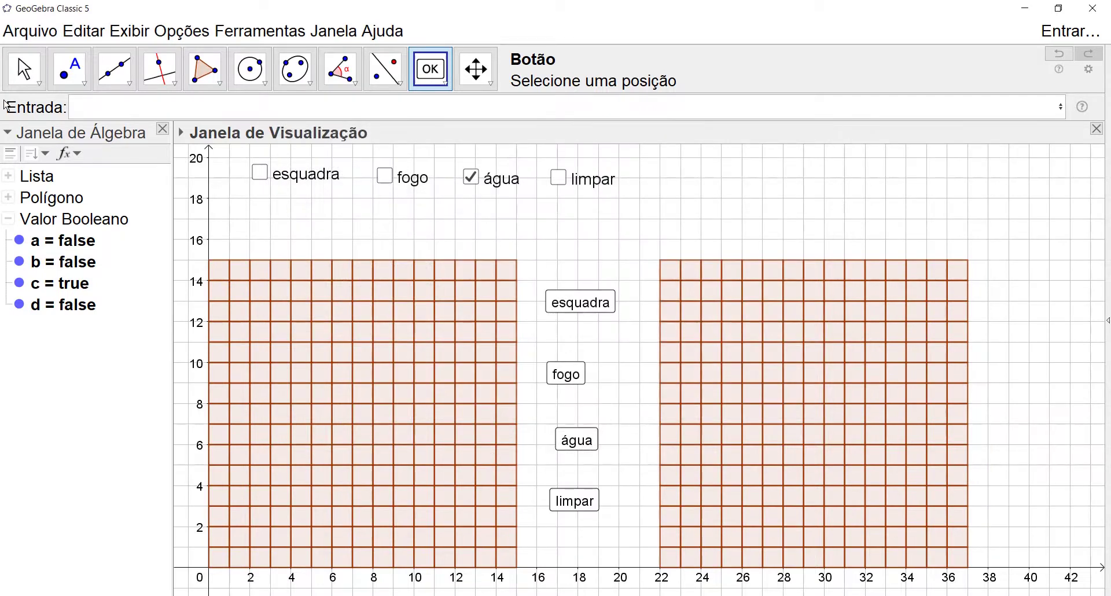
Test the esquadra, fogo, água and limpar buttons one after another
left_click(23, 68)
left_click(574, 306)
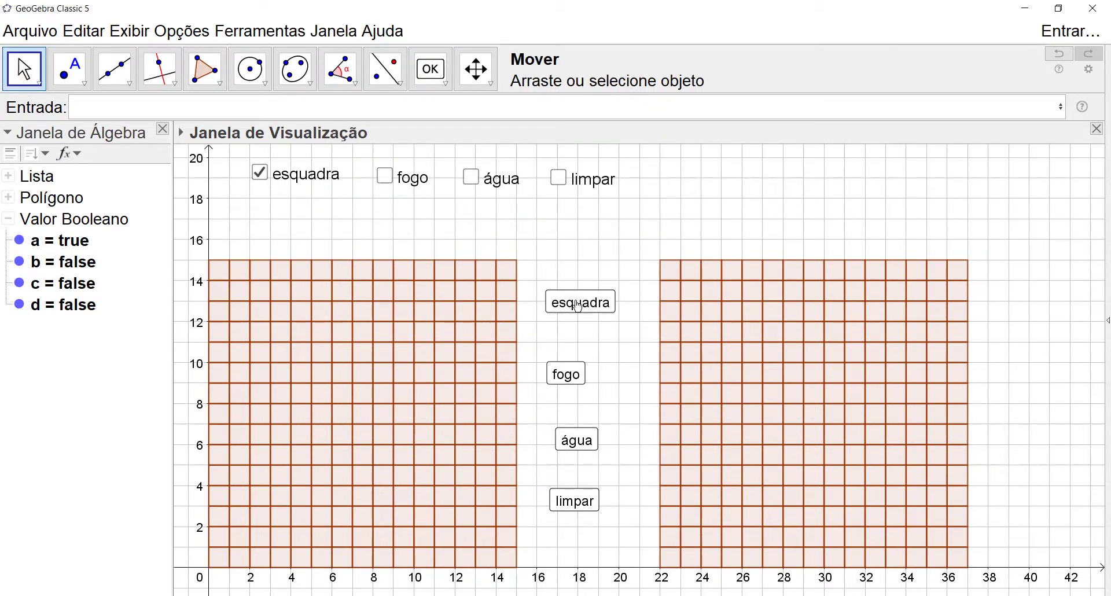
left_click(575, 375)
left_click(581, 432)
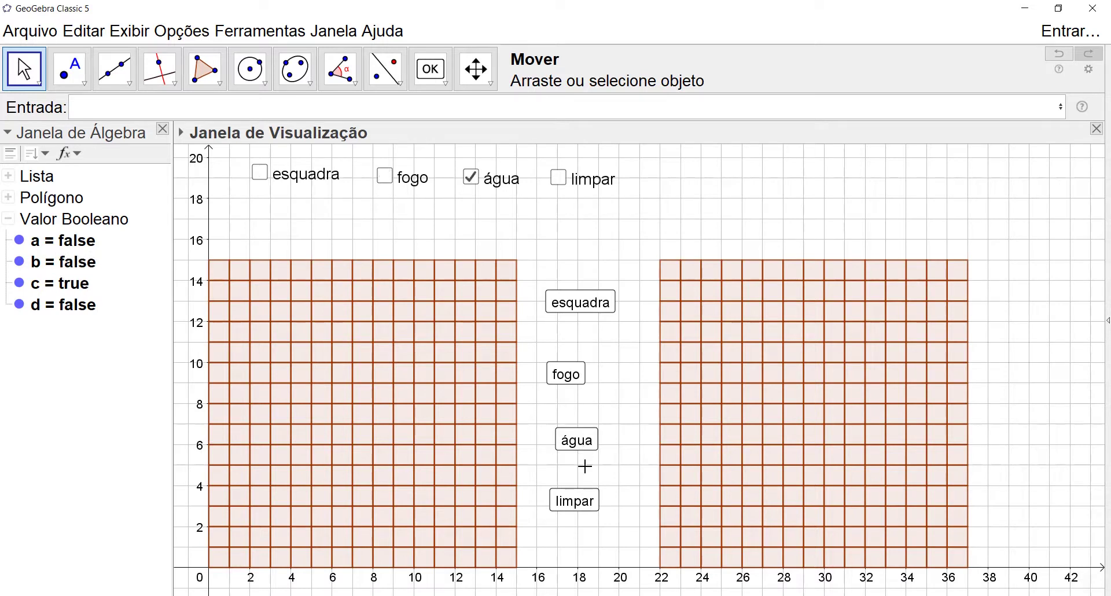
left_click(580, 502)
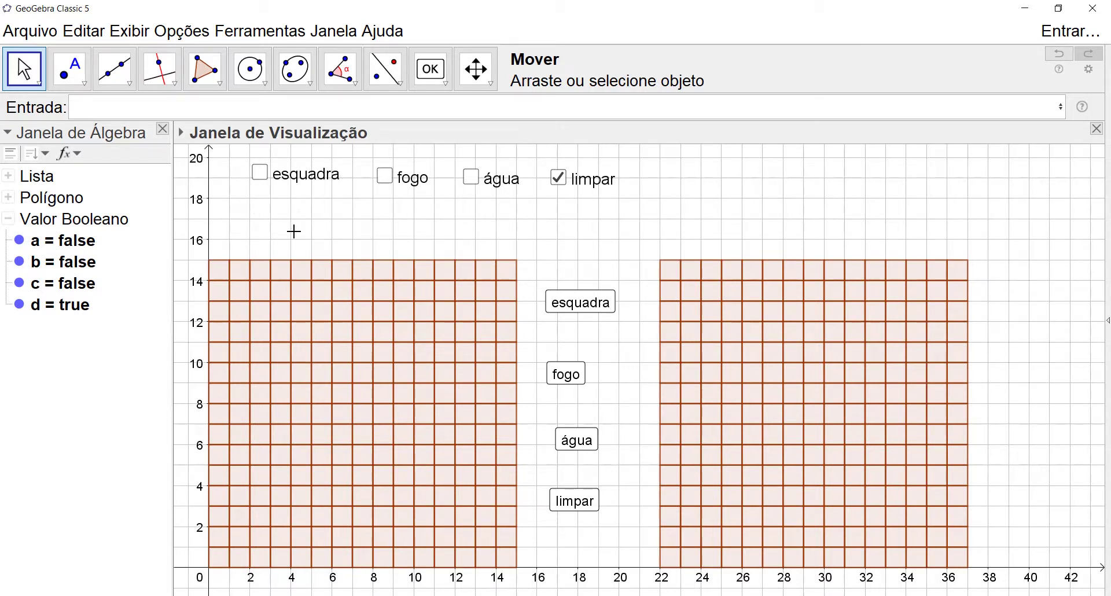
Hide the checkboxes of the Boolean values a, b, c and d from the graphics view
left_click(19, 240)
left_click(19, 261)
left_click(19, 283)
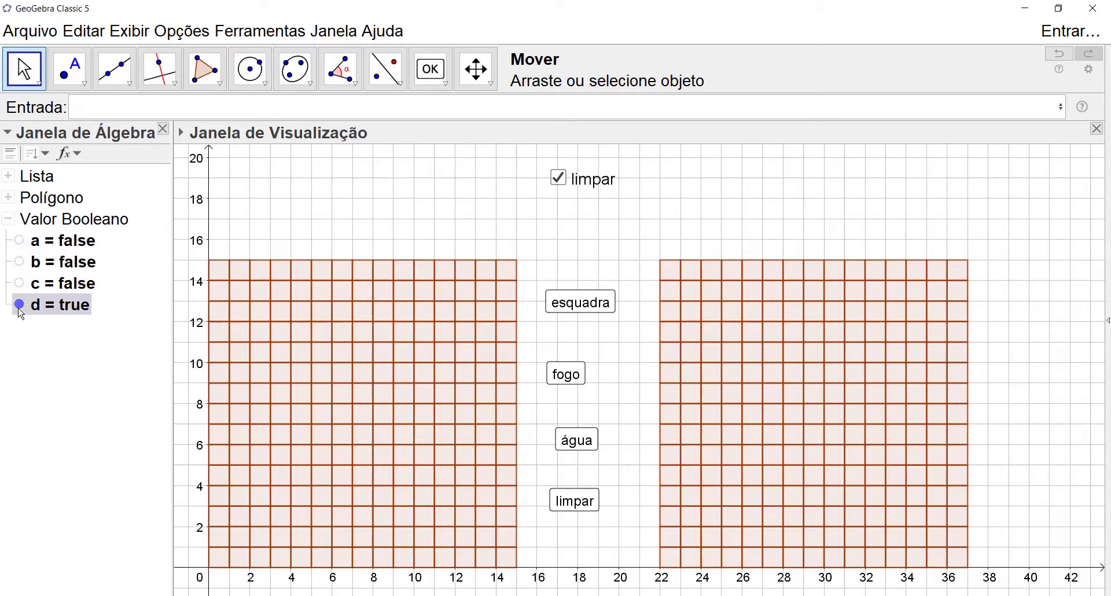
left_click(19, 306)
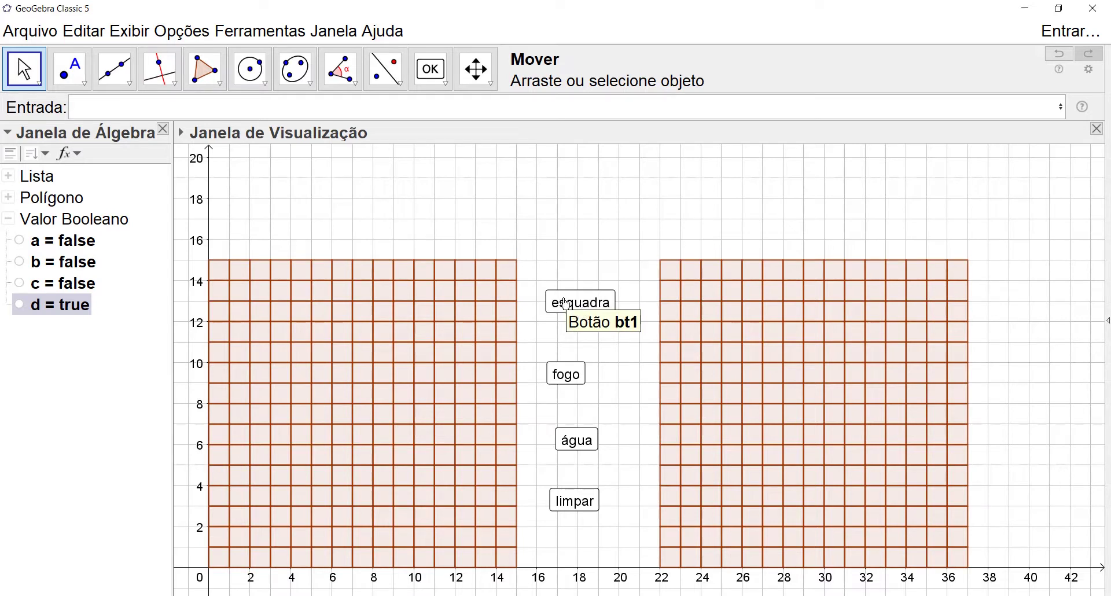
Select all four buttons and make their text bold with white as the foreground colour
left_click_drag(532, 270, 633, 525)
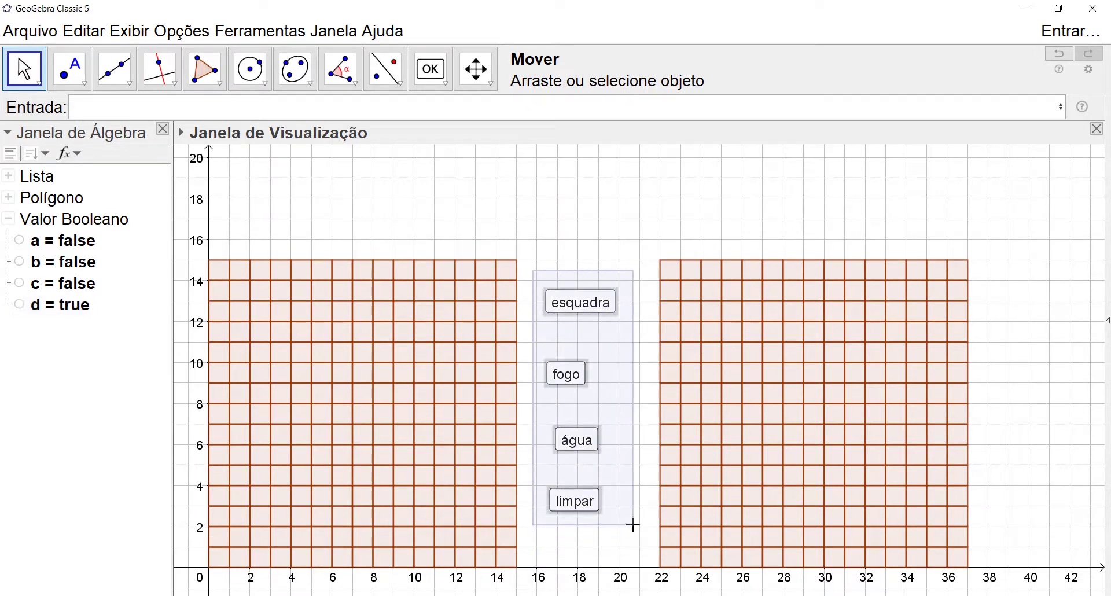
right_click(589, 308)
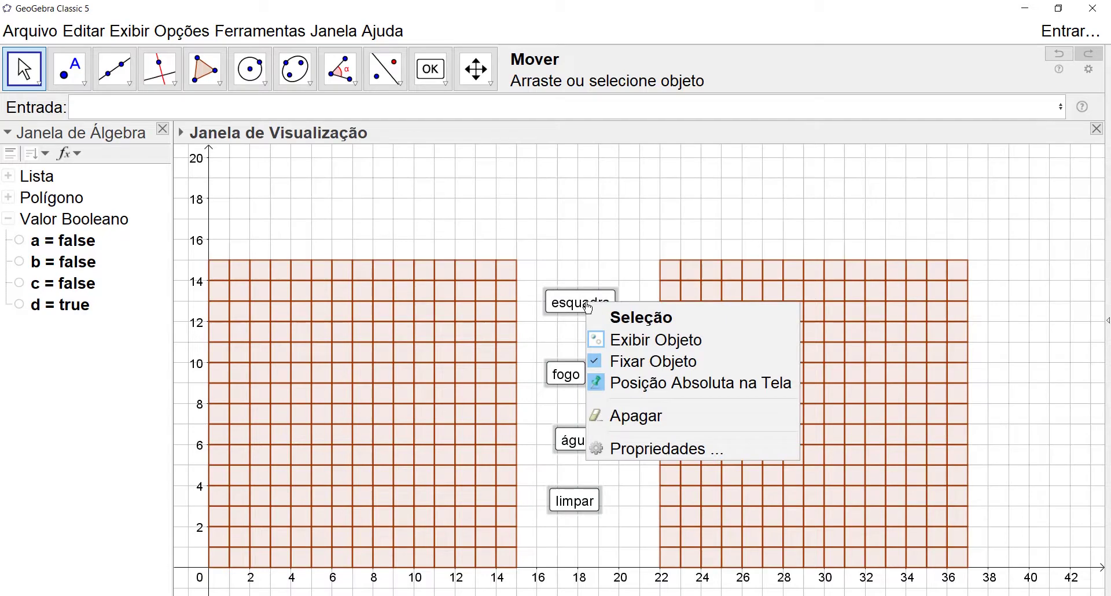
left_click(640, 451)
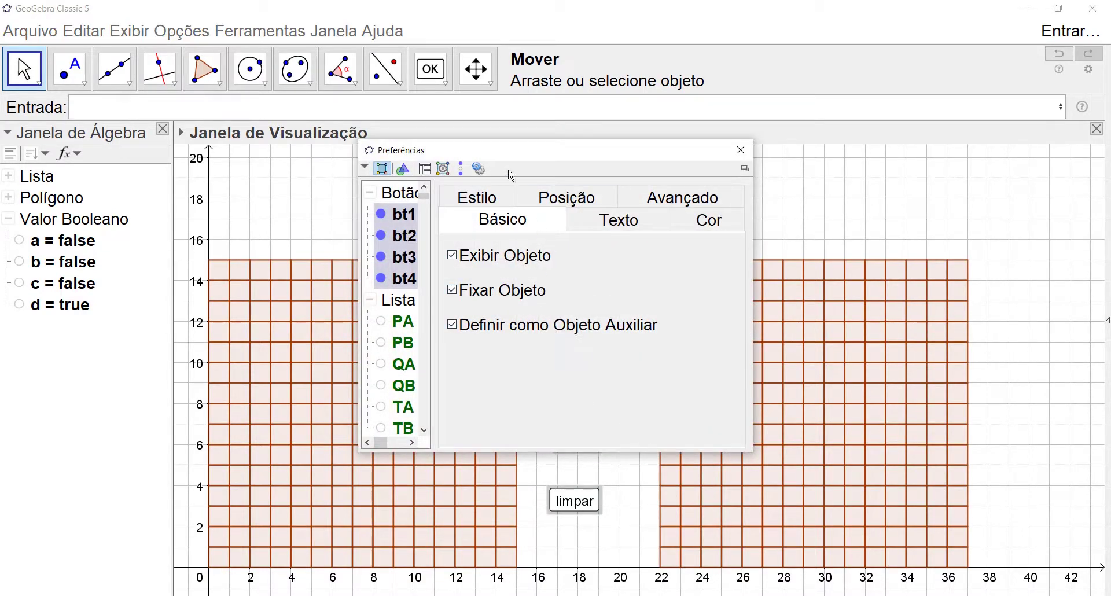
left_click(612, 226)
left_click(709, 250)
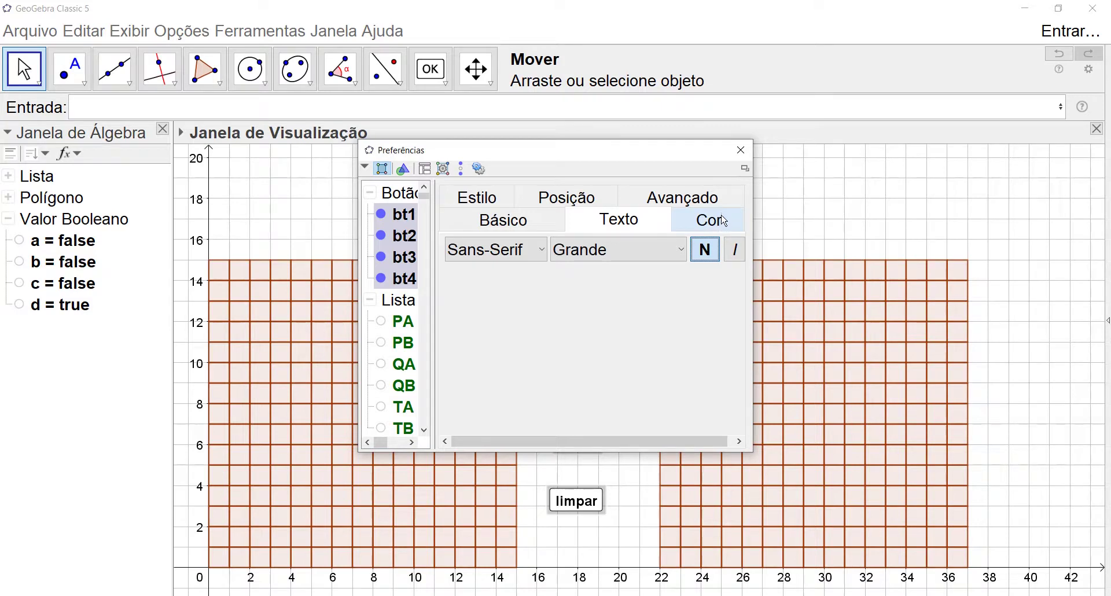
left_click(724, 221)
left_click(454, 249)
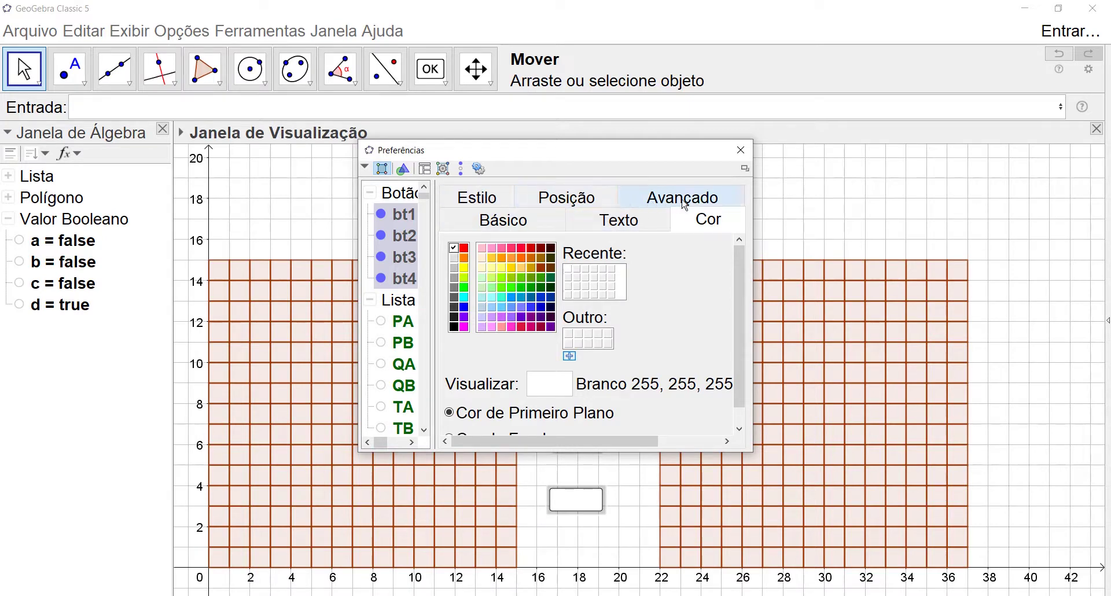
Give the four buttons a fixed size with a width of 150 px
left_click(483, 200)
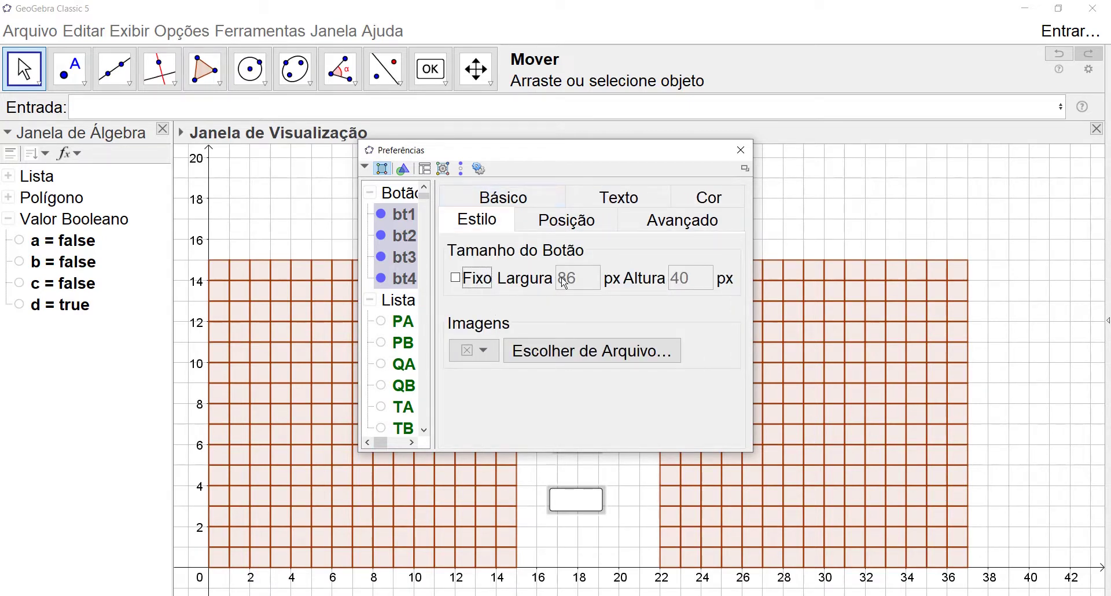
left_click(455, 277)
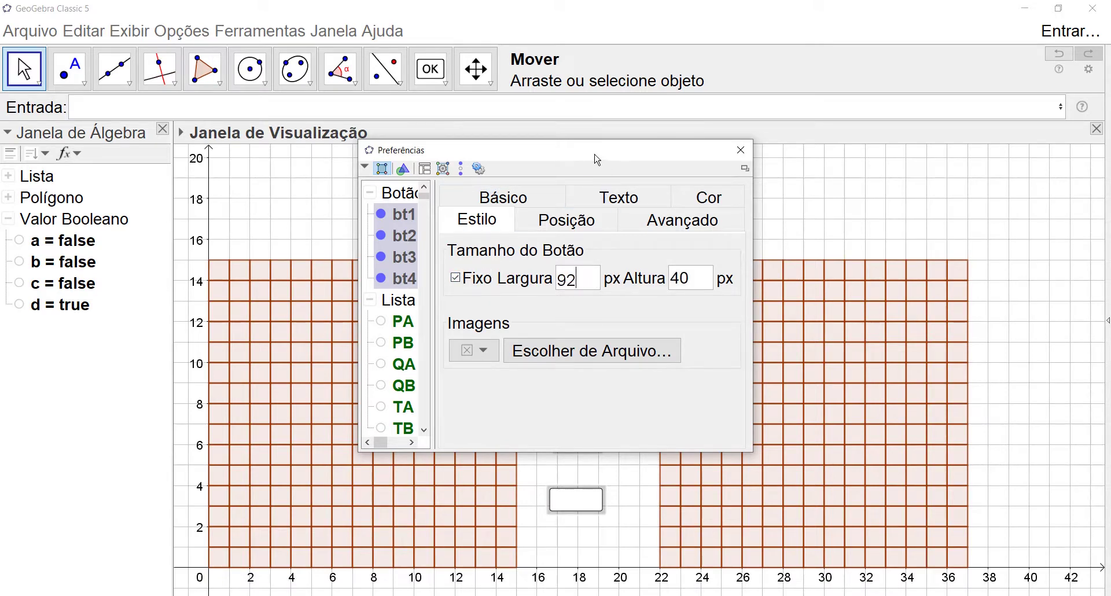
left_click_drag(599, 159, 898, 232)
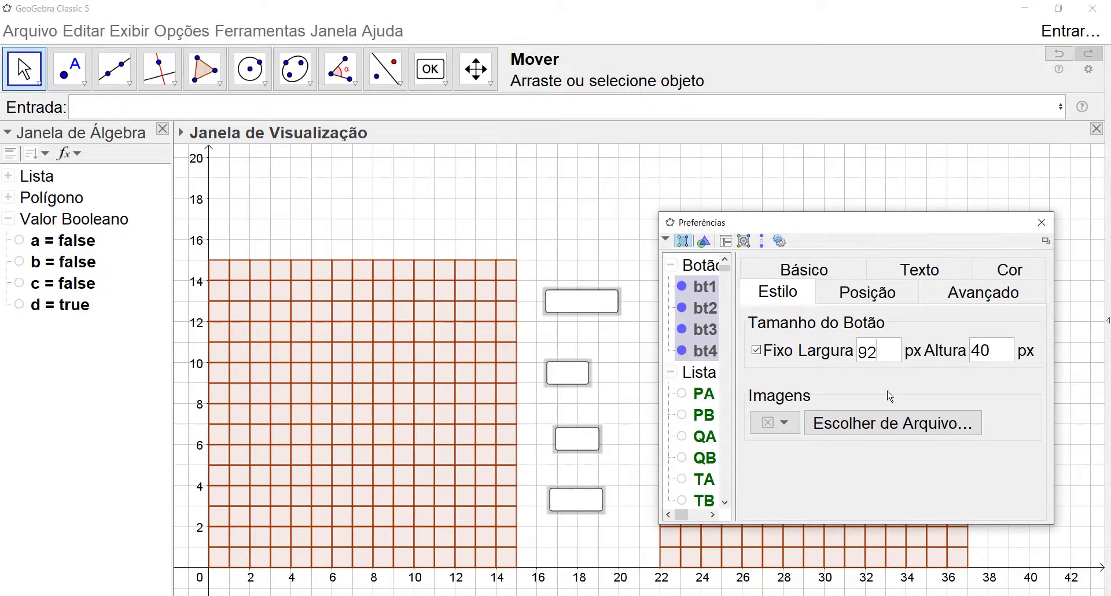
key("BackSpace")
key("BackSpace")
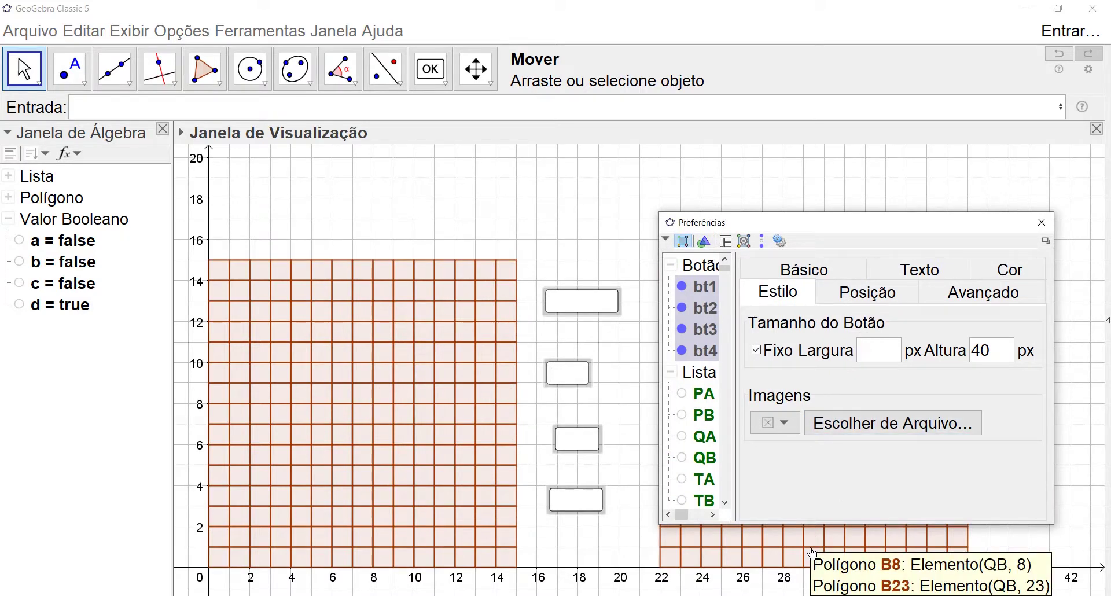
type("150")
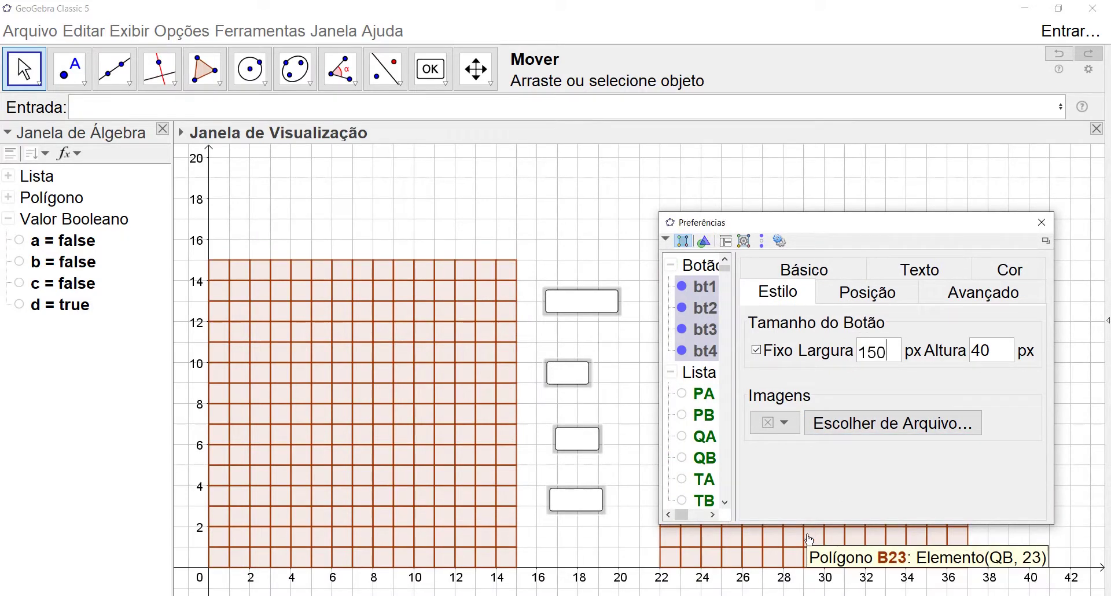
left_click(1043, 226)
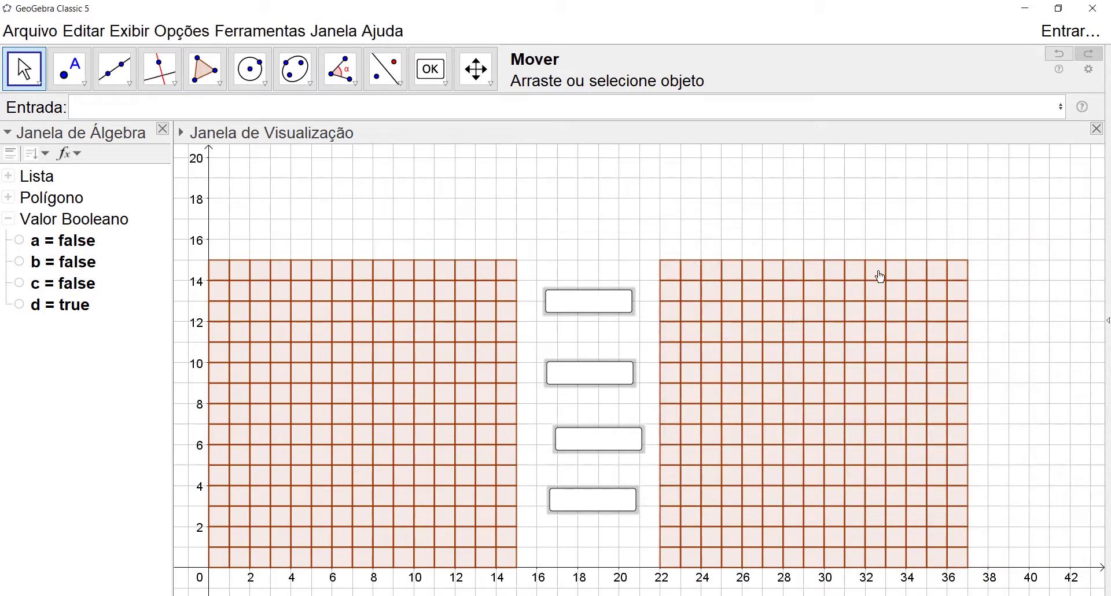
Set the button backgrounds to grey for esquadra, red for fogo, blue for água and green (0, 153, 0) for limpar
left_click(603, 221)
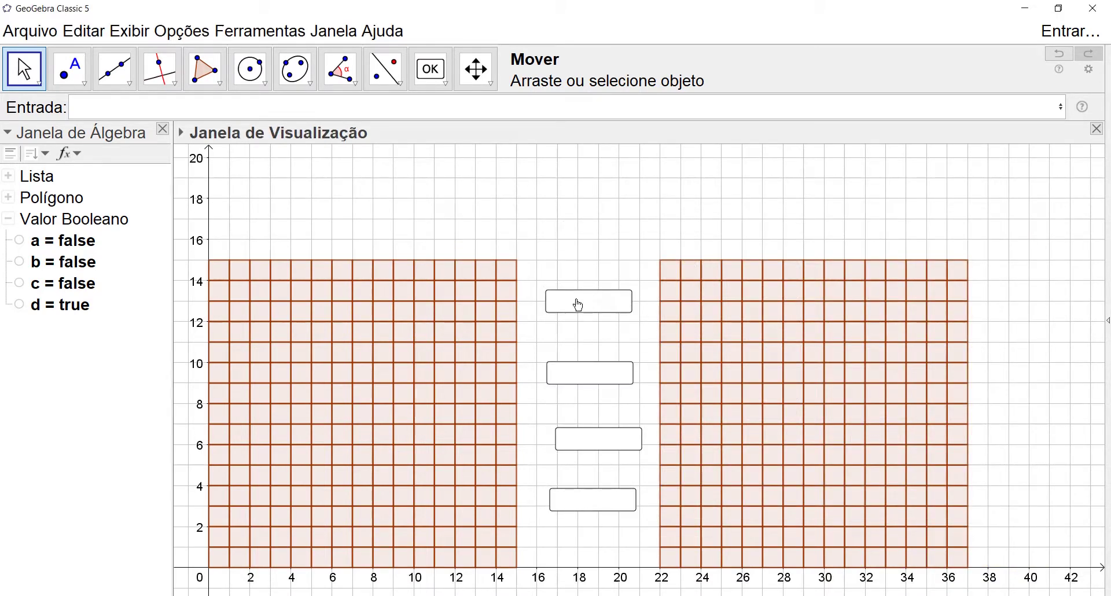
right_click(578, 300)
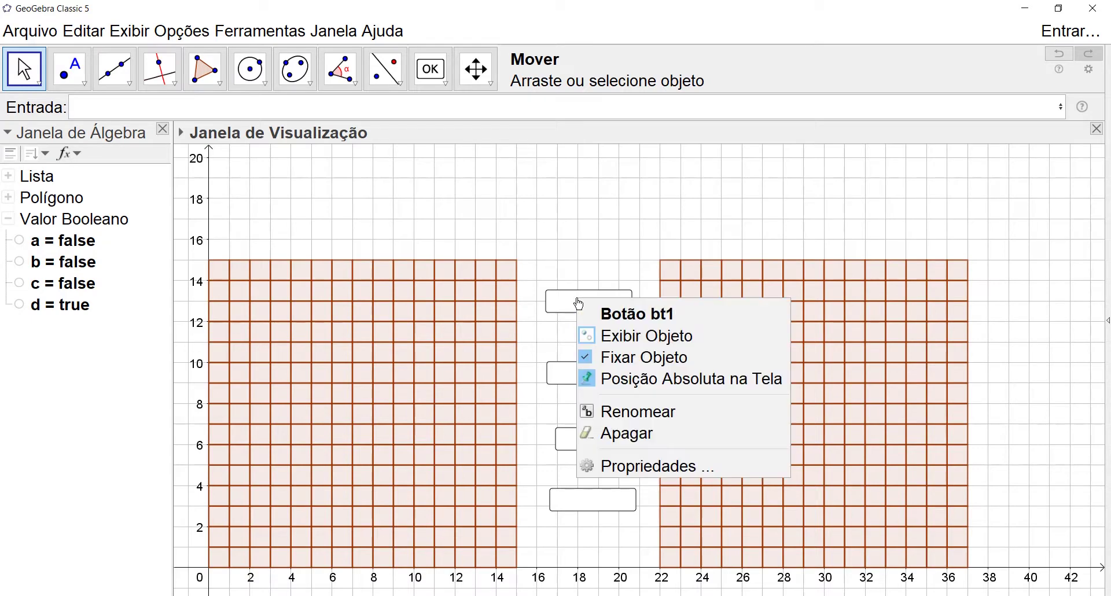
left_click(633, 469)
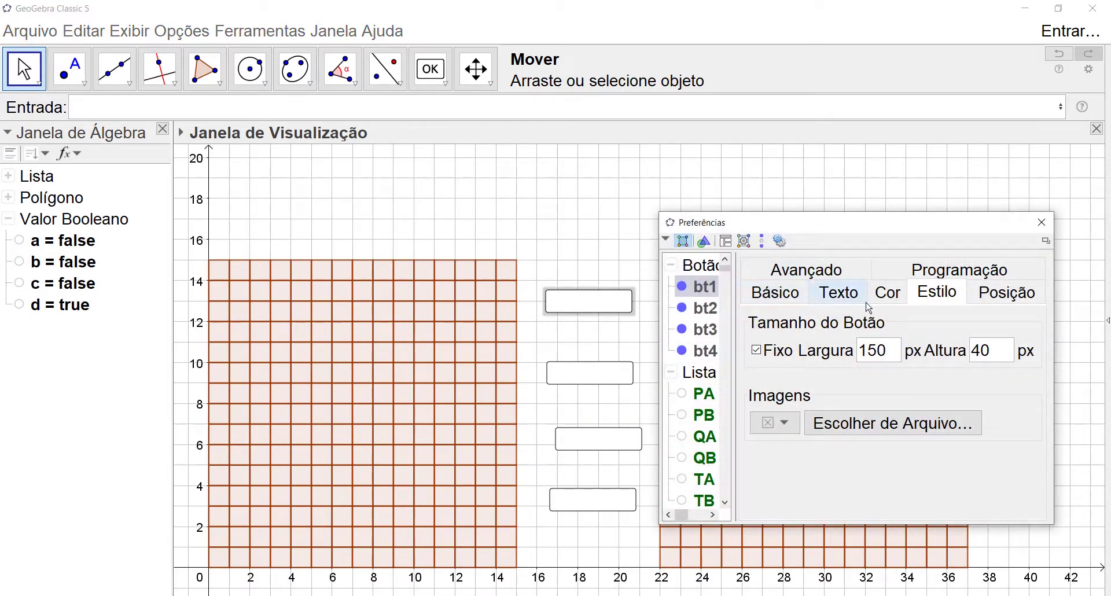
left_click(888, 293)
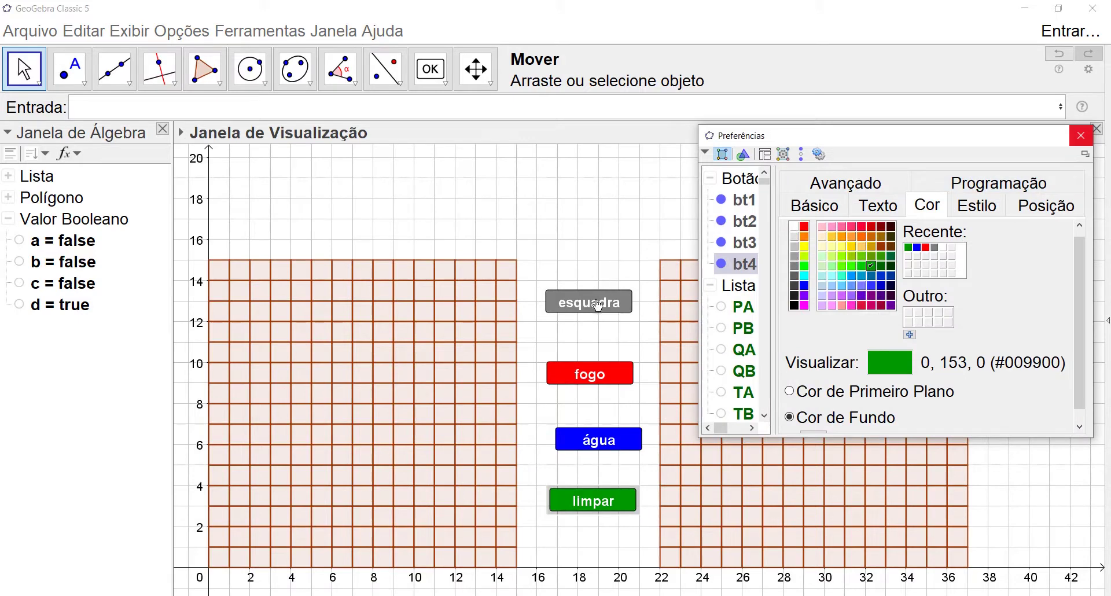
left_click(1081, 135)
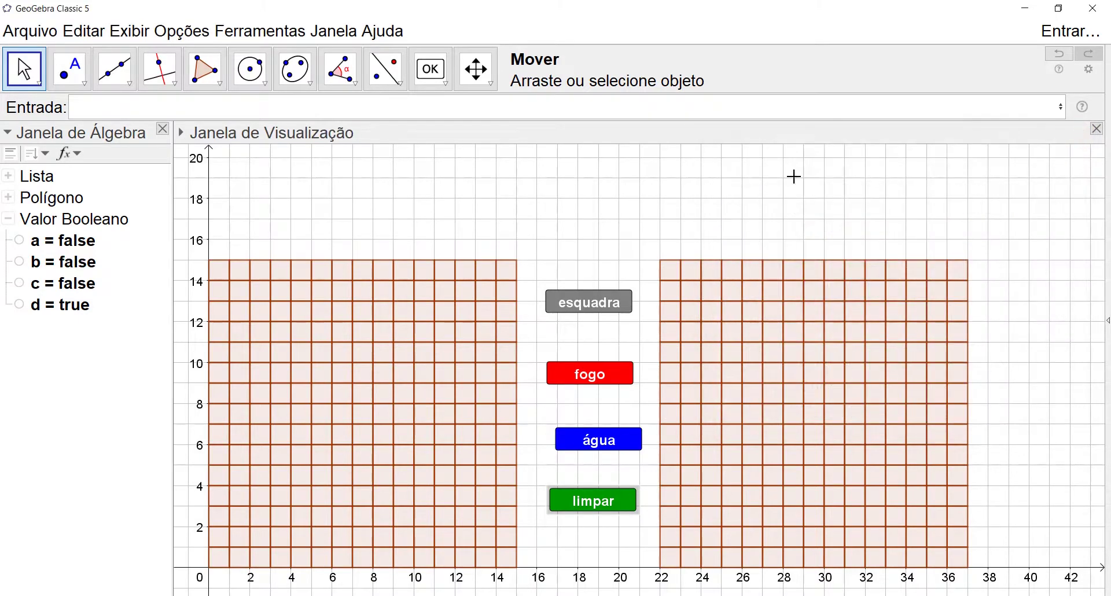
Set the graphics view's point capturing to Fixar à Malha
left_click(252, 159)
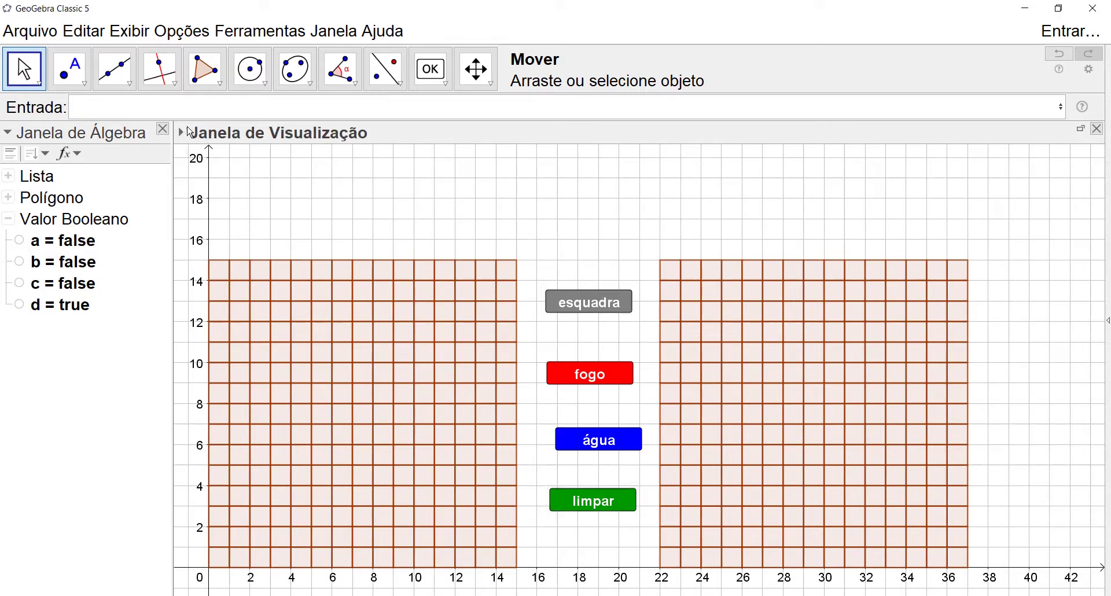
left_click(182, 132)
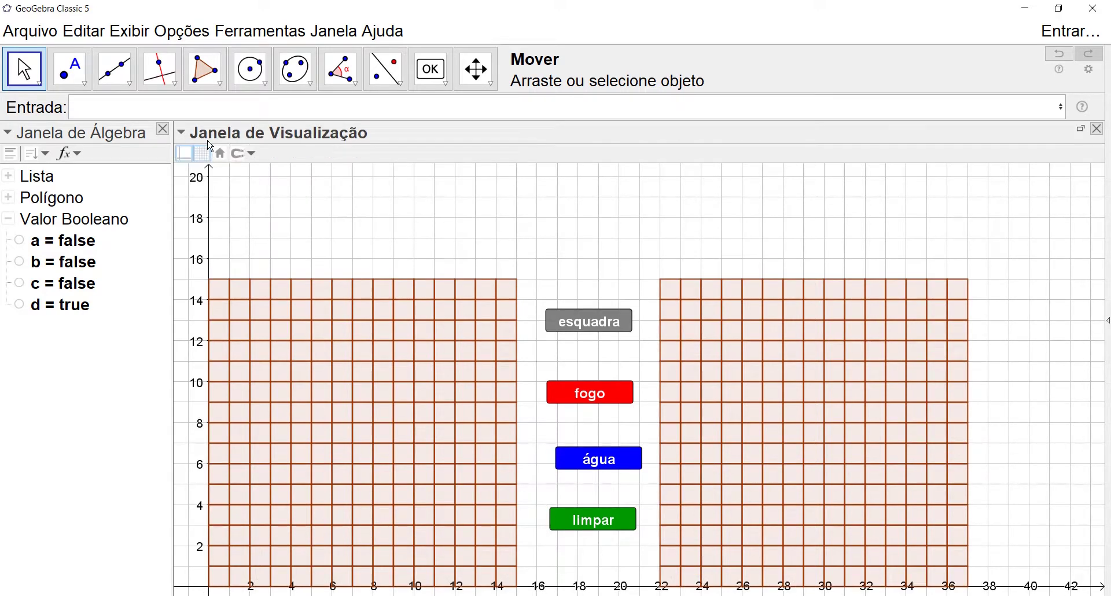
left_click(248, 154)
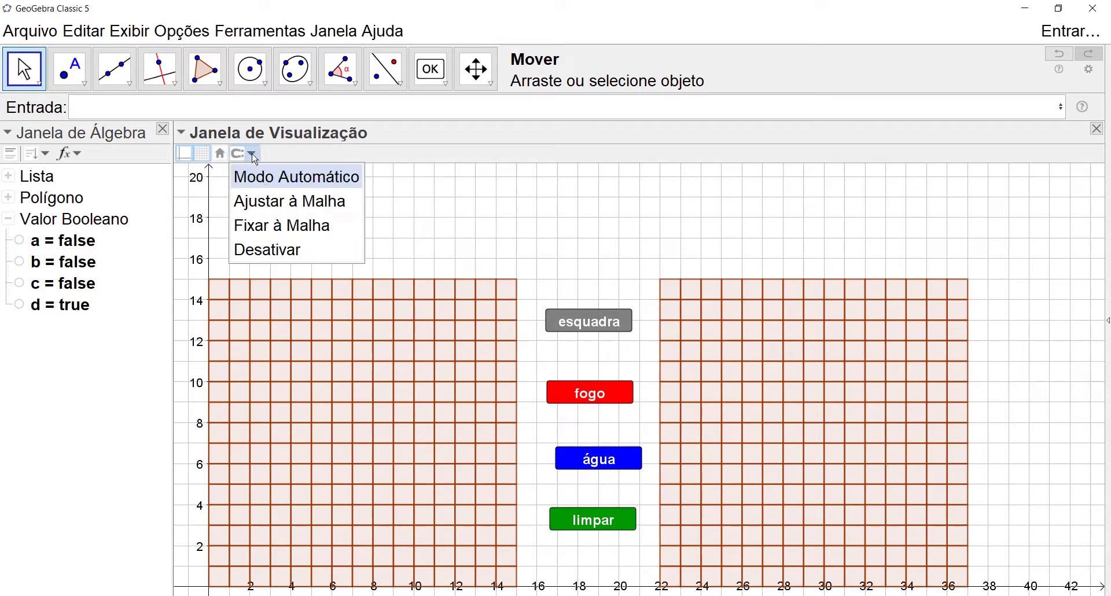
left_click(295, 230)
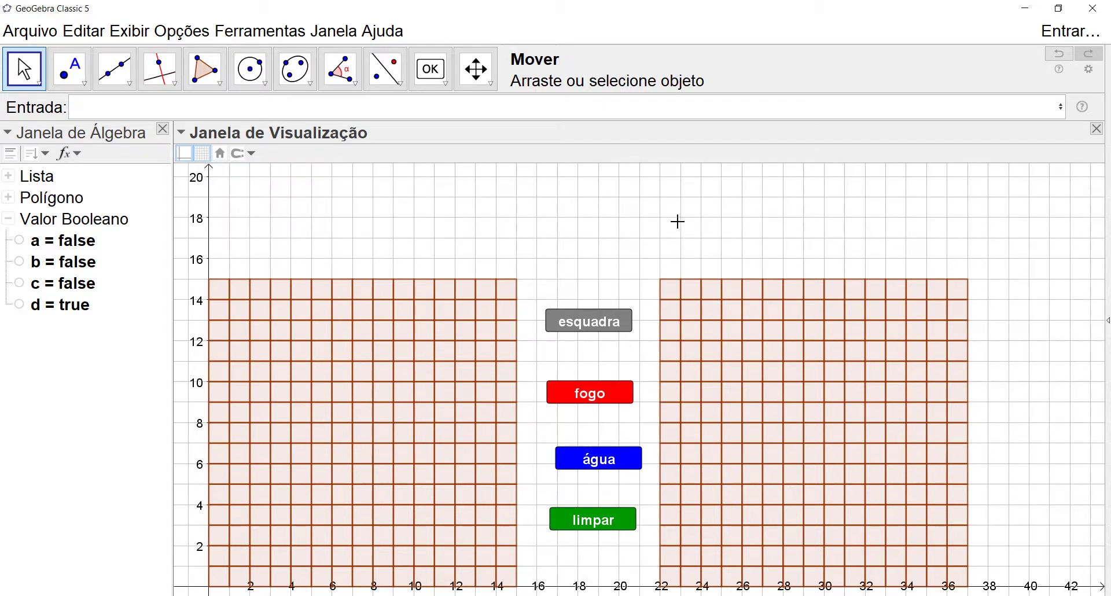
Select all four coloured buttons together and bring up the options for the selection
left_click_drag(555, 243, 556, 225)
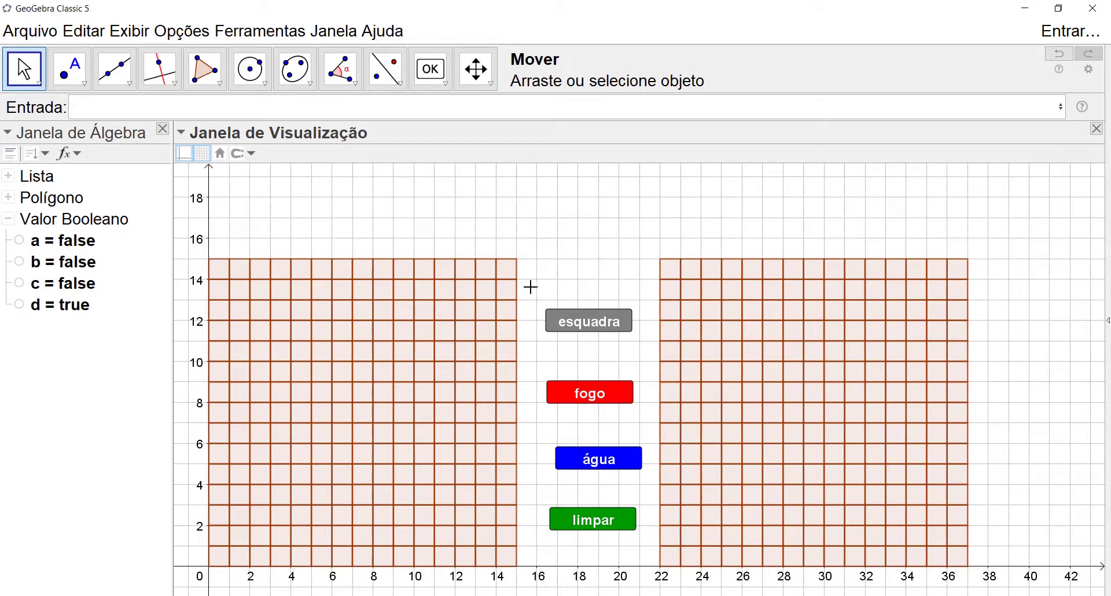
left_click_drag(531, 287, 645, 547)
right_click(592, 316)
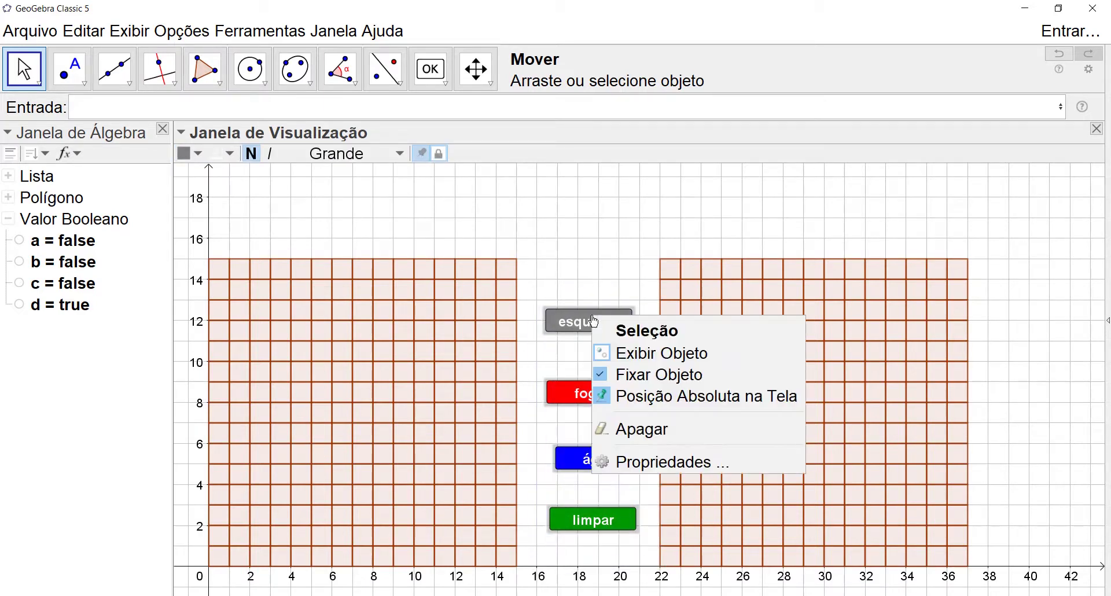
Unlock the four selected buttons and turn off their absolute screen position
left_click(656, 379)
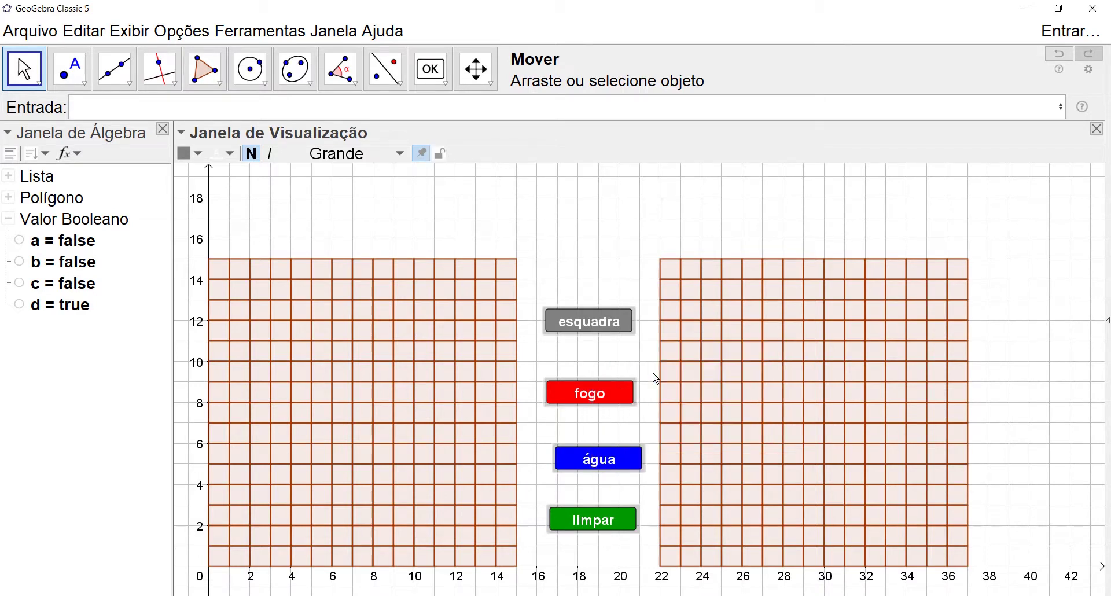
right_click(609, 322)
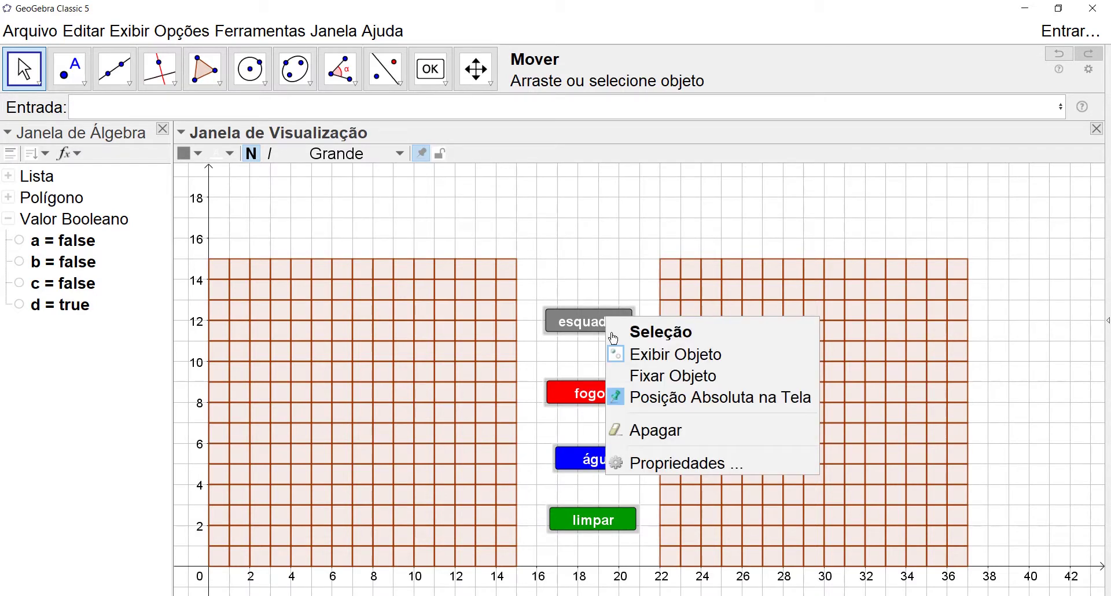
left_click(671, 399)
Arrange the esquadra, fogo, água and limpar buttons in an evenly spaced column between the two grids, with their left edges at x = 16
left_click(610, 324)
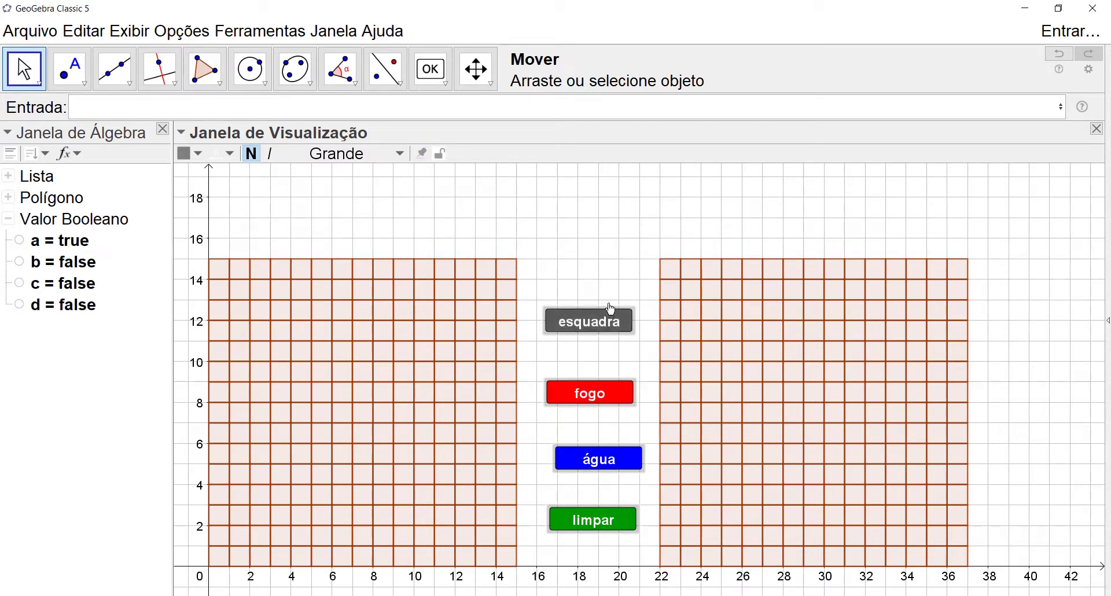
left_click(579, 280)
left_click_drag(588, 320, 582, 311)
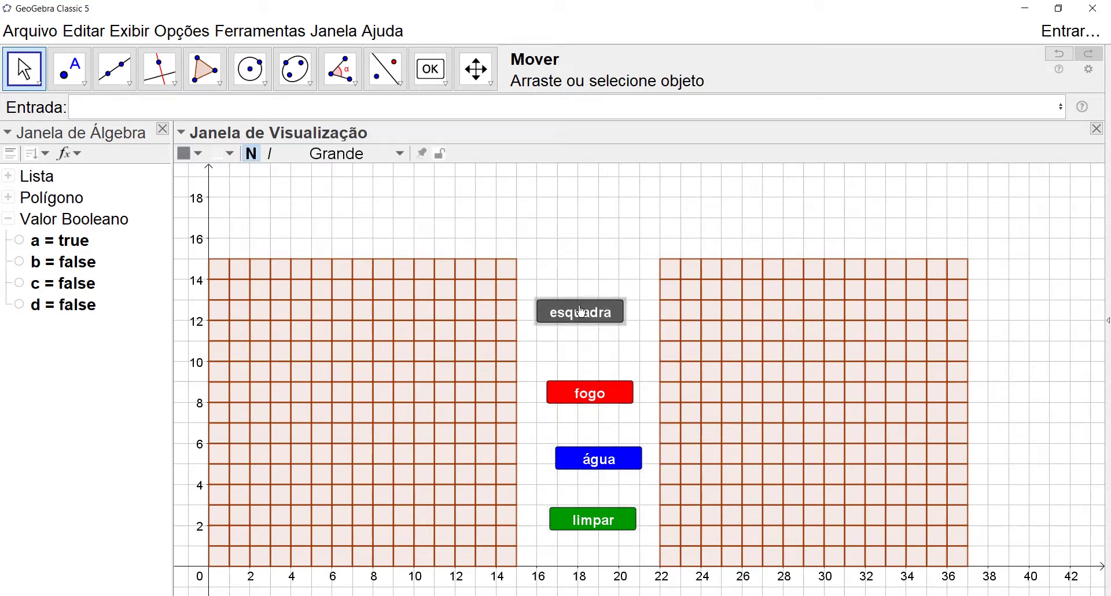
left_click(590, 359)
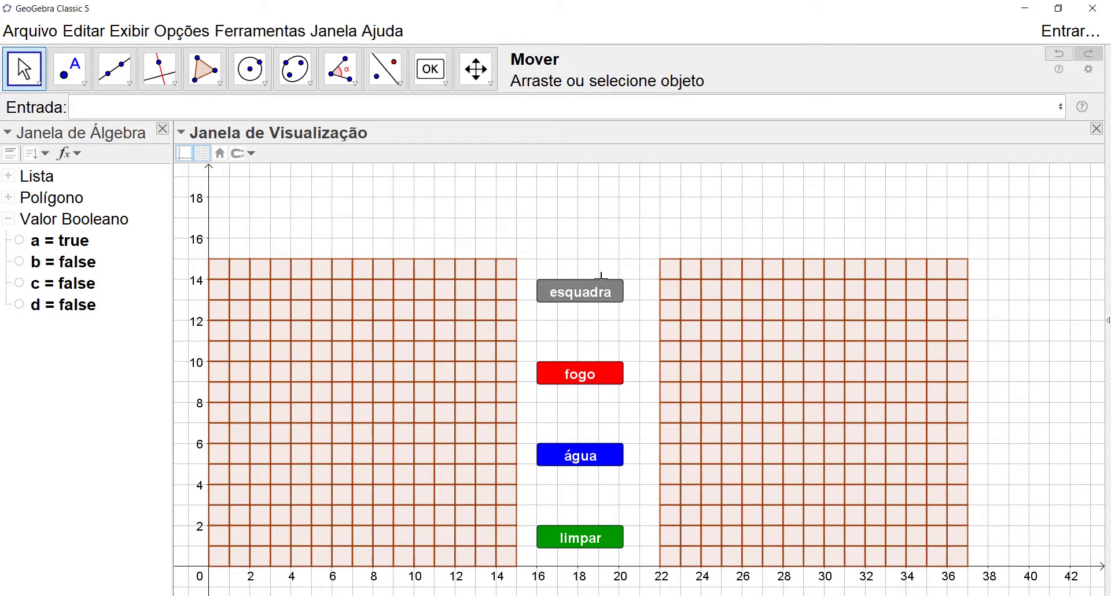
Fix the esquadra button in place and test it
left_click_drag(526, 267, 652, 564)
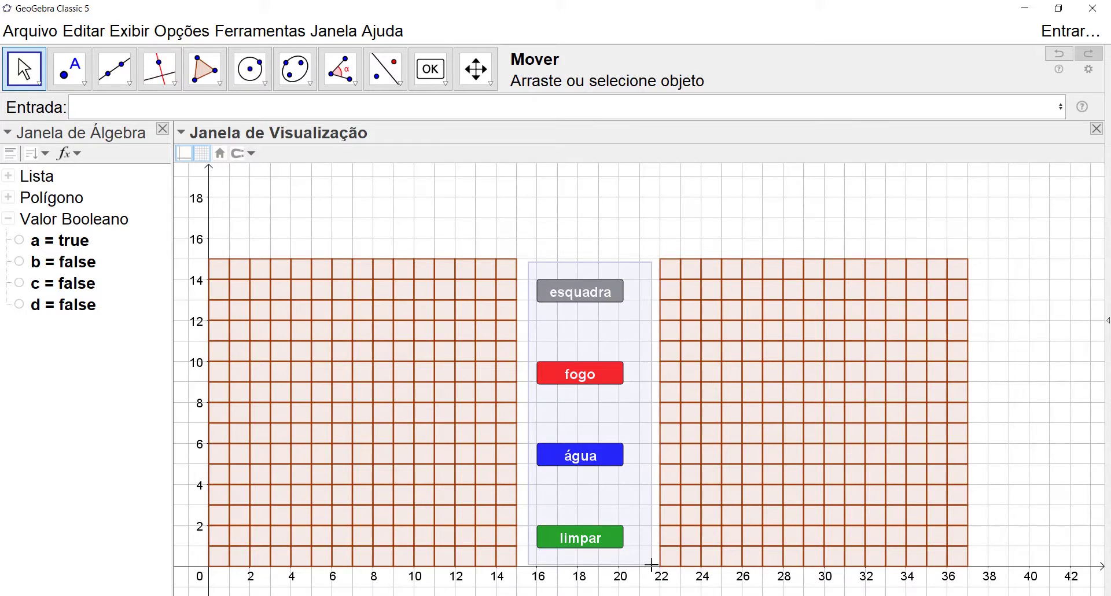
right_click(579, 293)
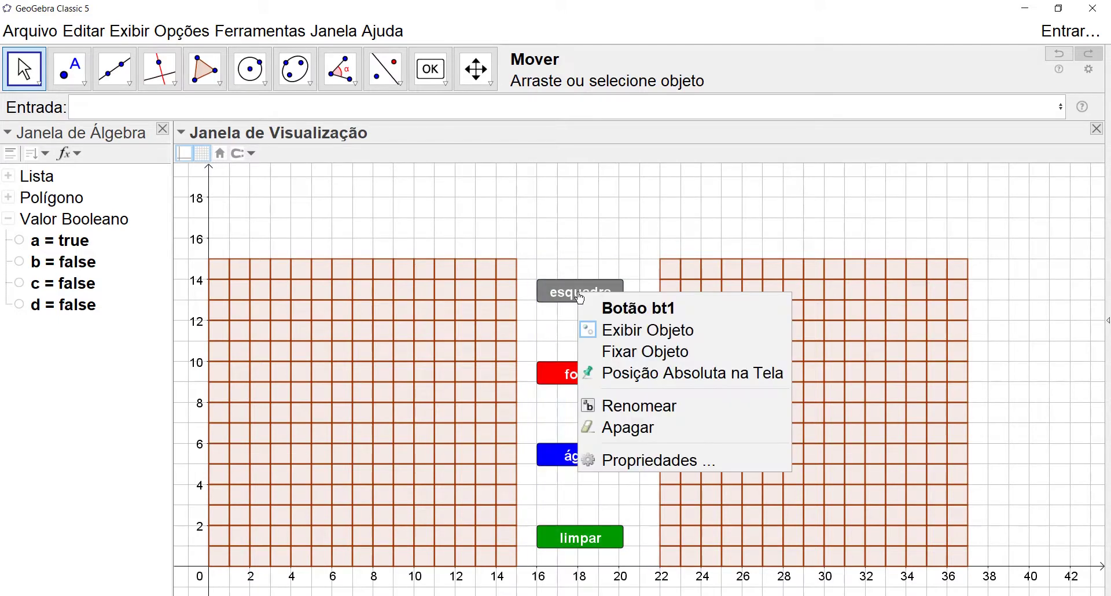
left_click(650, 352)
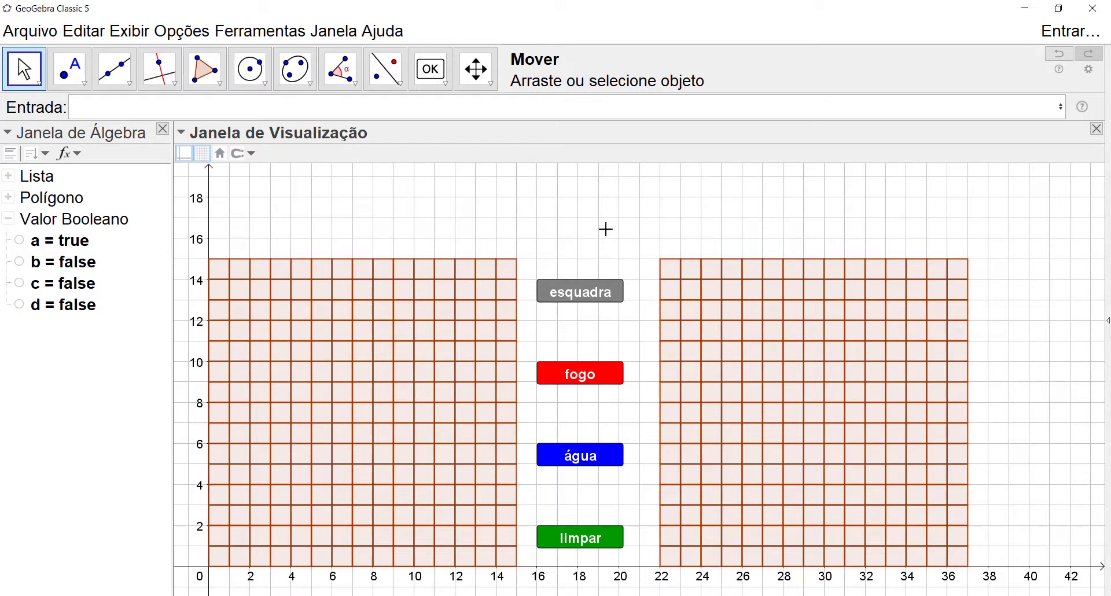
left_click(590, 292)
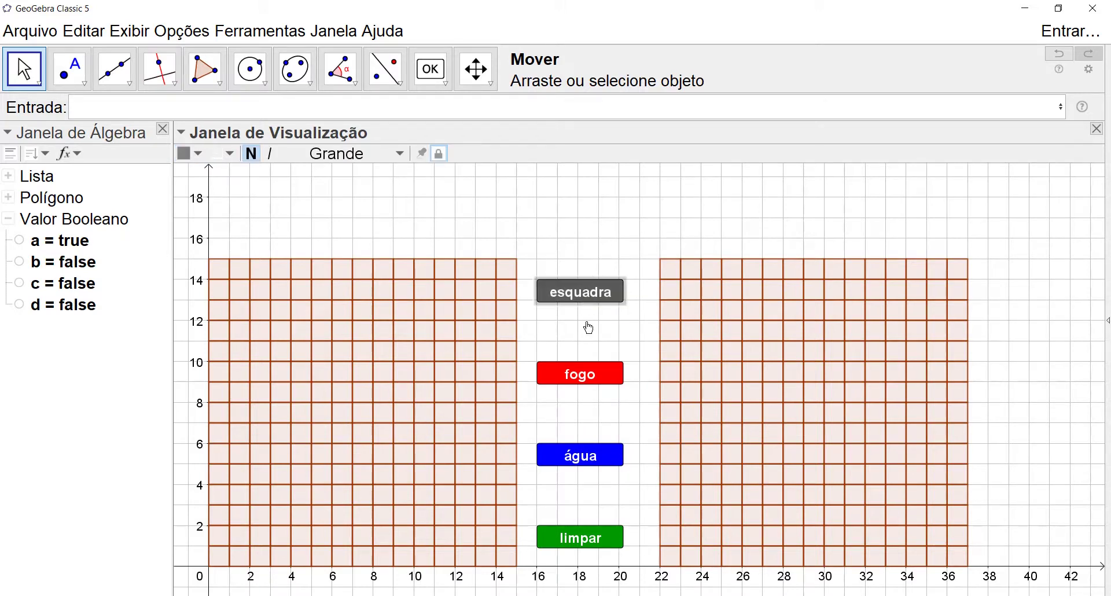
Activate the fogo button and fix it in place
left_click(586, 369)
left_click_drag(587, 366, 582, 377)
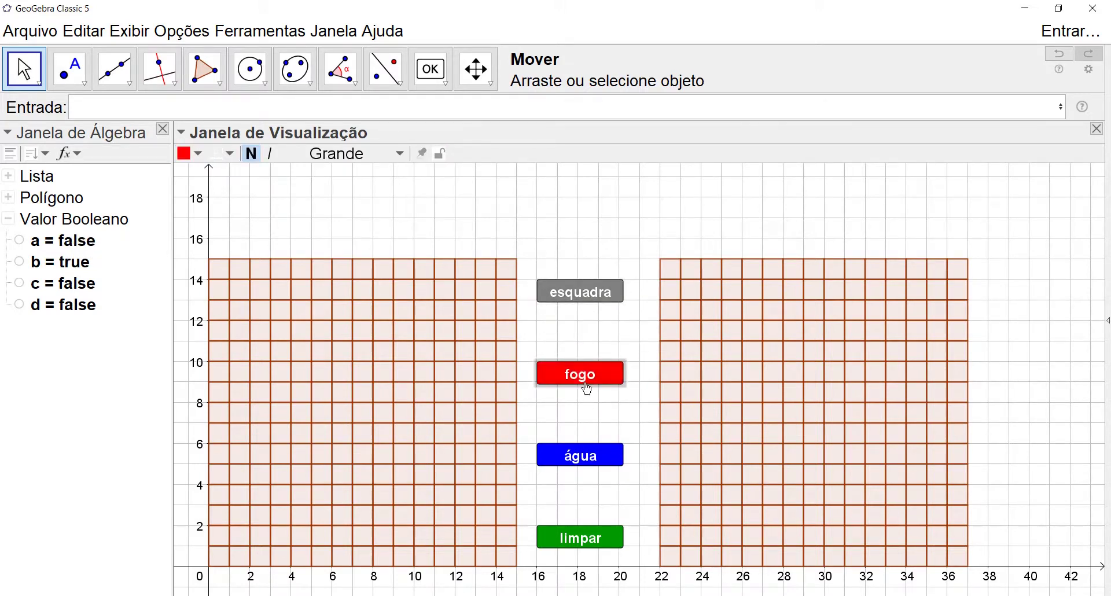
right_click(585, 376)
left_click(622, 434)
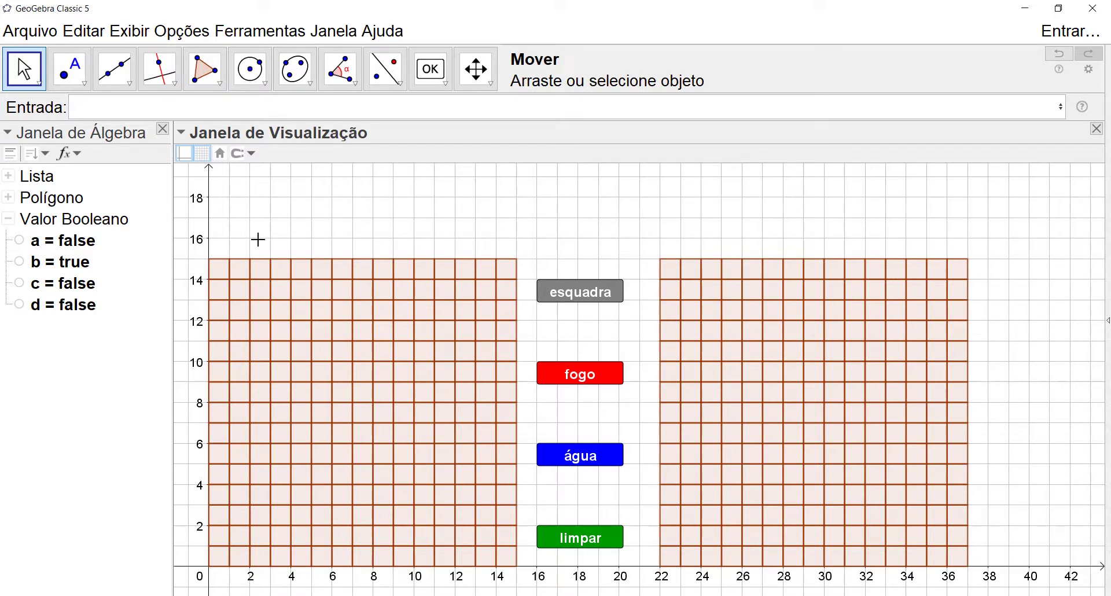
Select several cells of the first grid to check how they respond, and clear the selection
left_click(315, 276)
left_click(355, 296)
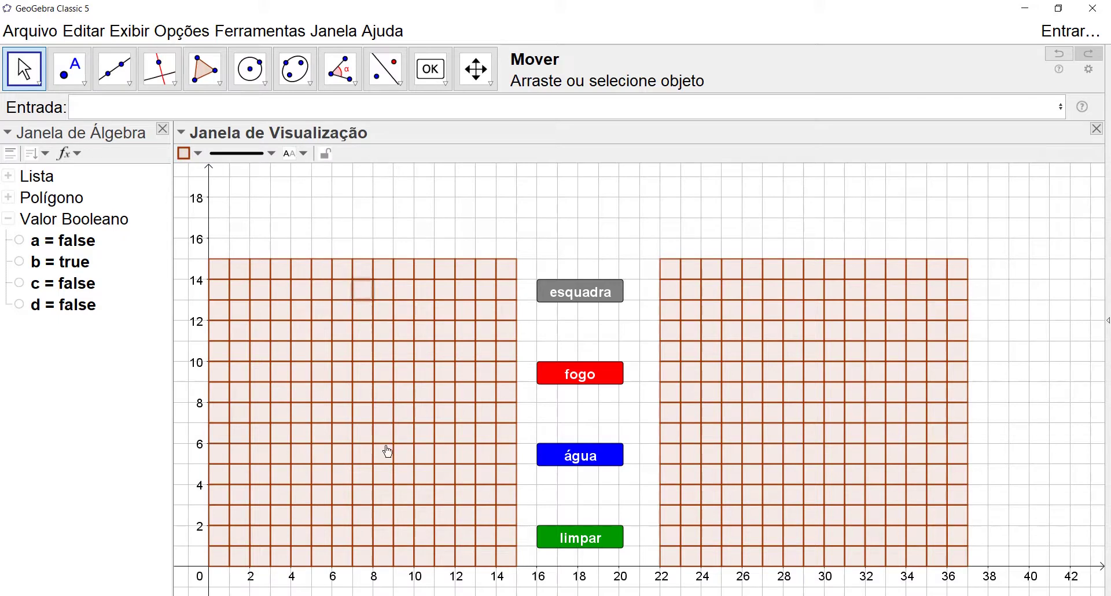
left_click(321, 351)
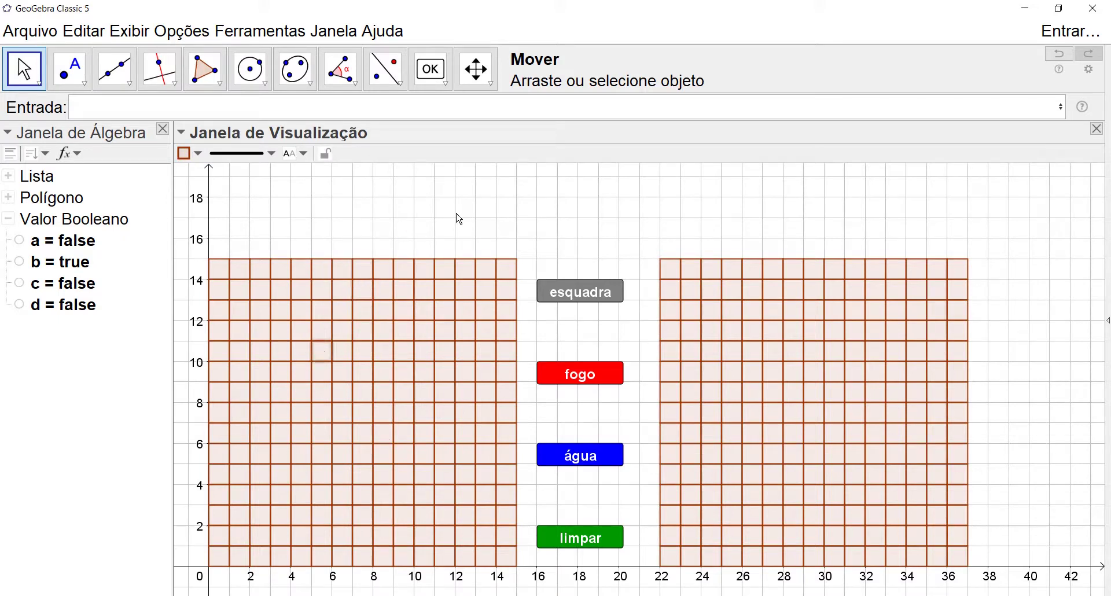
left_click(404, 316)
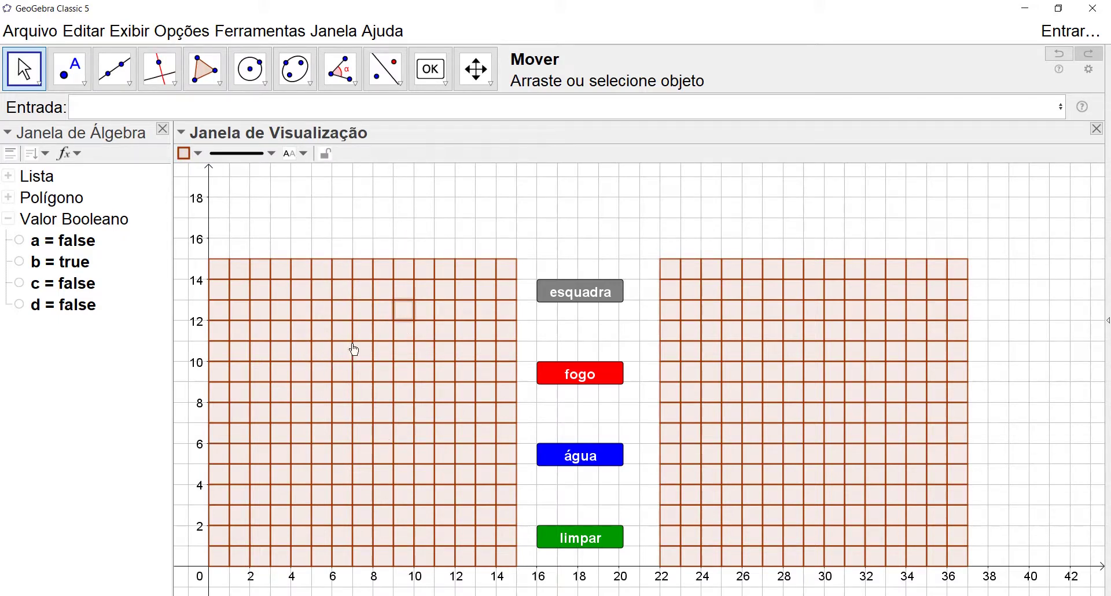
left_click(434, 212)
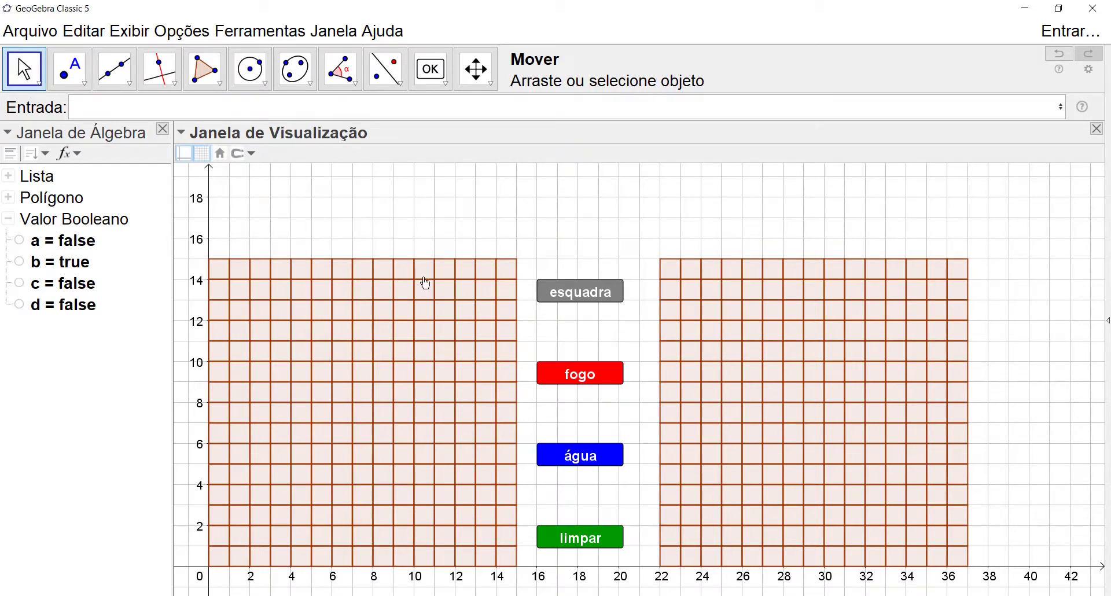
Open the on-click script in the properties of polygon A1, the cell at the origin of the first grid
left_click_drag(460, 215, 479, 172)
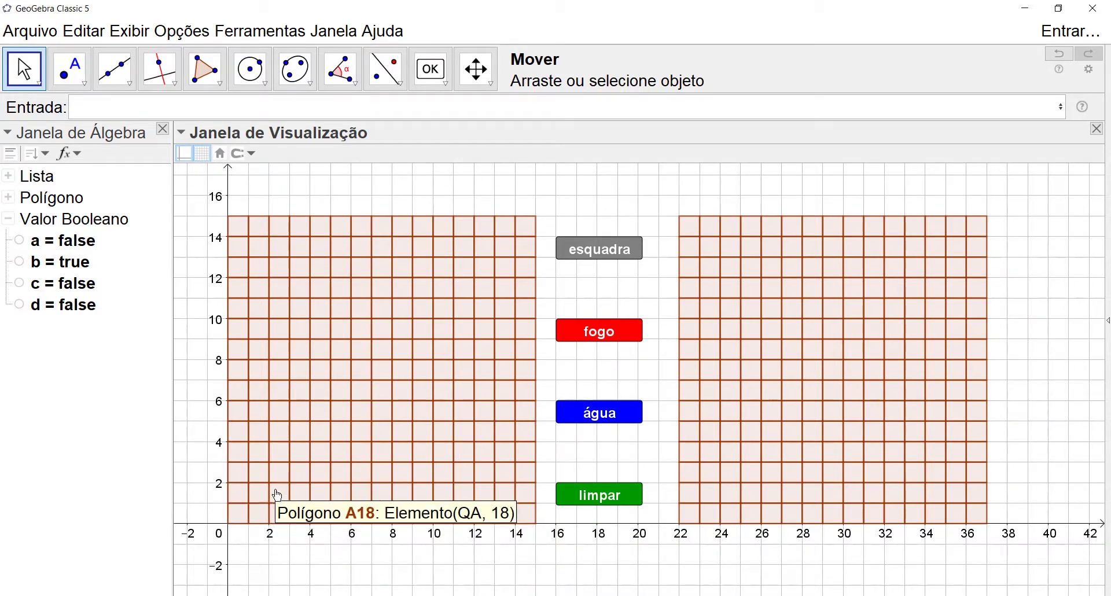
right_click(237, 521)
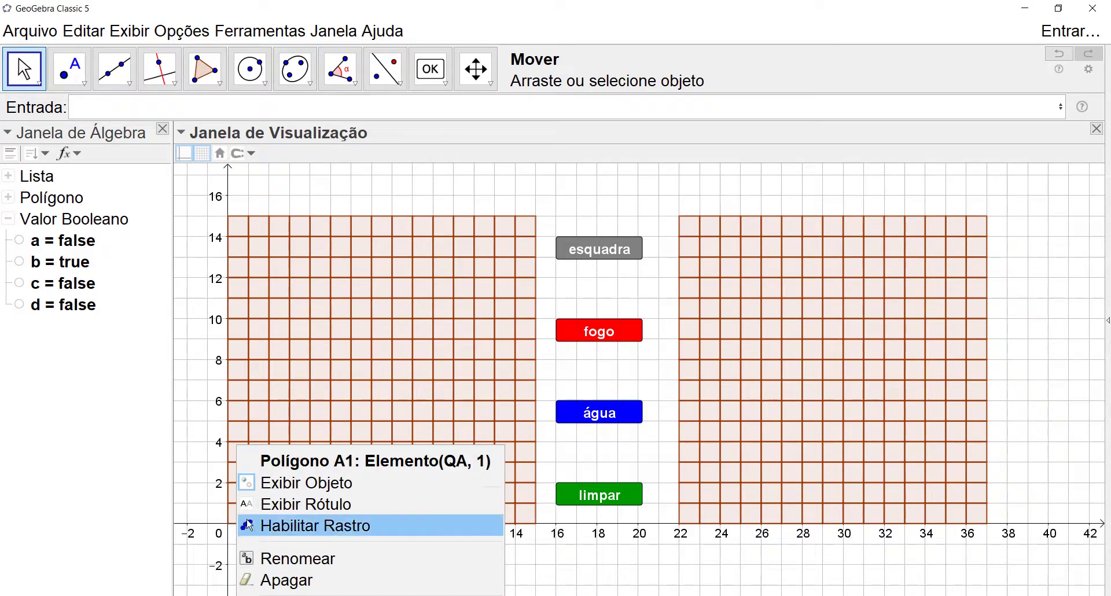
left_click(300, 595)
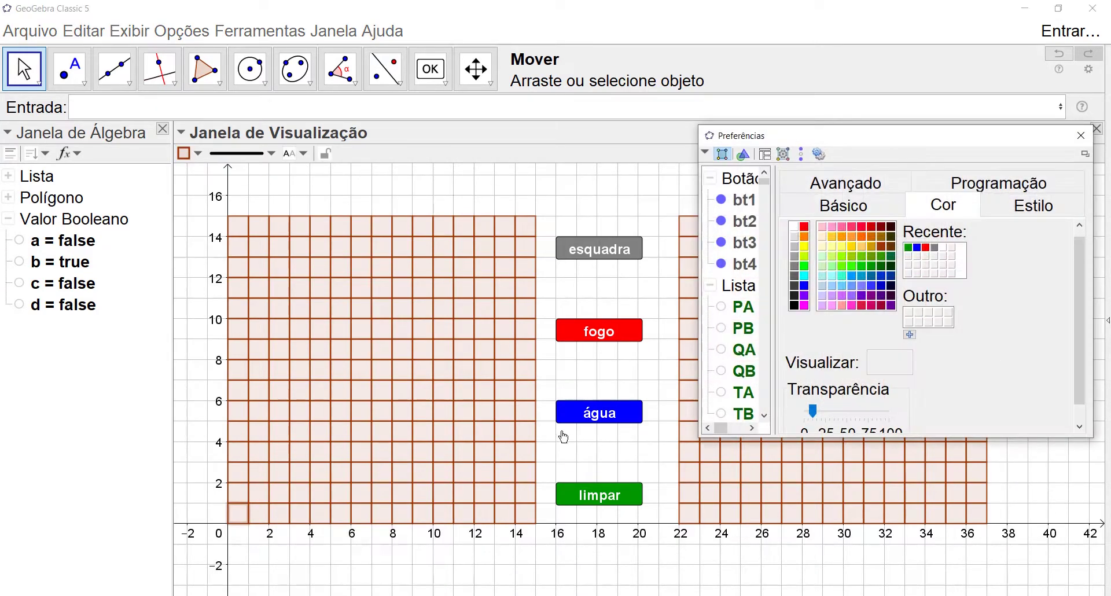
left_click_drag(922, 142, 636, 193)
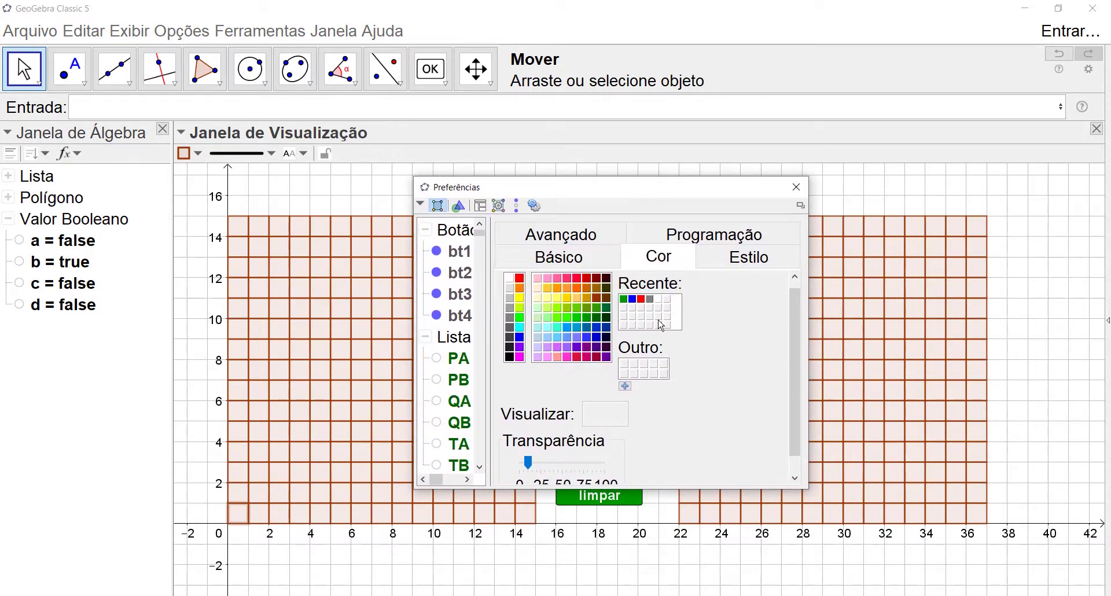
left_click(715, 233)
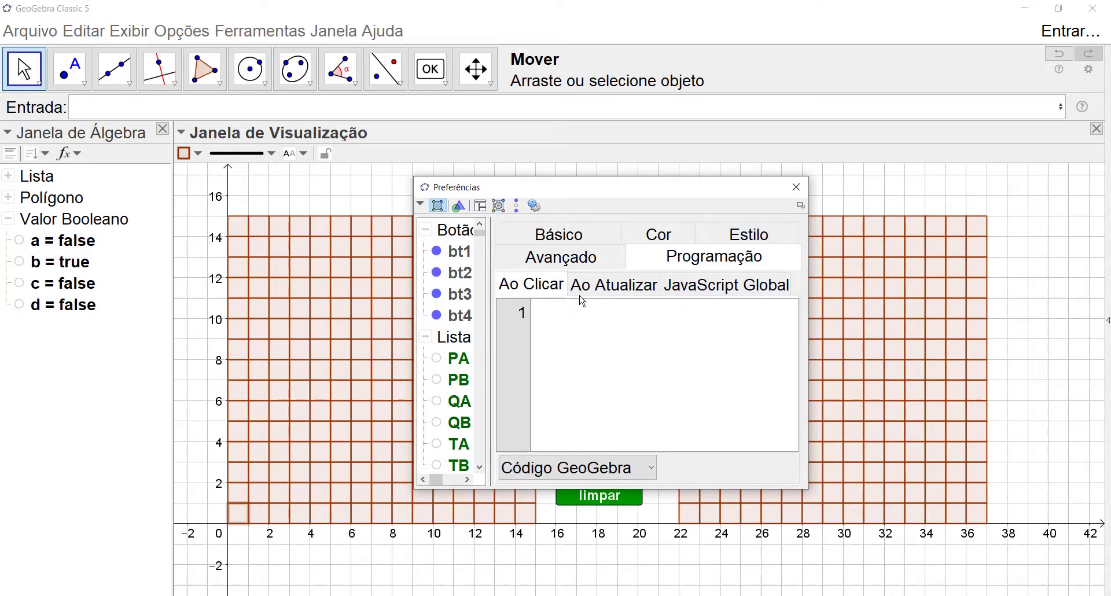
left_click(616, 287)
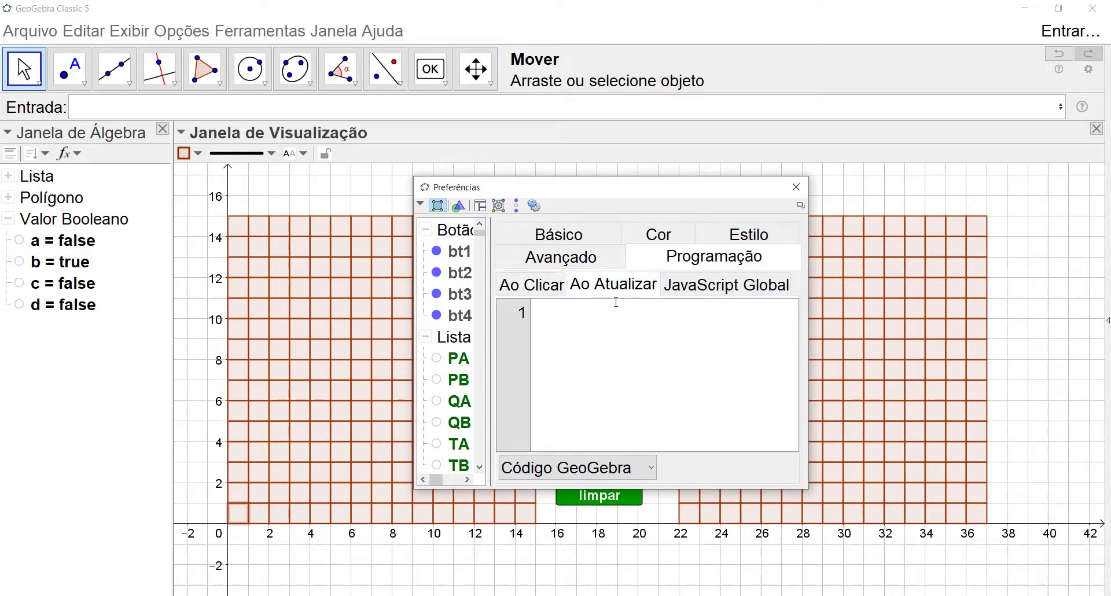
left_click(529, 289)
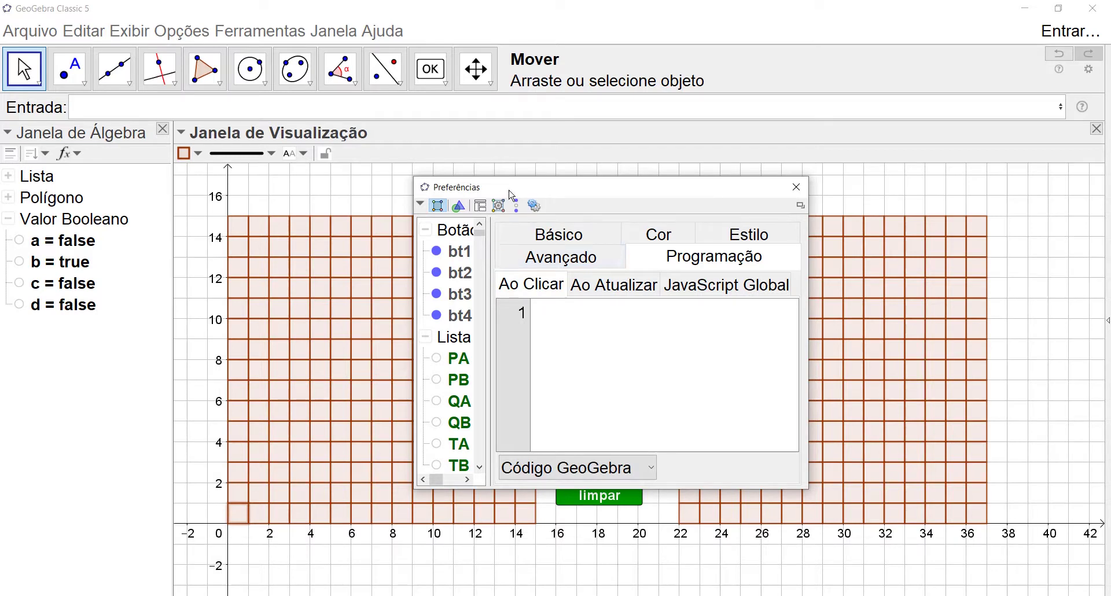
left_click_drag(512, 195, 653, 195)
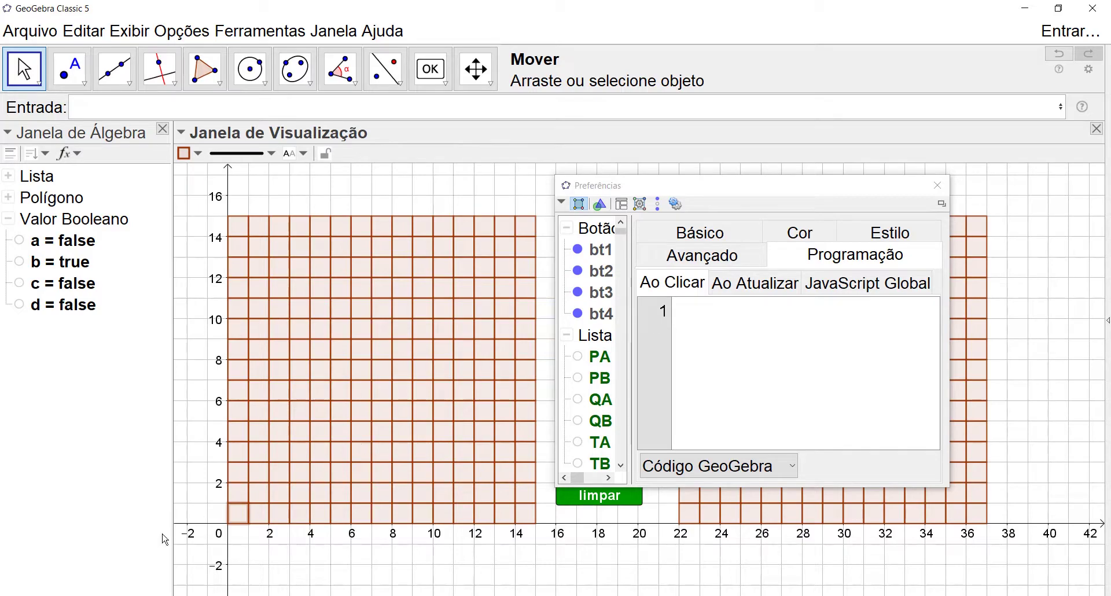
Write the template command DefinirCor(obj, Verm, Verd, Az) in the on-click script of cell A1
left_click(709, 316)
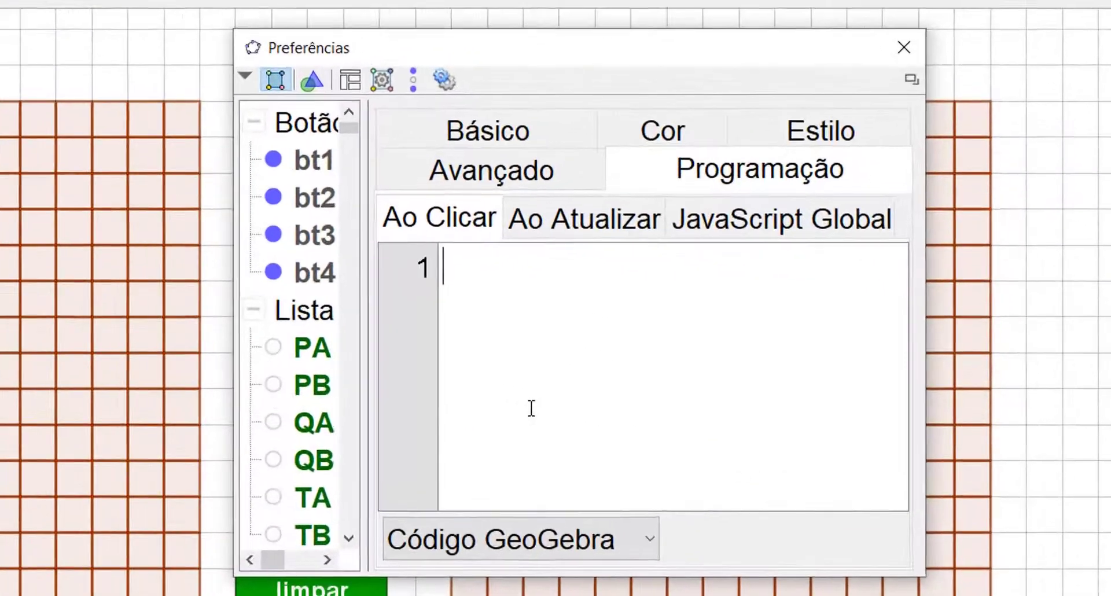
type("Definir")
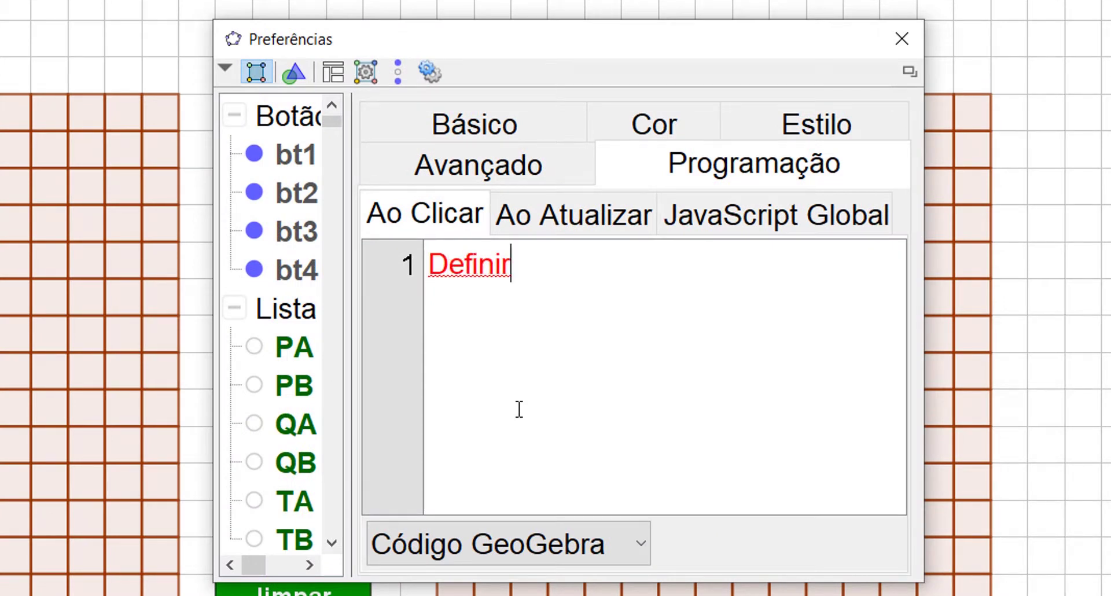
type("Cor(")
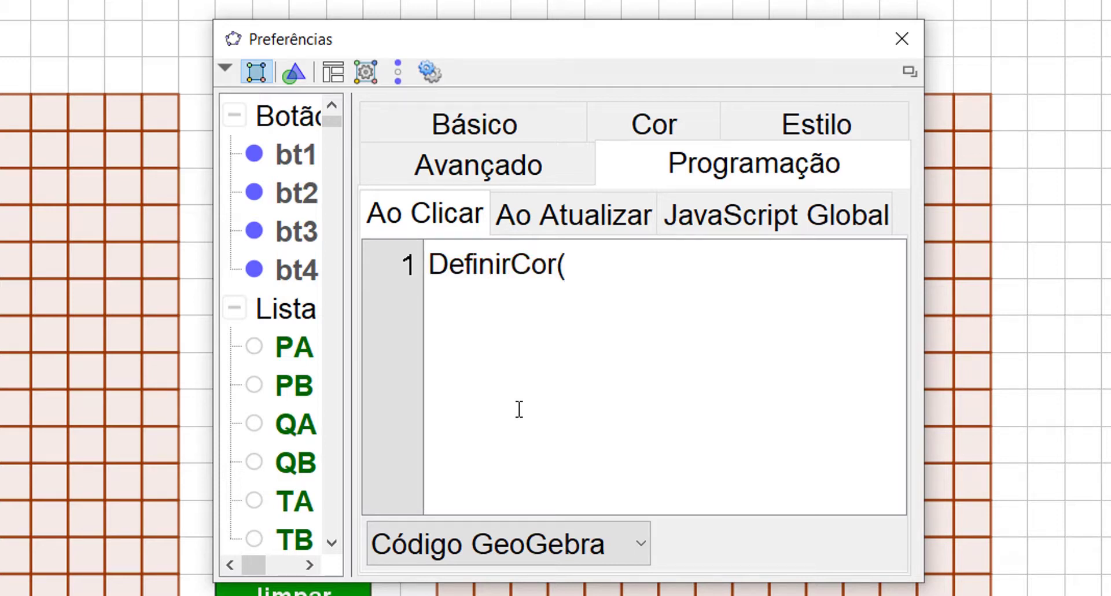
type("obj")
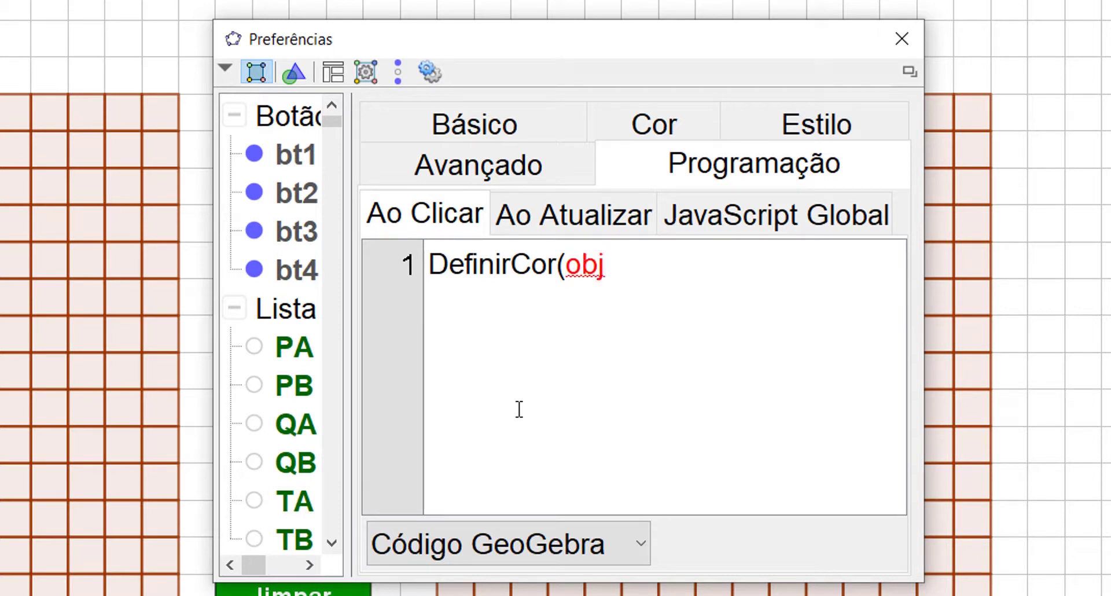
type(", Ve")
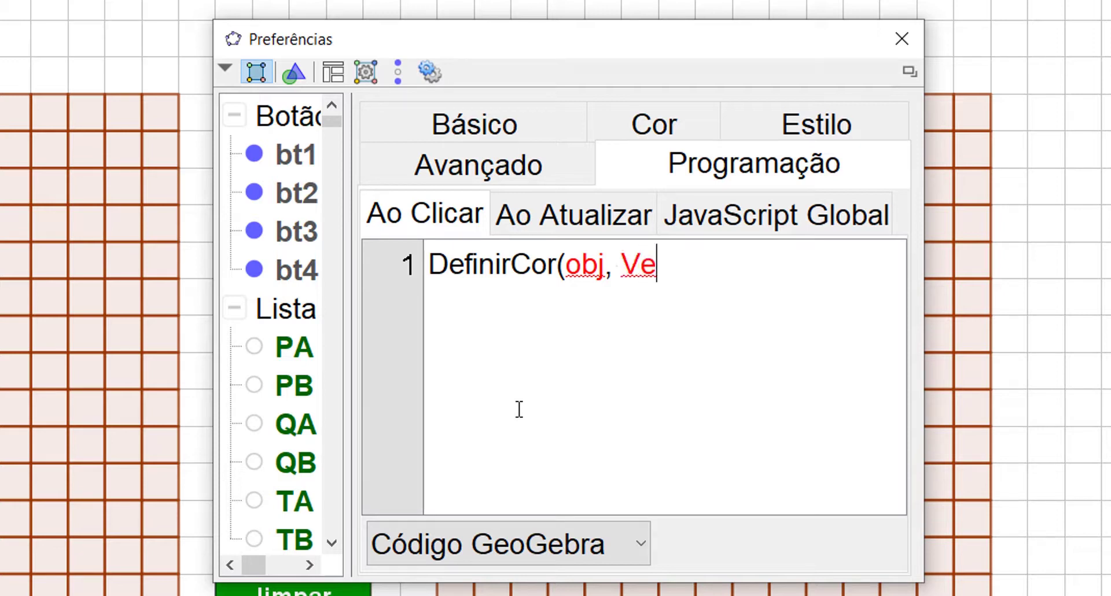
type("rm,")
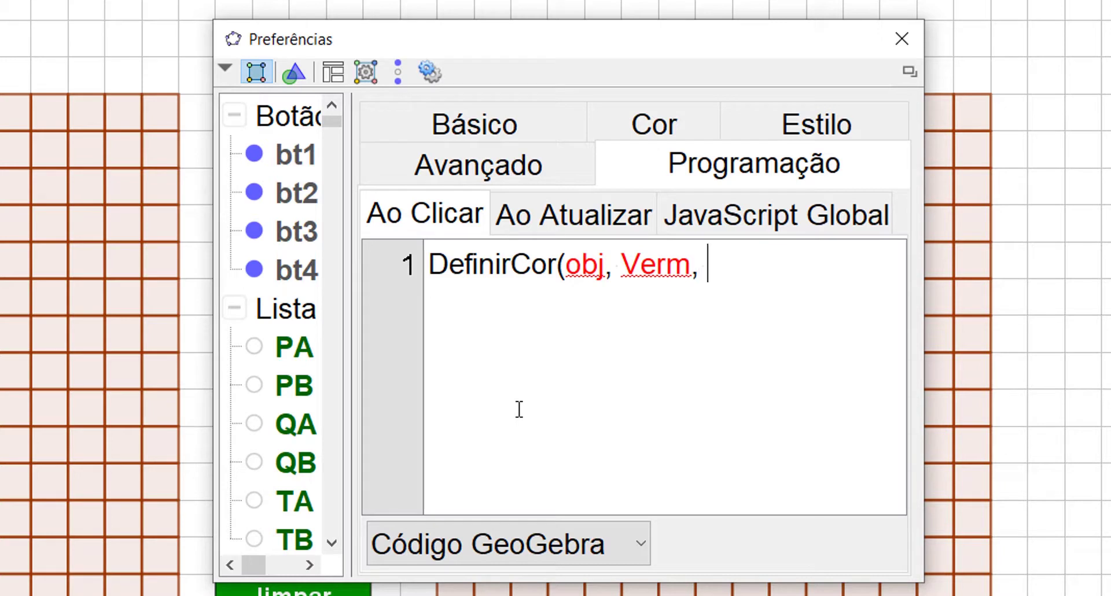
type(" Verd")
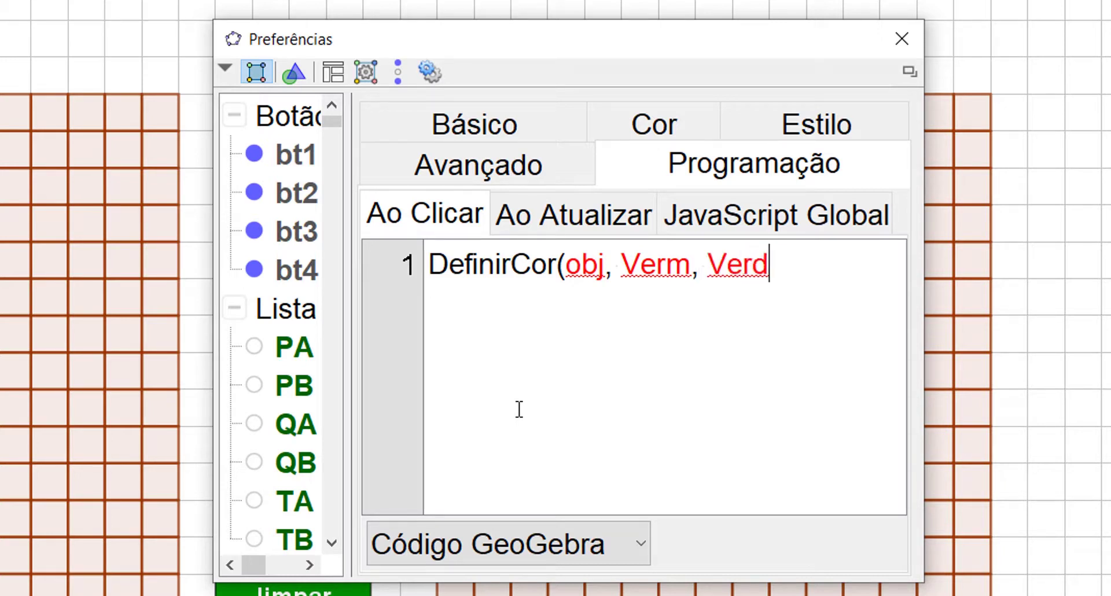
type(", Az)")
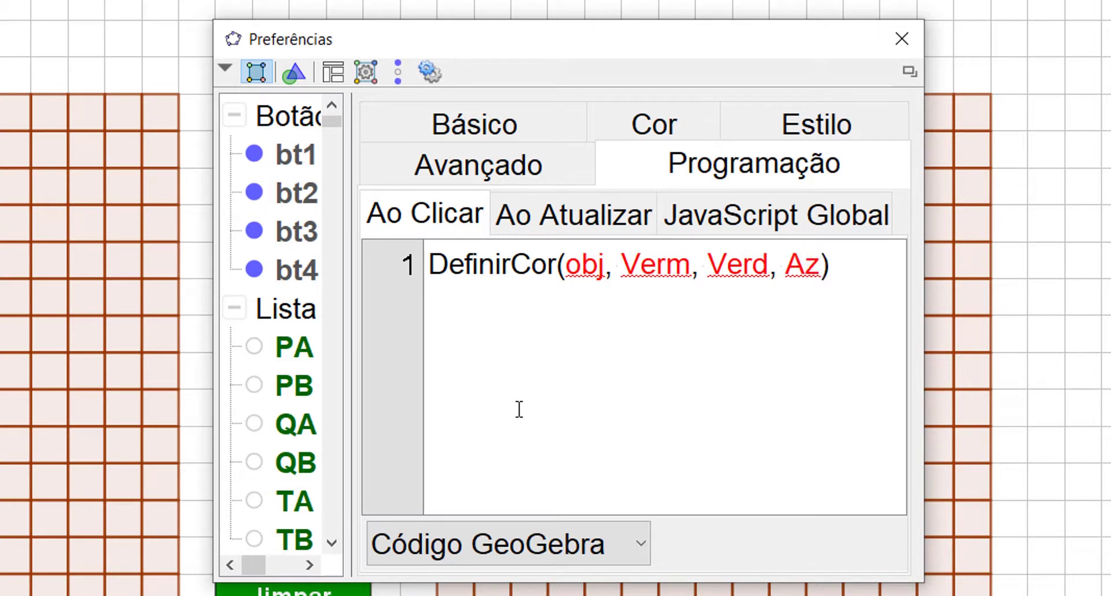
Replace the obj argument of the DefinirCor command with A1
key("Left")
key("Left")
key("Left")
key("Left")
key("Left")
key("Left")
key("Left")
key("Left")
key("Left")
key("Left")
key("Left")
key("Left")
key("Left")
key("Left")
key("Left")
key("Left")
key("BackSpace")
key("BackSpace")
key("BackSpace")
type("A1")
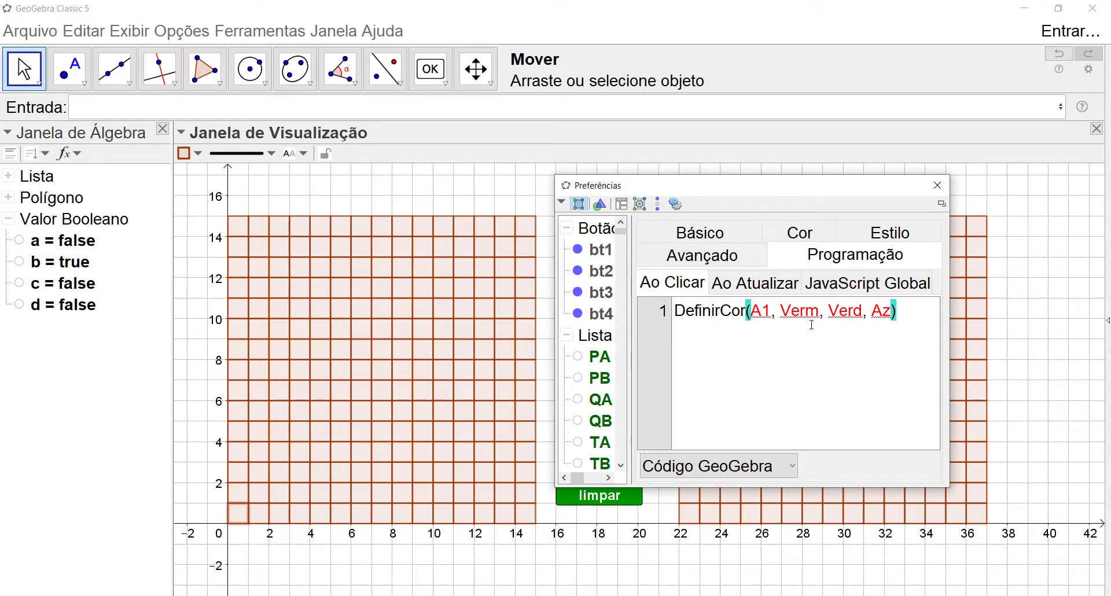
key("BackSpace")
key("BackSpace")
key("BackSpace")
Replace the three colour arguments Verm, Verd and Az of the DefinirCor command with 0, 0, 0
left_click_drag(781, 309, 816, 312)
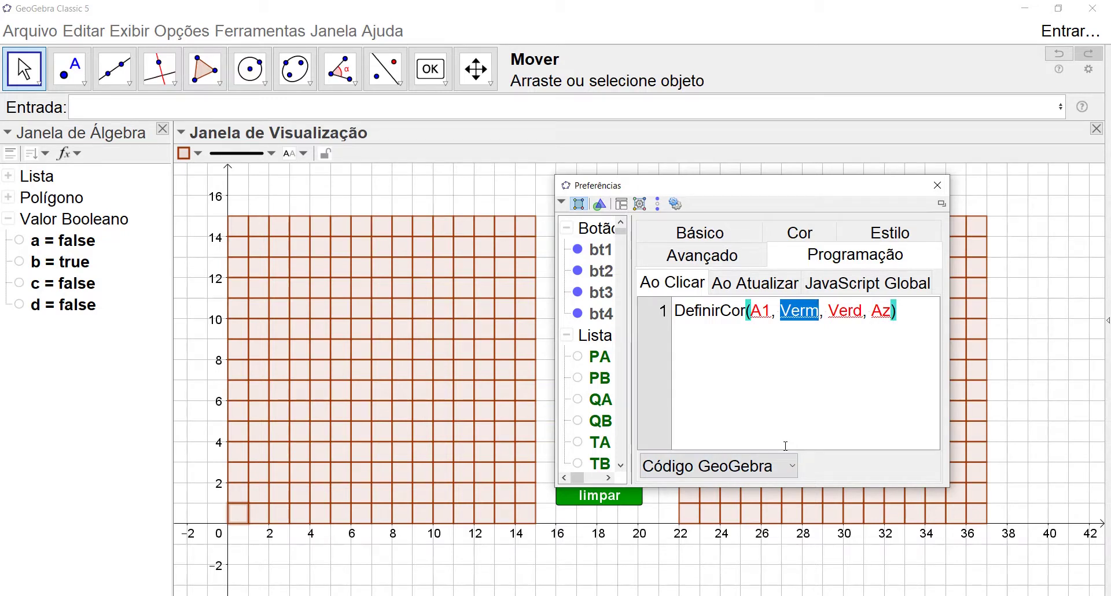
type("0")
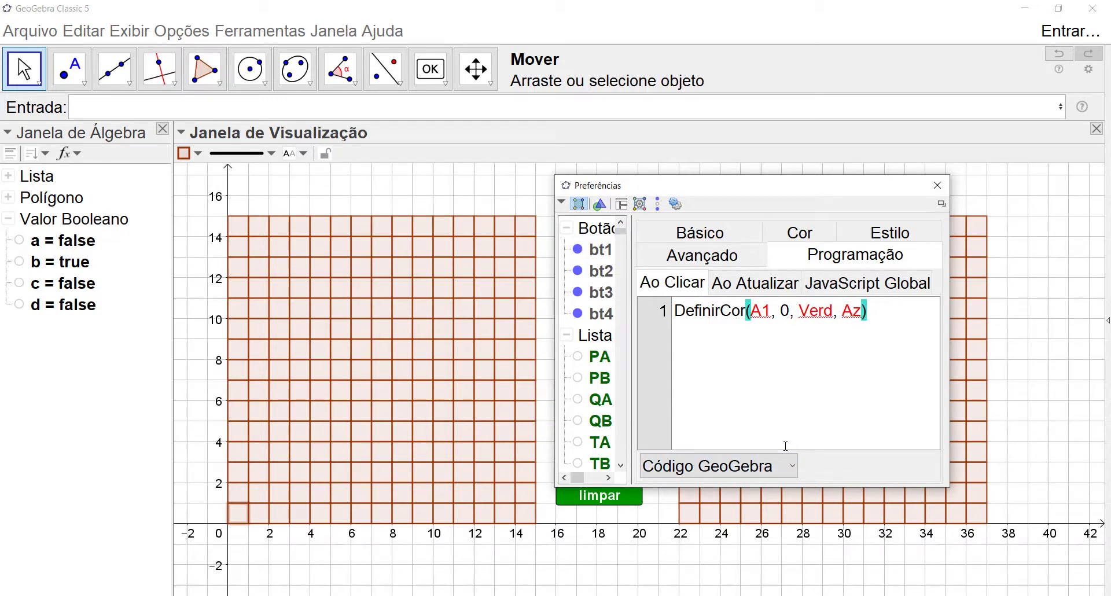
key("shift+Right")
type("0")
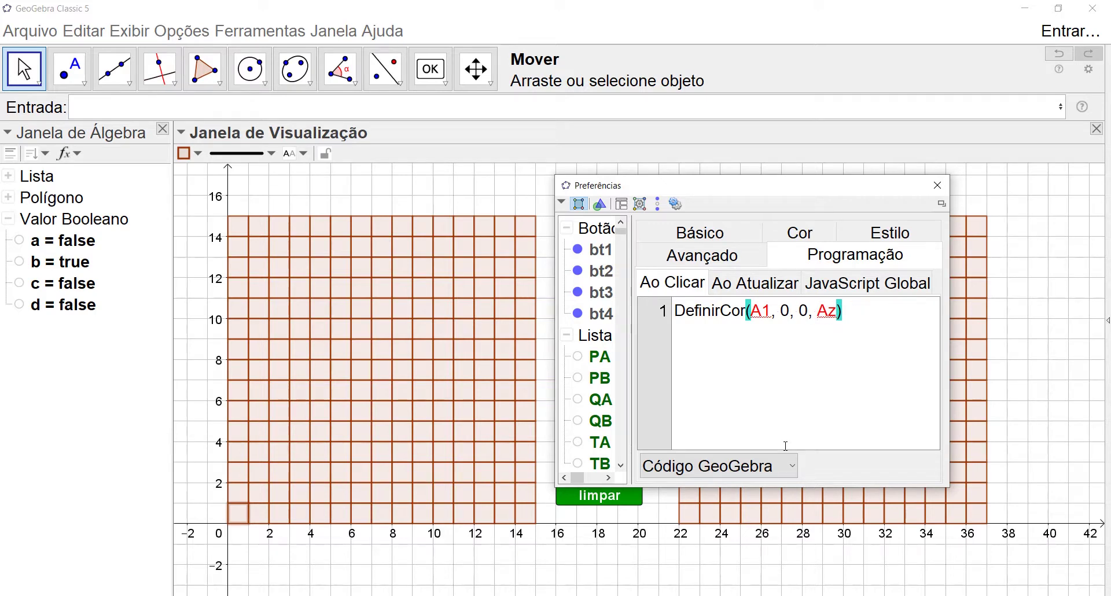
key("shift+Right")
key("shift+Right")
type("0")
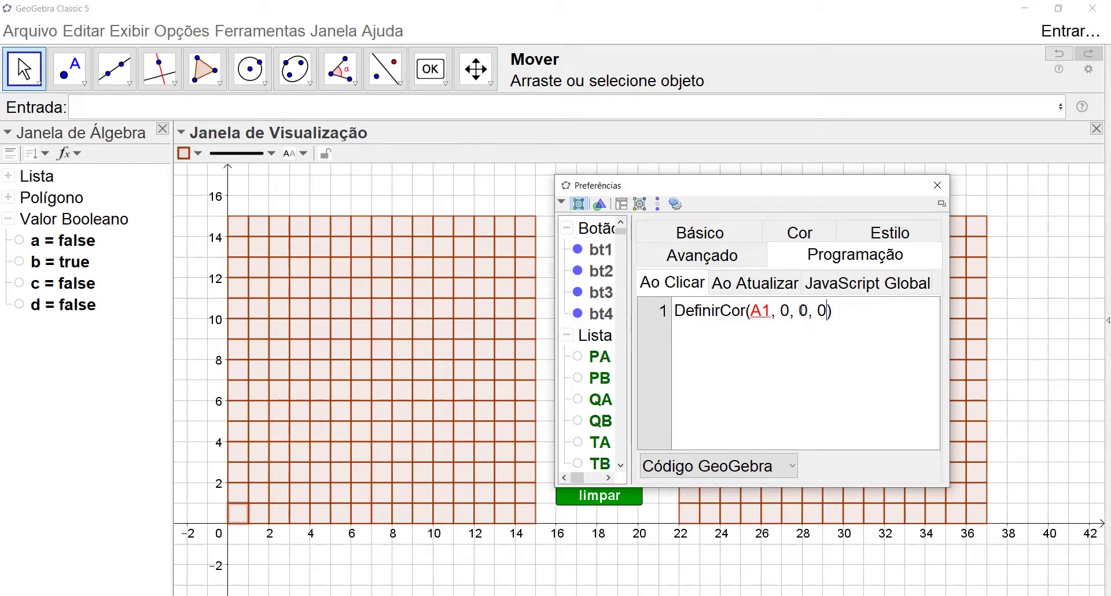
Wrap cell A1's colour command in a condition so that the script reads Se(a, DefinirCor(A1, 0, 0, 0))
left_click(701, 368)
type("Se")
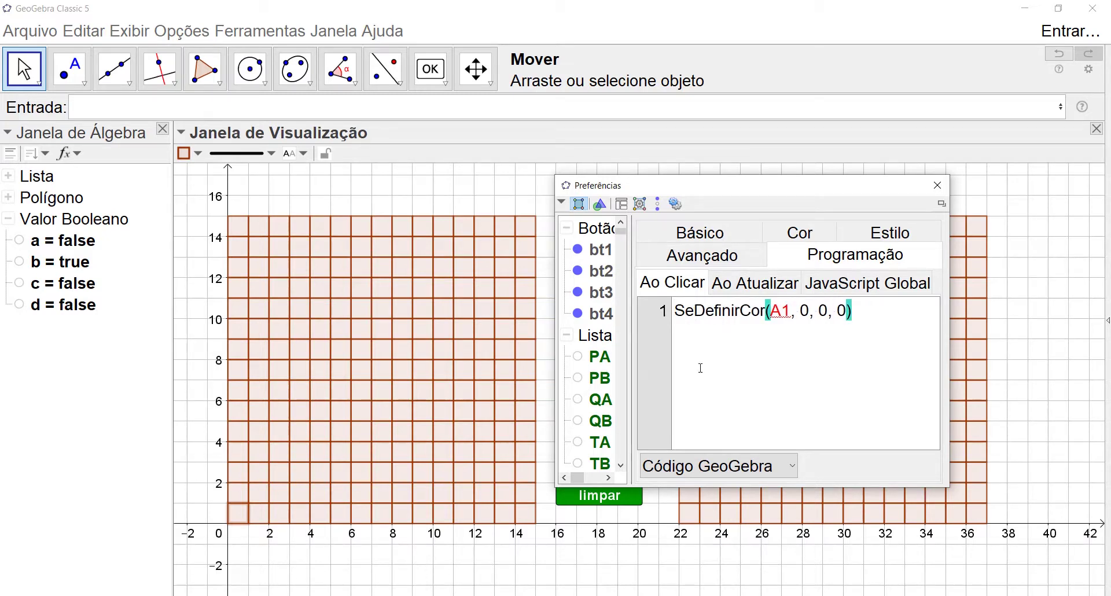
type("(")
key("Right")
key("Right")
key("Right")
key("Right")
key("Right")
key("Right")
key("Right")
key("Right")
key("Right")
key("Right")
key("Right")
key("Right")
key("Right")
key("Right")
key("Right")
key("Right")
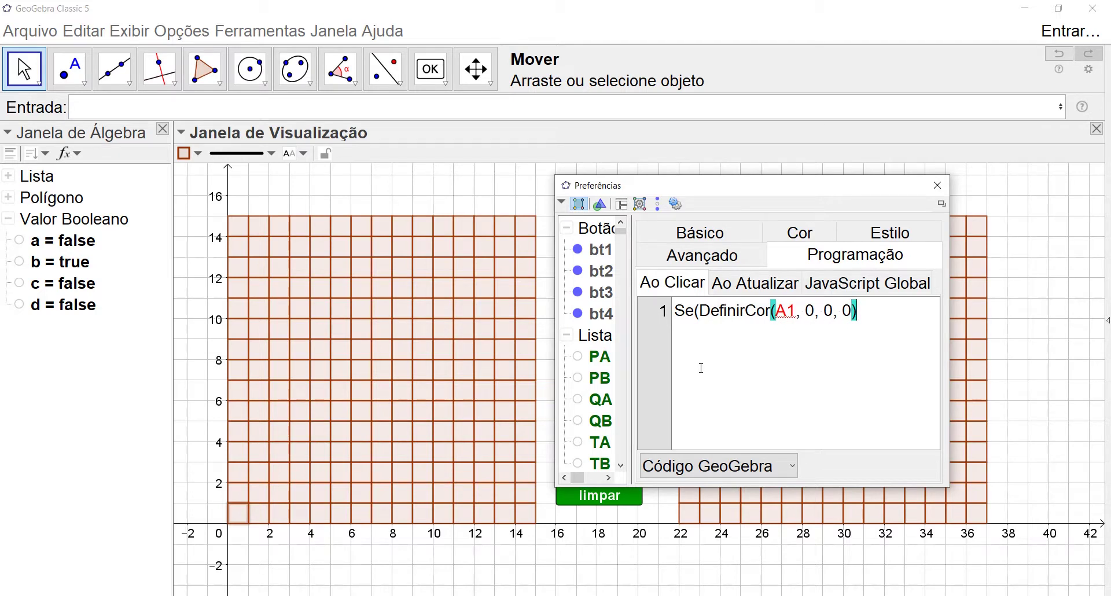
type(")")
left_click(701, 311)
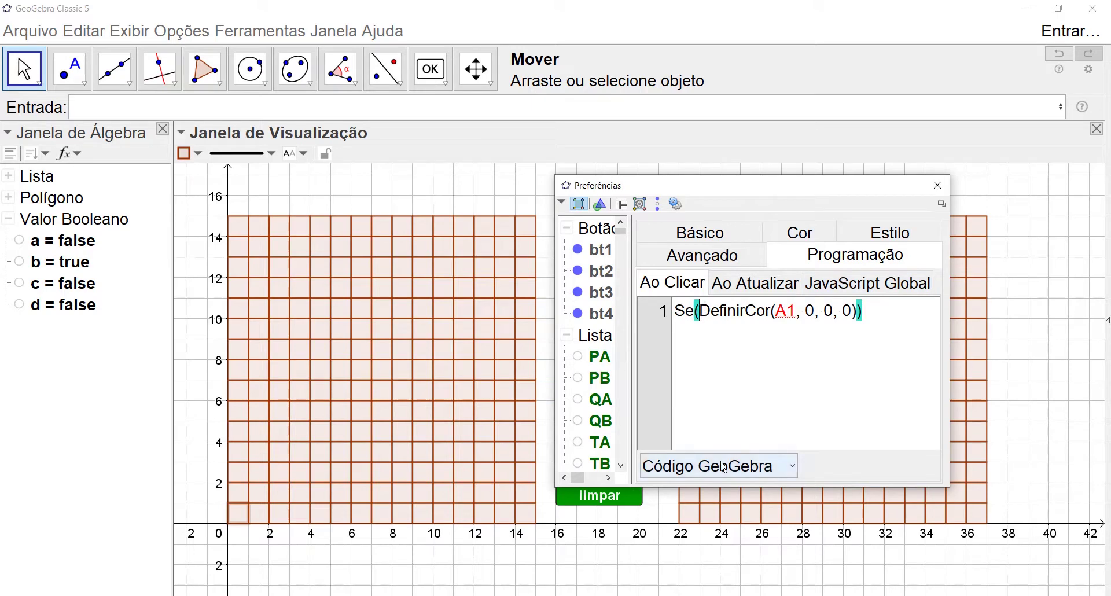
type("a,")
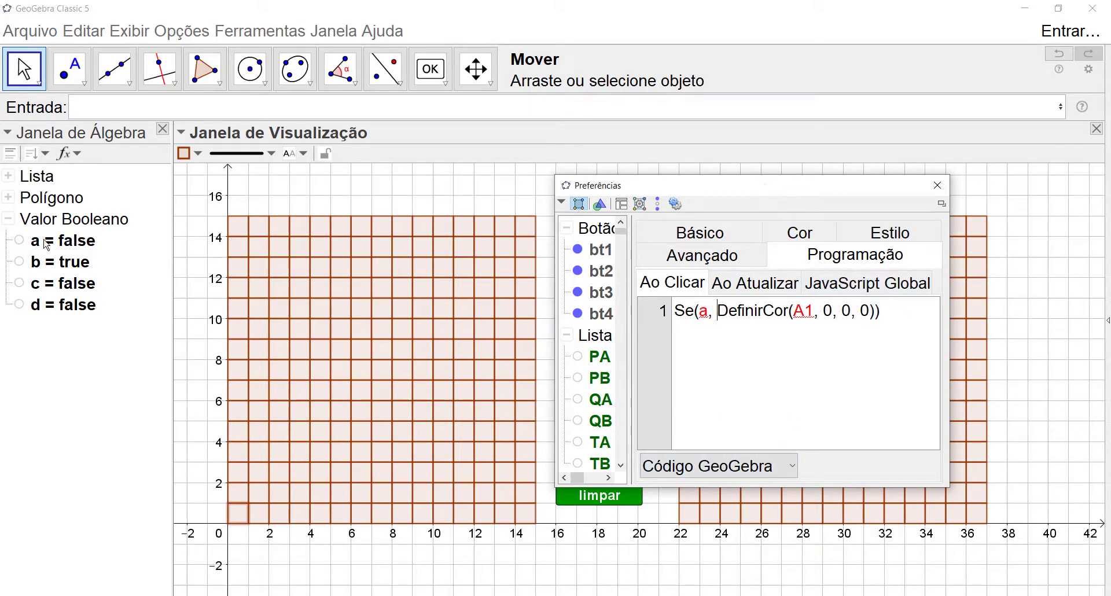
Close cell A1's script properties, activate the esquadra mode and test the script on cell A1
left_click_drag(744, 197, 852, 185)
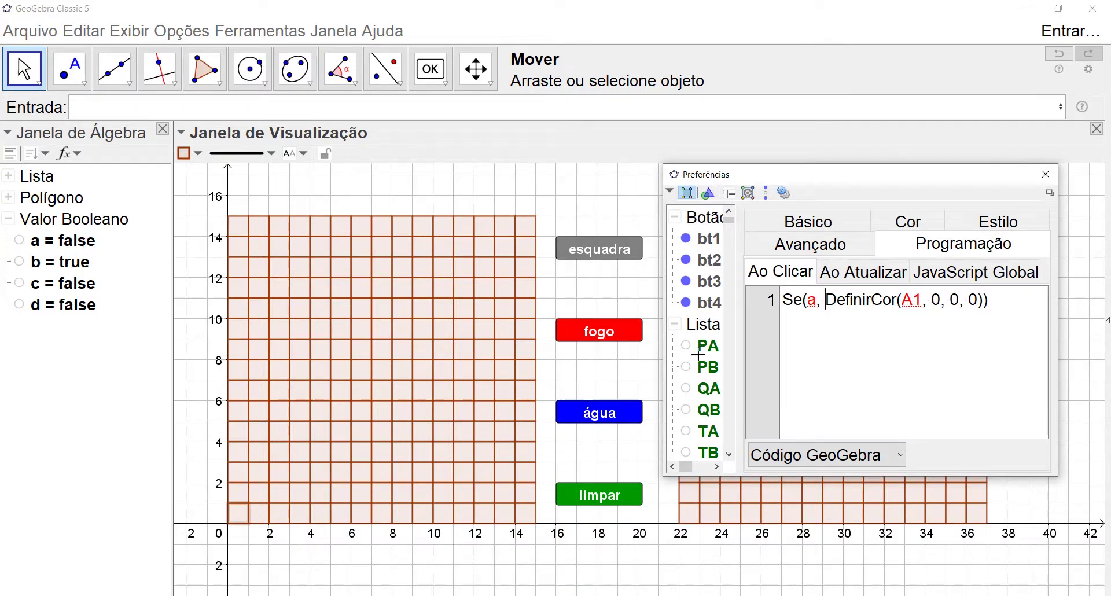
left_click(868, 320)
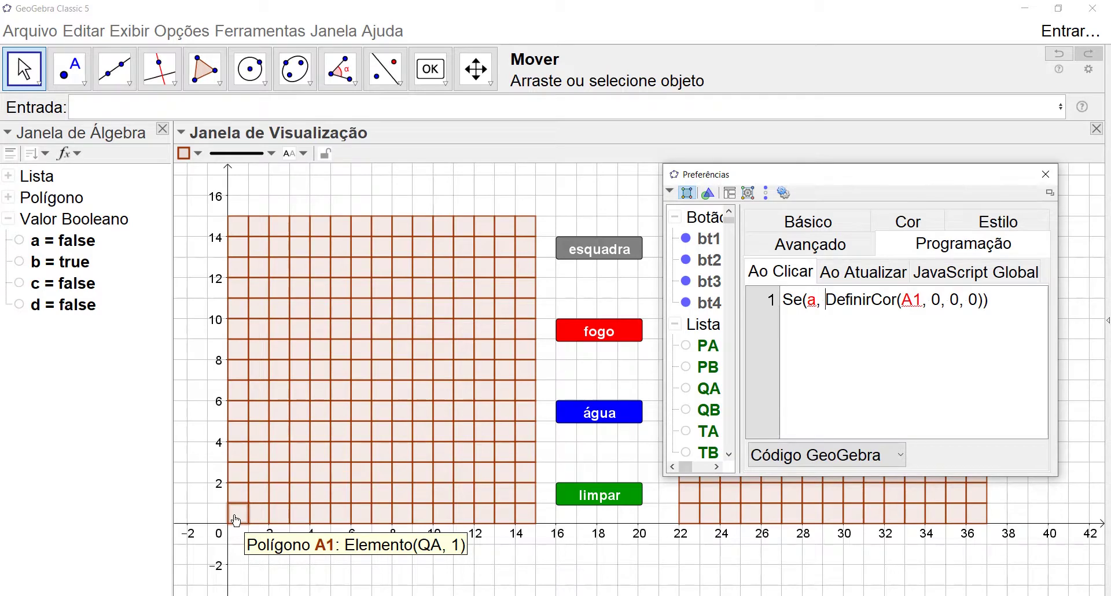
left_click(958, 355)
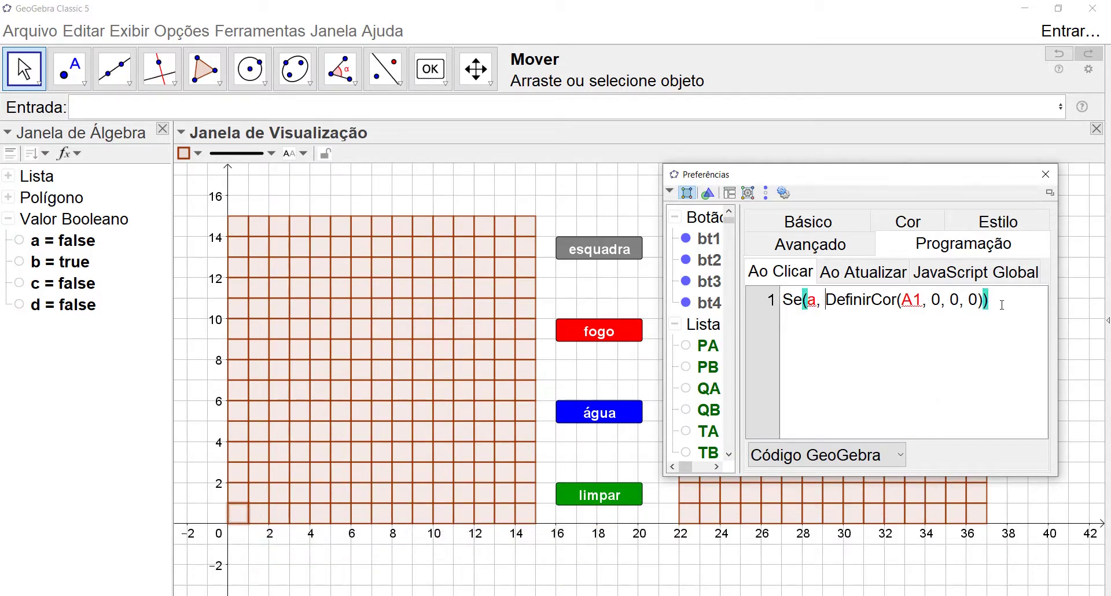
left_click_drag(1002, 305, 743, 301)
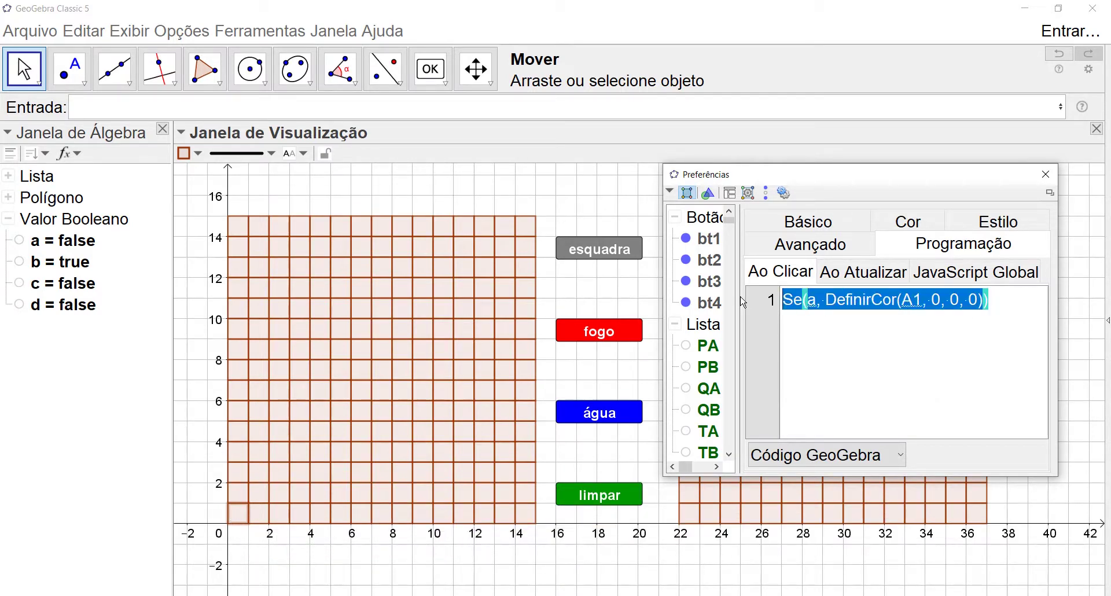
left_click(1012, 312)
left_click(1045, 174)
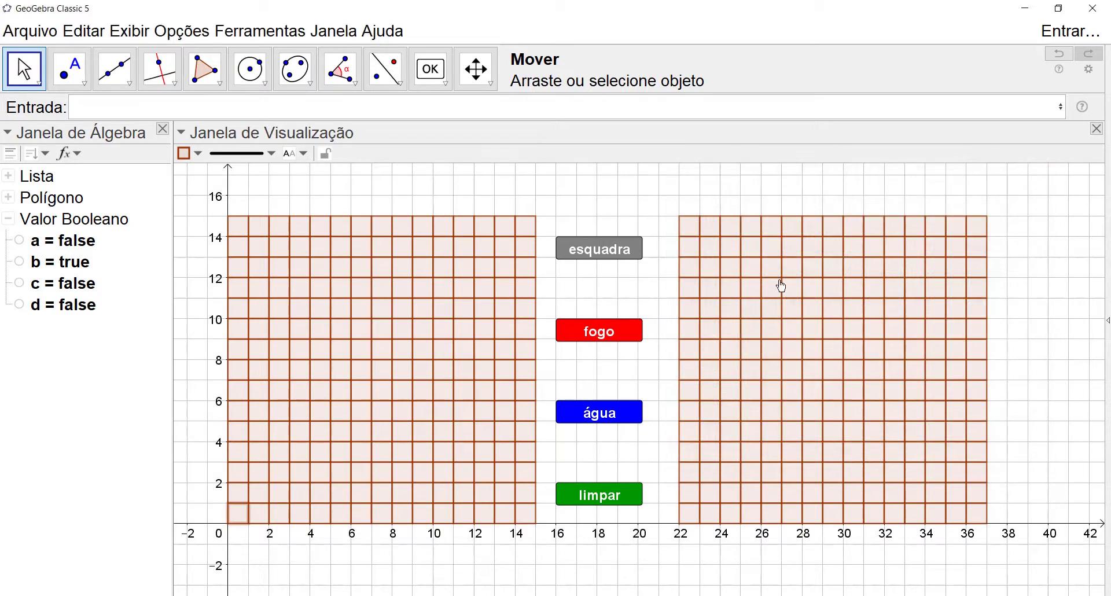
left_click(607, 253)
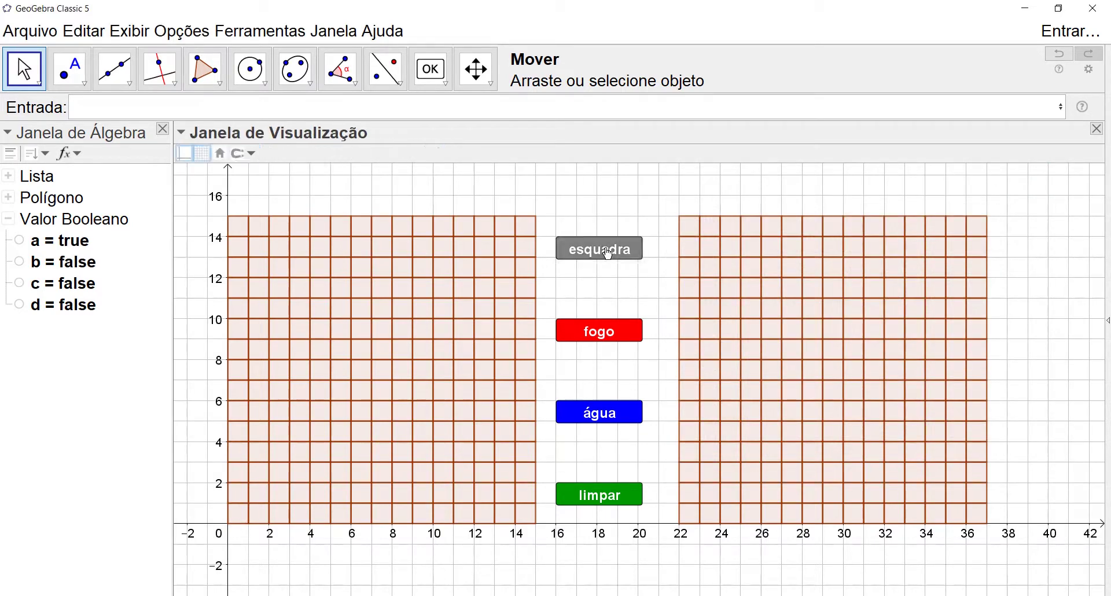
left_click(240, 516)
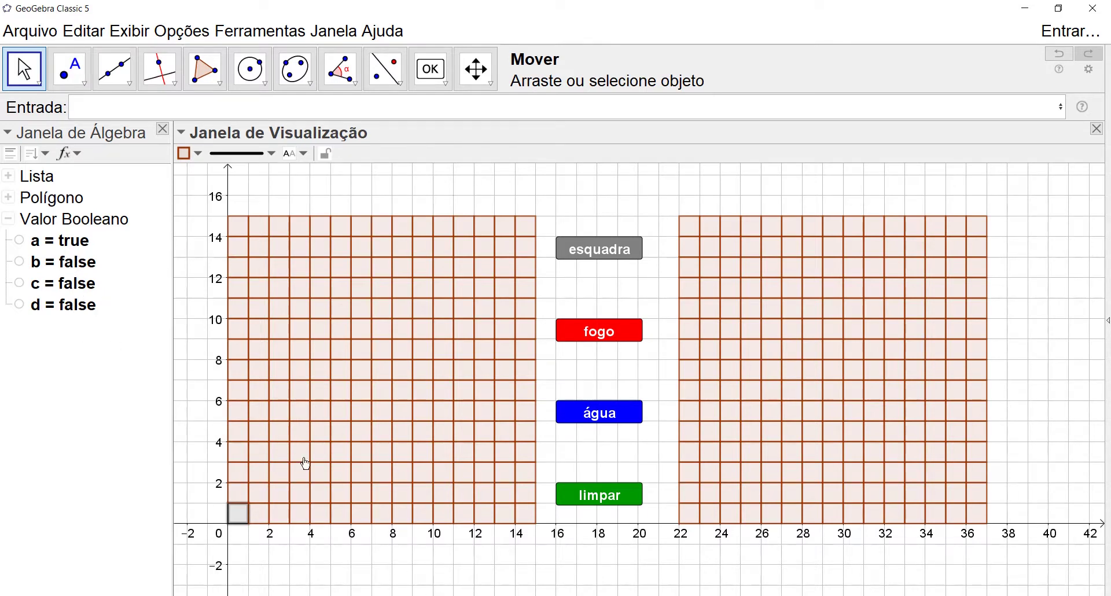
Select all polygons of both grids, raise their fill transparency value to about 45, and clear the selection
left_click(10, 219)
left_click(9, 197)
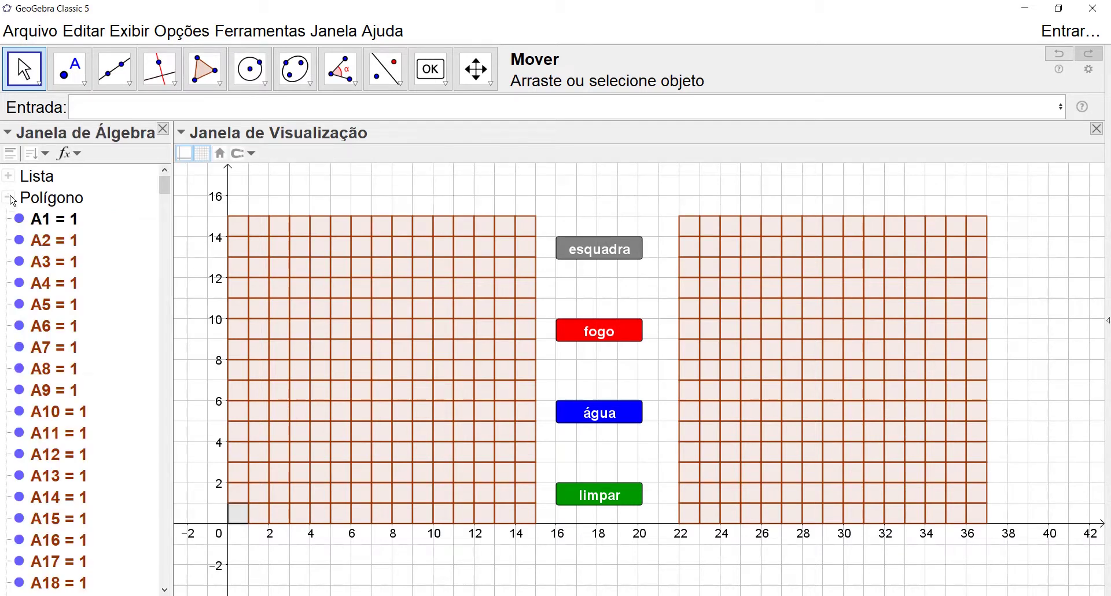
left_click(66, 199)
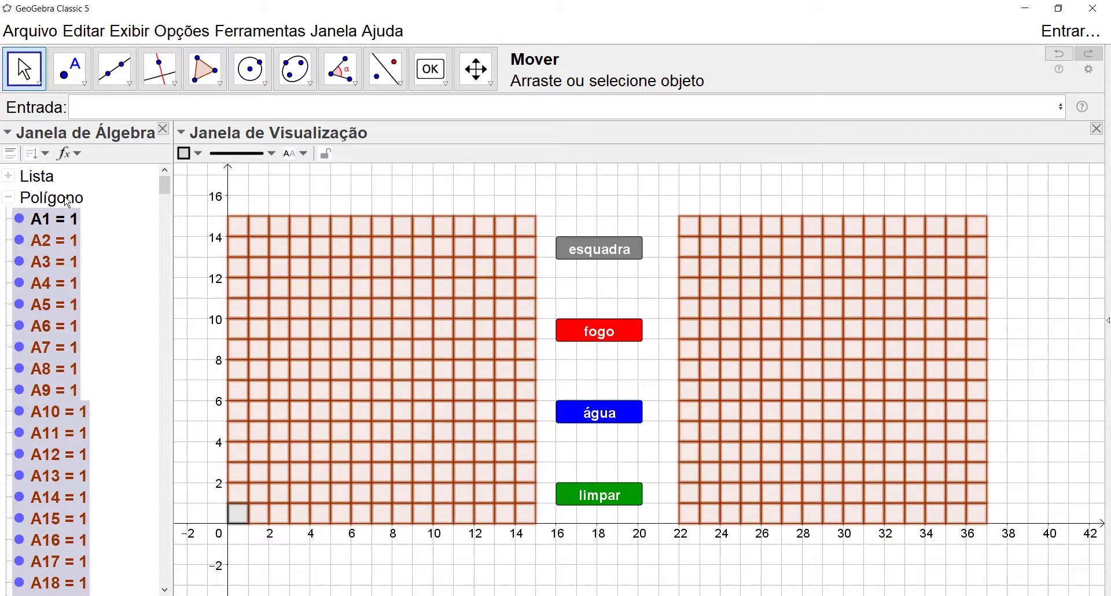
right_click(67, 242)
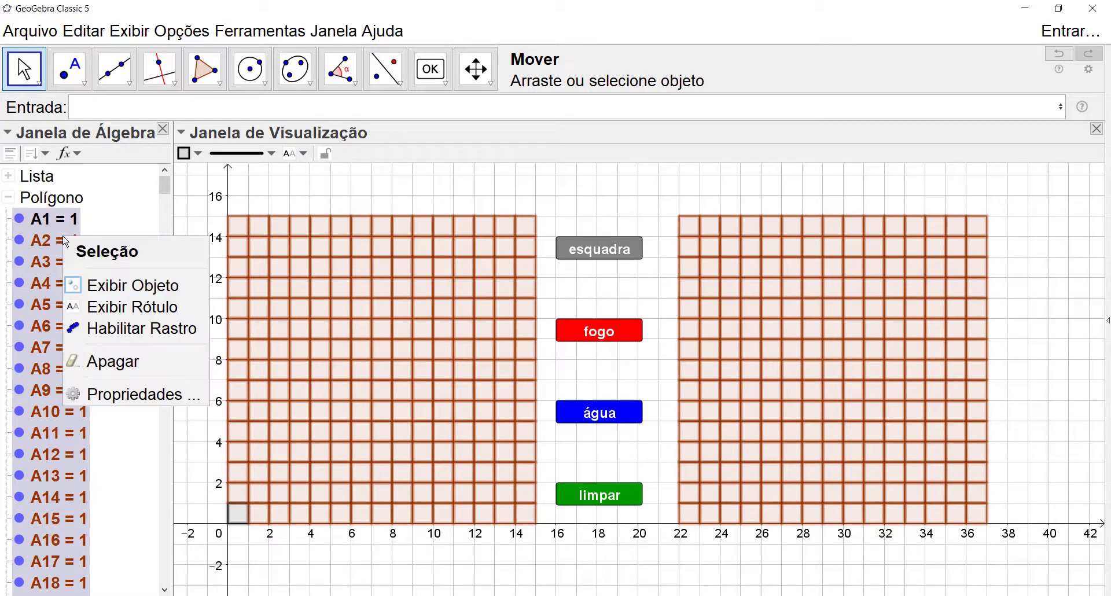
left_click(129, 396)
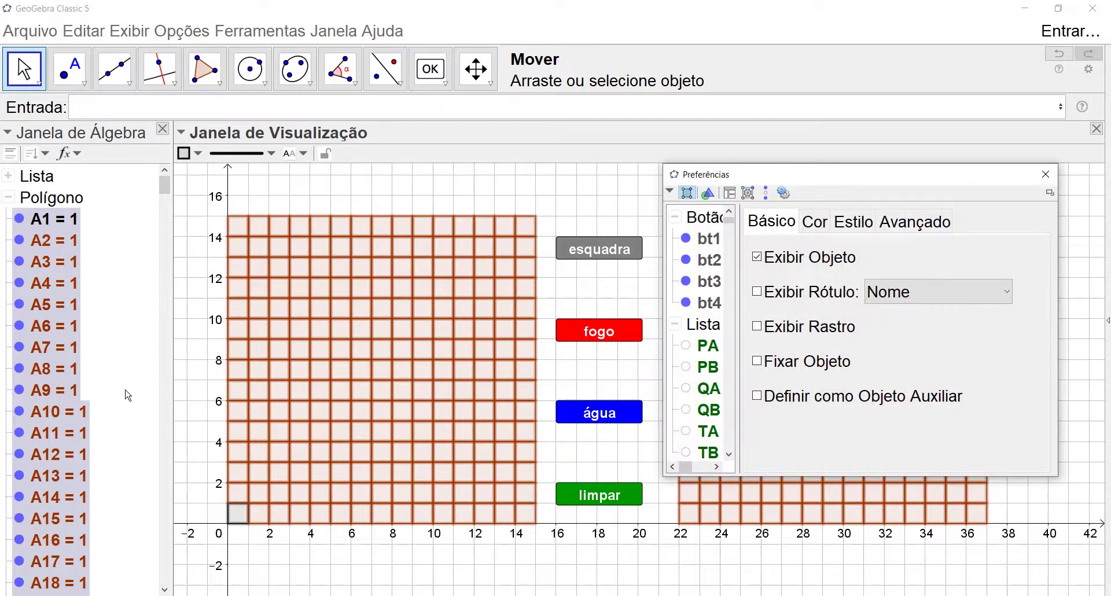
left_click(827, 222)
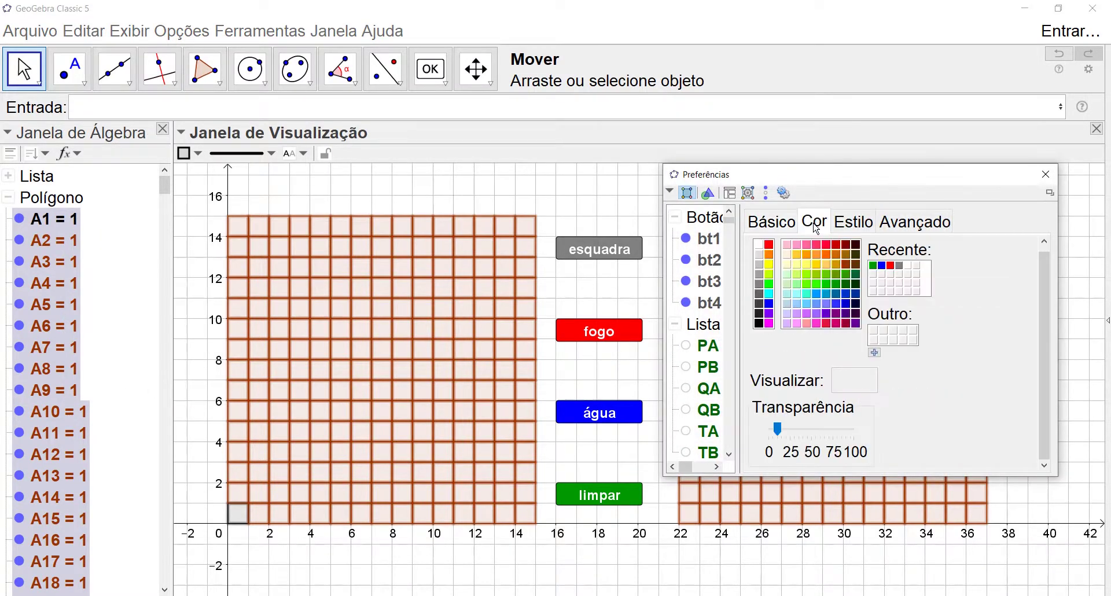
left_click(779, 429)
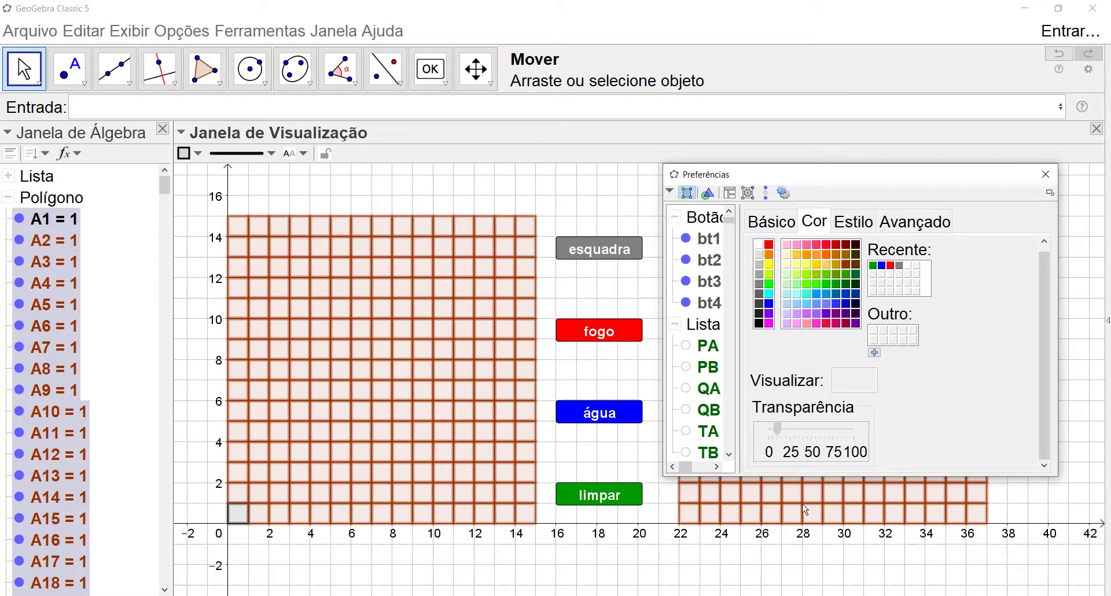
left_click_drag(778, 429, 809, 440)
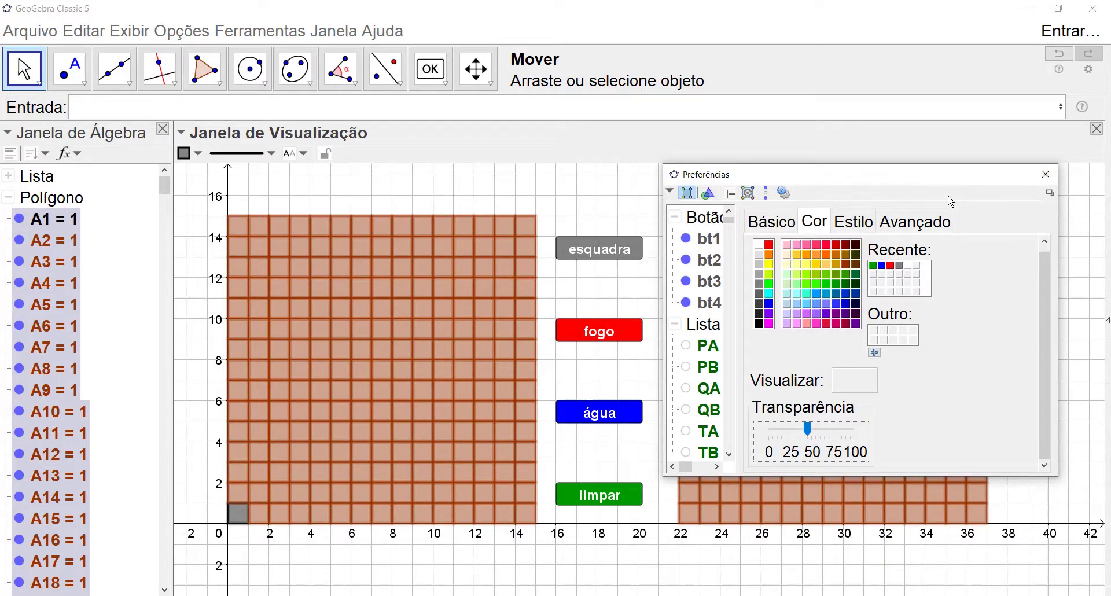
left_click(1049, 174)
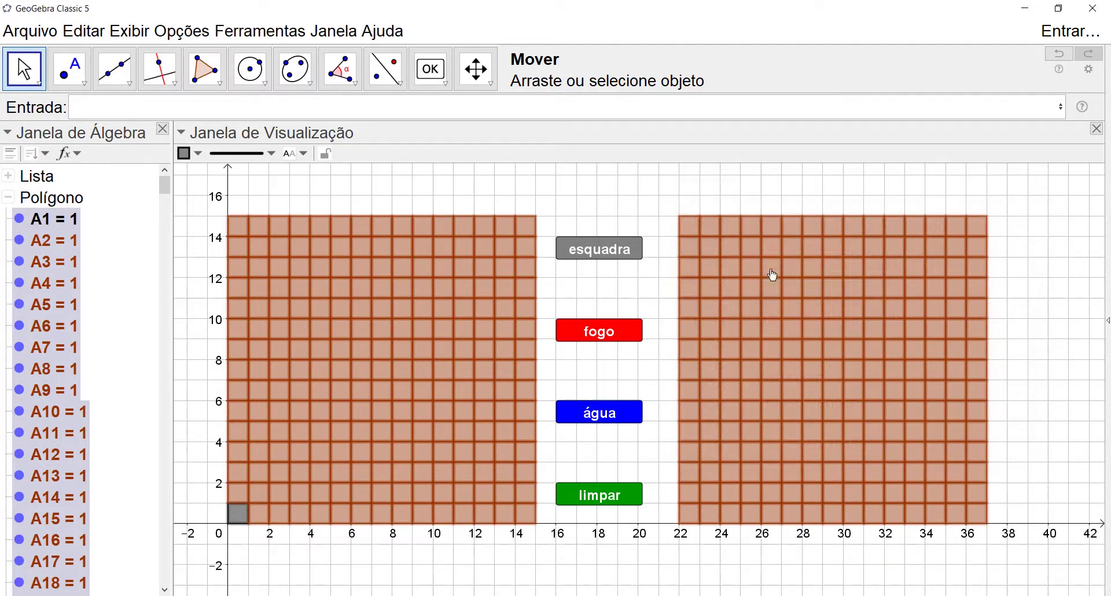
left_click(398, 210)
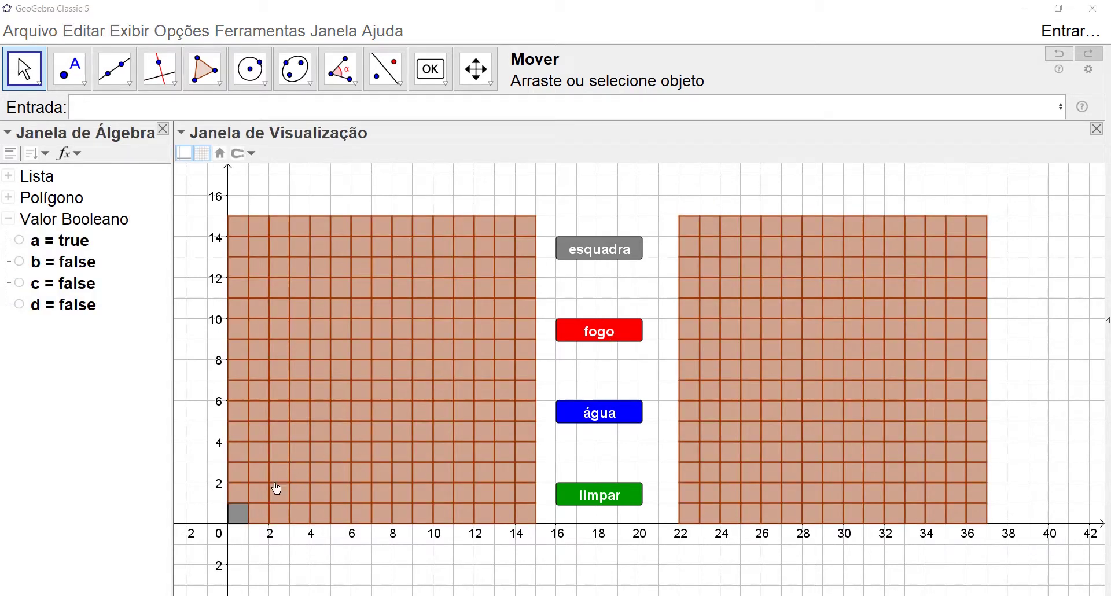
left_click(471, 558)
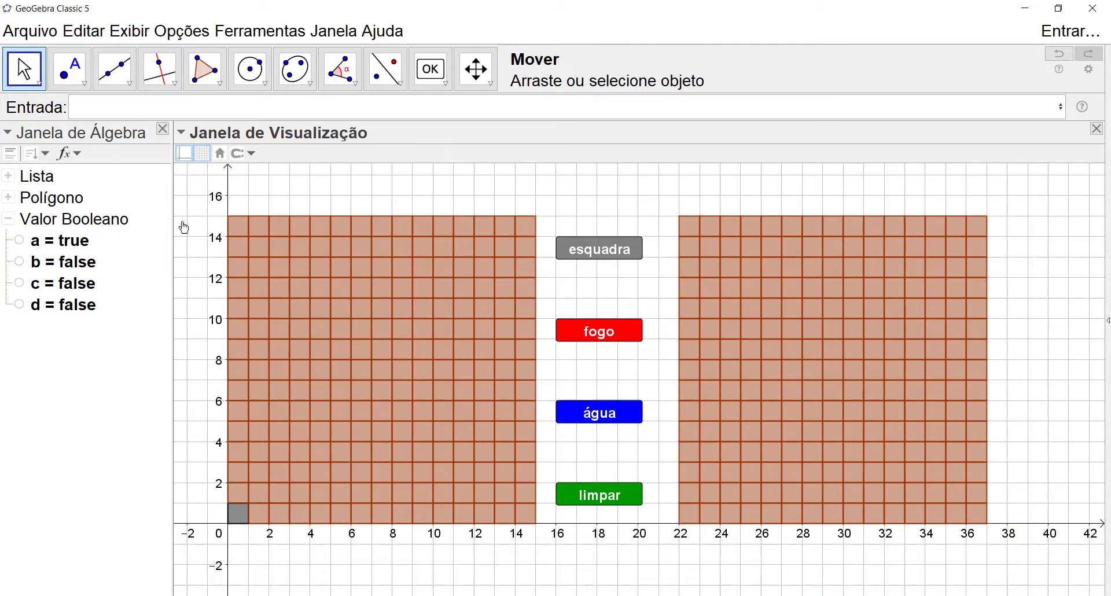
Set the Descrição option to Desativar for all polygons, clear the selection and collapse the polygon list
left_click(7, 200)
left_click(63, 204)
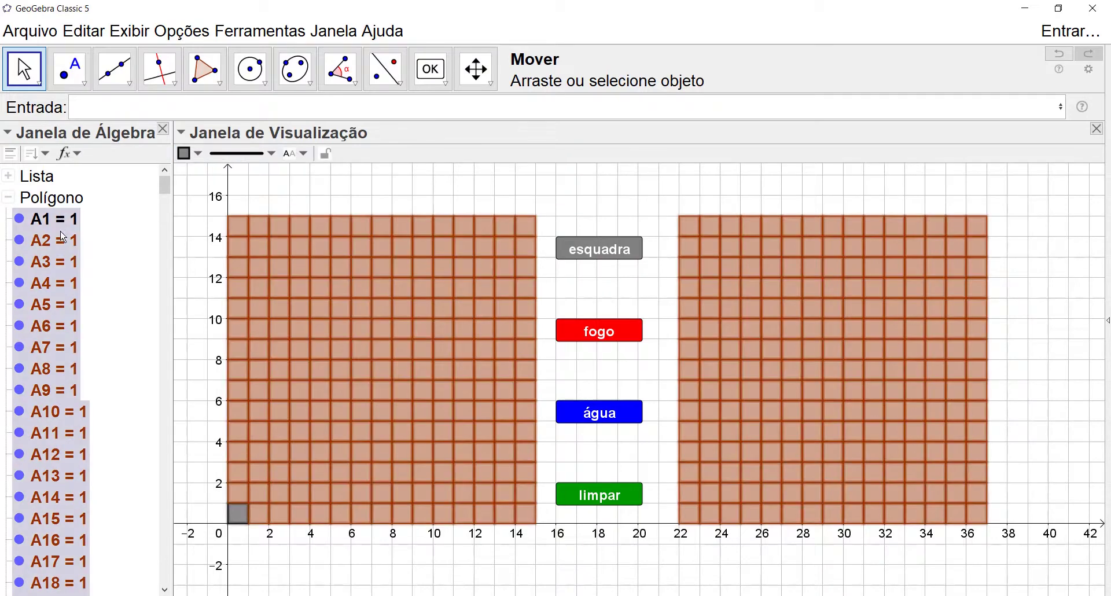
right_click(47, 261)
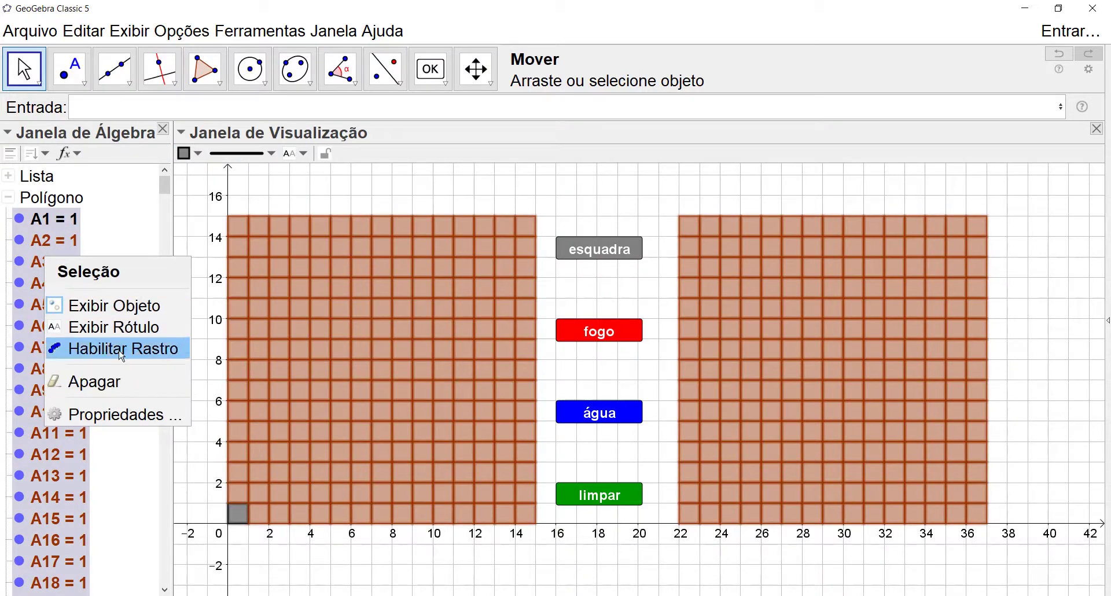
left_click(118, 414)
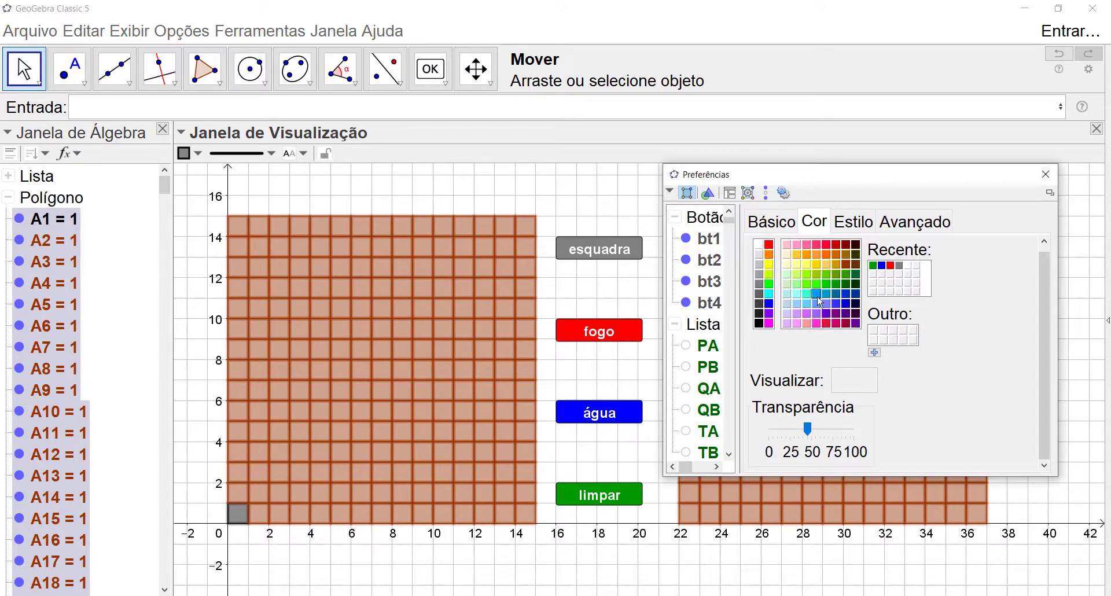
left_click(917, 225)
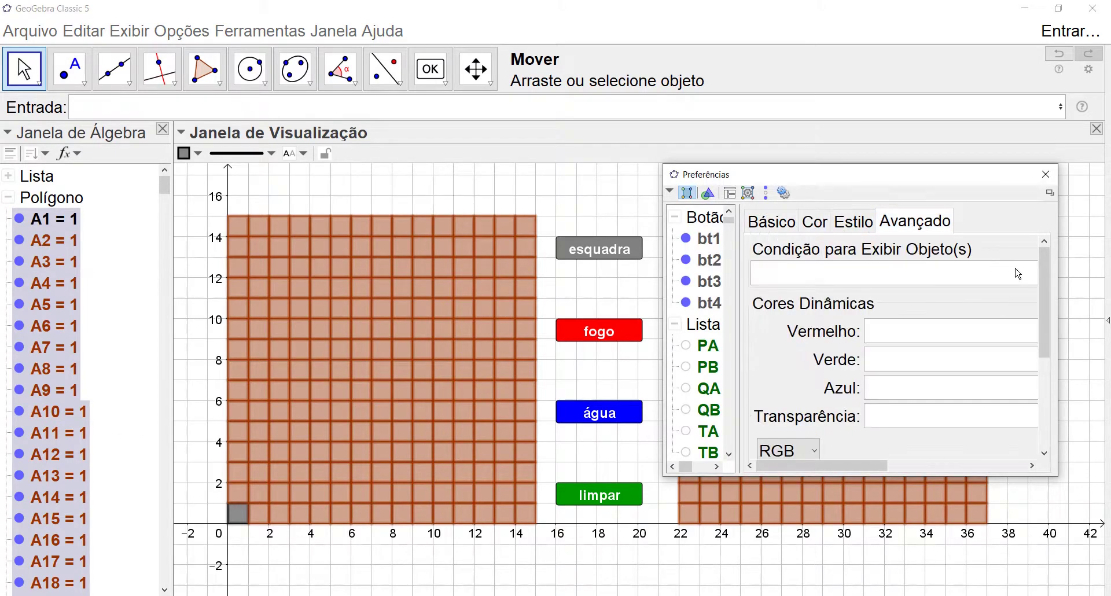
left_click_drag(1044, 292, 1054, 386)
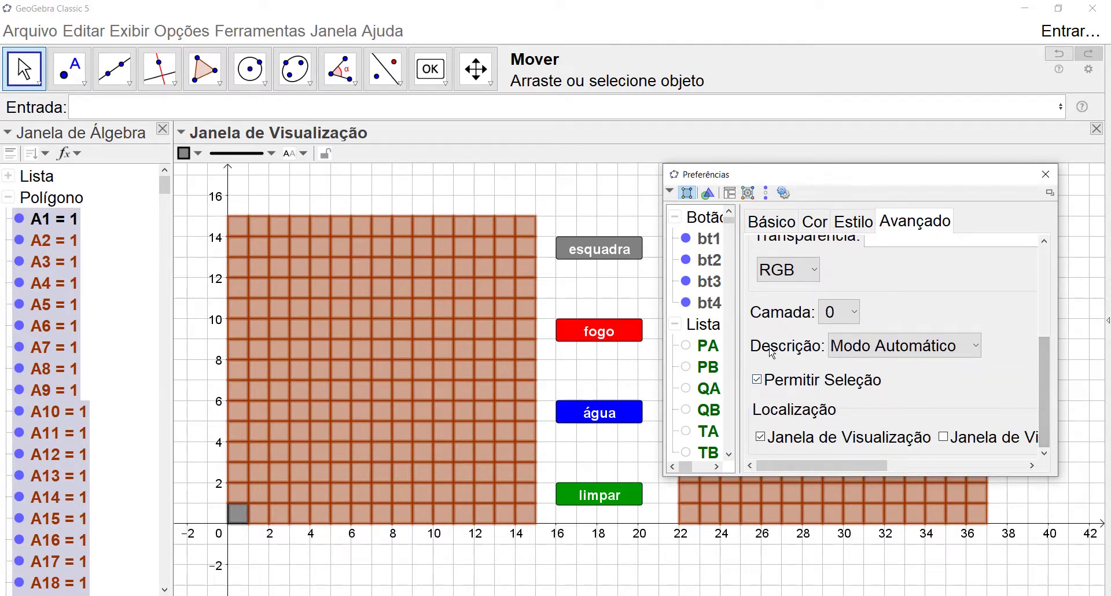
left_click(977, 348)
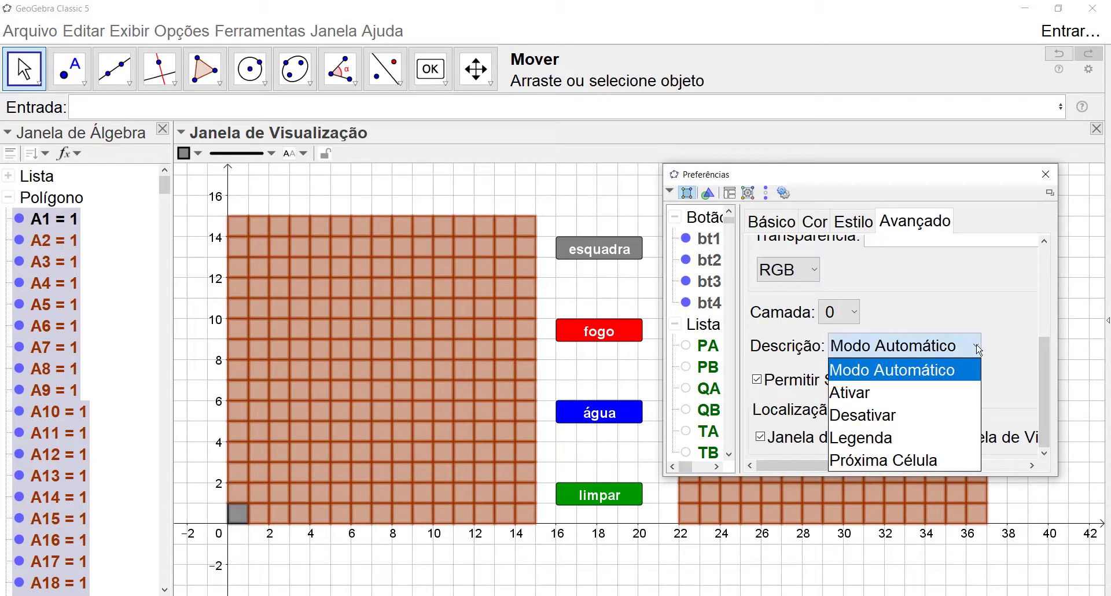
left_click(859, 415)
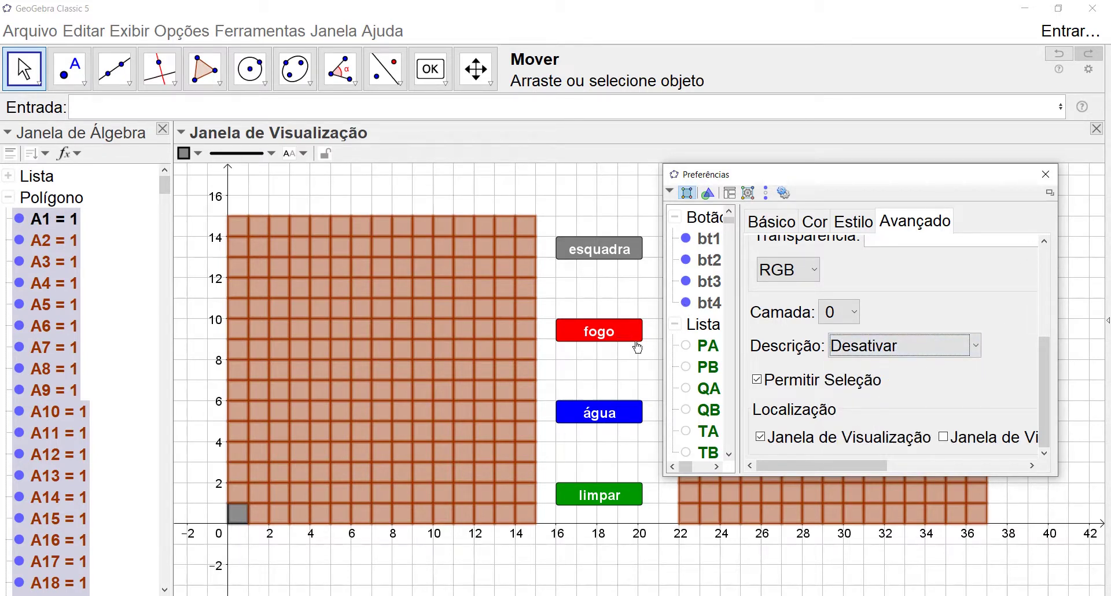
left_click(1046, 173)
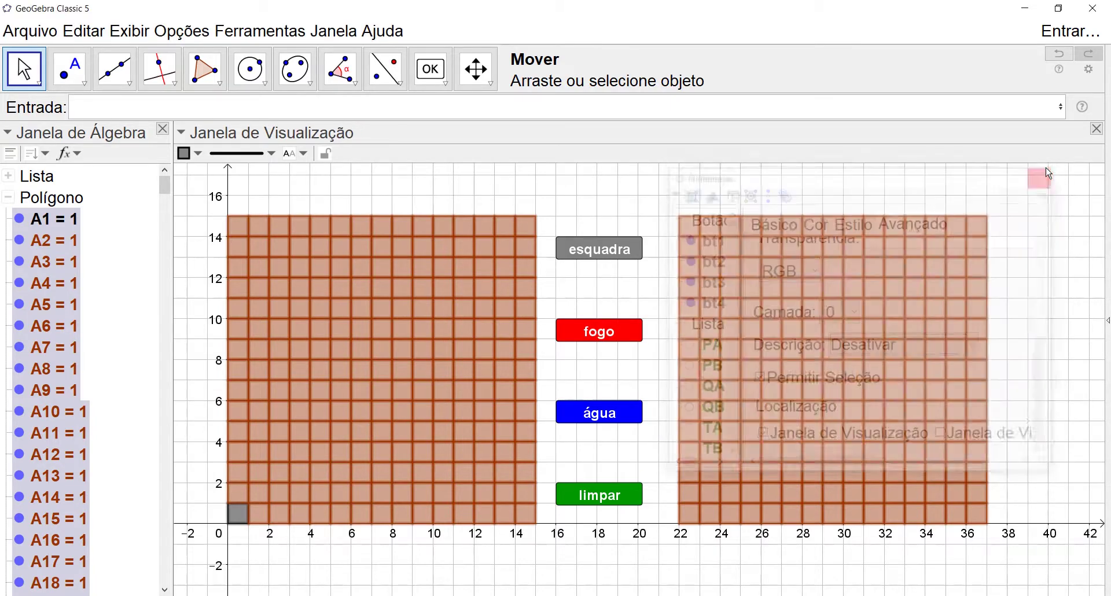
left_click(446, 193)
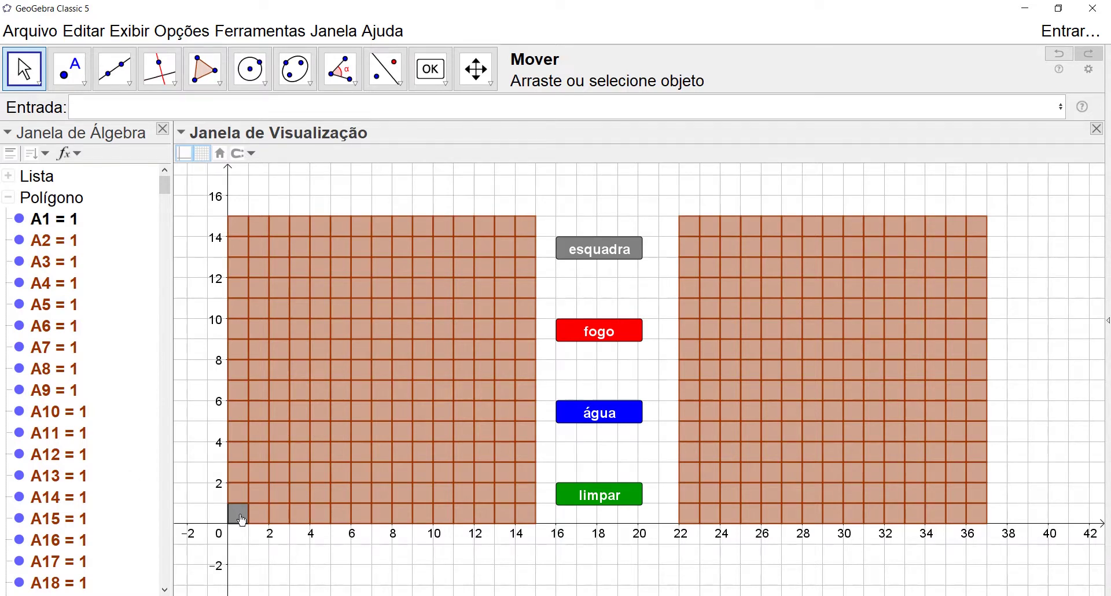
left_click(8, 199)
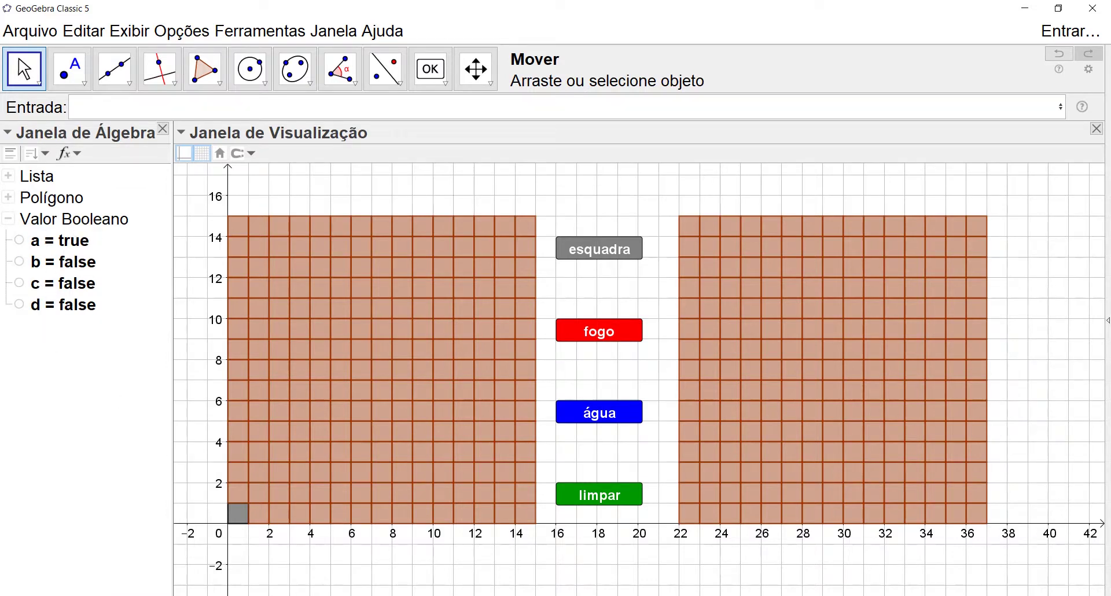
Open cell A1's on-click script and duplicate its conditional colour line three times, for four lines in total
right_click(237, 517)
left_click(269, 586)
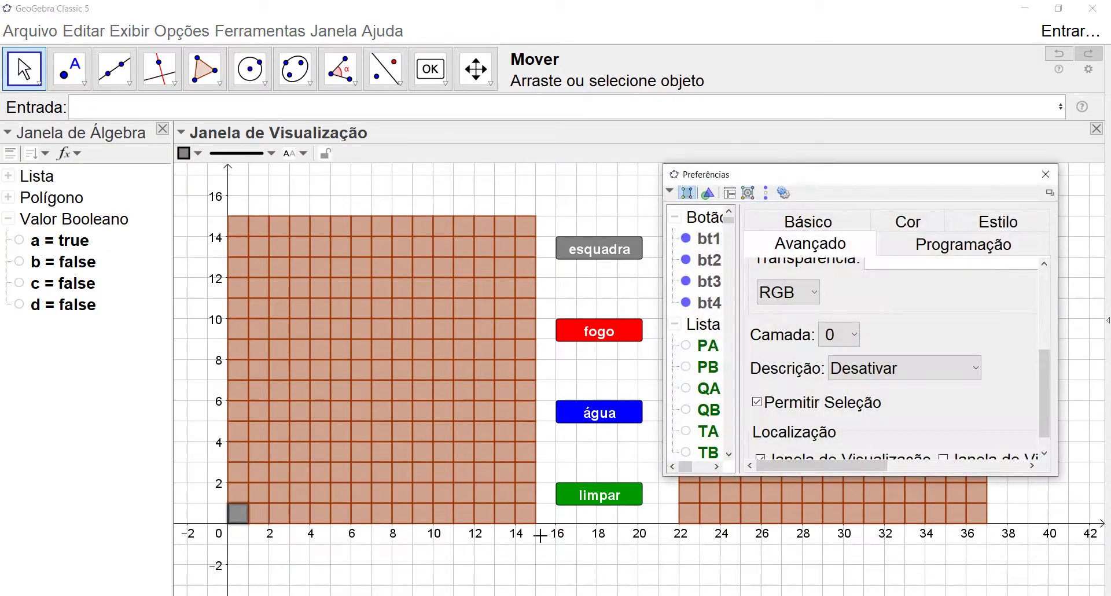
left_click(954, 247)
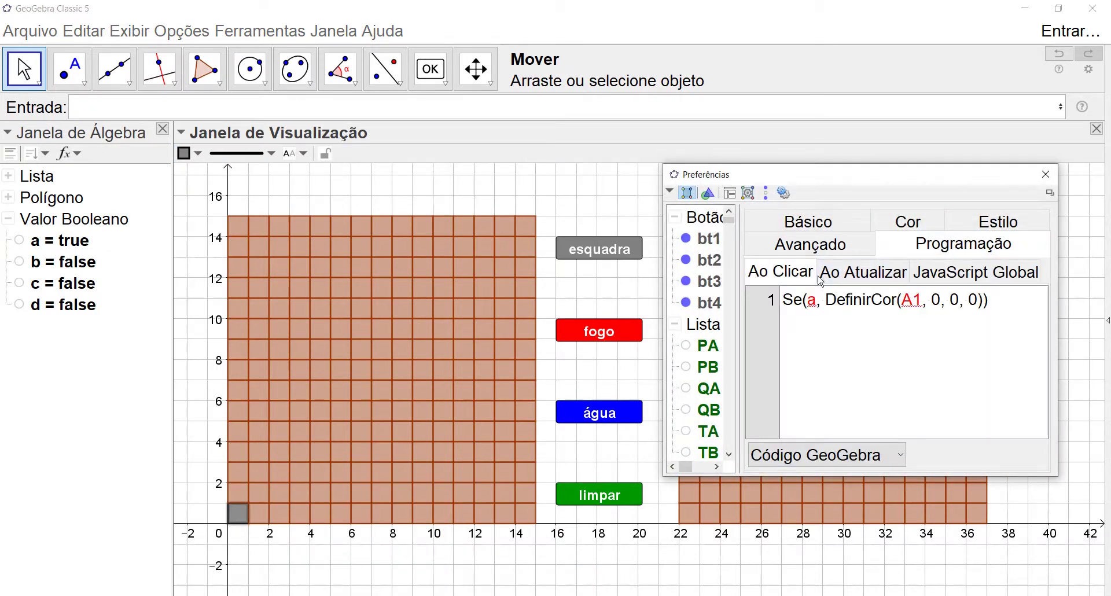
mouse_move(910, 182)
left_mouse_down()
mouse_move(823, 181)
mouse_move(902, 176)
left_mouse_up()
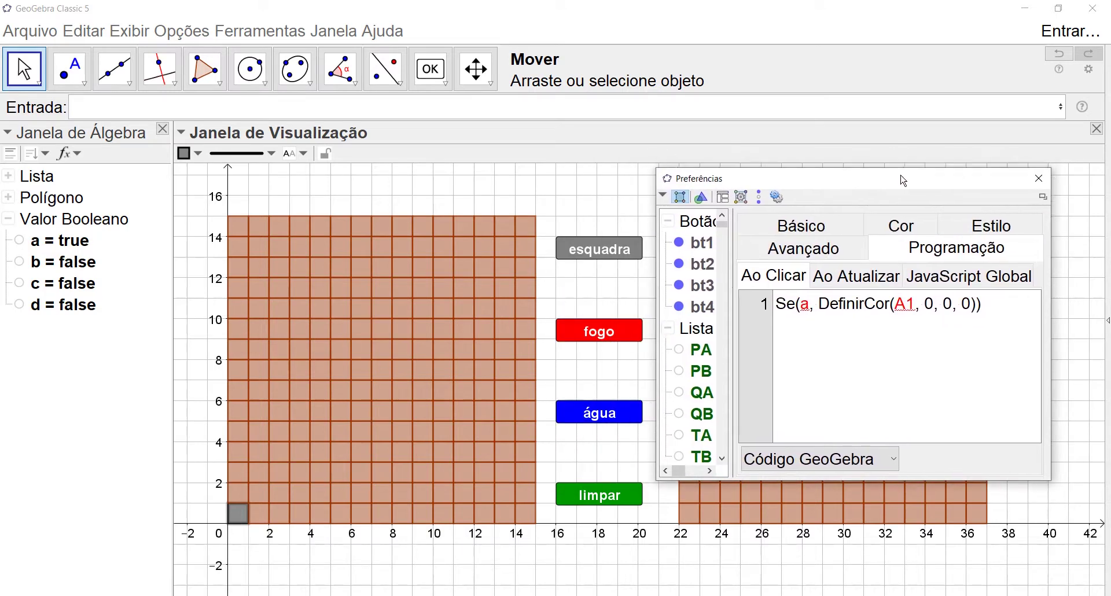
left_click_drag(778, 300, 988, 298)
key("ctrl+c")
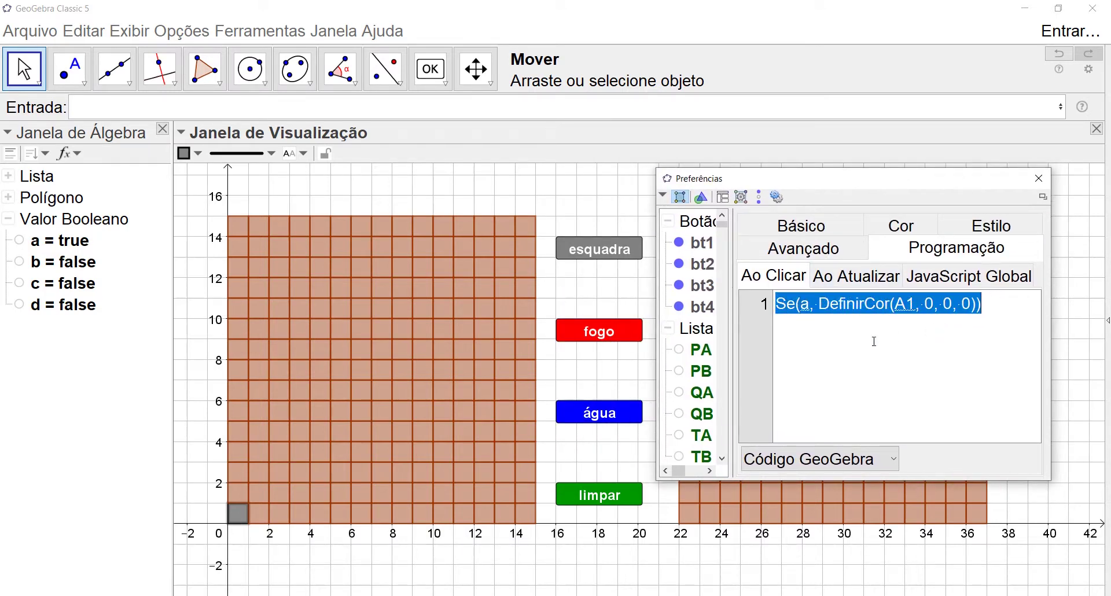
left_click(849, 343)
left_click(977, 303)
left_click(986, 304)
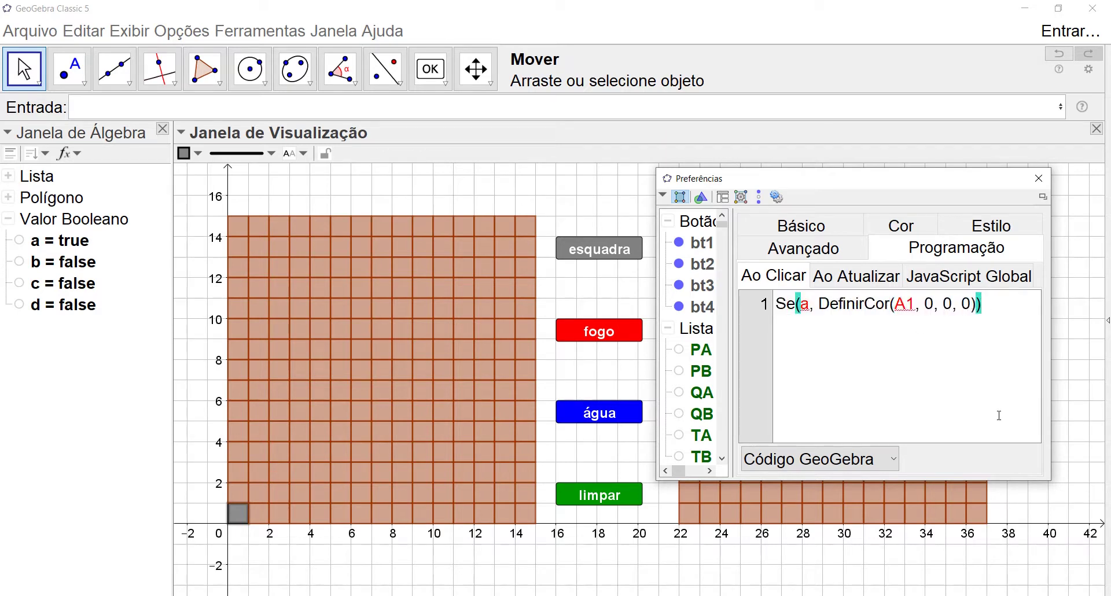
key("Return")
key("ctrl+v")
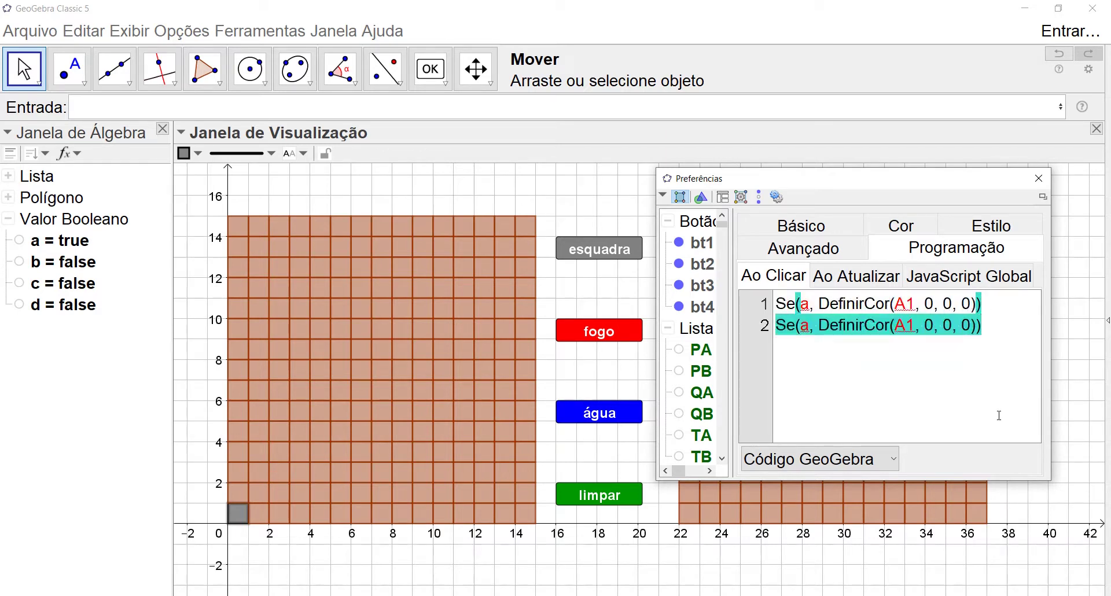
key("Return")
key("ctrl+v")
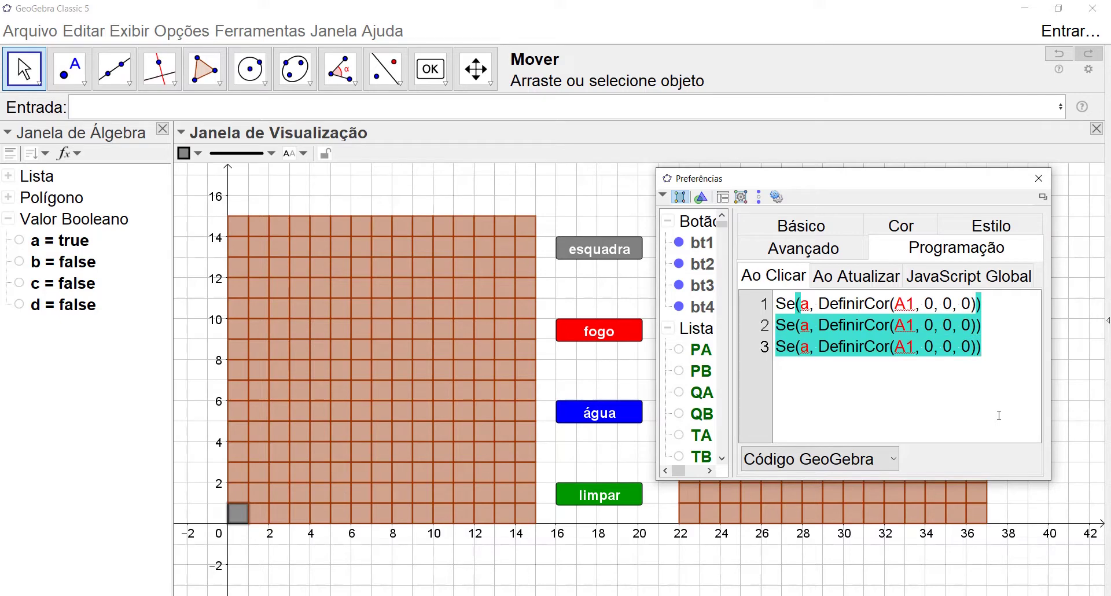
key("Return")
key("ctrl+v")
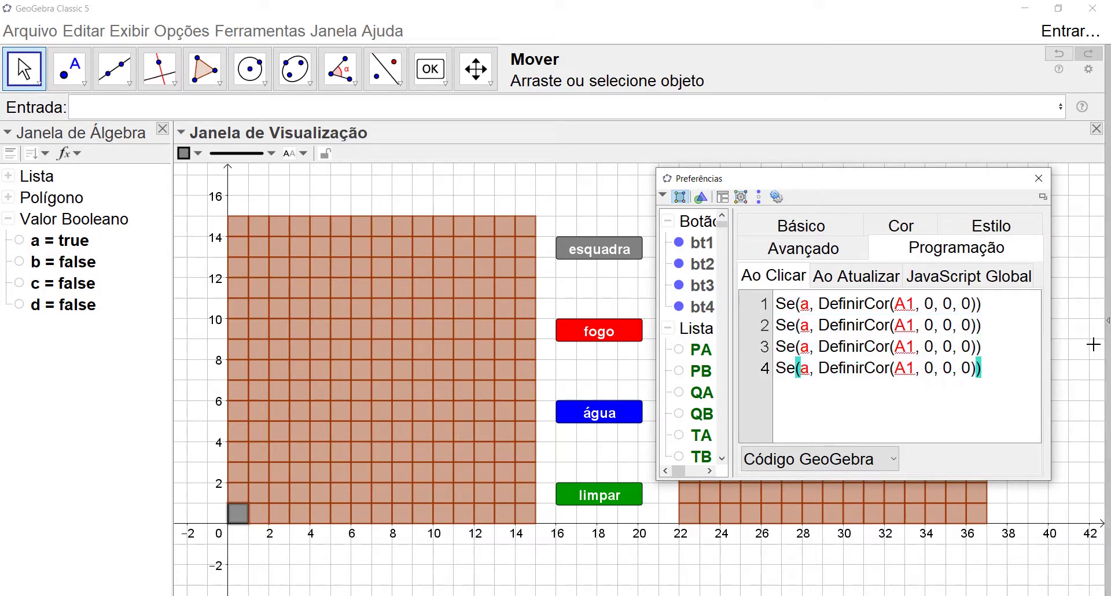
Edit the second line of A1's script to read Se(b, DefinirCor(A1, 1, 0, 0))
left_click(821, 370)
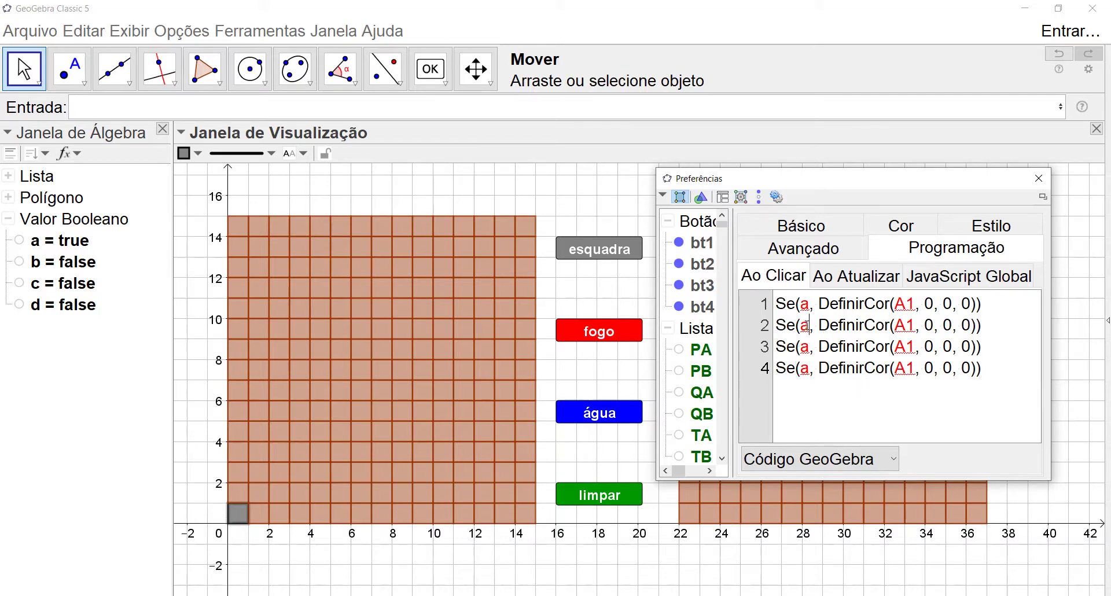
key("BackSpace")
type("b")
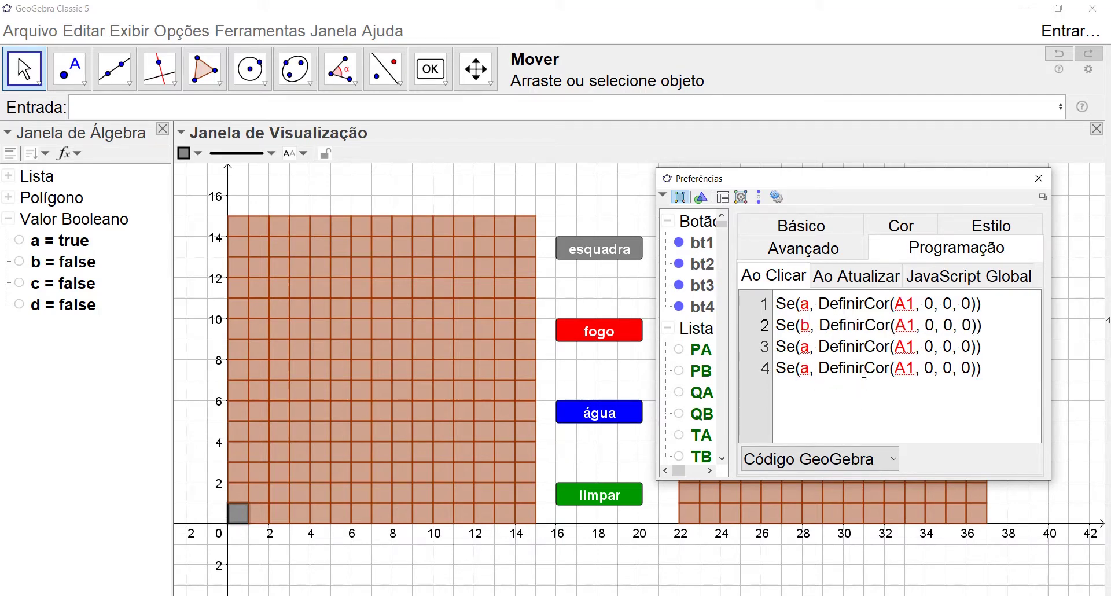
left_click(933, 326)
Edit the third line of A1's script to read Se(c, DefinirCor(A1, 0, 0, 1))
left_click(824, 339)
left_click(836, 417)
key("BackSpace")
type("c")
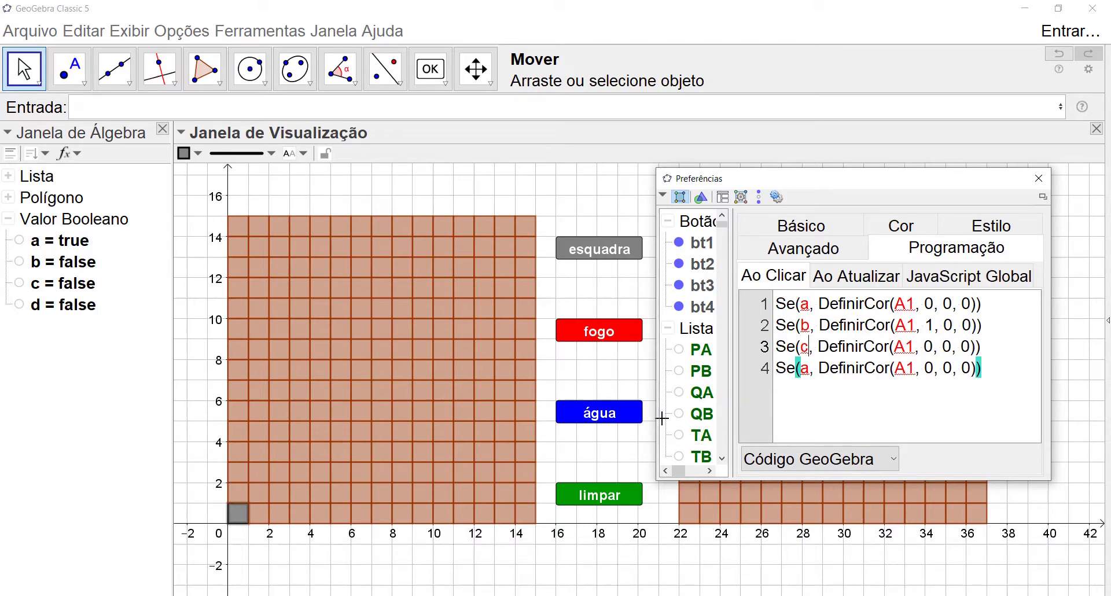
left_click(808, 346)
left_click(804, 438)
key("BackSpace")
type("1")
Edit the fourth line of A1's script to read Se(d, DefinirCor(A1, 0, 0.4, 0))
left_click(802, 368)
key("Delete")
type("d")
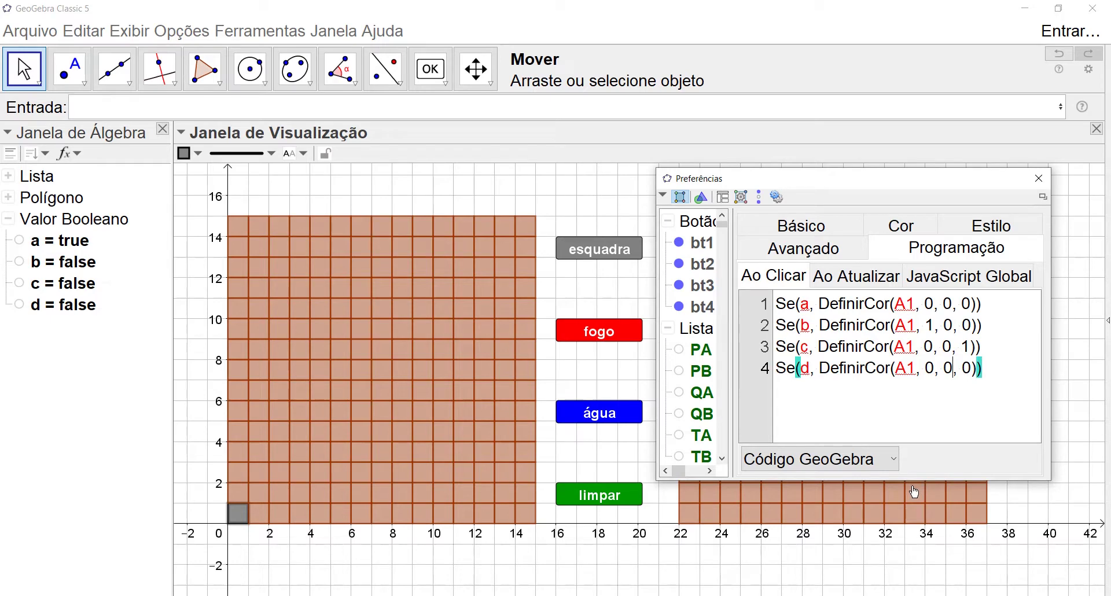
type(".4")
Copy all four lines of A1's script, close its properties and clear the selection
left_click_drag(776, 303, 958, 385)
key("ctrl+c")
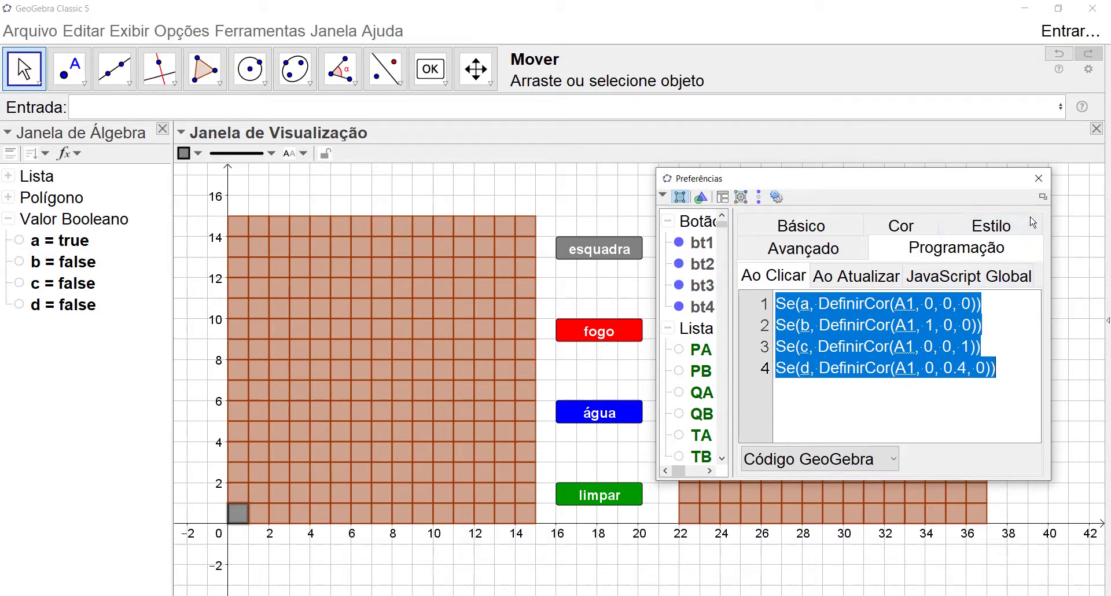
left_click(1040, 179)
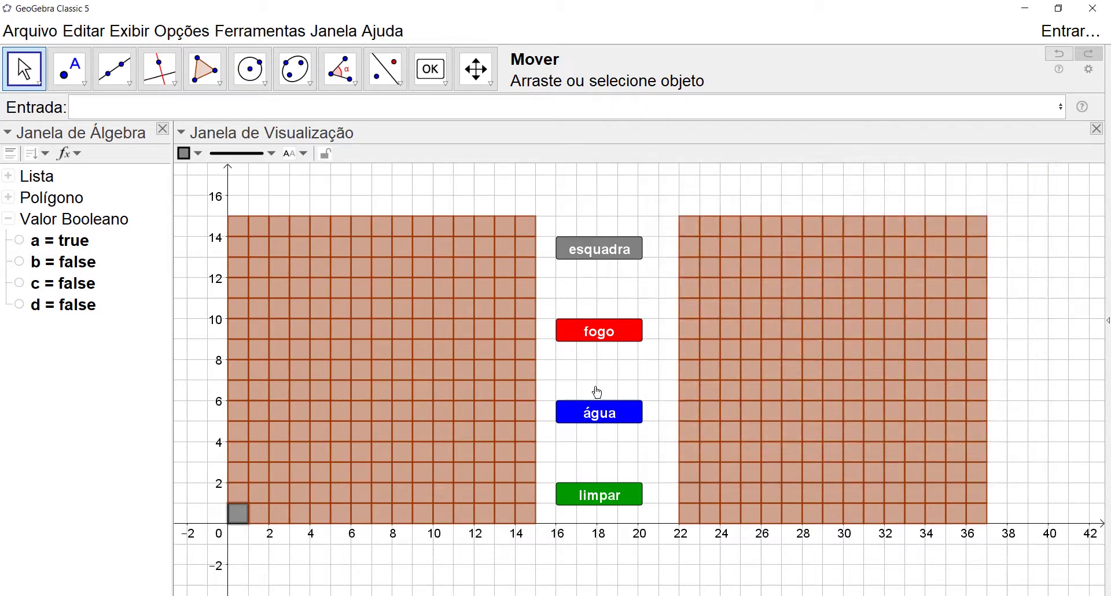
left_click(615, 206)
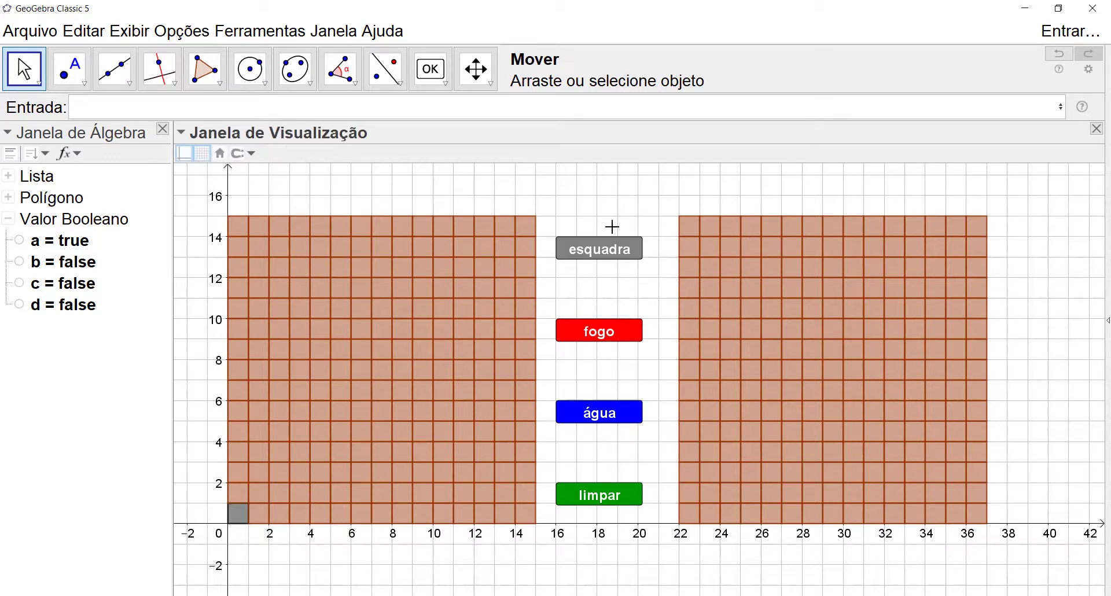
Test cell A1's script in the fogo, água and limpar modes, and clear the selection
left_click(603, 341)
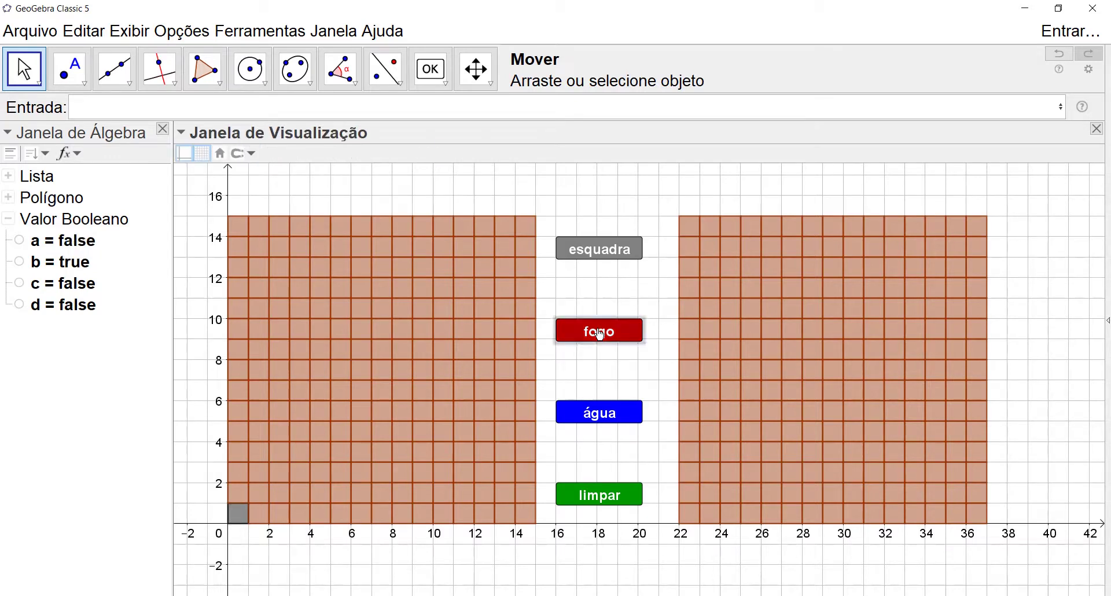
left_click(243, 518)
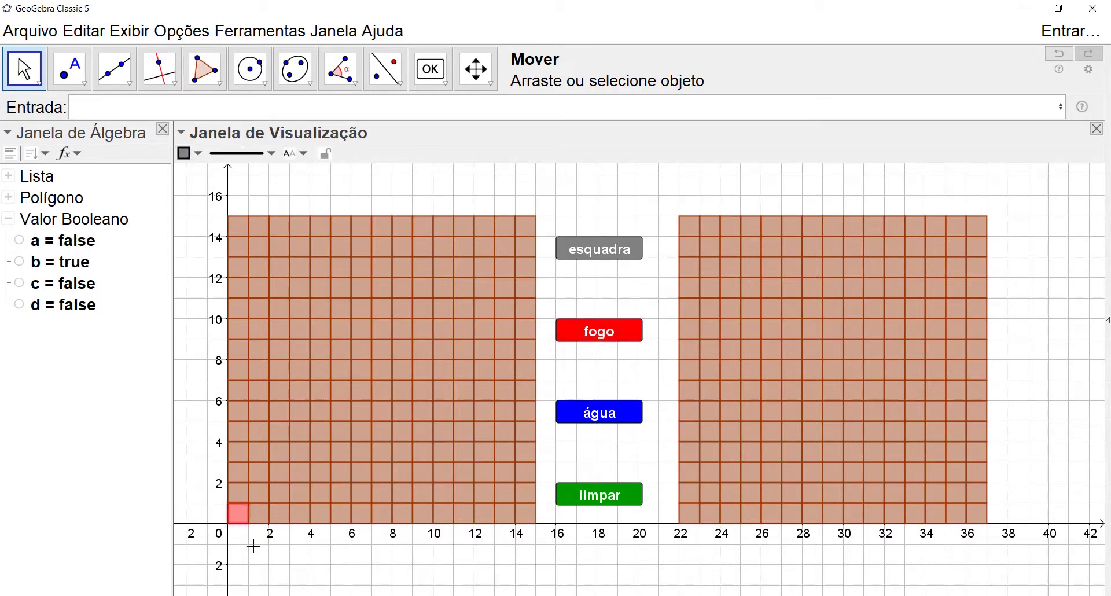
left_click(599, 414)
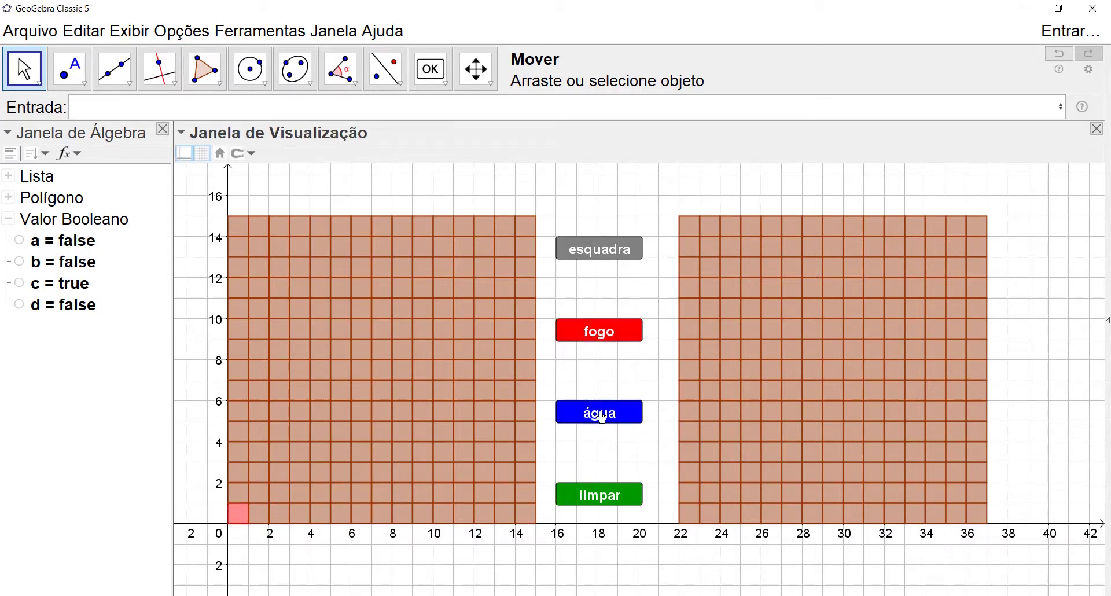
left_click(232, 520)
left_click(602, 493)
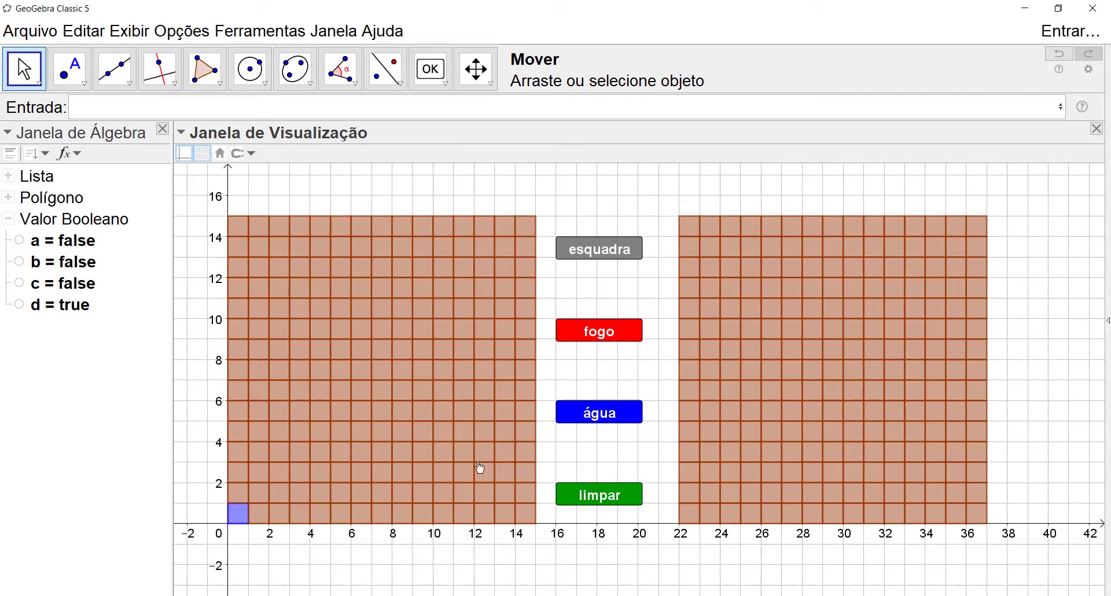
left_click(239, 516)
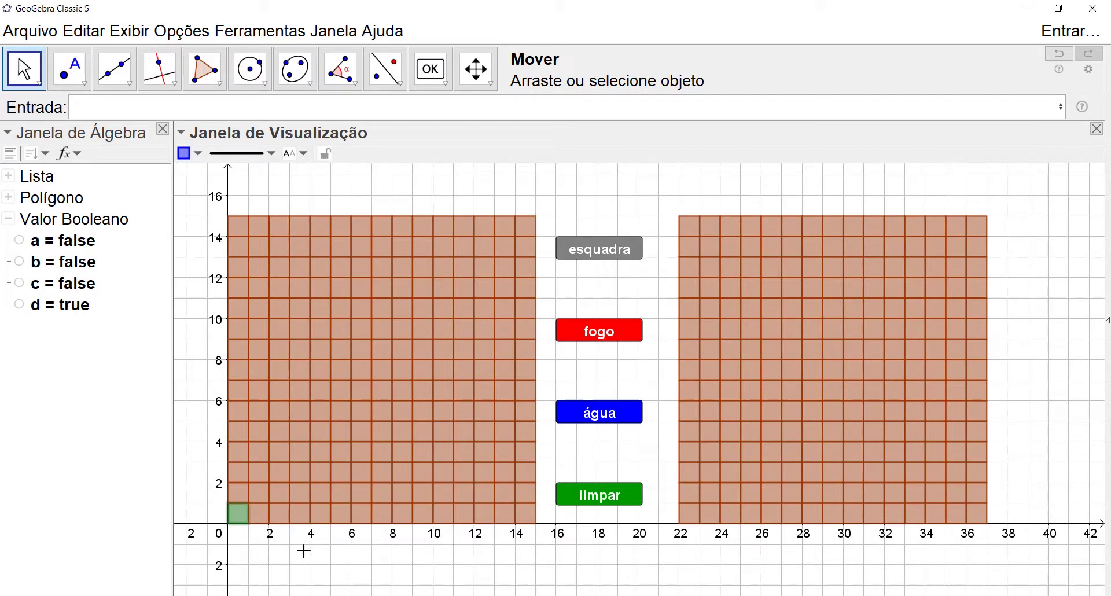
left_click(254, 551)
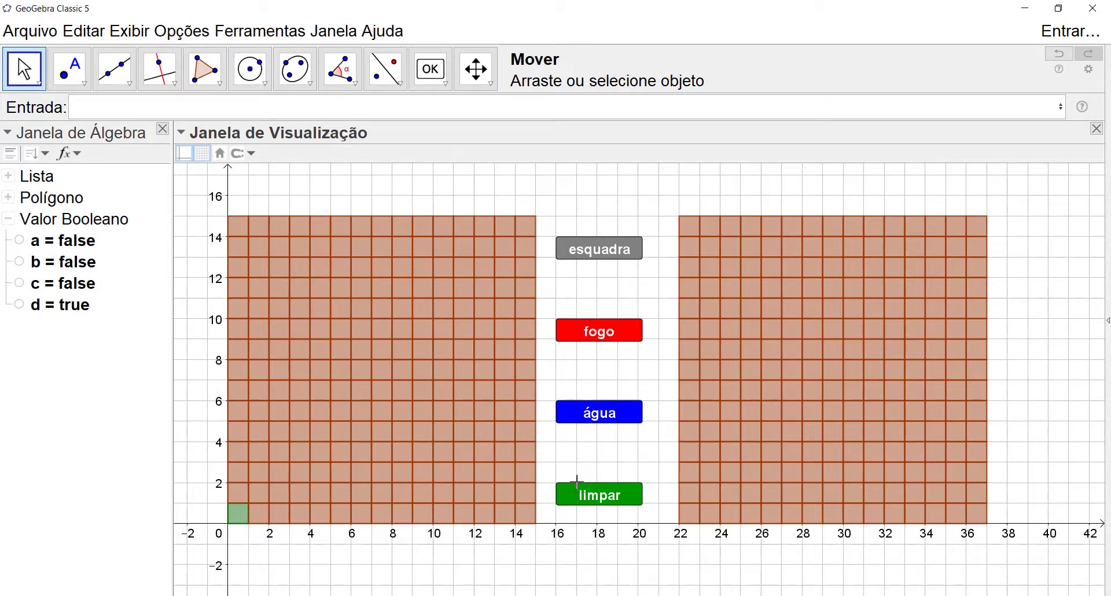
Open cell A2's on-click script and paste the four copied colour lines into it
left_click(261, 522)
right_click(258, 514)
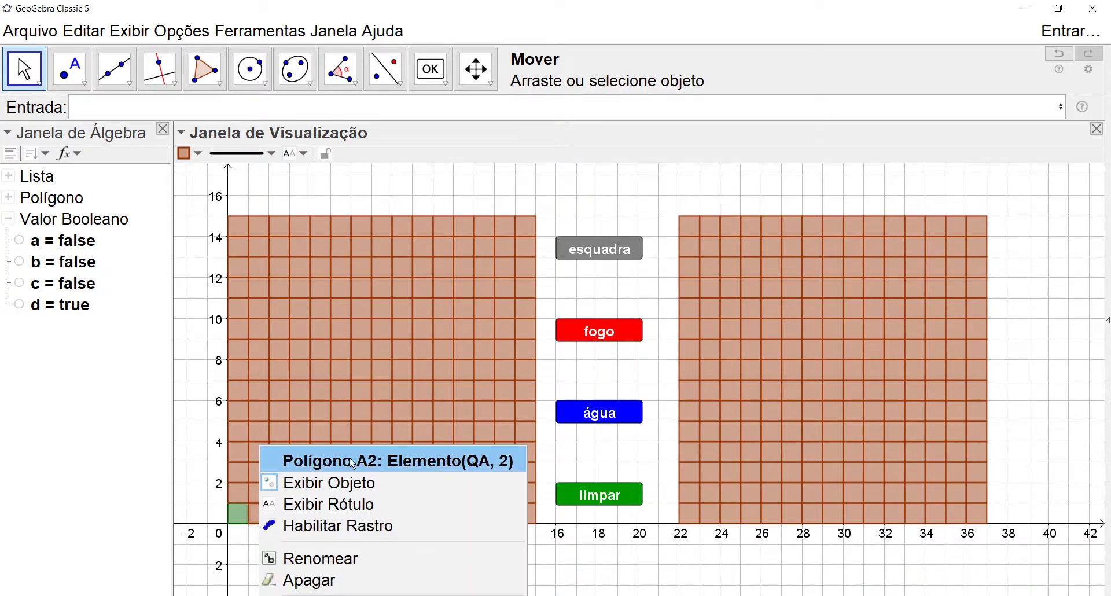
key("Escape")
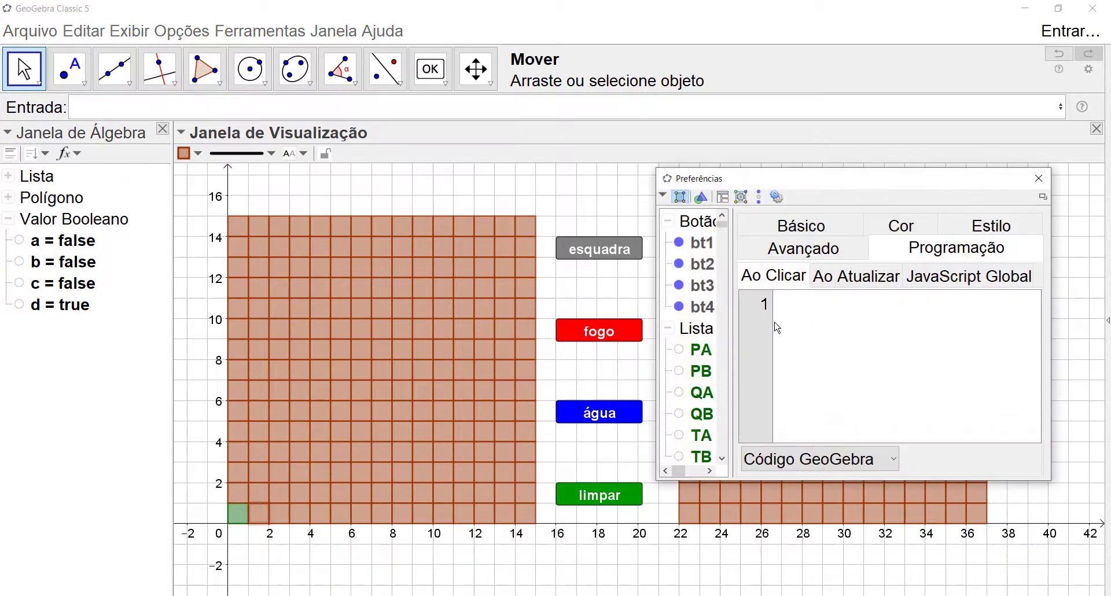
key("ctrl+v")
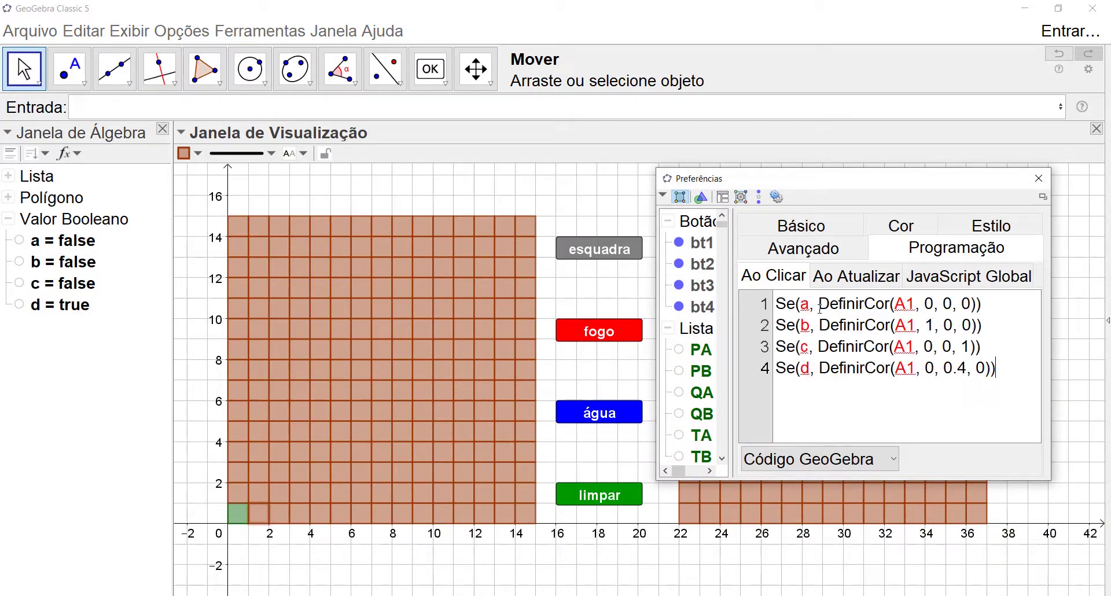
Replace A1 with A2 in all four lines of the script, close the properties and test cell A2
left_click_drag(894, 183, 698, 183)
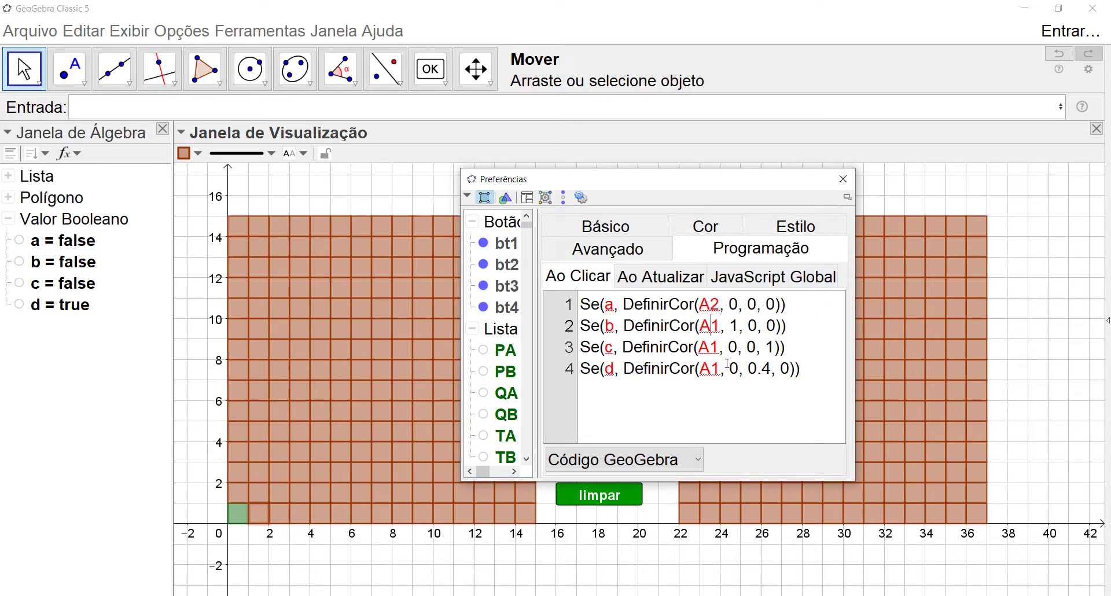
key("Delete")
type("2")
key("Down")
key("BackSpace")
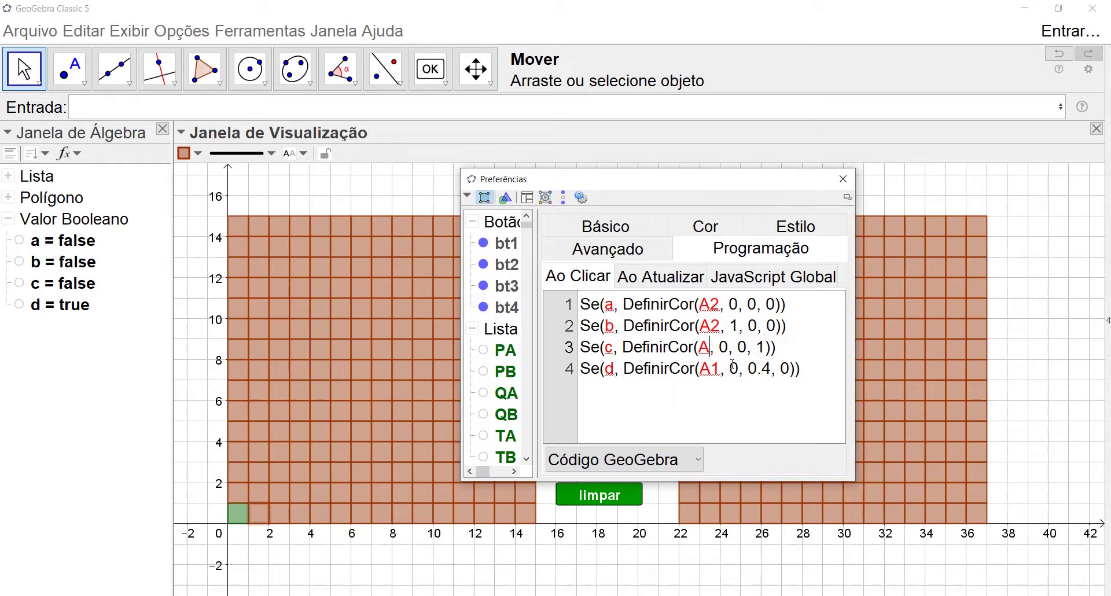
type("2")
key("Down")
key("BackSpace")
type("2")
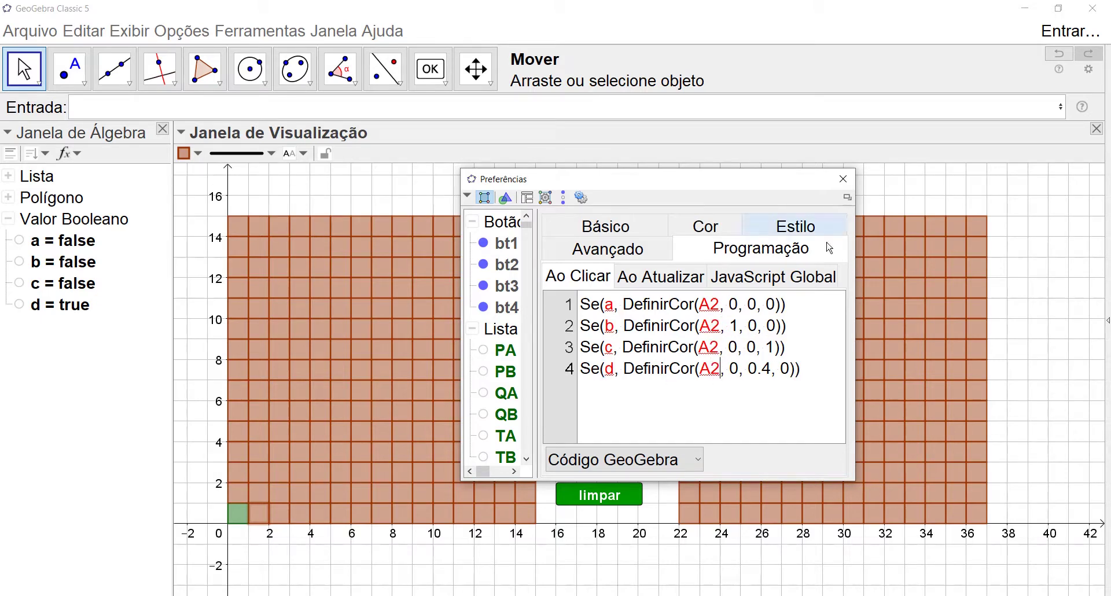
left_click(844, 179)
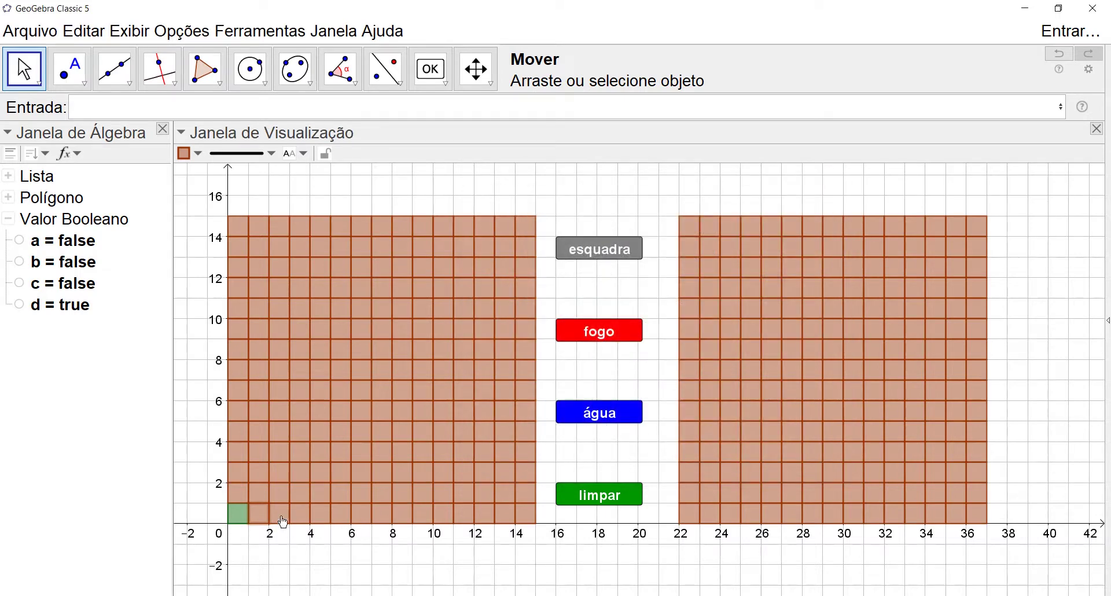
left_click(265, 513)
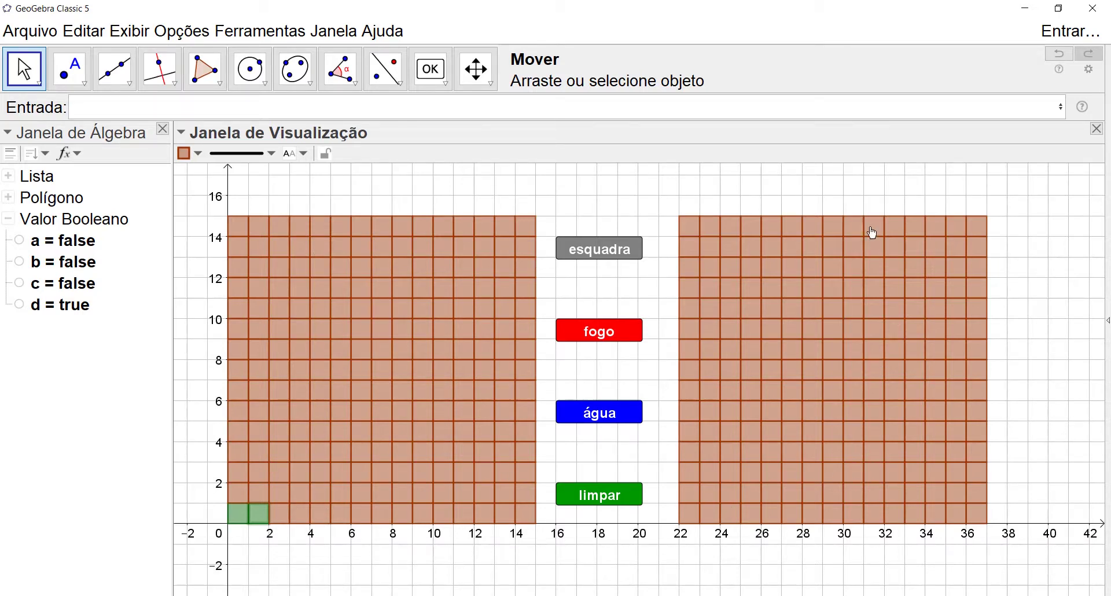
Open cell A3's on-click script and paste the four copied colour lines into it
right_click(284, 519)
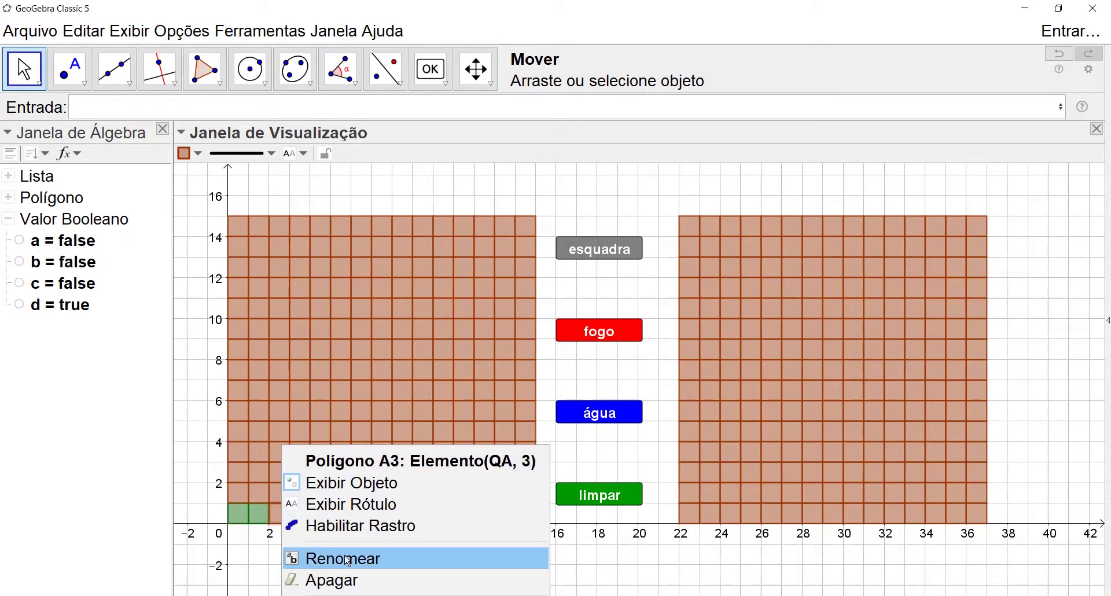
left_click(312, 594)
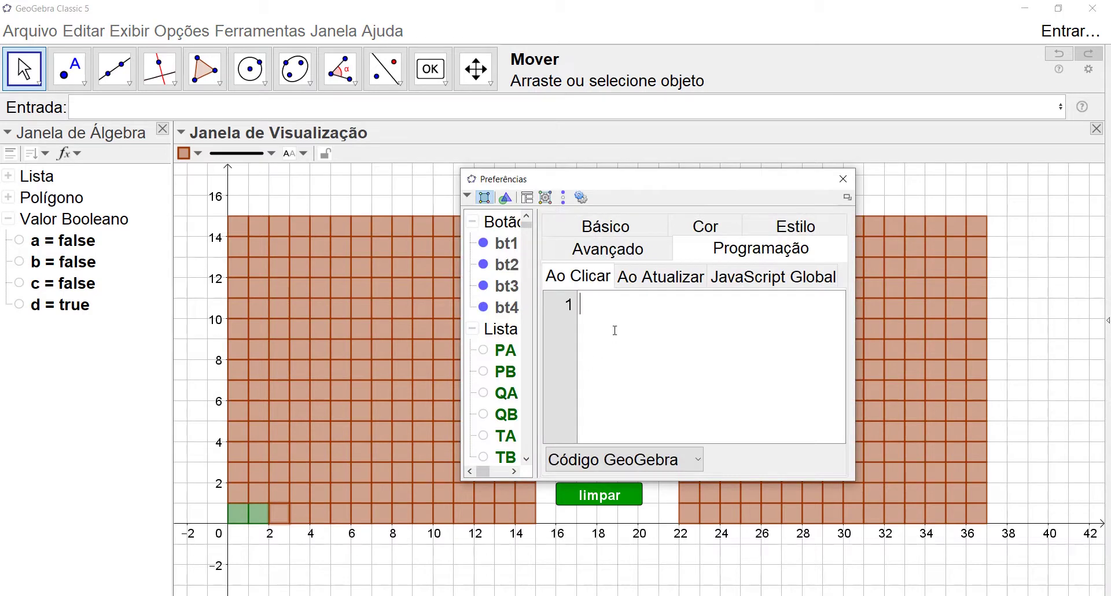
left_click(623, 331)
type("Se(a, DefinirCor(A1, 0, 0, 0)) Se(b, DefinirCor(A1, 1, 0, 0)) Se(c, DefinirCor(A1, 0, 0, 1)) Se(d, DefinirCor(A1, 0, 0.4, 0))")
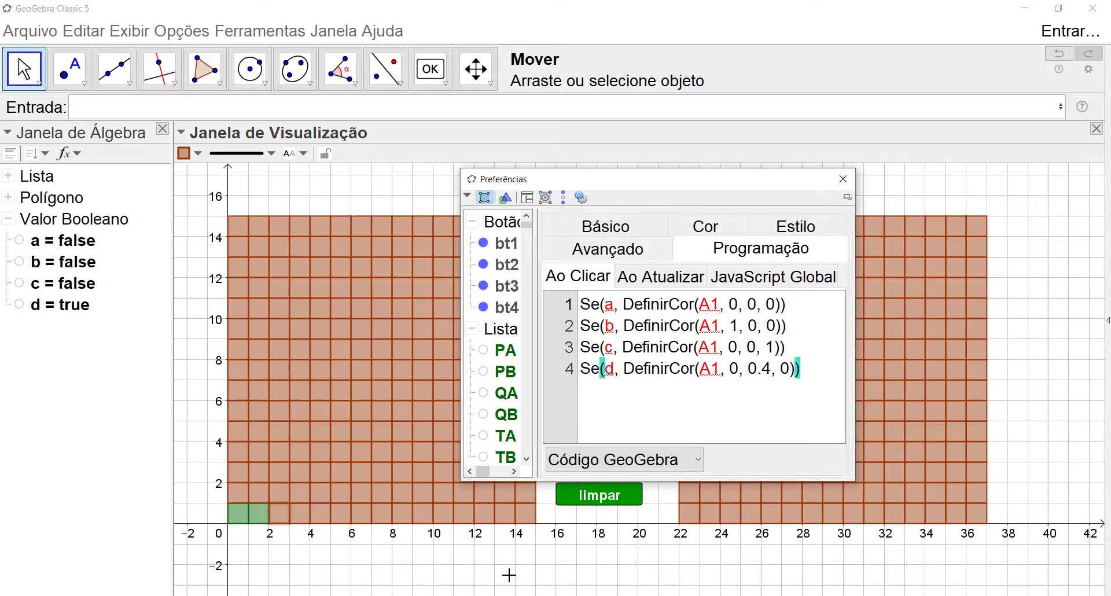
Replace A1 with A3 in the lines of cell A3's script and close its properties
key("BackSpace")
type("3")
key("Down")
key("BackSpace")
type("3")
key("Down")
left_click(842, 179)
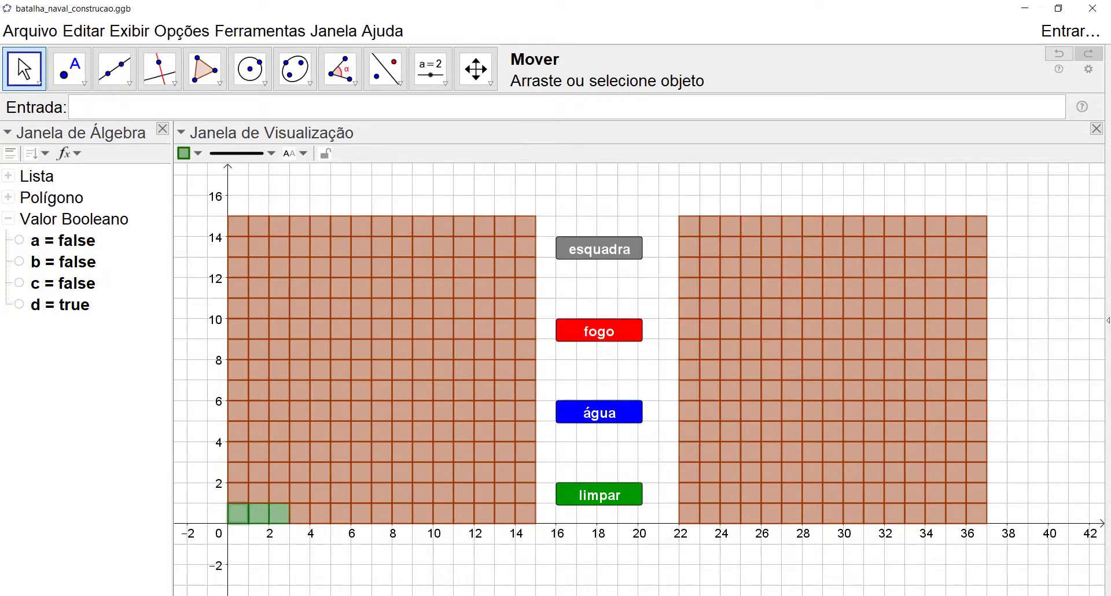
Clear the selection and expand the Lista group to show the point and polygon lists
left_click(458, 563)
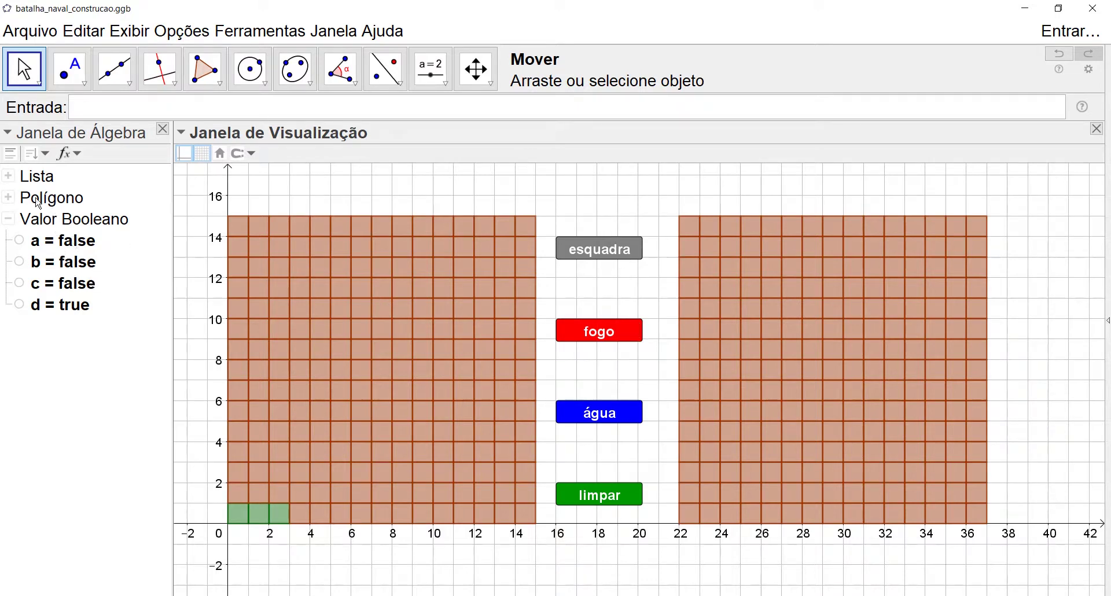
left_click(9, 176)
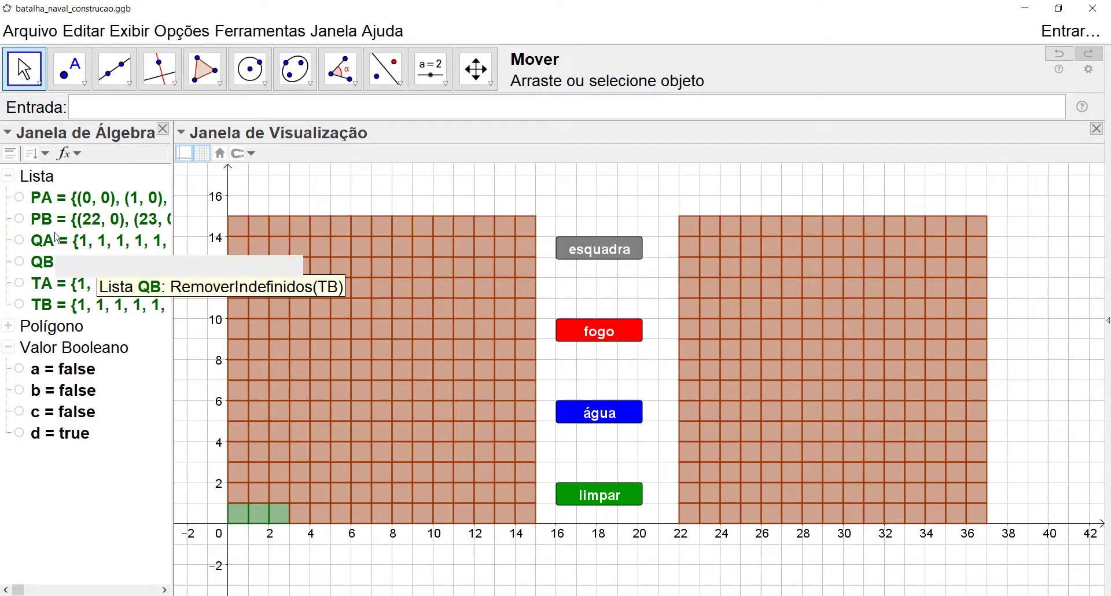
Redefine list PB with the offset (24, 0) so the second grid starts at x = 24
left_click(131, 227)
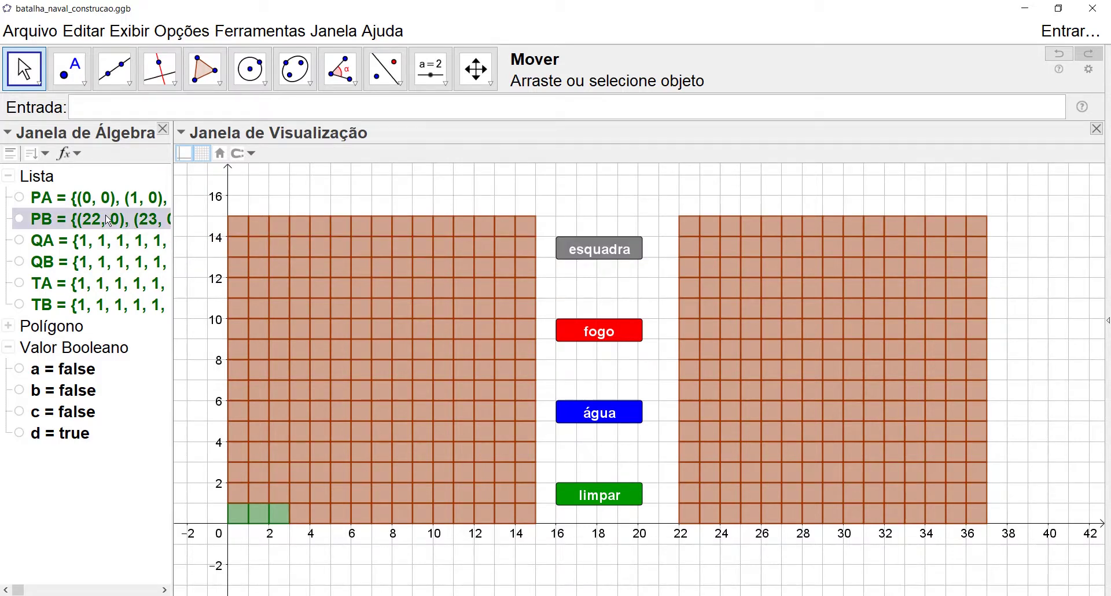
double_click(108, 221)
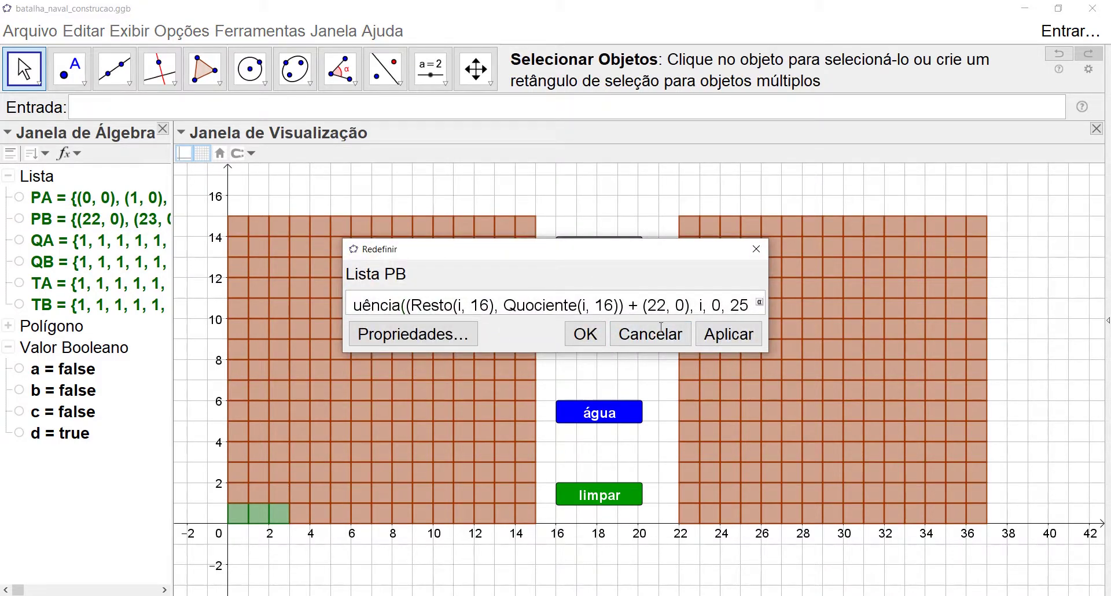
key("Delete")
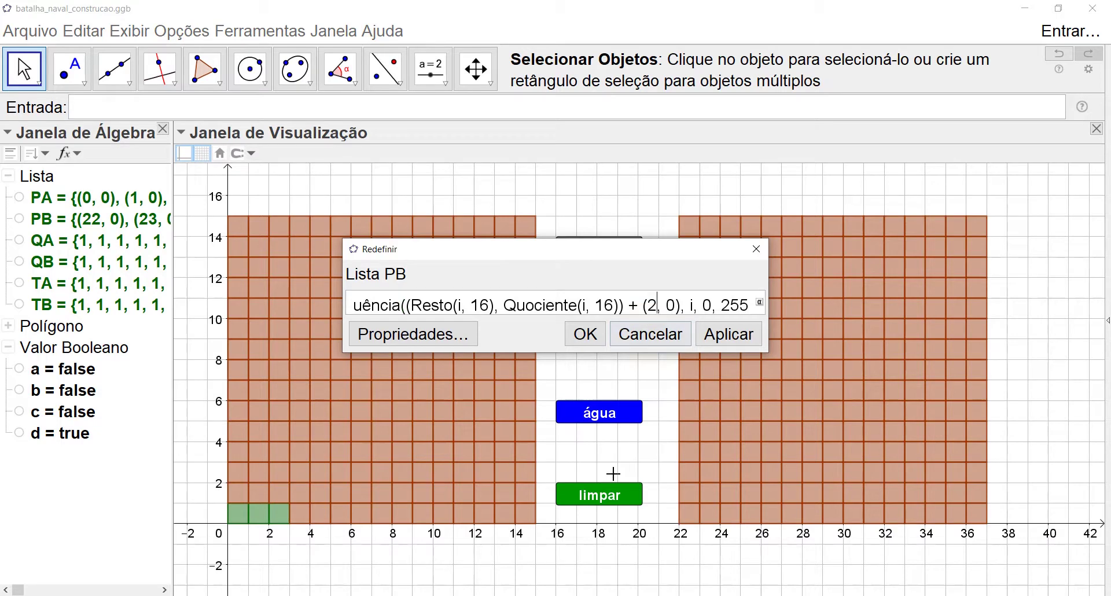
type("4")
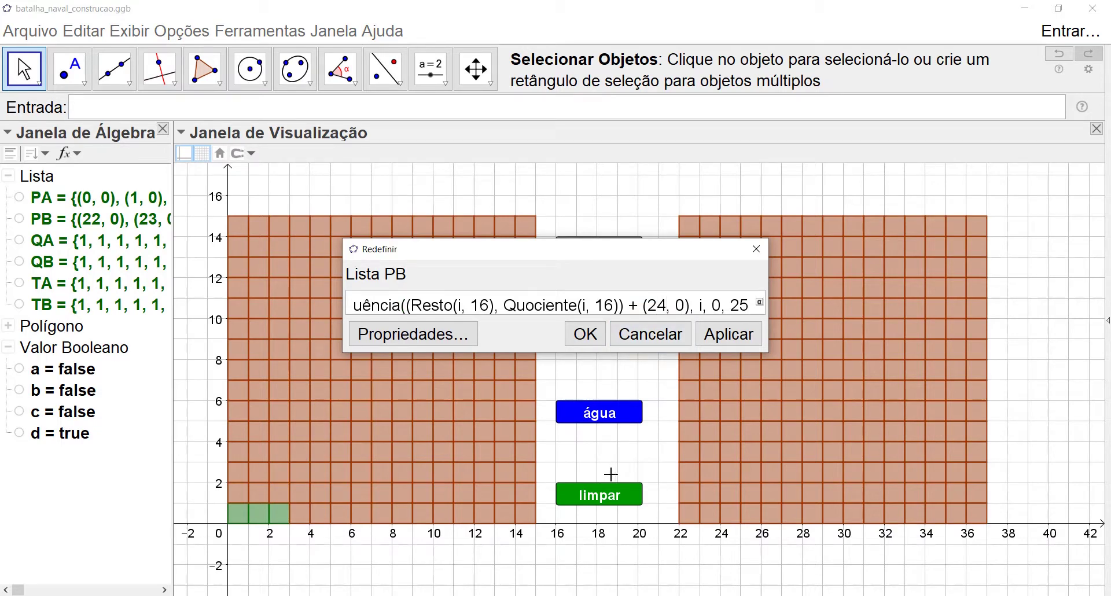
left_click(585, 334)
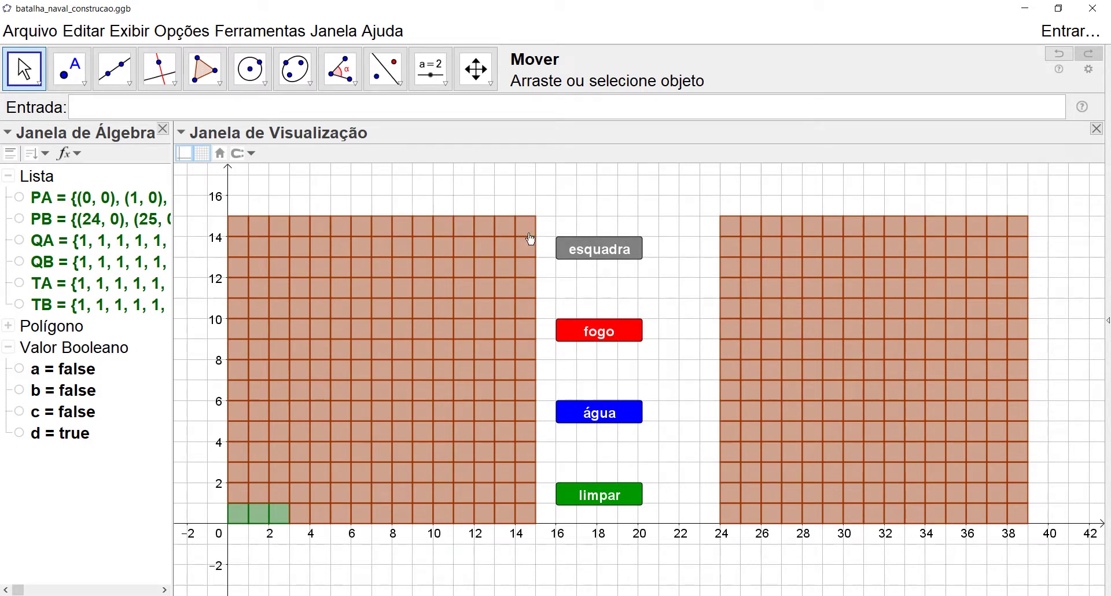
Move the four mode buttons together two units along x to centre them between the grids, and hide the axes
left_click_drag(550, 216, 652, 509)
left_click_drag(597, 252, 638, 253)
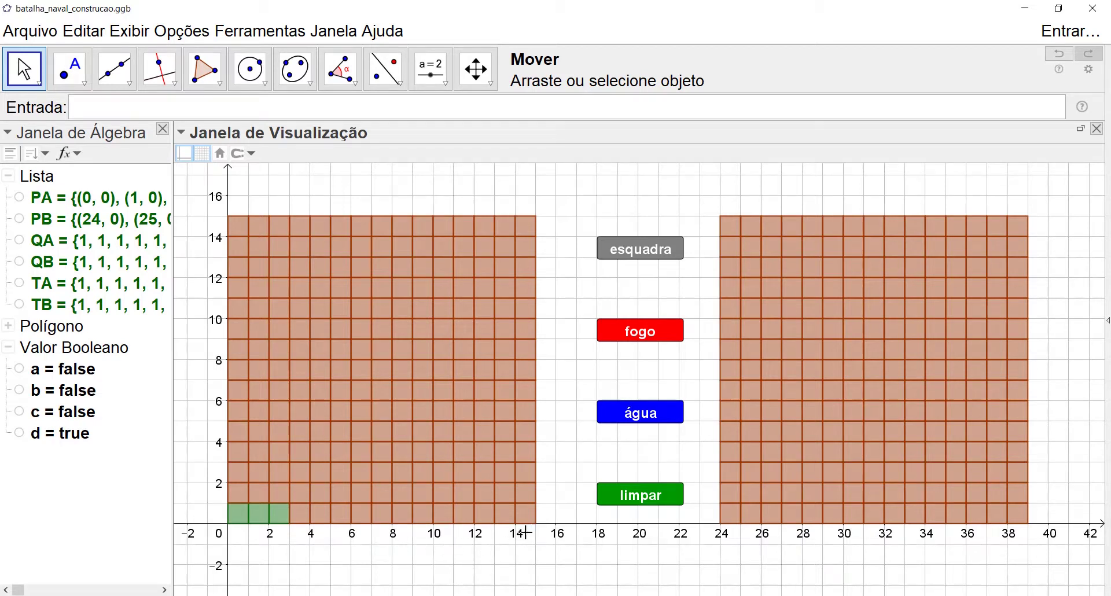
right_click(587, 194)
left_click(616, 239)
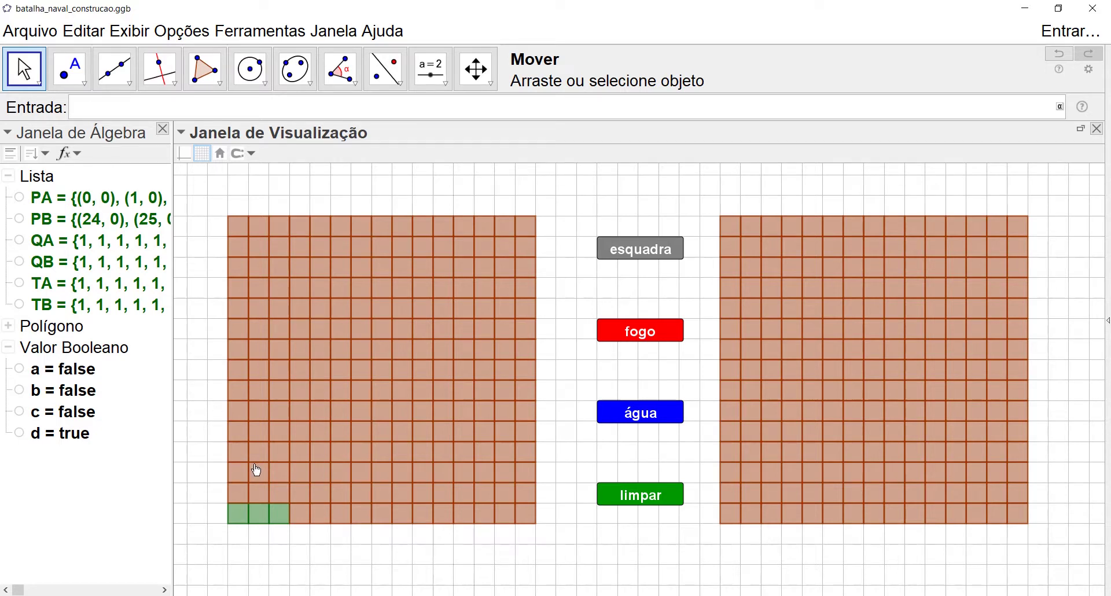
Try to define the list L={A, B, C}, declining slider creation and dismissing the error
type("L")
type("{")
type("\"")
key("BackSpace")
type("A, B,")
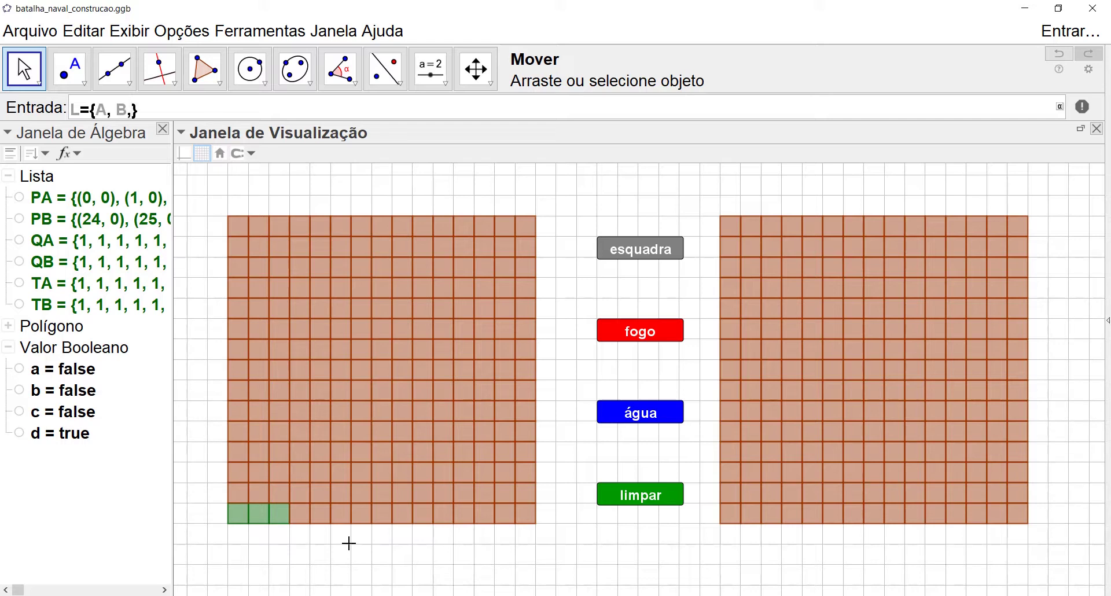
type(" C")
key("Return")
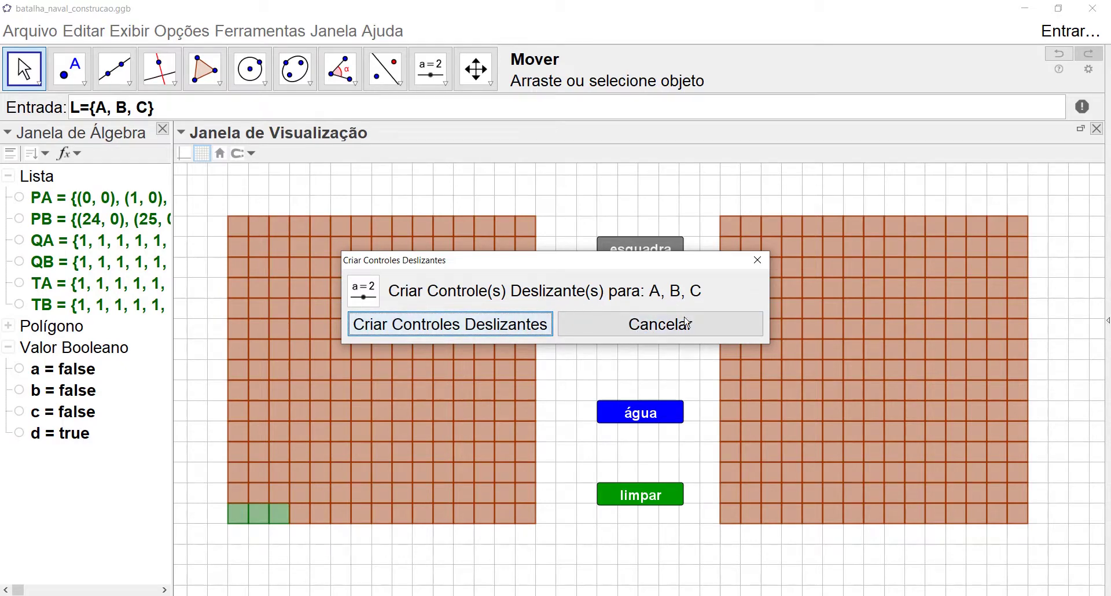
left_click(648, 327)
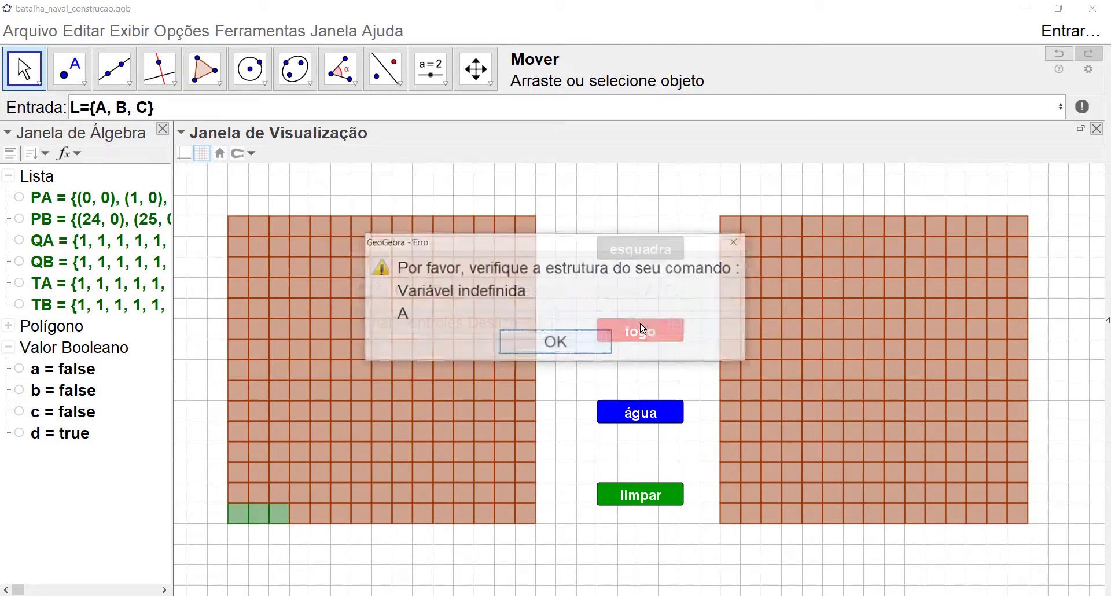
left_click(520, 341)
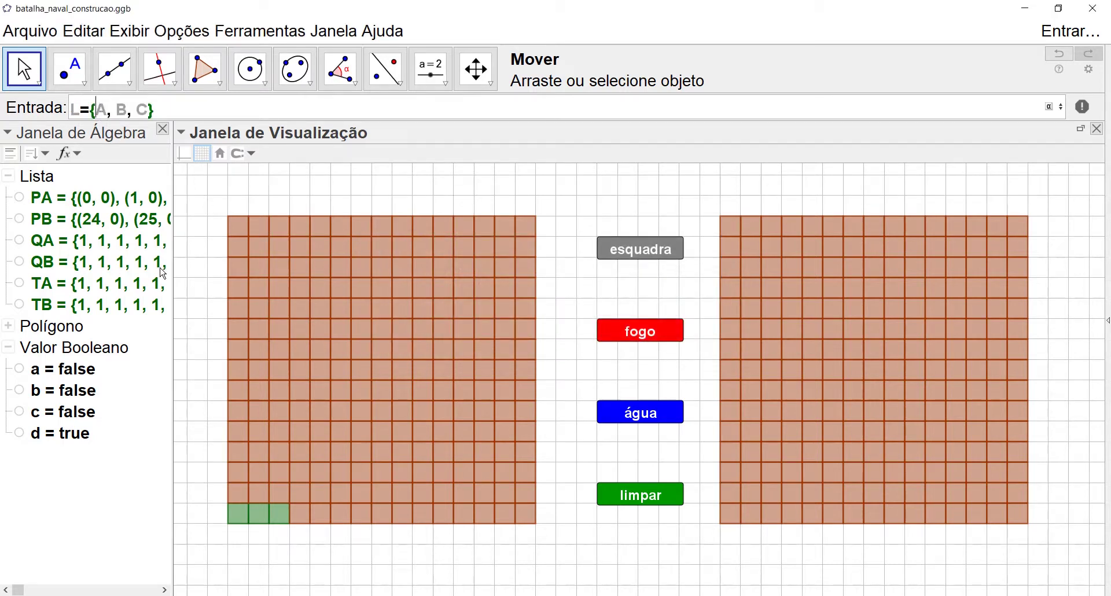
Put the letters of L in quotes, extend the list through "O", create it and briefly check its display in the graphics view
type("\"")
key("Right")
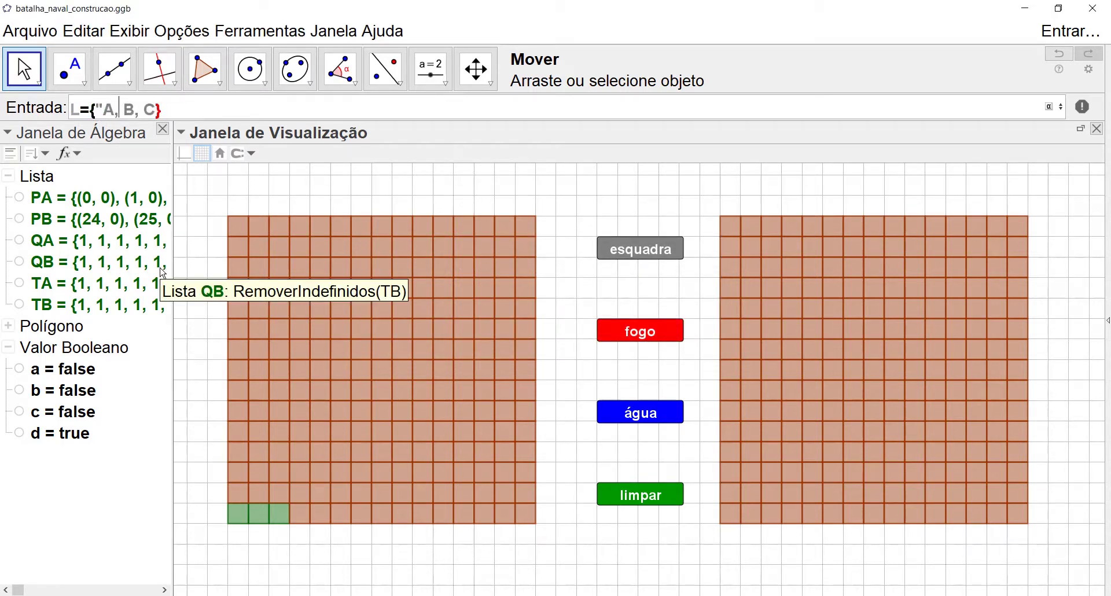
type("\"A\"")
key("Right")
type("\"A")
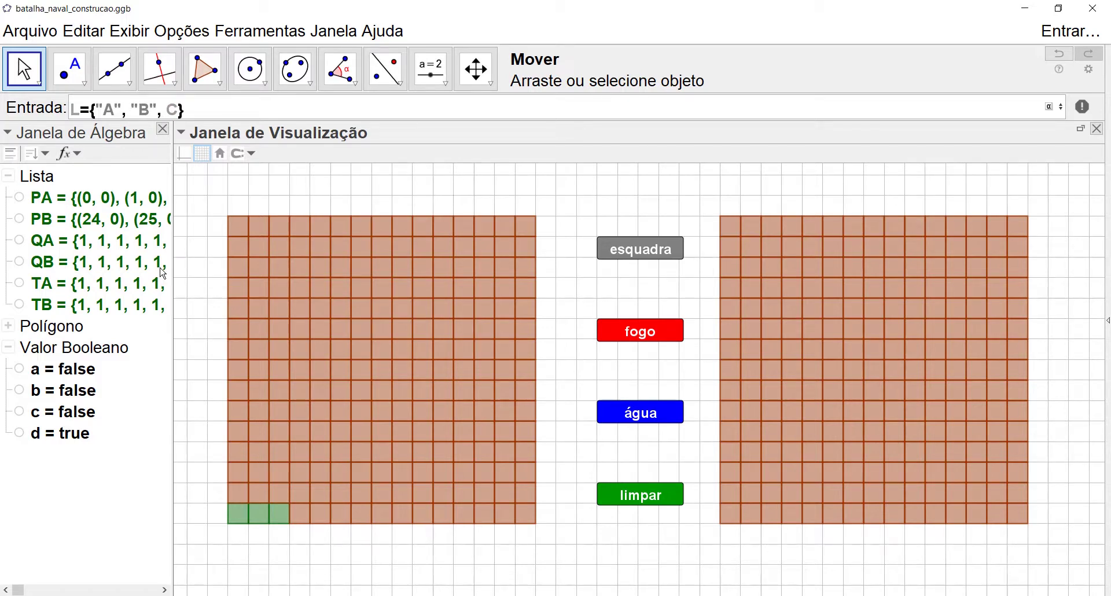
type("\"")
key("Right")
type("\",")
type("\"D\", \"E\", \"F\", \"G\", \"H\", \"I\", \"J\", \"K\", \"L\", \"M\", \"N\", \"O\"")
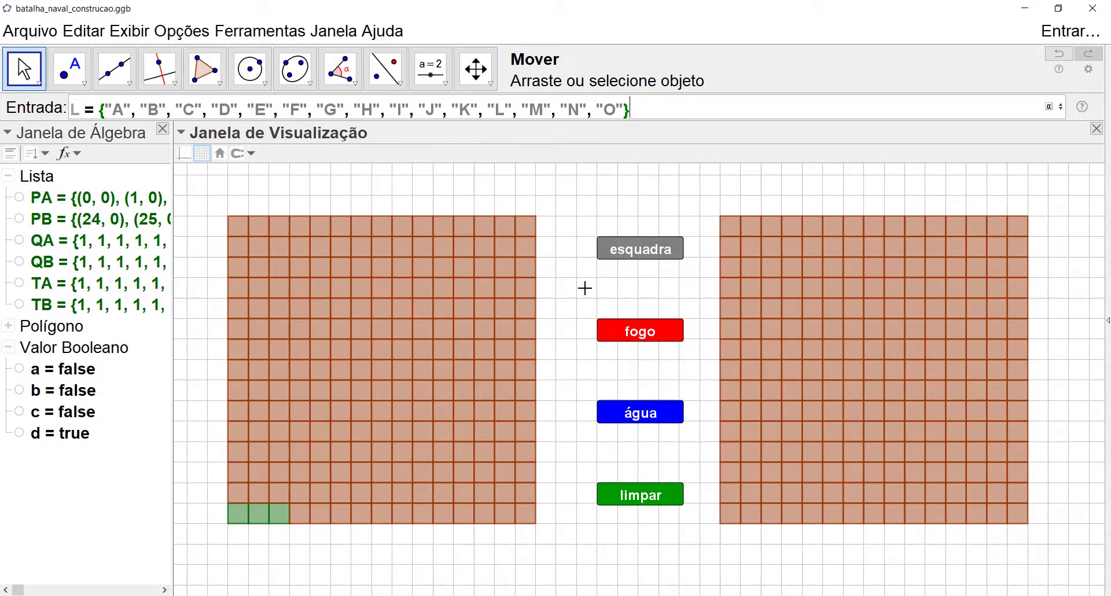
key("Return")
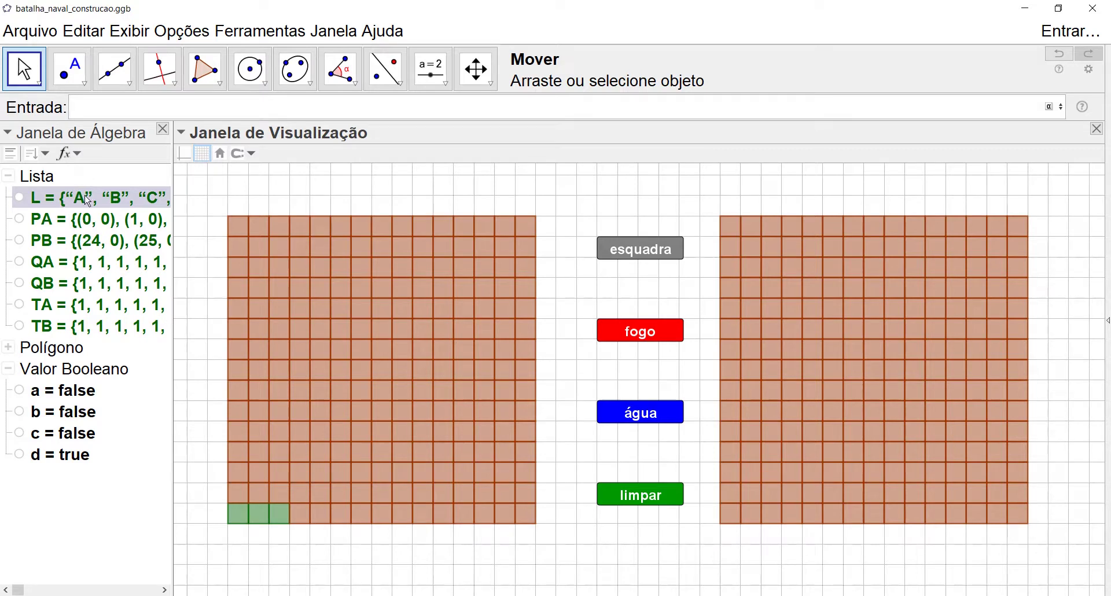
left_click(20, 198)
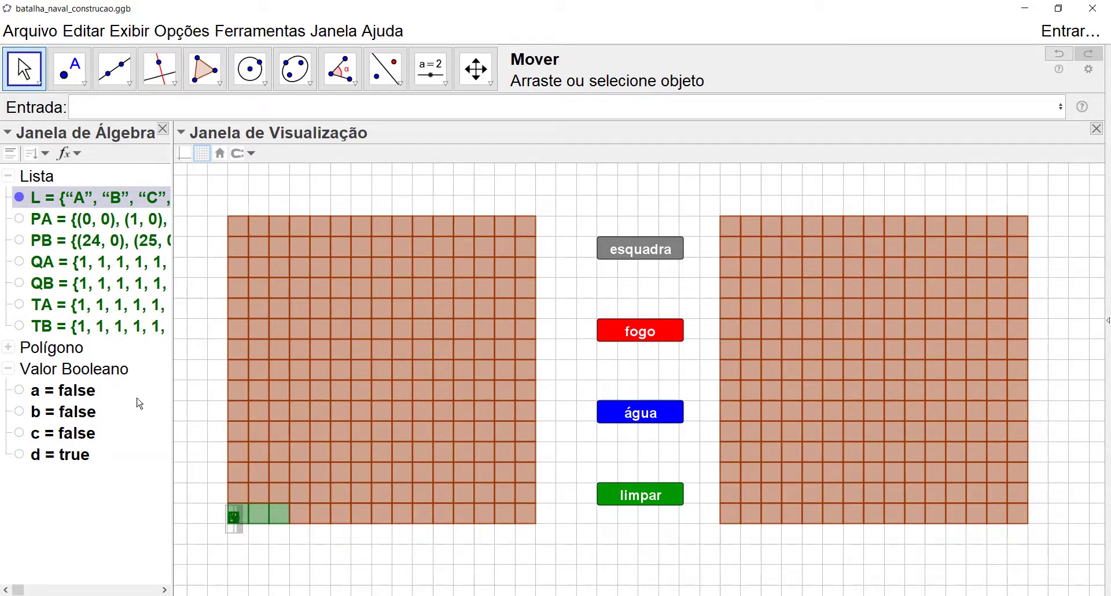
left_click(19, 197)
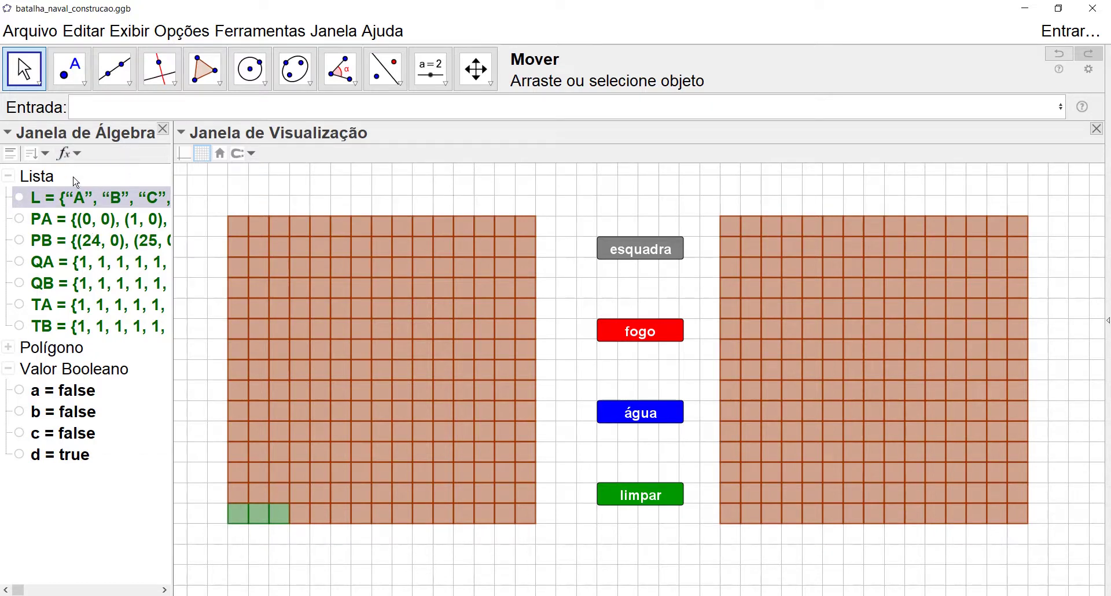
Start a Texto command with object and point arguments, using Elemento(L, i) as the object
left_click(102, 109)
type("Texto")
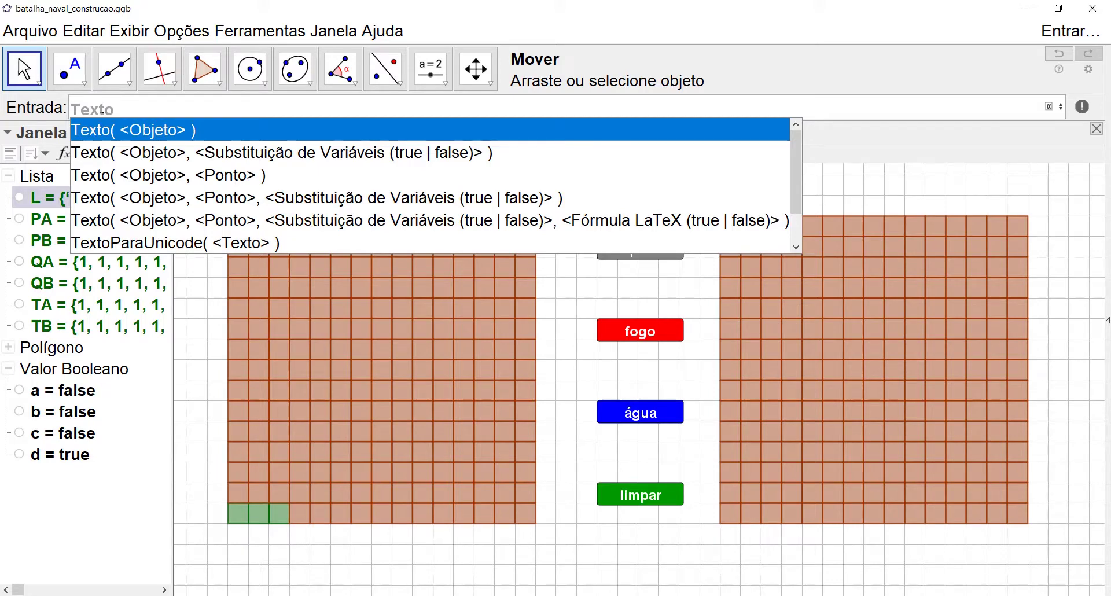
key("Down")
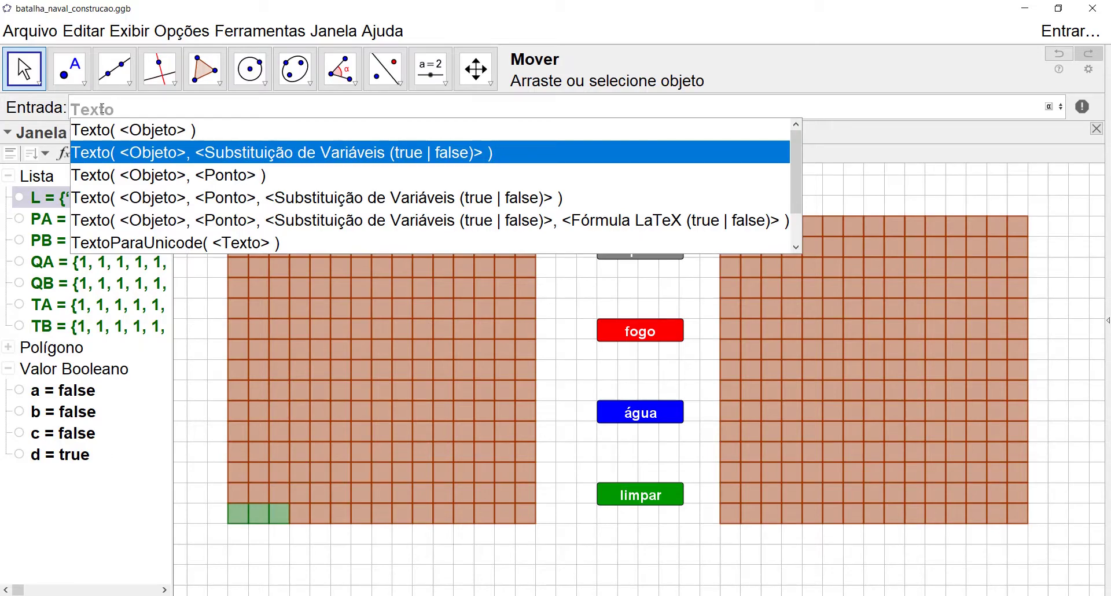
key("Down")
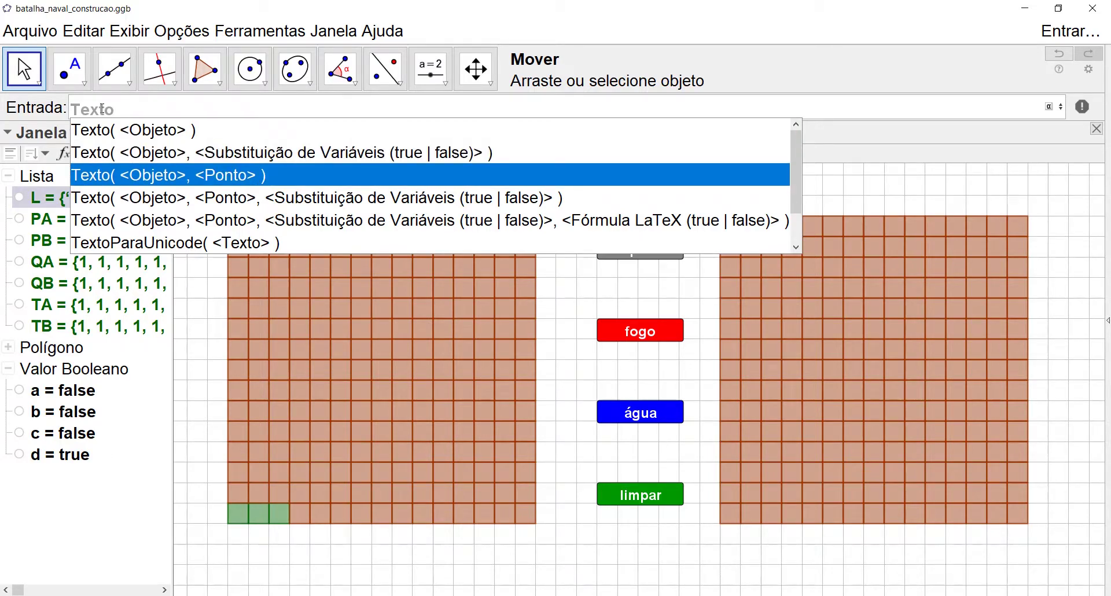
key("Return")
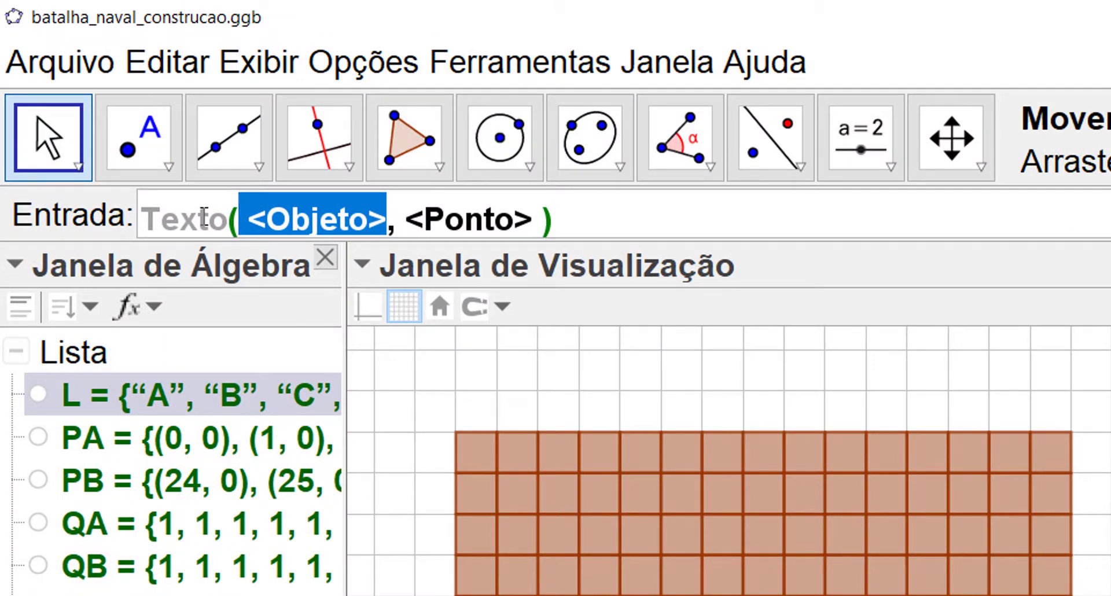
type("Ele")
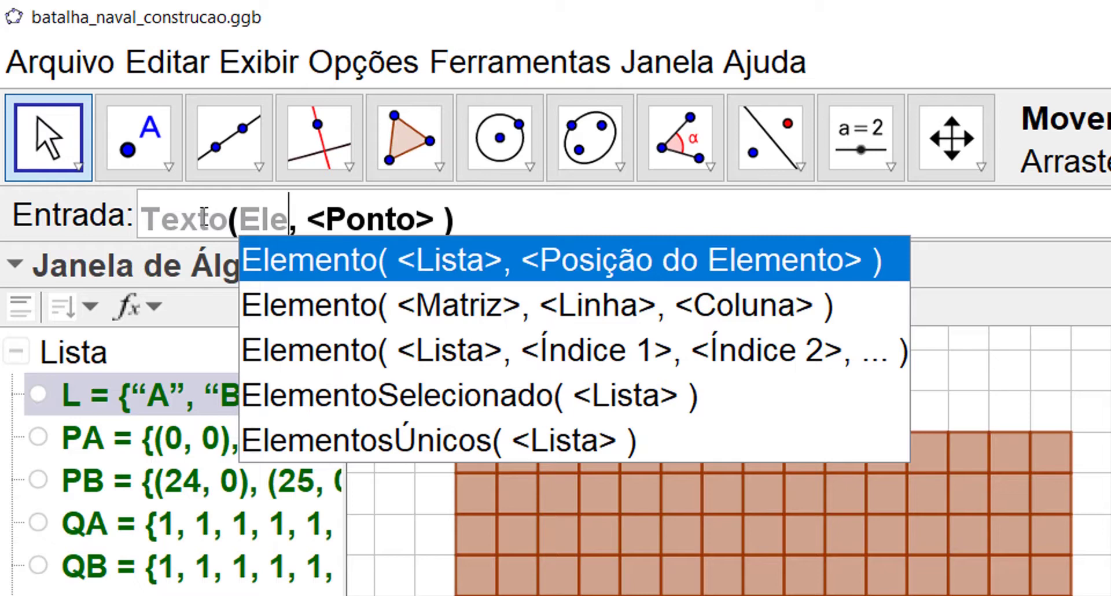
key("Return")
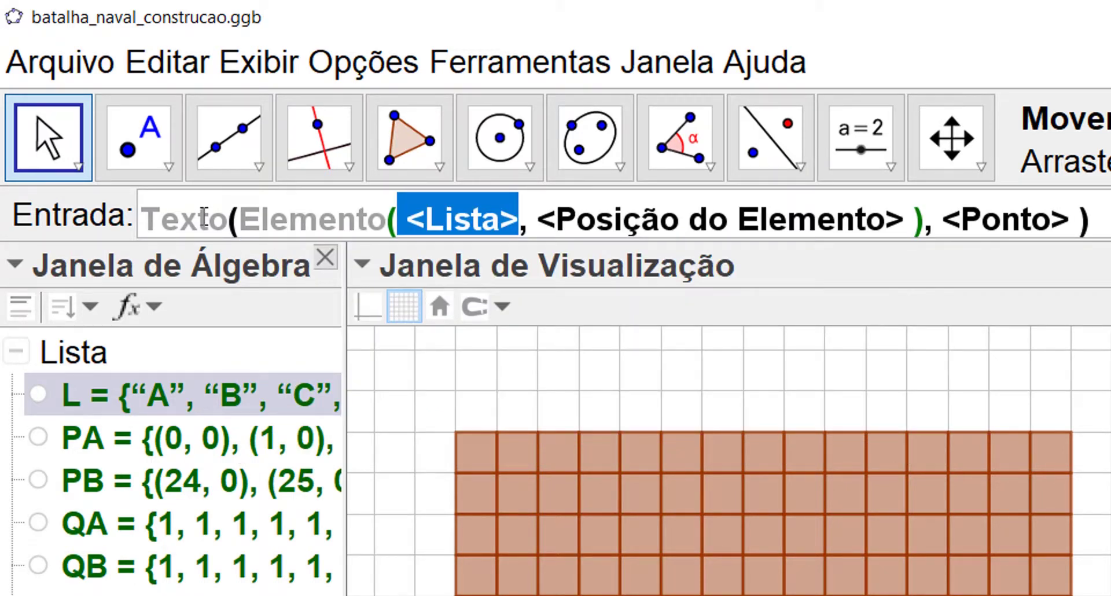
type("L")
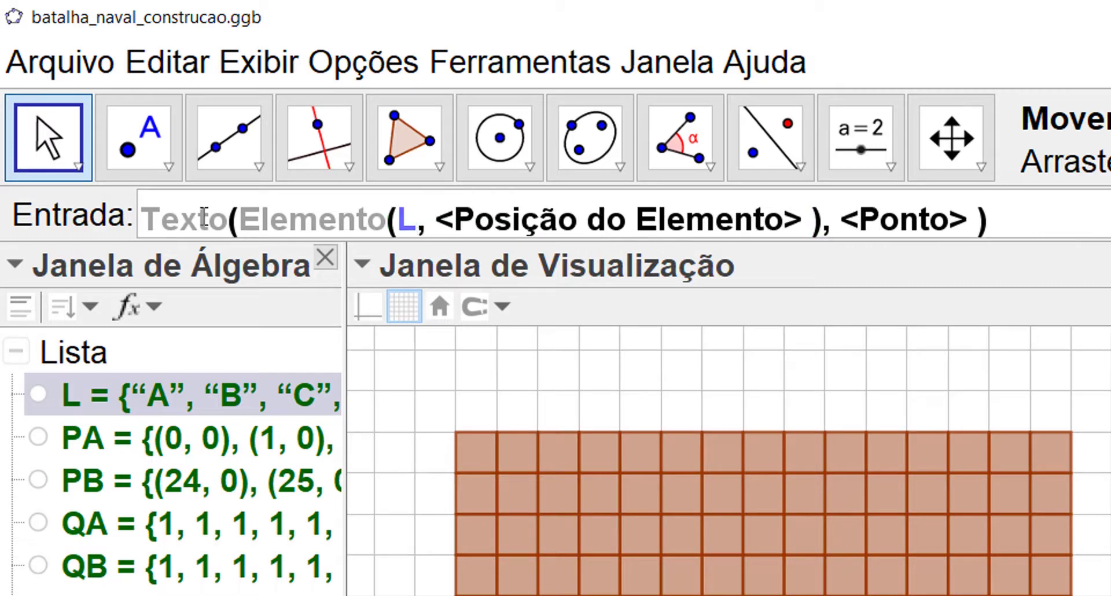
key("Tab")
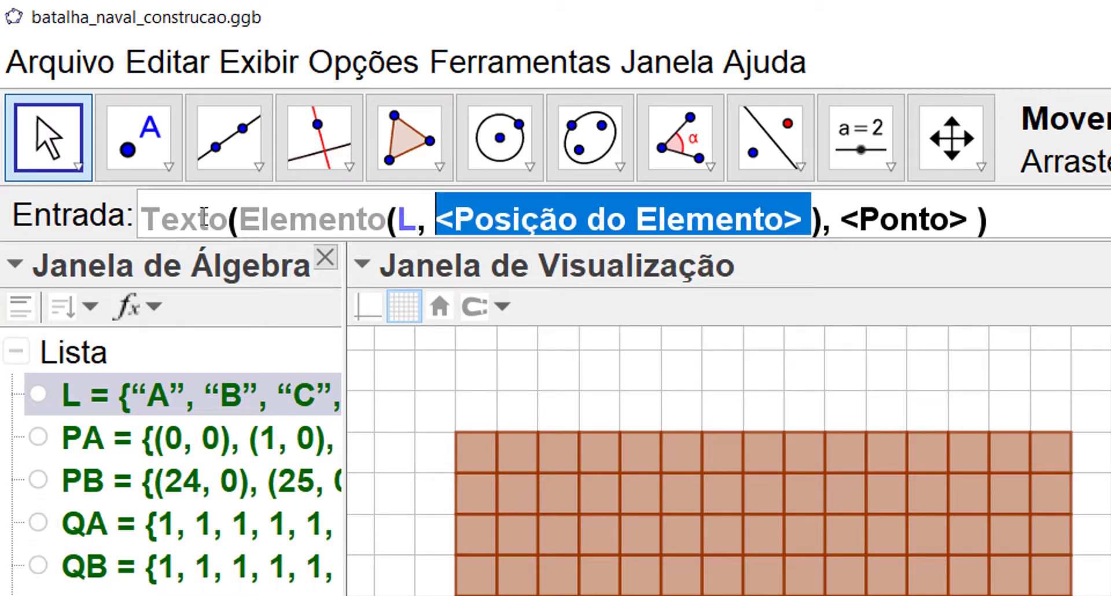
type("i")
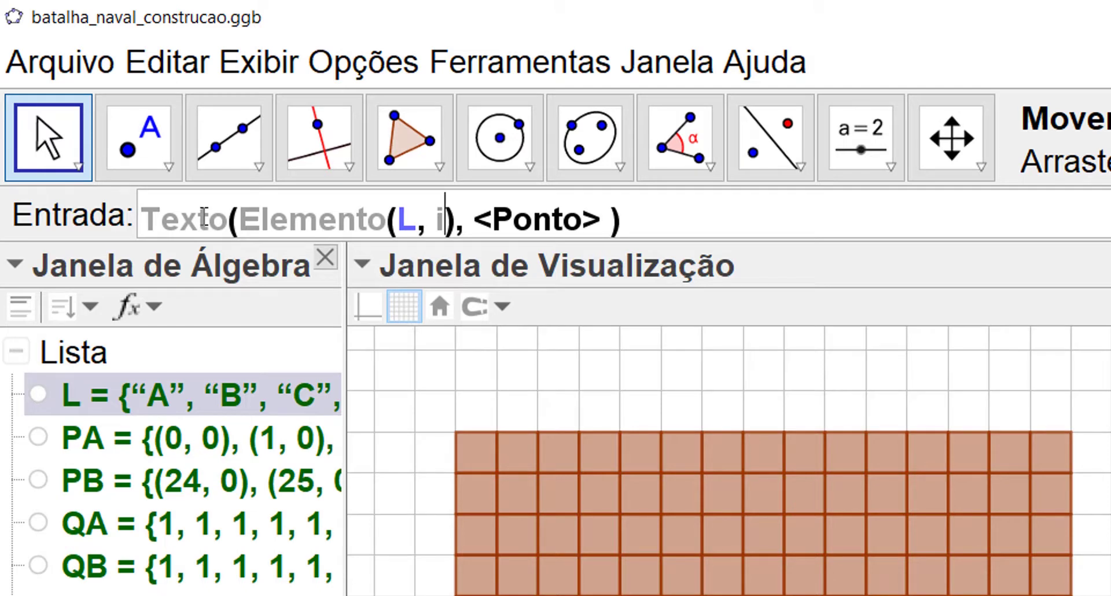
Set the Texto command's point argument to (i, 0) and close the expression's parenthesis
key("Tab")
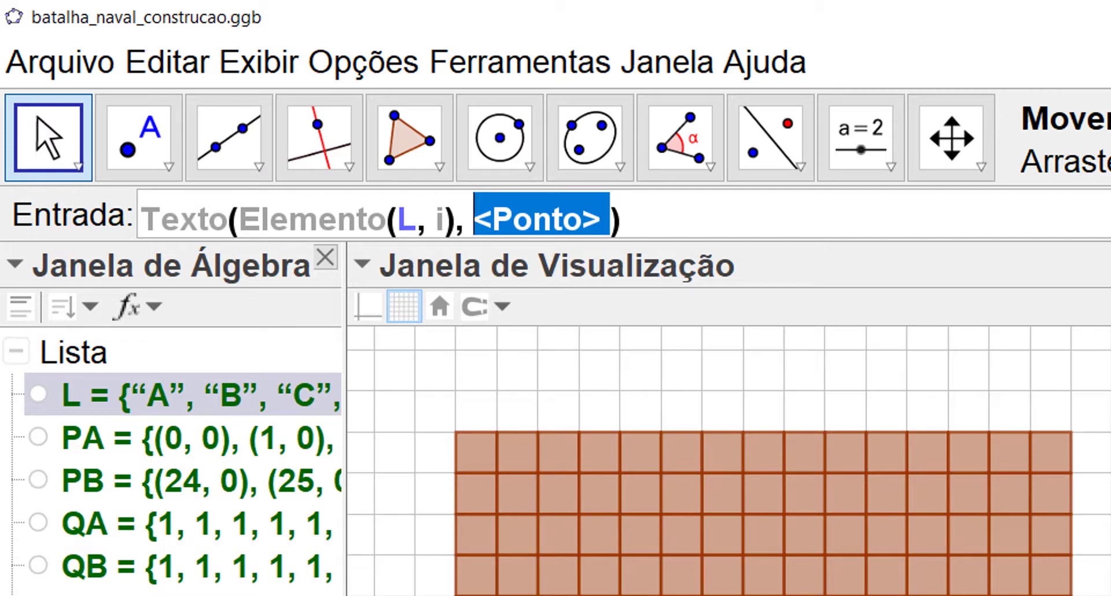
type("(")
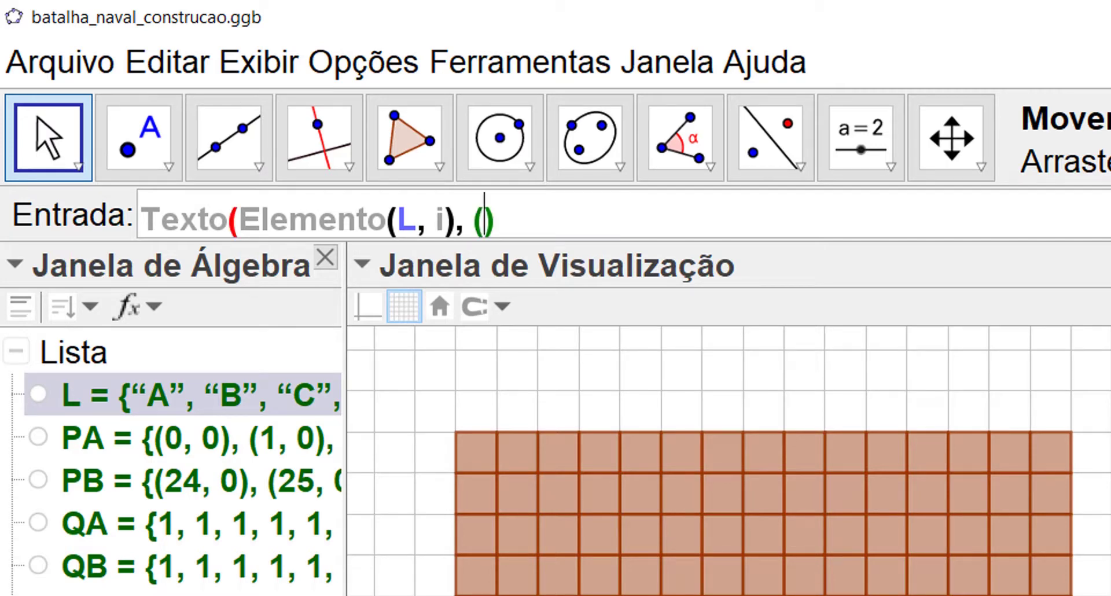
type("i")
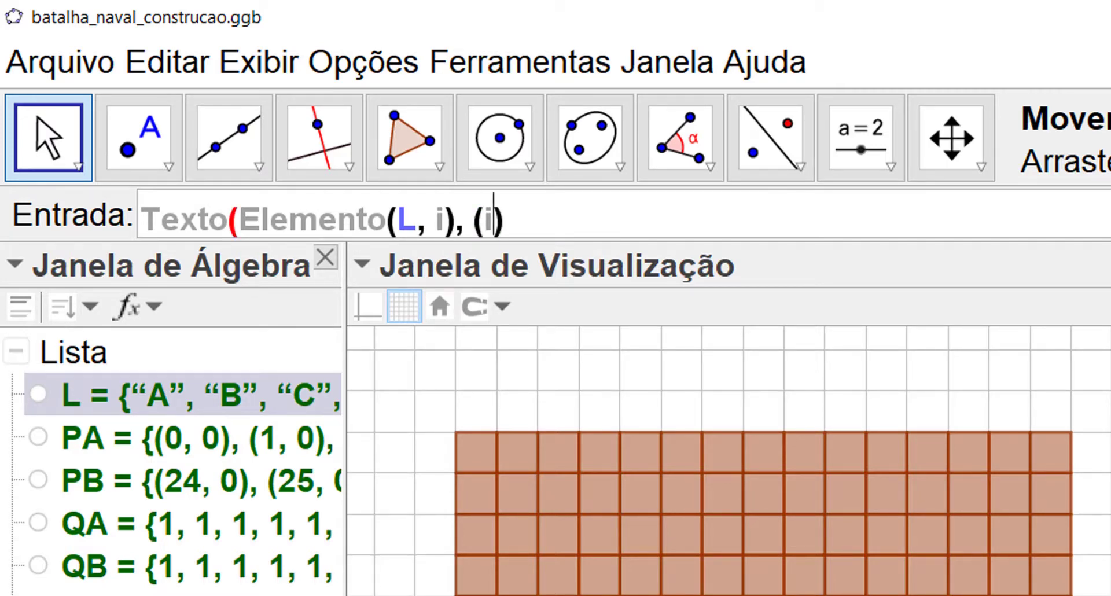
type(",0")
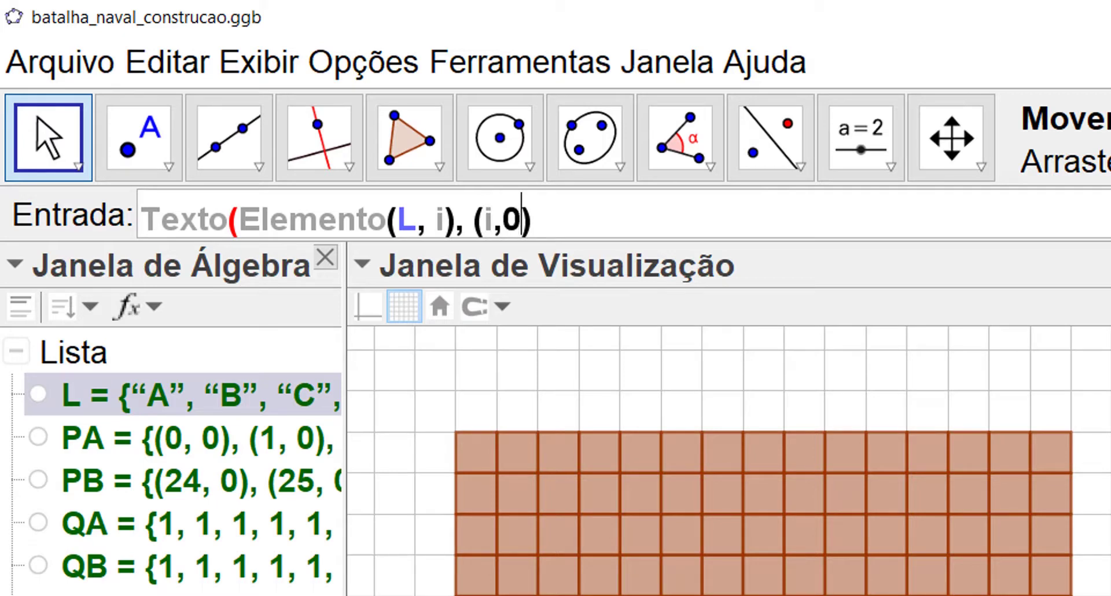
key("Left")
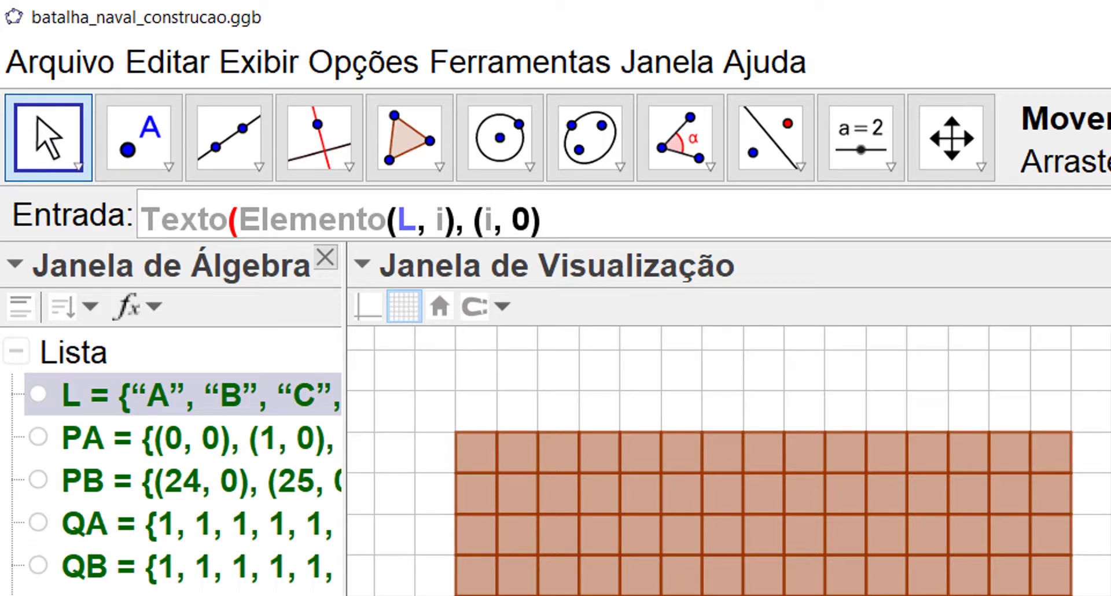
key("End")
type(")")
Wrap the existing Texto(Elemento(L, i), (i, 0)) expression in a Sequência command that takes expression, variable, start, end and increment arguments
key("Left")
key("Left")
key("Left")
key("Left")
key("Left")
key("Left")
key("Left")
key("Left")
key("Left")
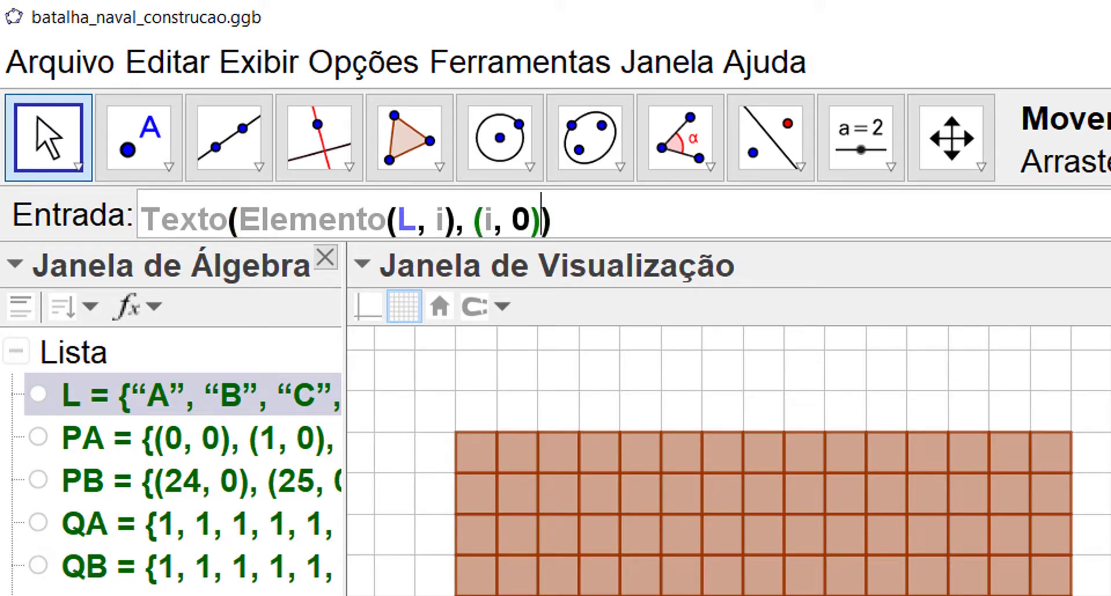
key("Left")
key("Left")
key("Left")
key("Left")
key("Left")
key("Left")
key("Left")
key("Left")
key("Left")
key("Left")
key("Left")
key("Left")
key("Left")
key("Left")
key("Left")
key("Left")
key("Left")
key("Left")
key("Left")
key("Left")
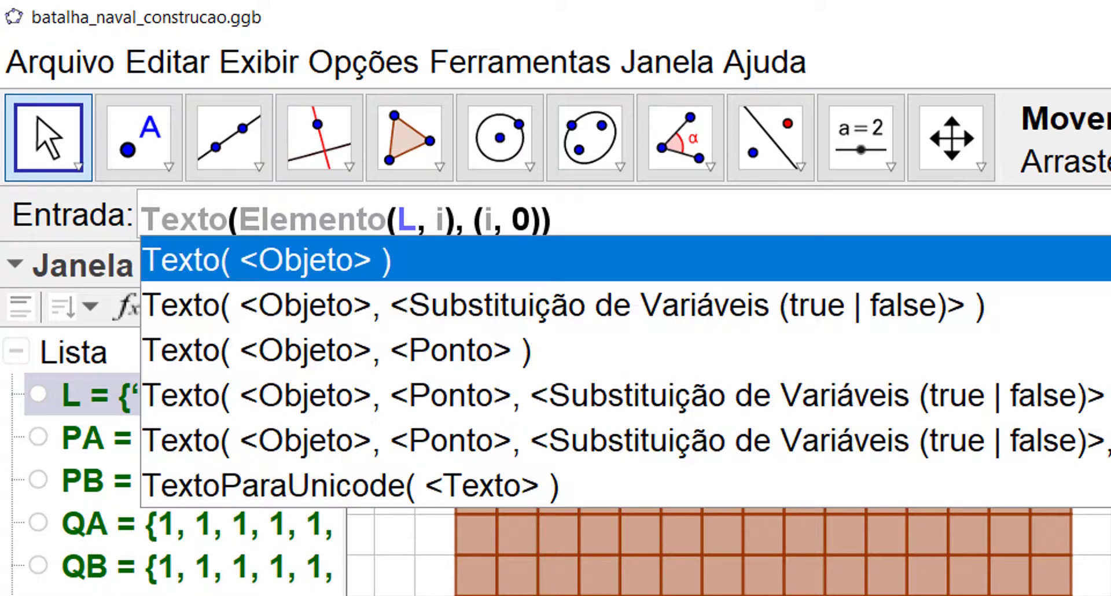
type("=")
key("Escape")
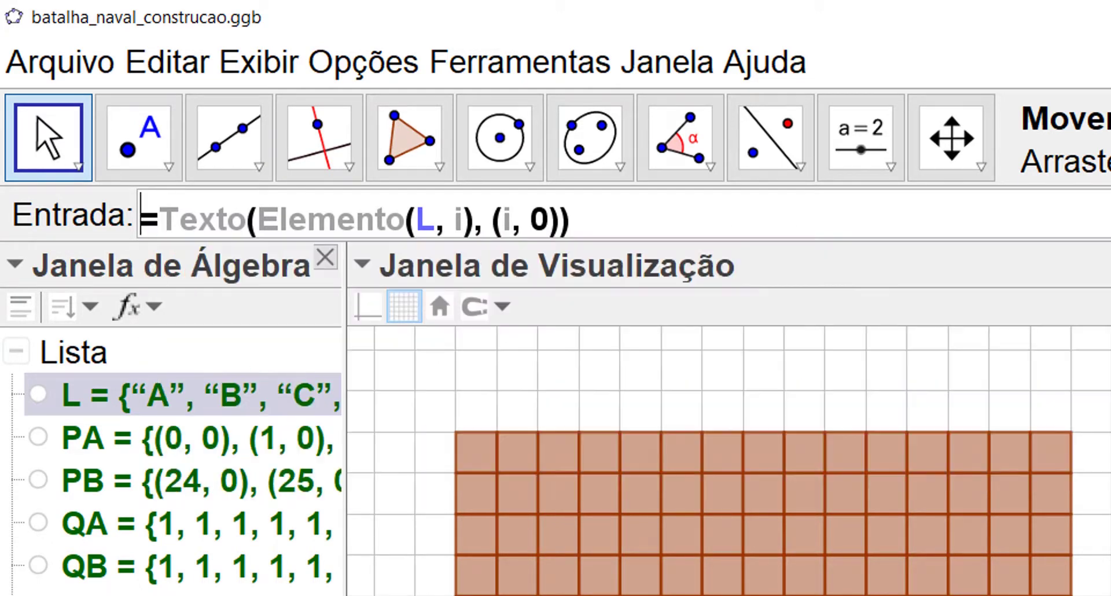
key("BackSpace")
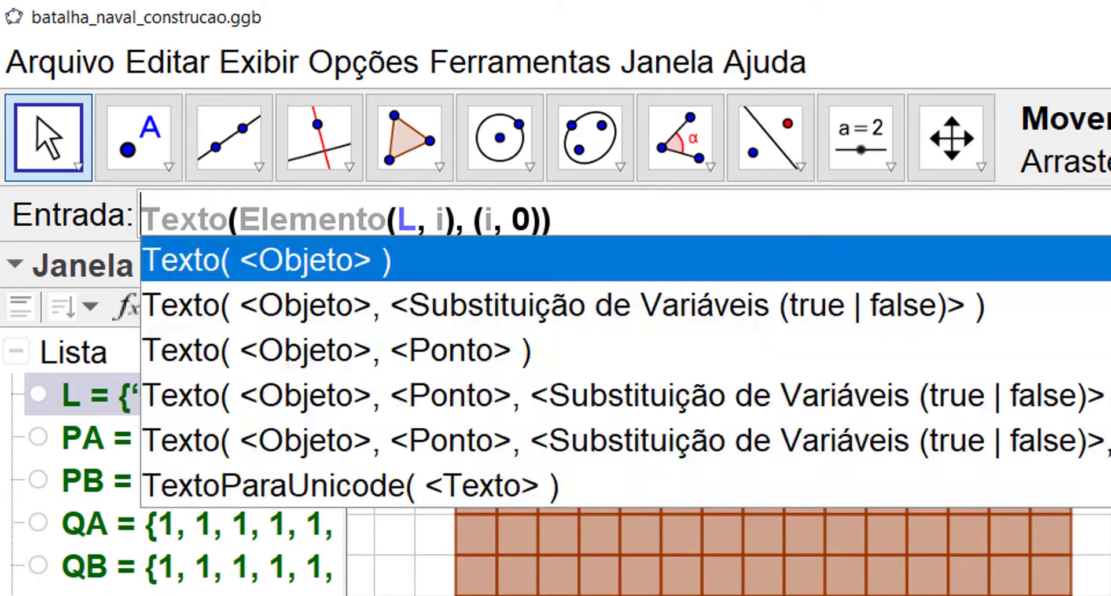
key("Escape")
type("Seq")
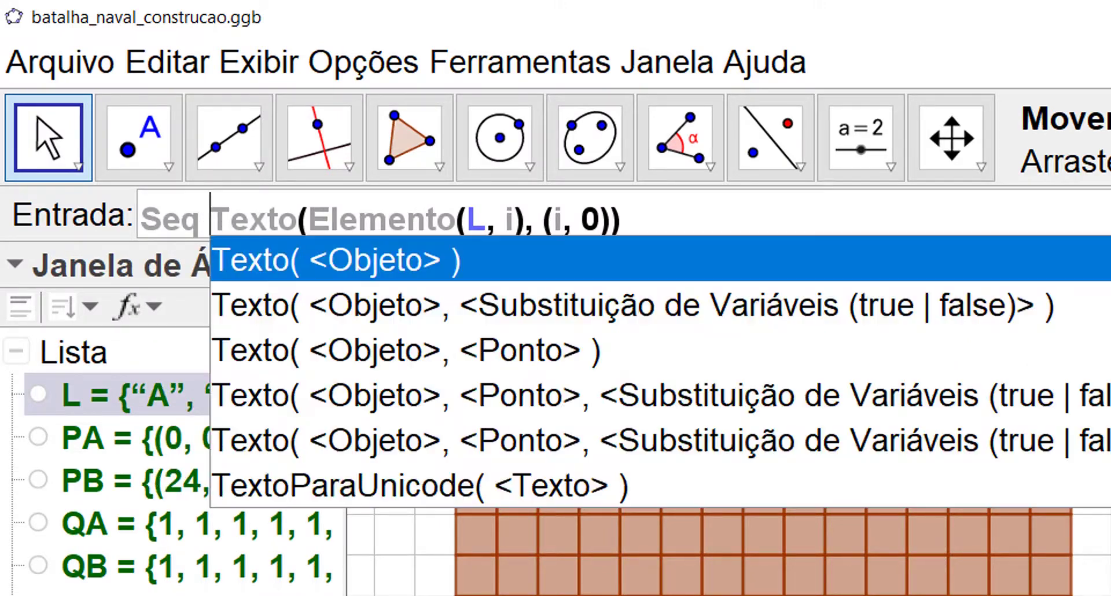
key("Escape")
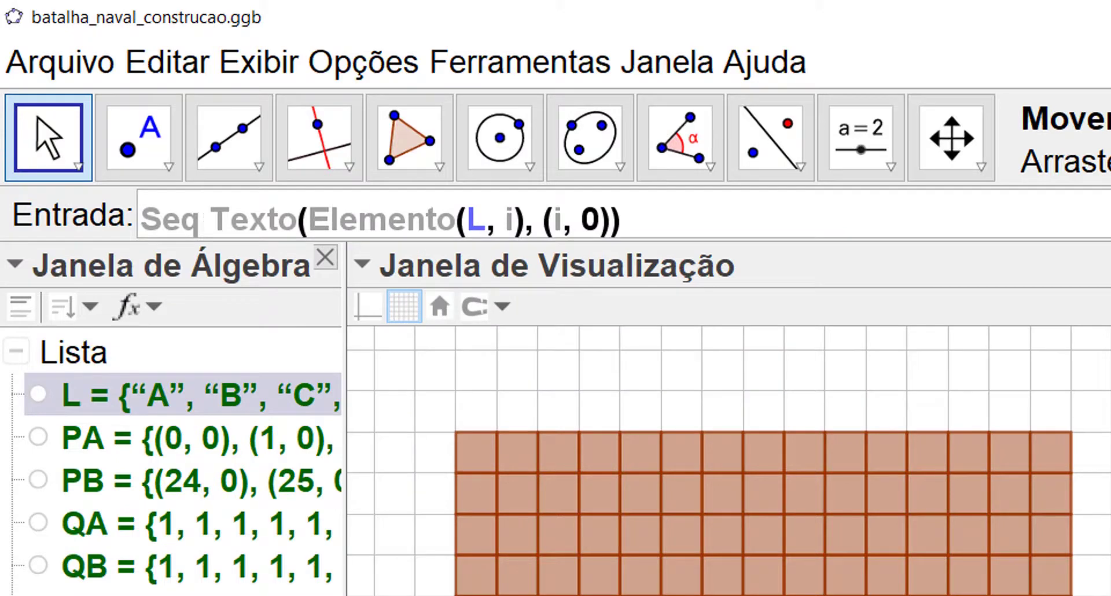
type("u")
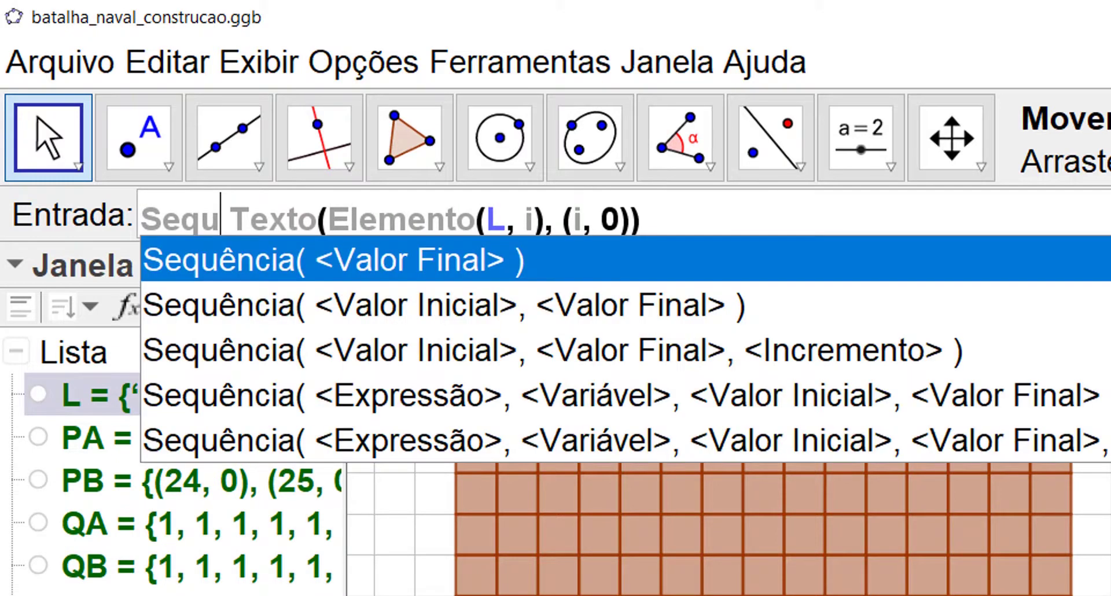
left_click(477, 452)
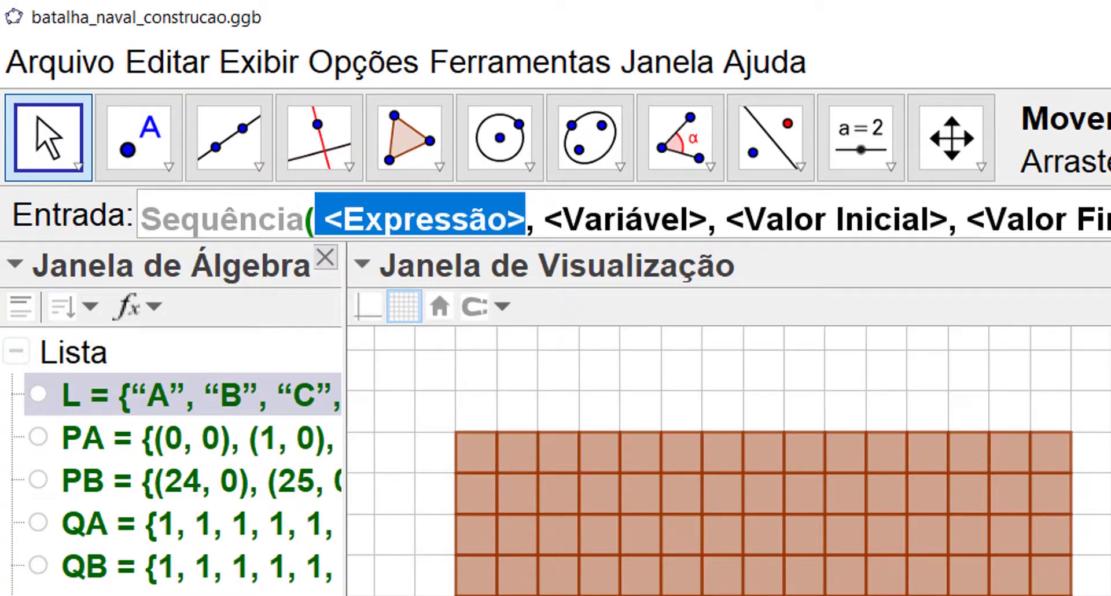
key("End")
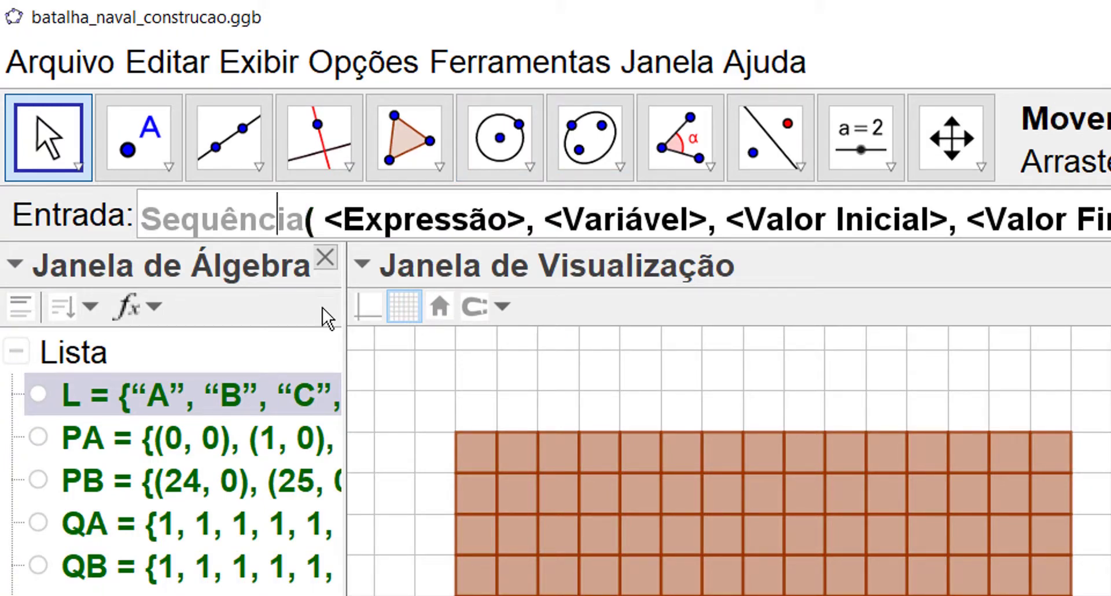
key("Tab")
type("Texto(Elemento(L, i), (i, 0))")
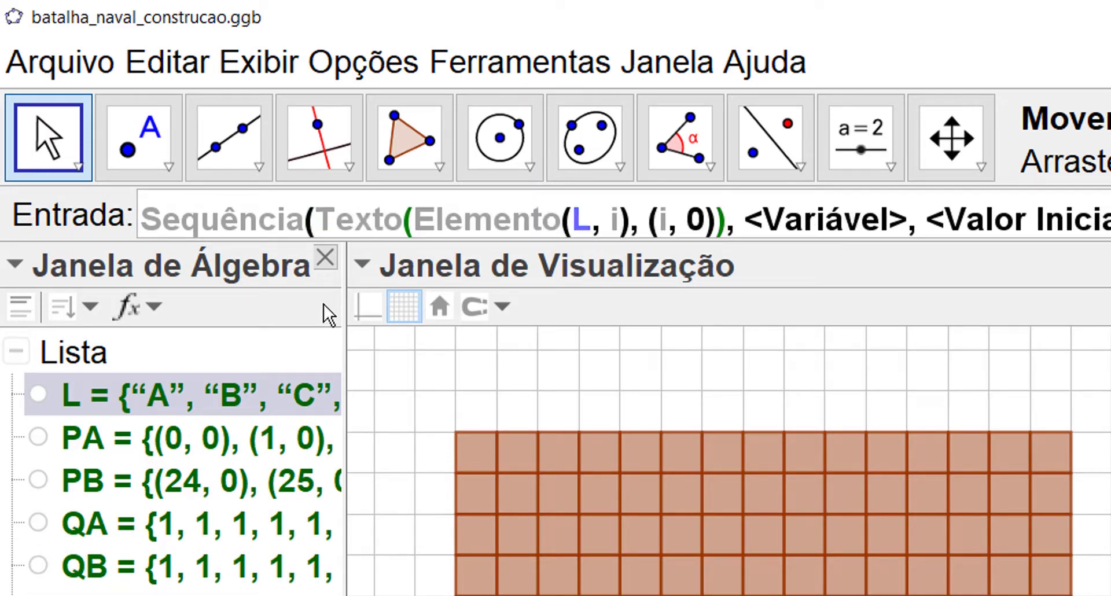
Set the sequence variable to i running from 1 to 15 and remove the increment argument
key("Tab")
type("i")
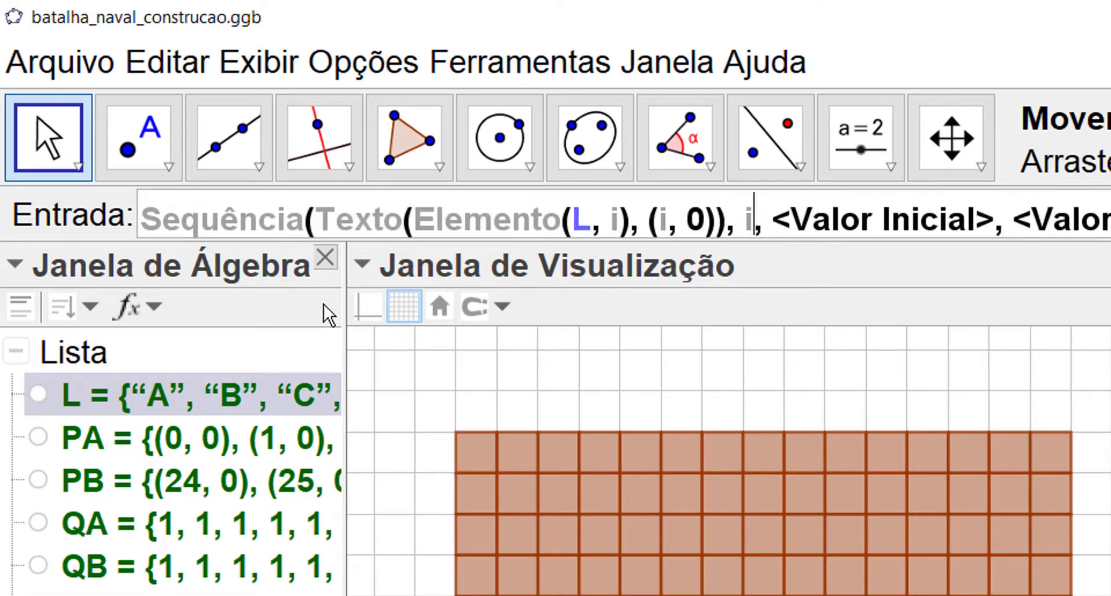
key("Tab")
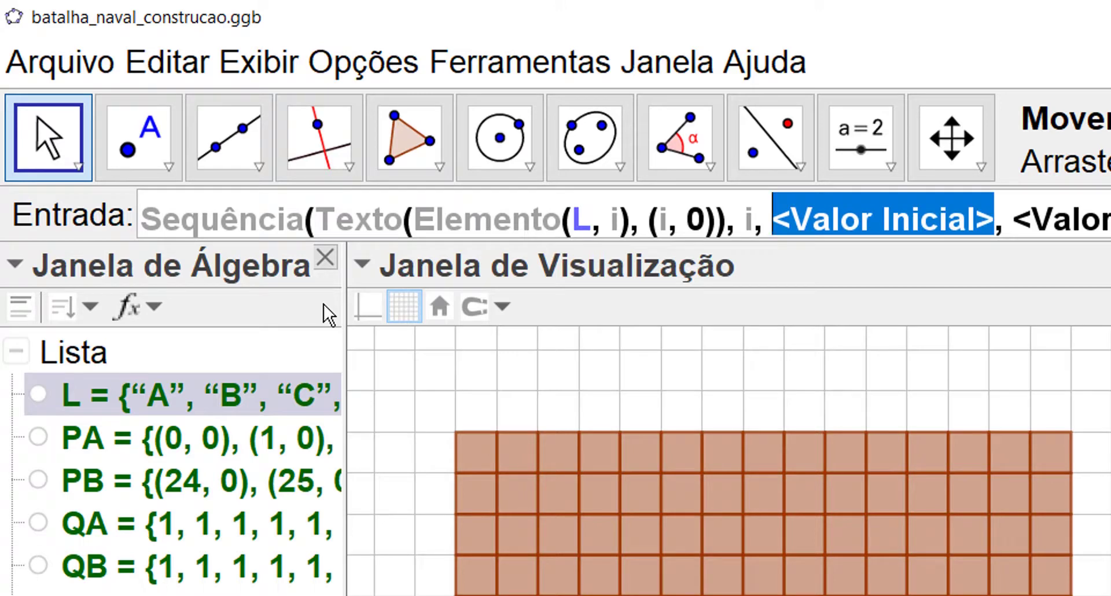
type("1")
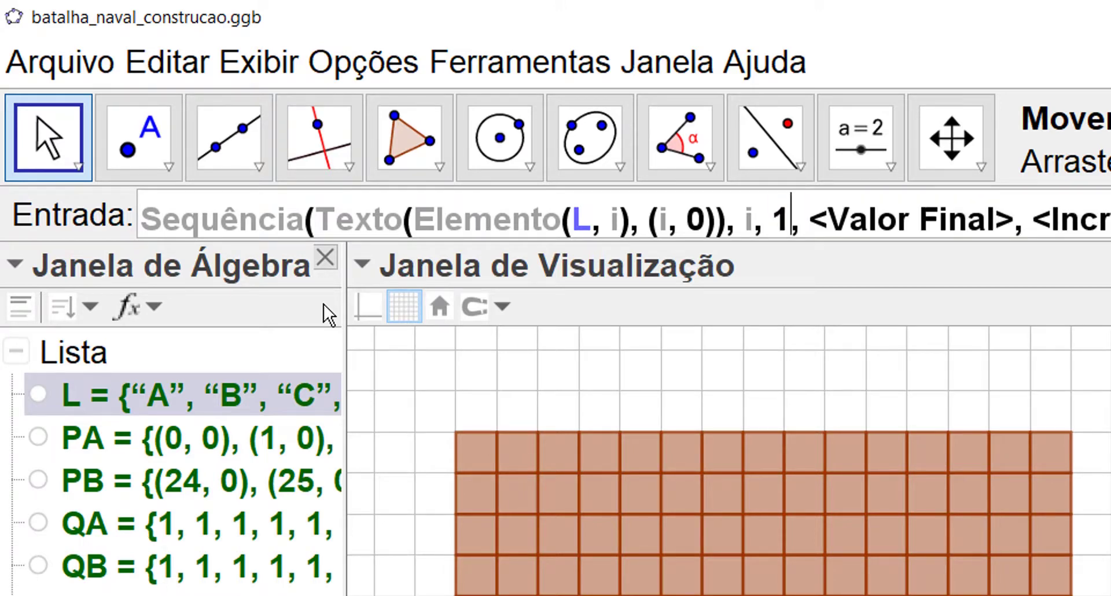
key("Tab")
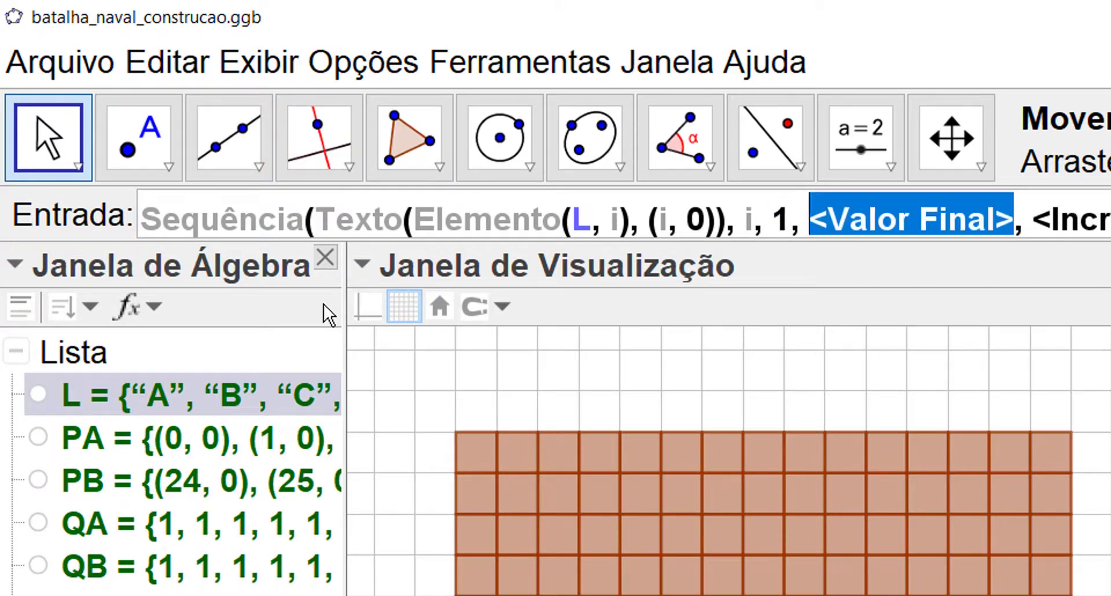
type("15")
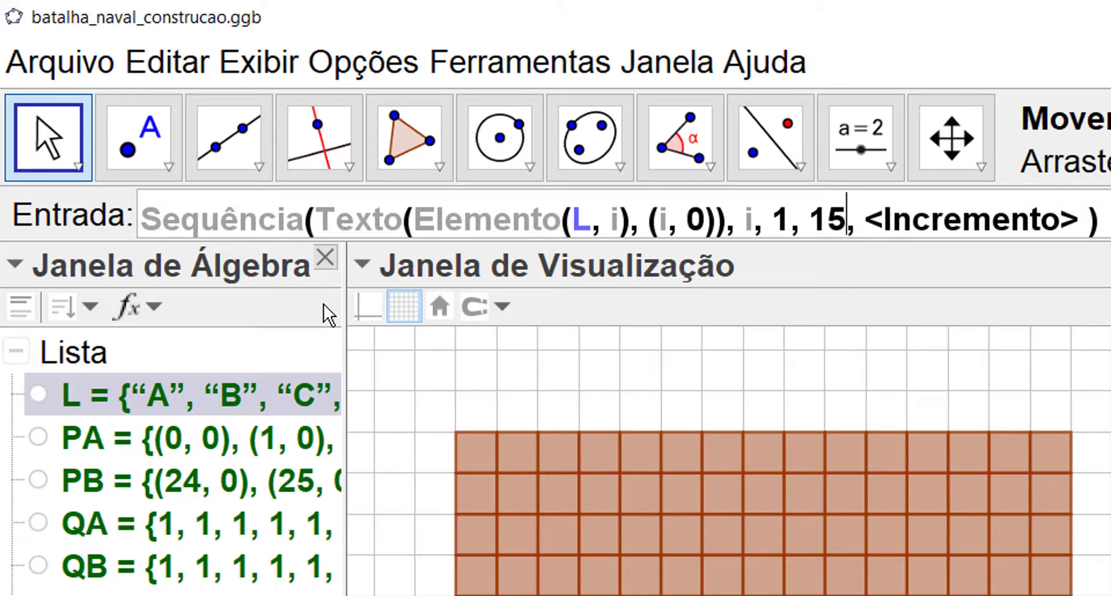
key("Delete")
key("Delete")
key("Delete")
key("Delete")
key("Delete")
key("Delete")
key("Delete")
key("Delete")
key("Delete")
key("Delete")
key("Delete")
key("Delete")
key("Delete")
key("Delete")
key("Delete")
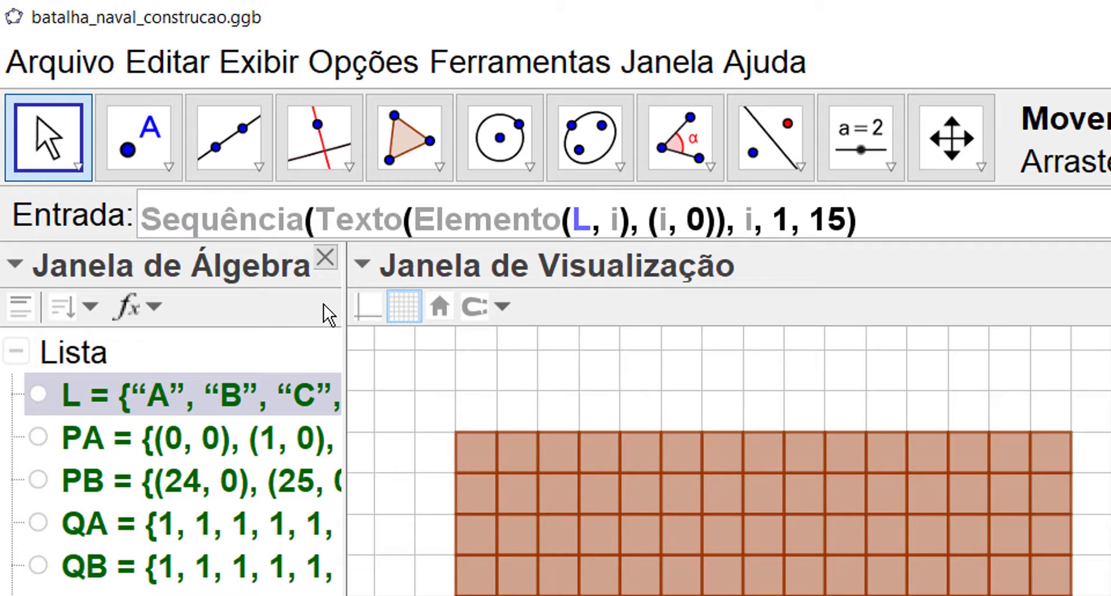
Name the sequence TAH by adding TAH= before the Sequência command
left_click(142, 214)
type("T")
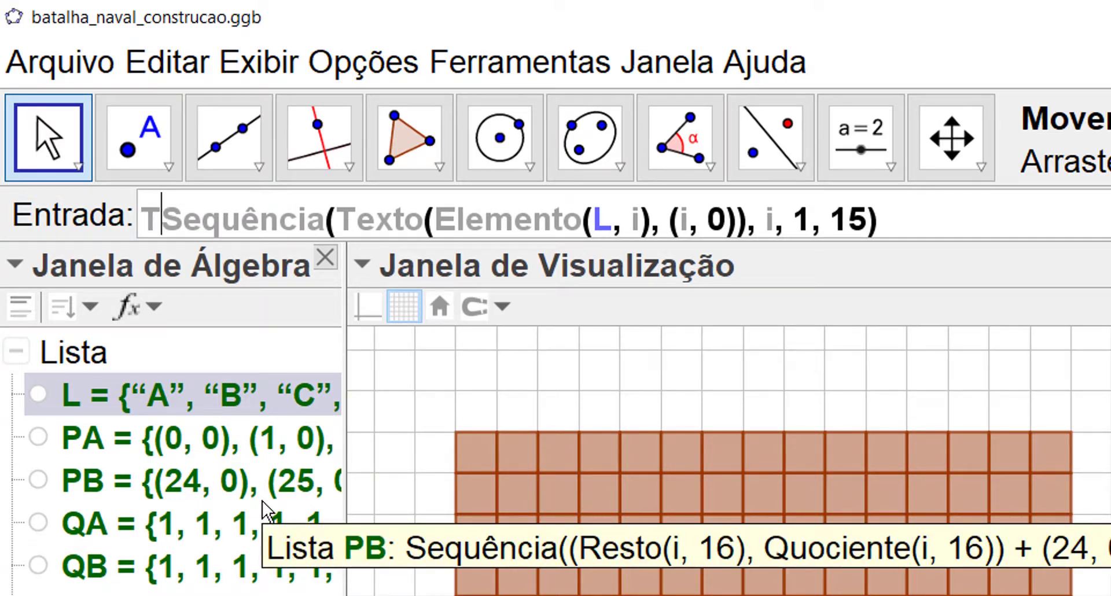
type("A")
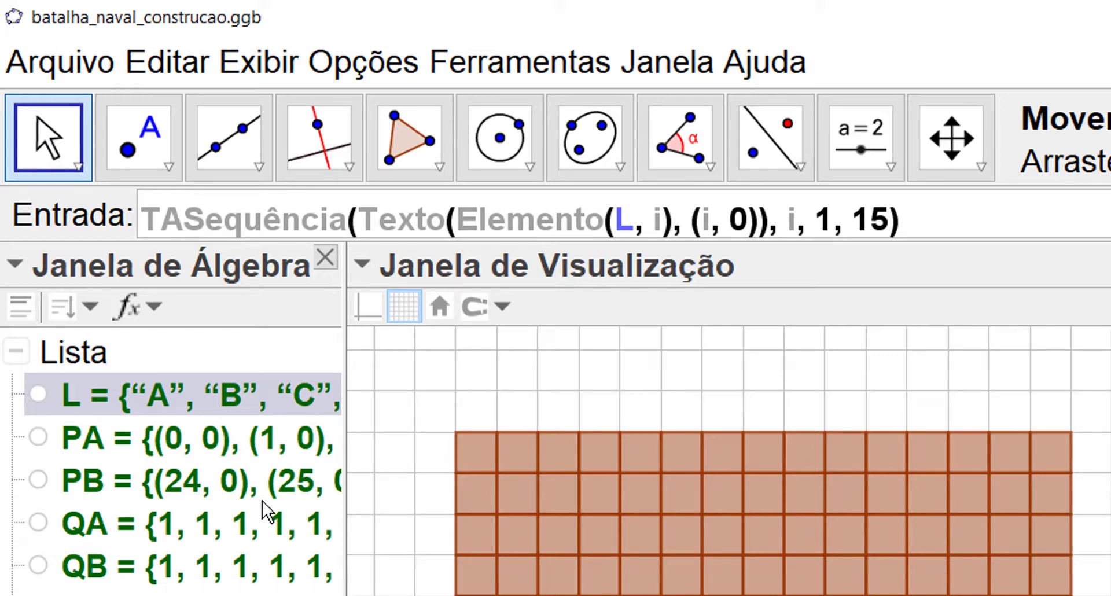
type("H=")
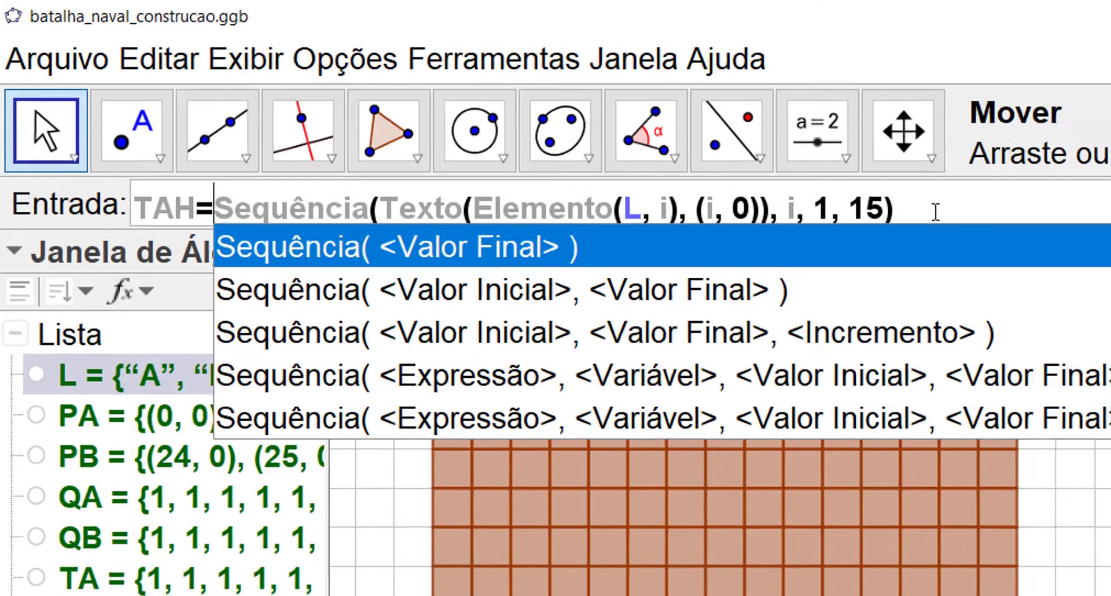
left_click(987, 221)
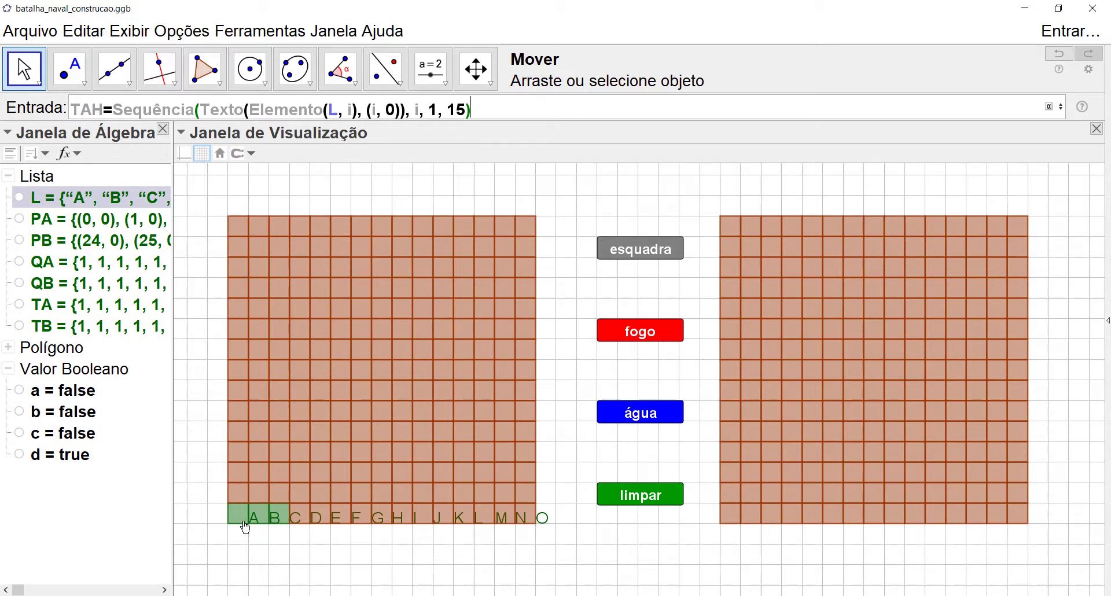
Change the label point in the TAH definition to (i-1, -1)
left_click(378, 108)
type("-1")
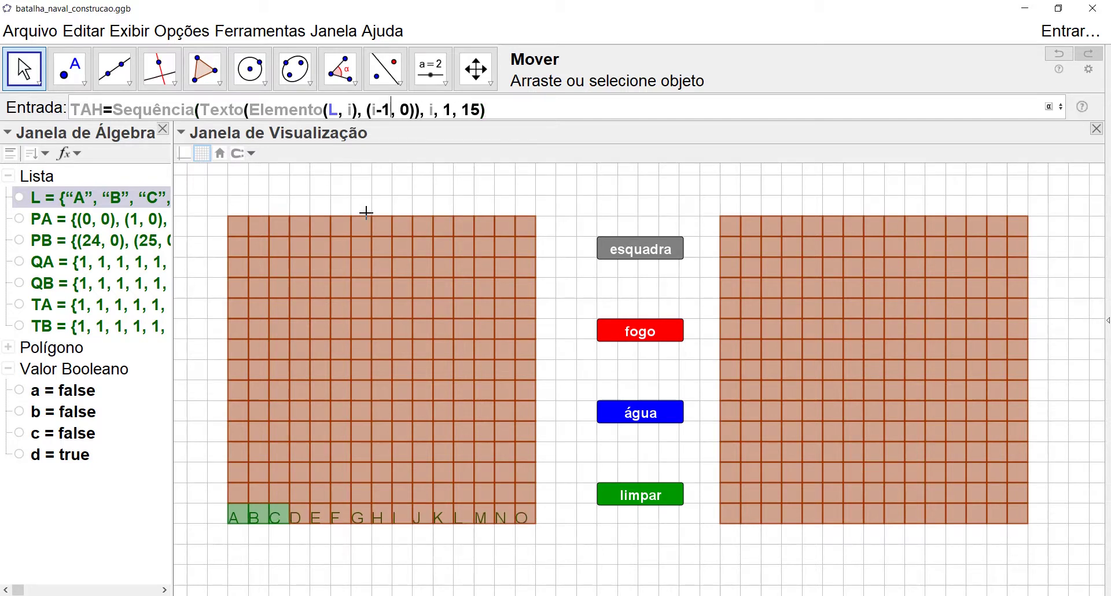
key("Right")
key("Right")
key("Delete")
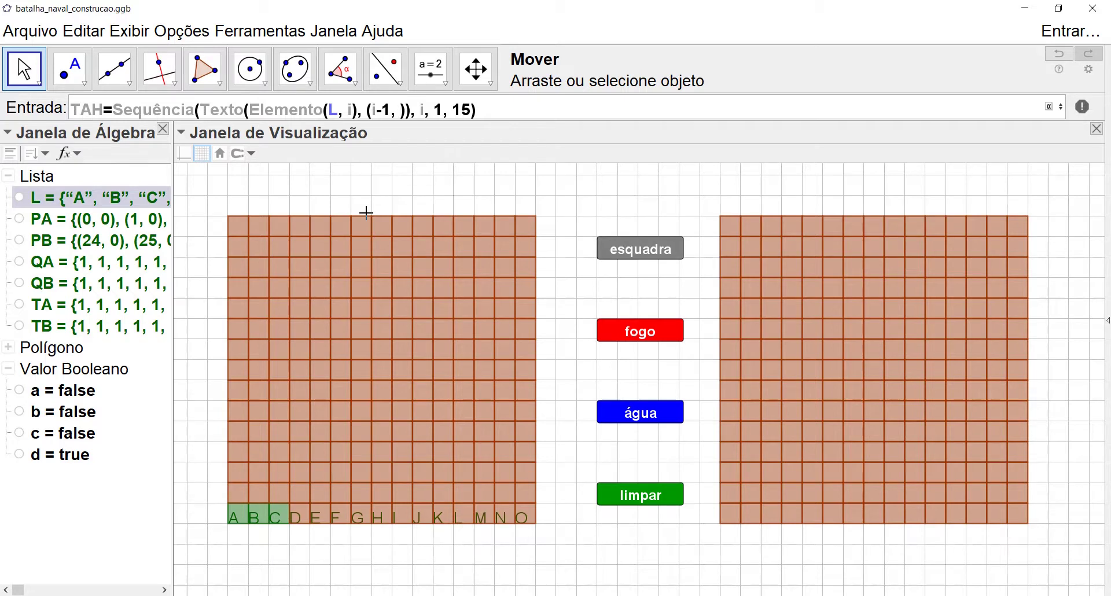
type("-1")
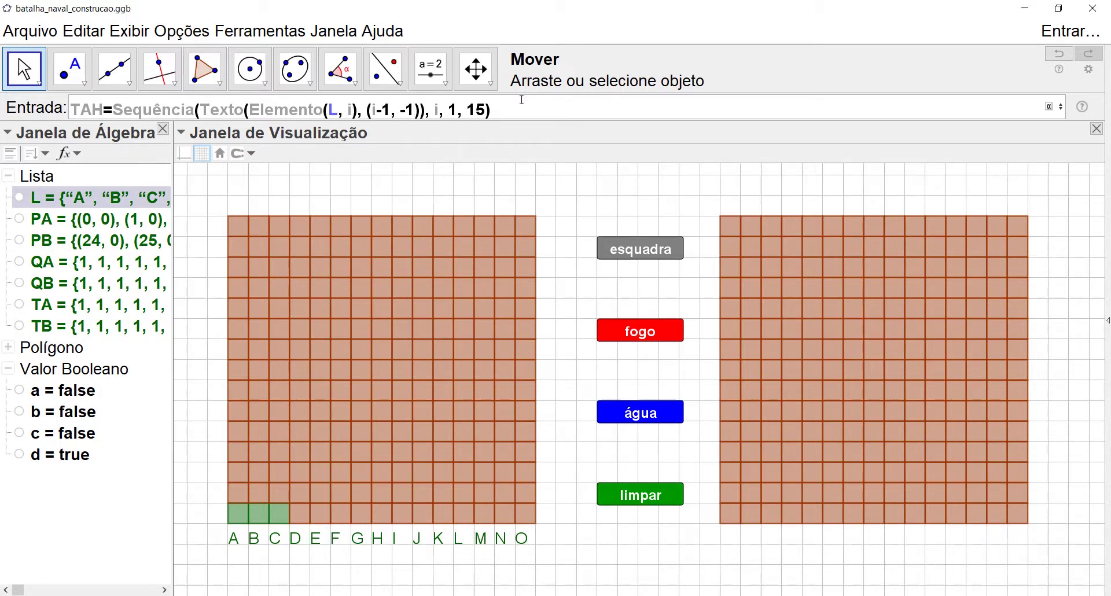
Select the full TAH definition for reuse, create the list of letter labels and deselect it
left_click_drag(499, 111, 51, 117)
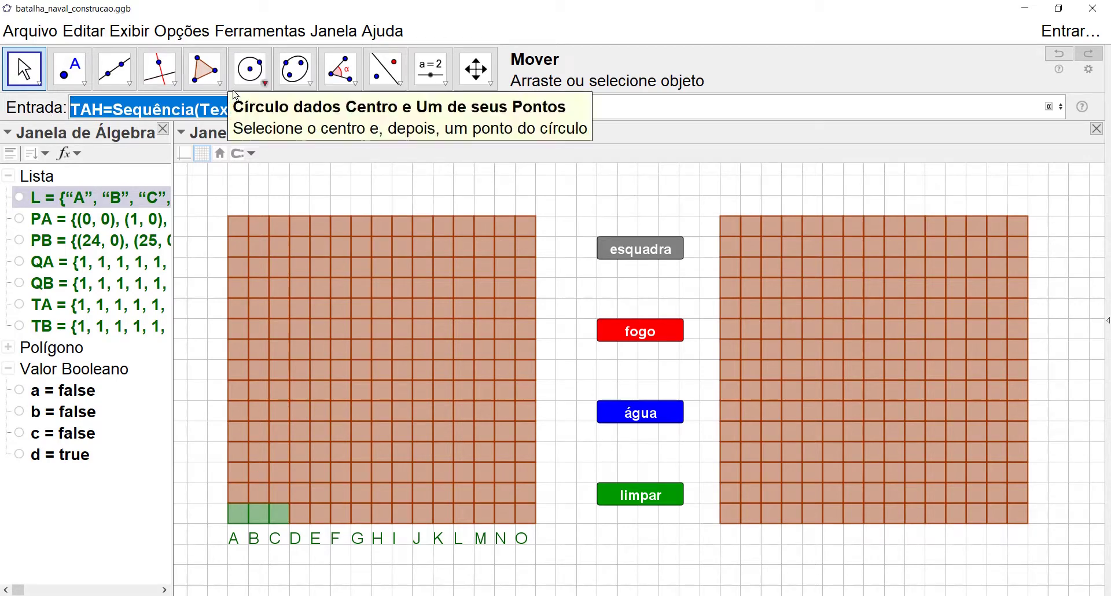
left_click(518, 107)
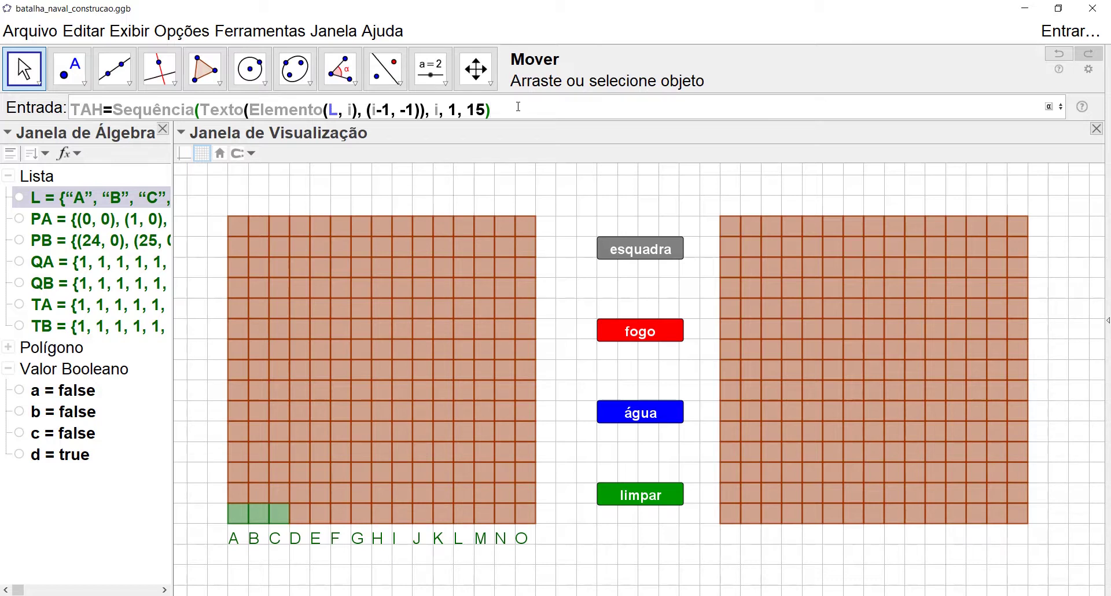
key("Return")
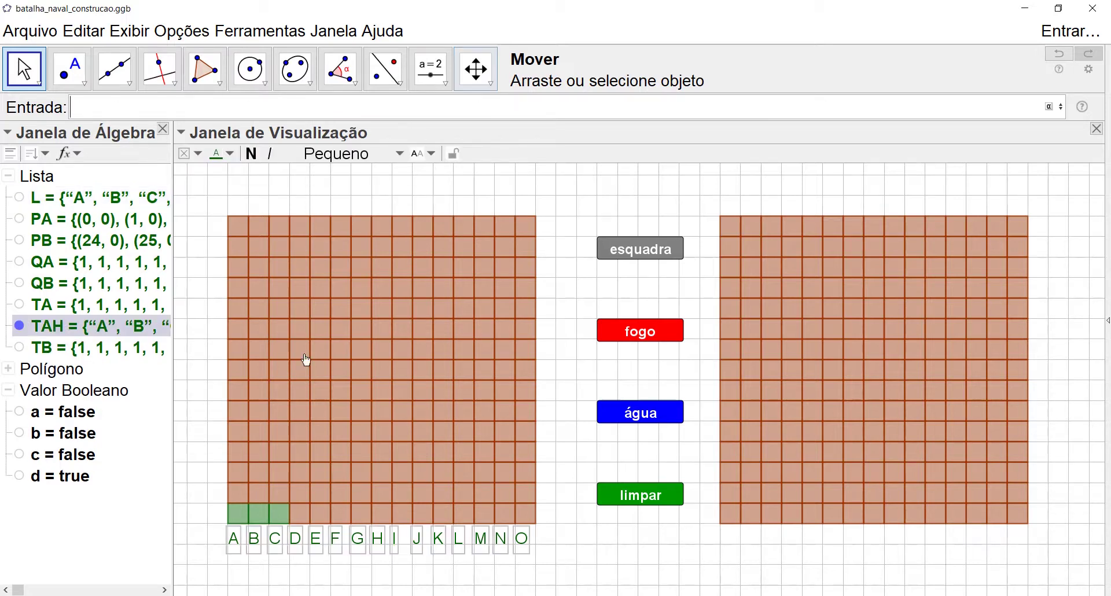
left_click(569, 538)
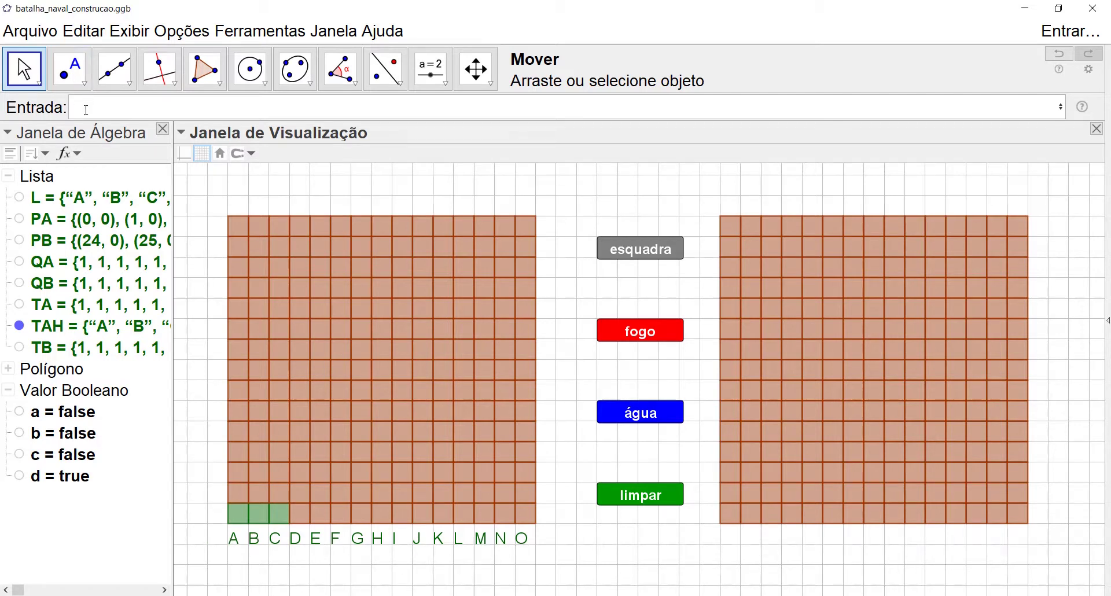
Bring the TAH definition back into the input and rename it TBH
key("Up")
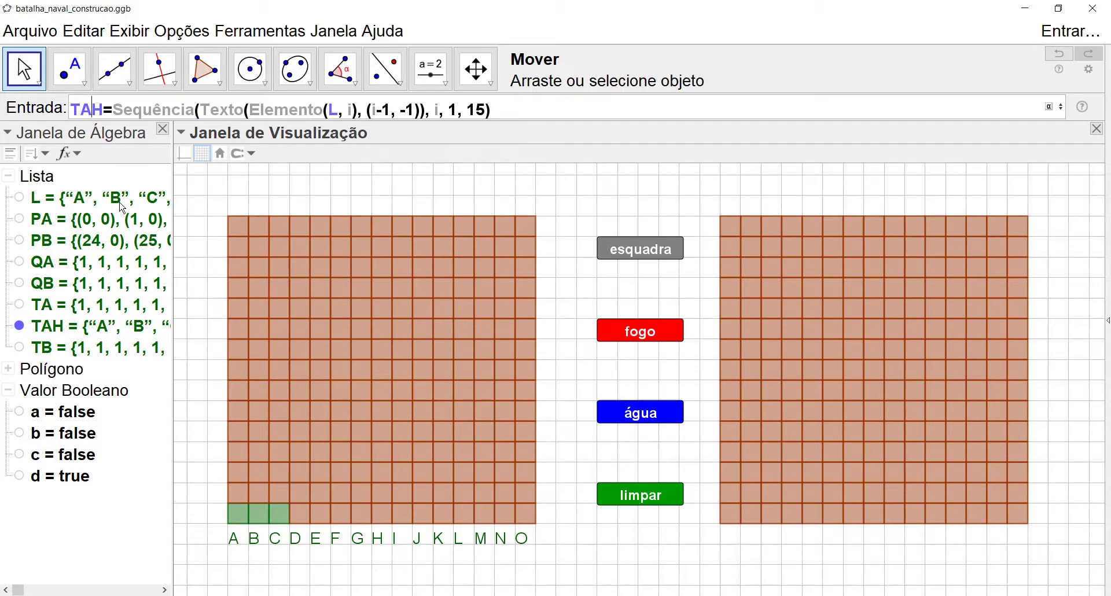
key("BackSpace")
type("B")
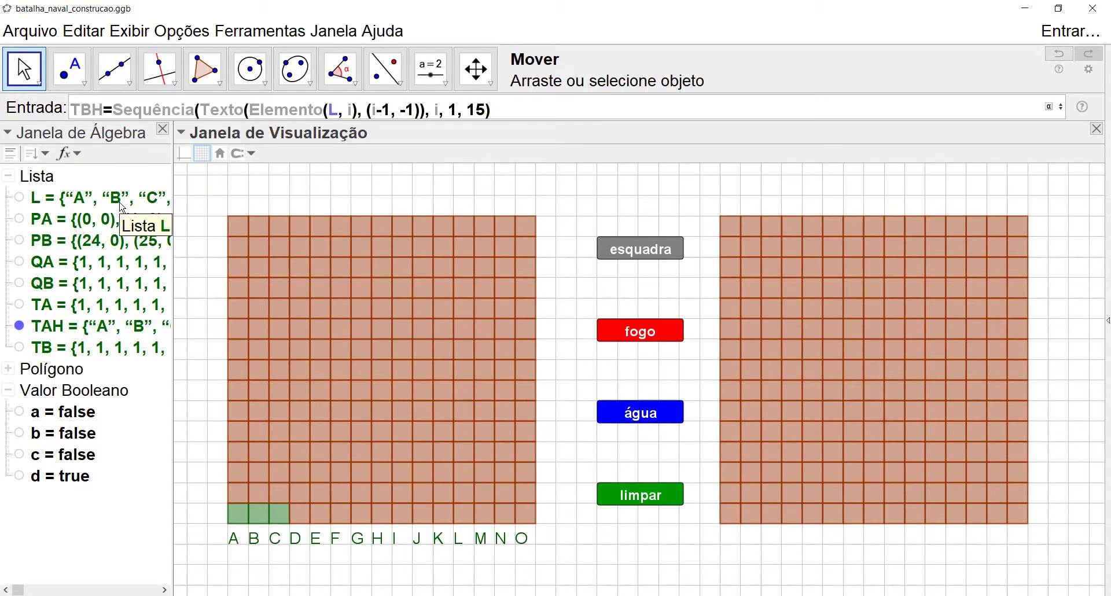
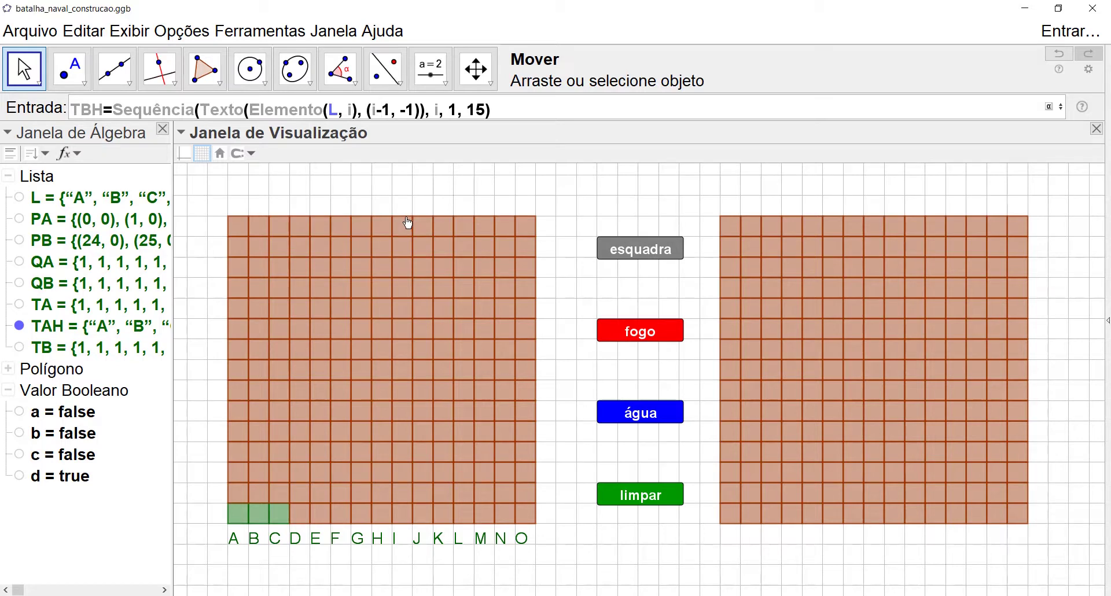
Set the label point in the TBH definition to (i+23, -1) and create the second grid's letter list
key("BackSpace")
type("+")
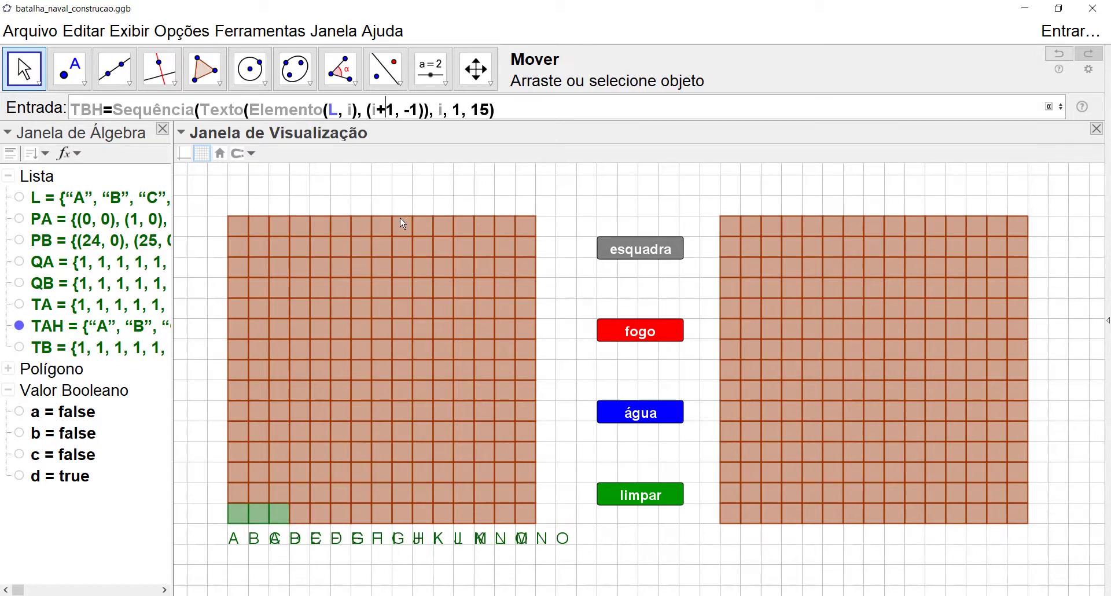
type("2")
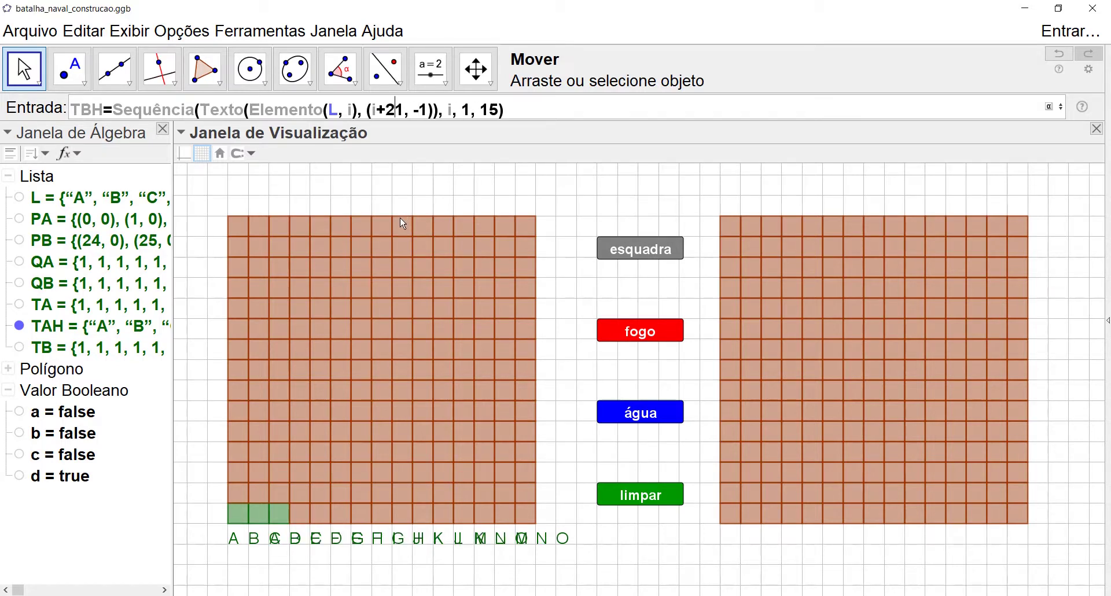
key("Right")
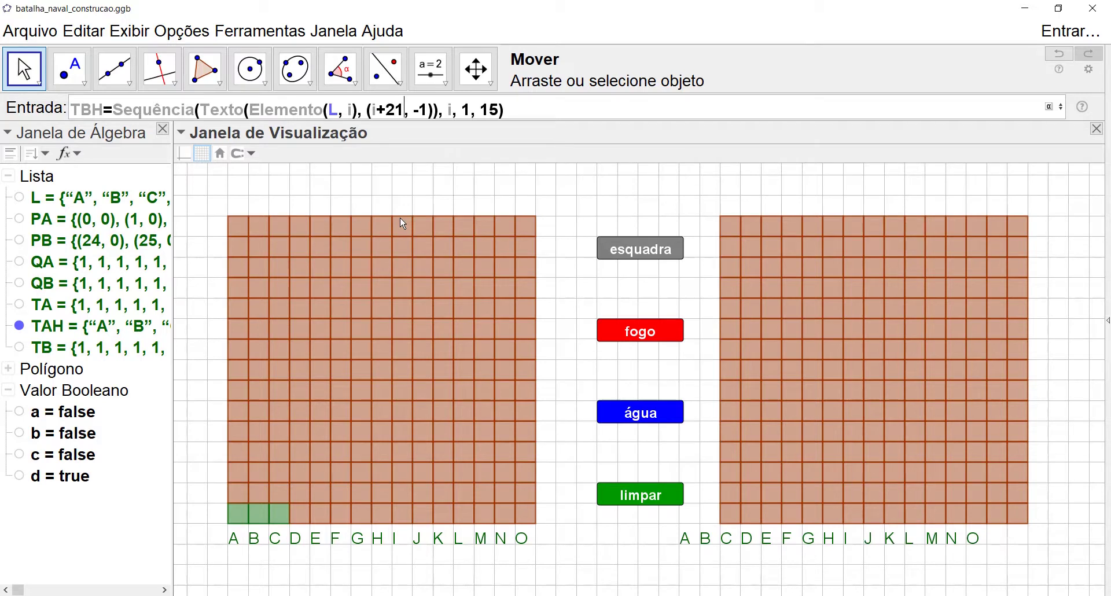
key("BackSpace")
type("3")
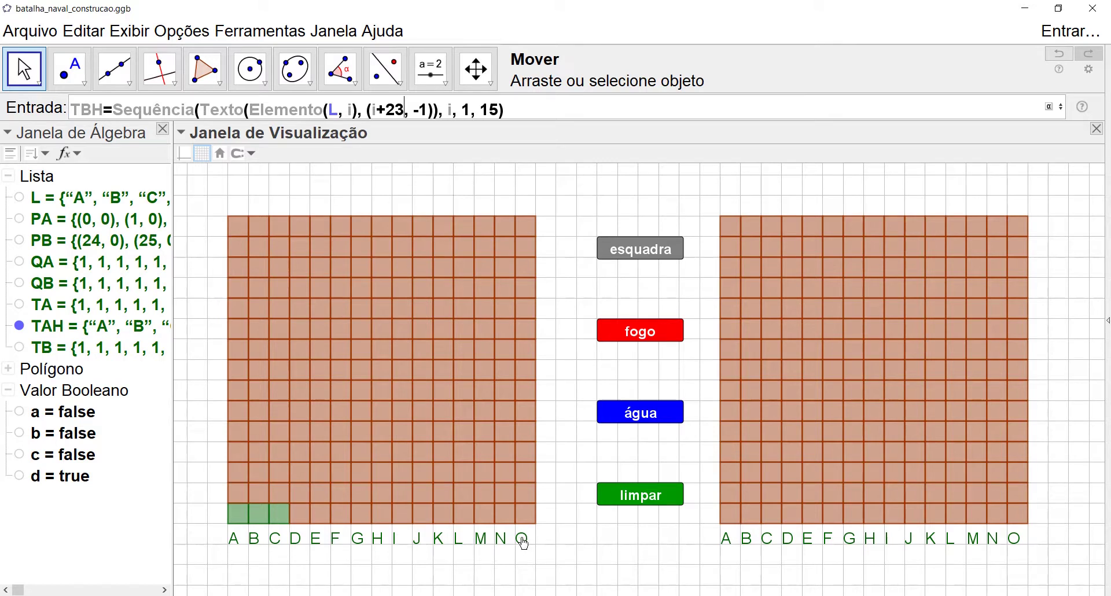
left_click(525, 110)
key("Return")
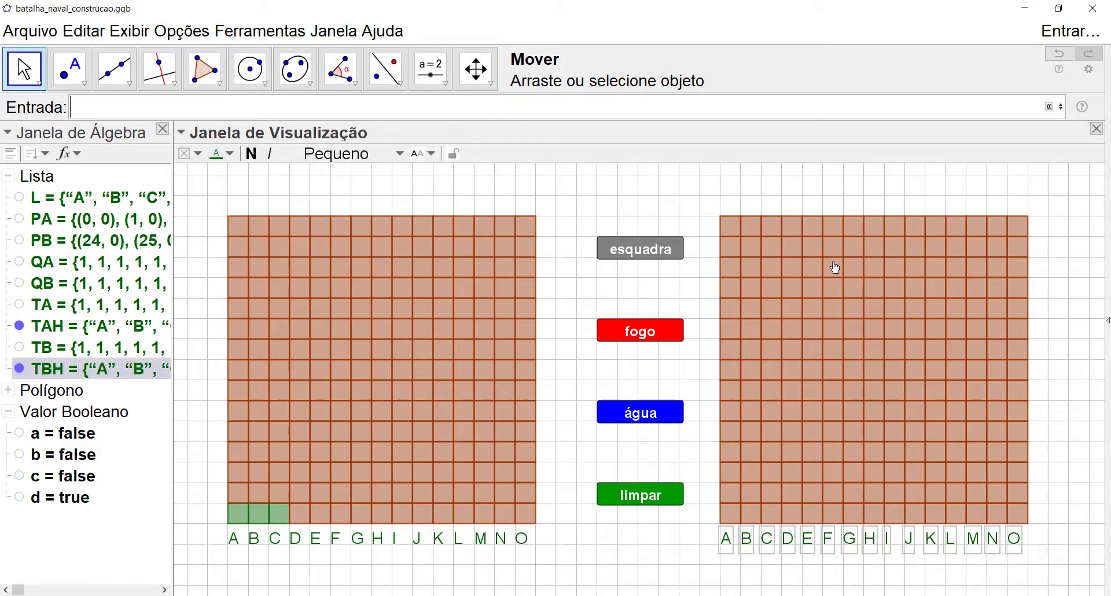
Deselect the second grid's letters, then bring the TAH definition back into the input and rename it TAV
left_click(681, 531)
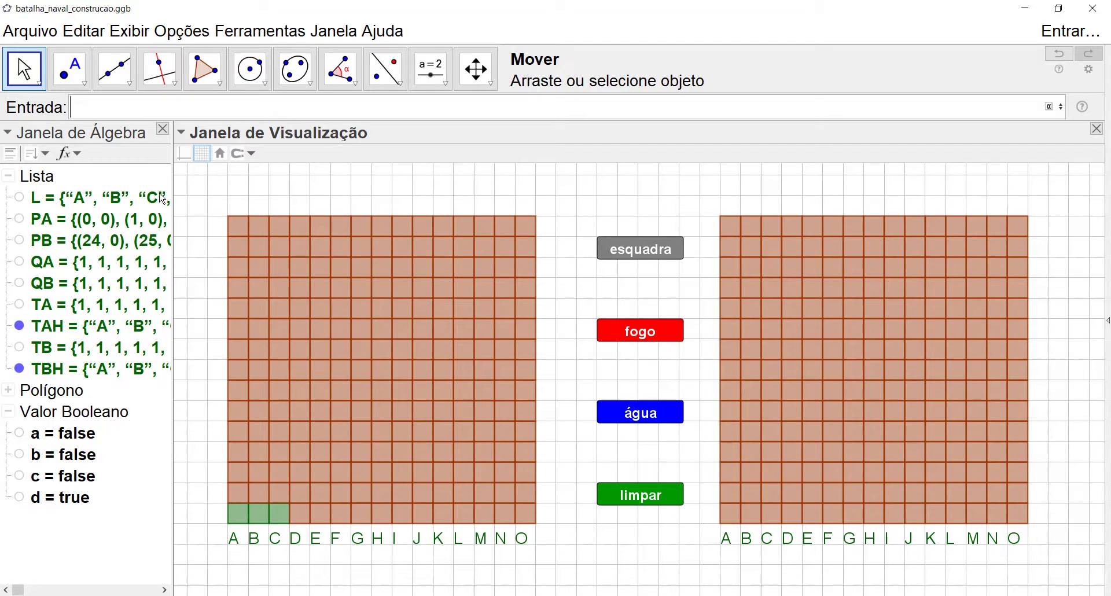
mouse_move(164, 261)
type("TAH=Sequência(Texto(Elemento(L, i), (i-1, -1)), i, 1, 15)")
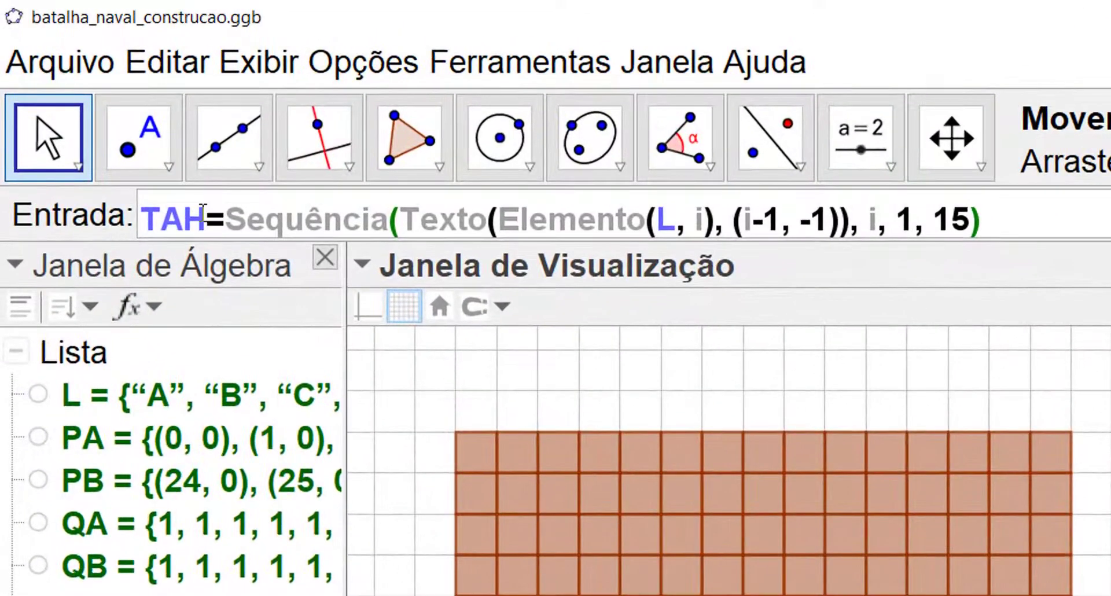
left_click(203, 214)
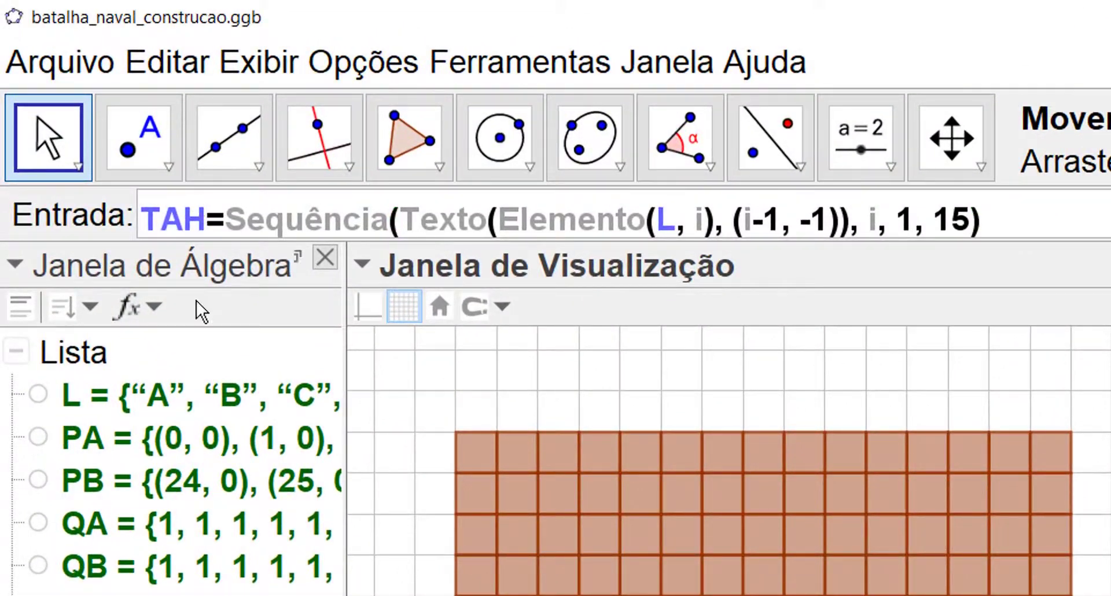
mouse_move(240, 442)
key("BackSpace")
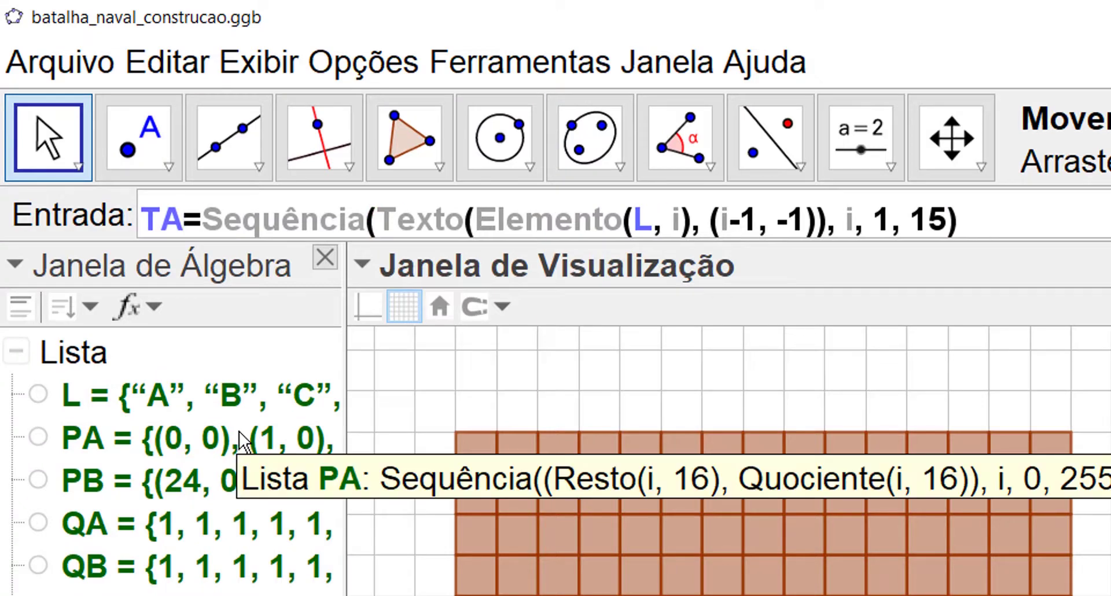
type("V")
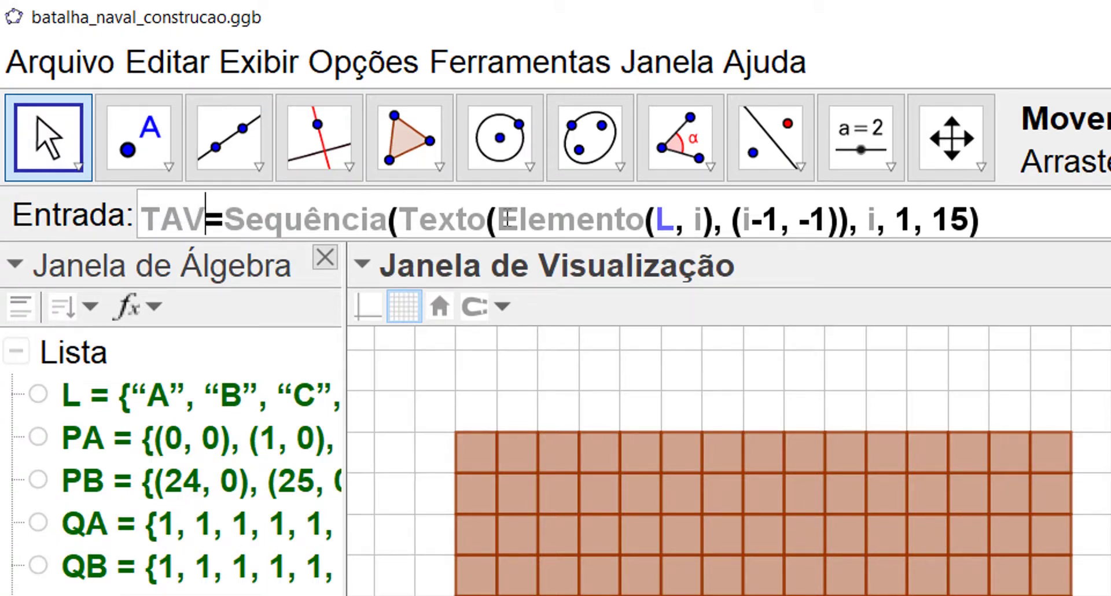
Replace Elemento(L, i) with i in the TAV definition and set the label point's x-coordinate to 0
left_click_drag(495, 220, 712, 223)
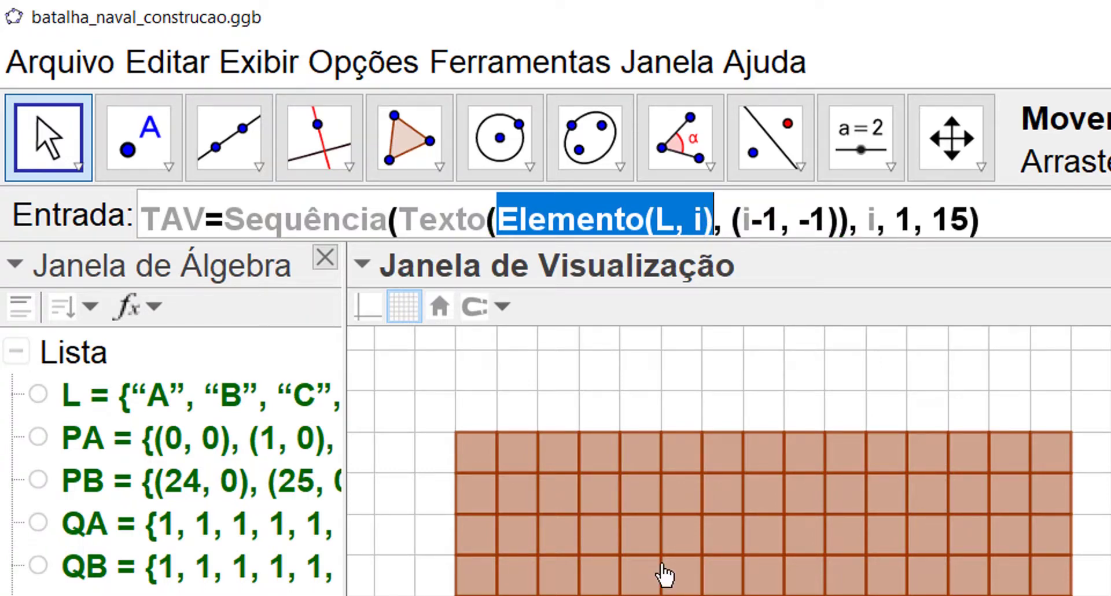
type("i")
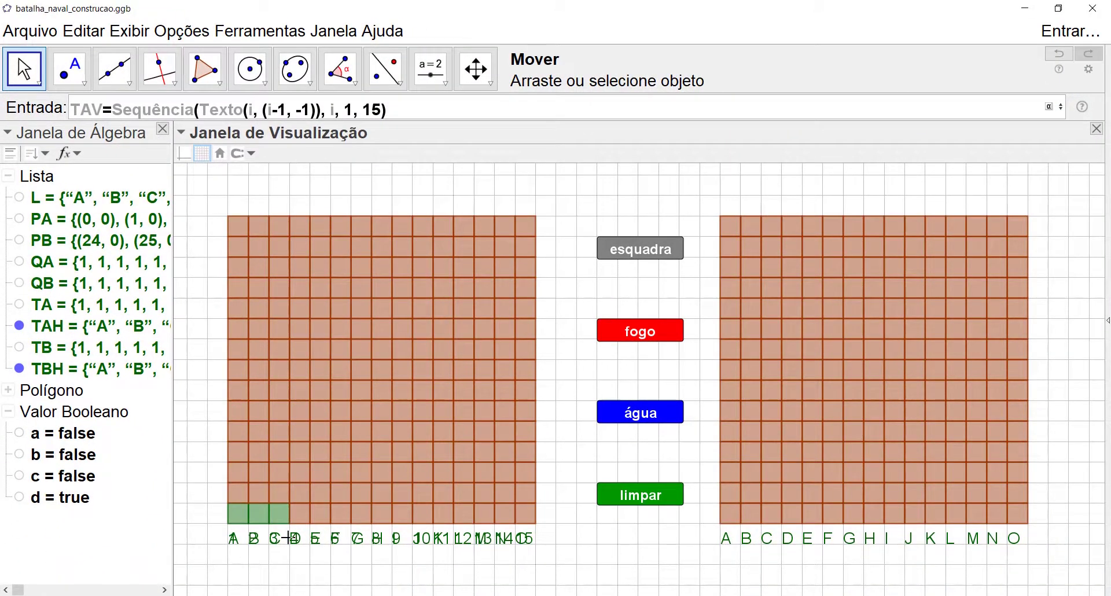
mouse_move(520, 549)
left_click(284, 109)
key("BackSpace")
key("BackSpace")
key("BackSpace")
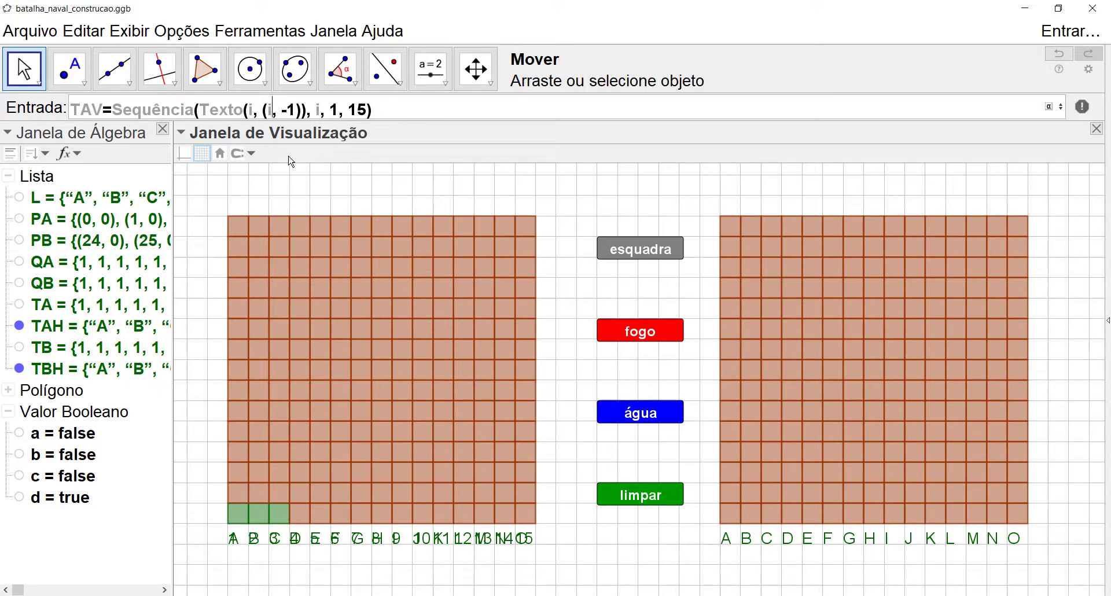
type("0")
key("Return")
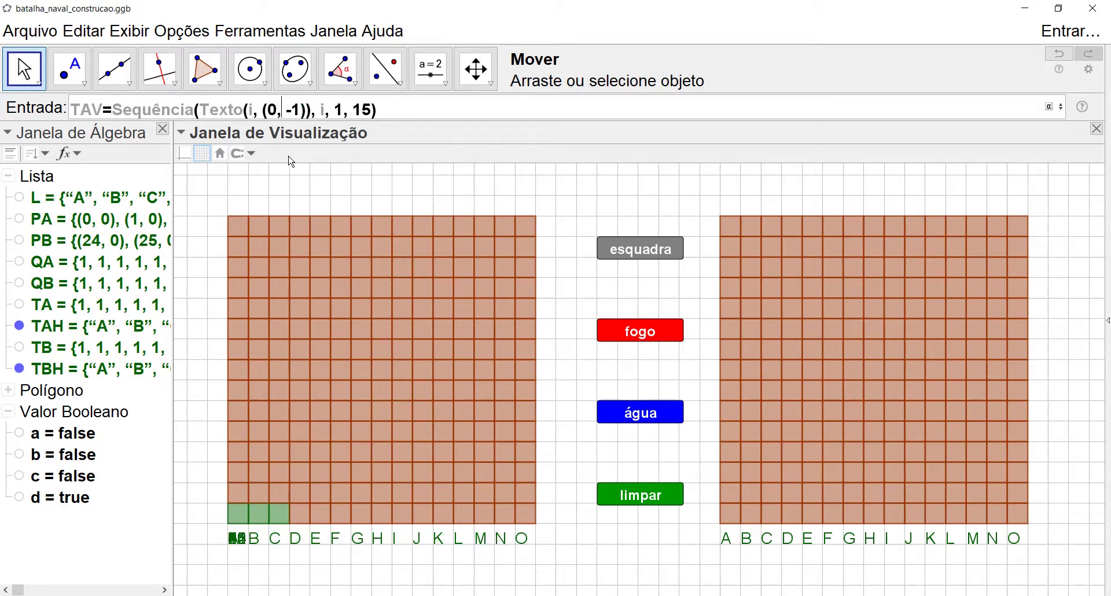
Set the label point's y-coordinate in the TAV definition to i-1
key("BackSpace")
key("BackSpace")
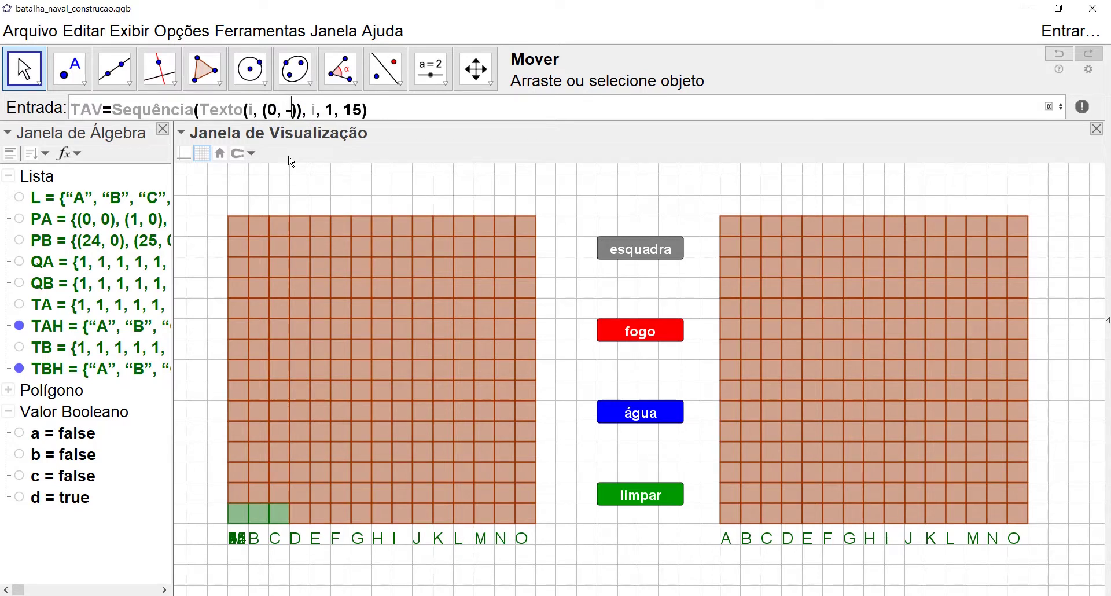
type("i")
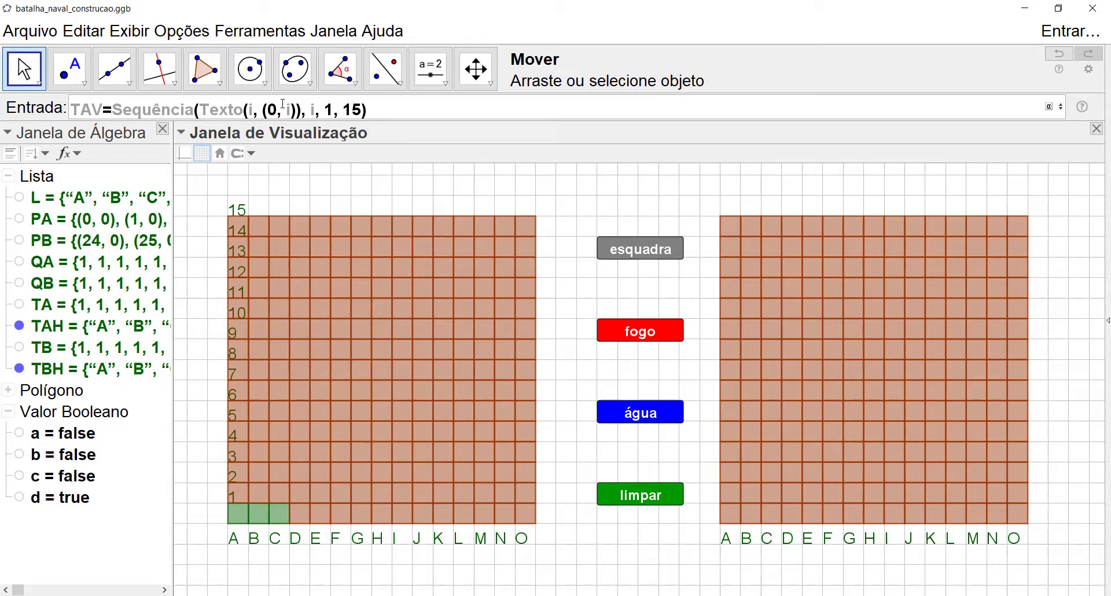
type("-1")
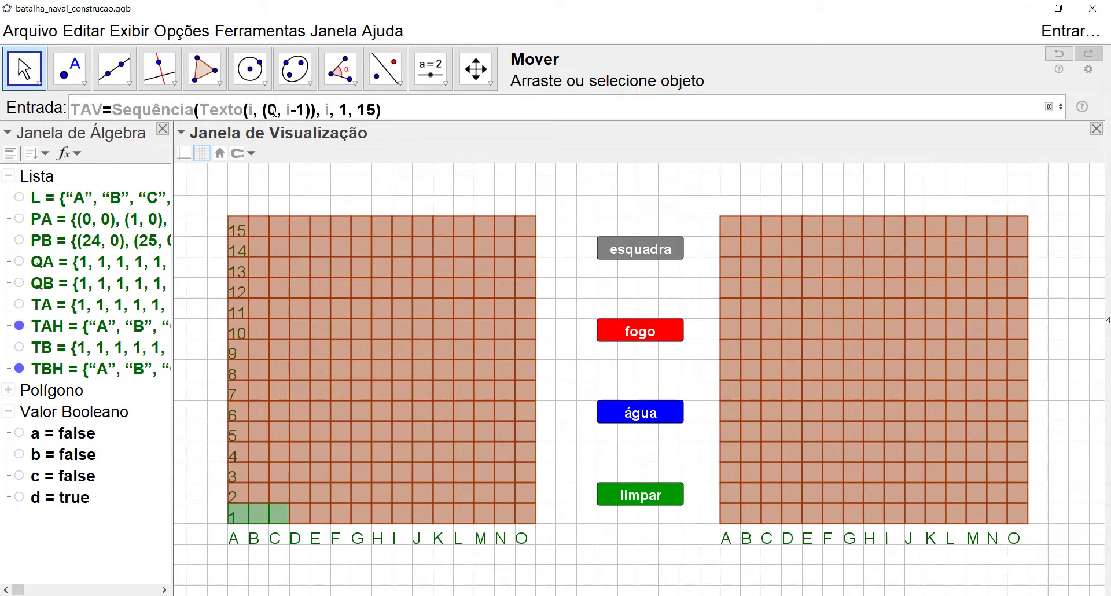
Try -1 and 16 as the x-coordinate of the label point in the TAV definition
key("BackSpace")
type("-1")
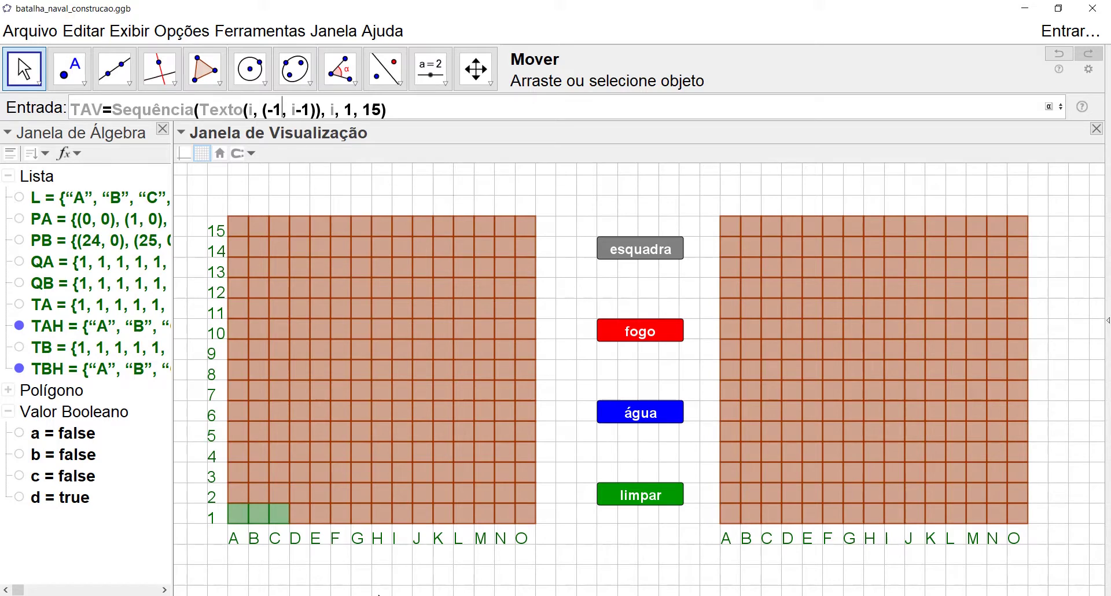
key("BackSpace")
key("BackSpace")
type("16")
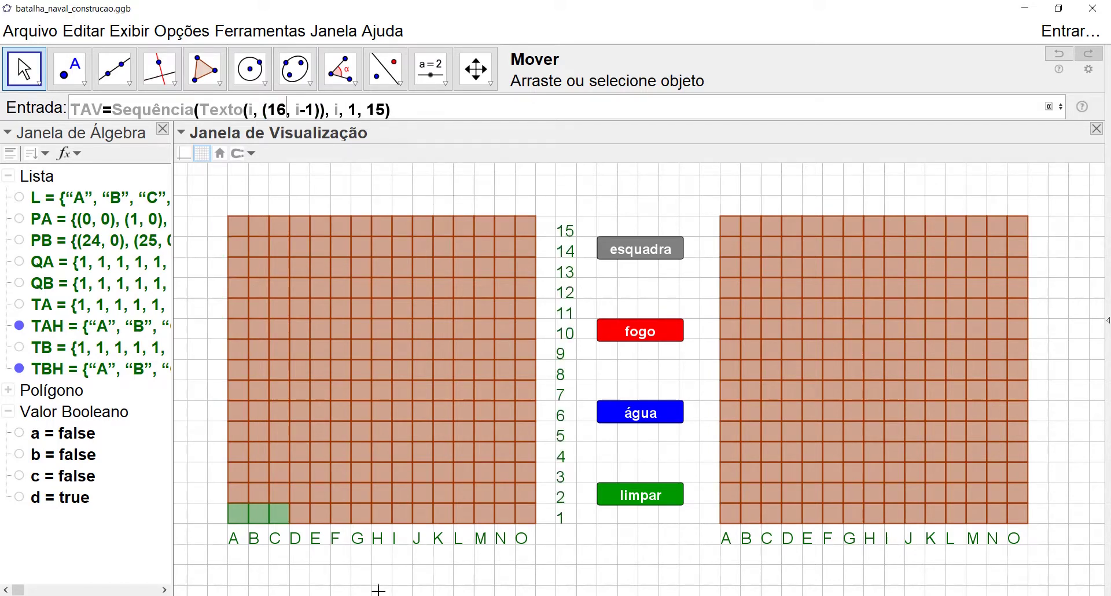
Set the label point's x-coordinate in the TAV definition to 15.2
key("BackSpace")
type("5")
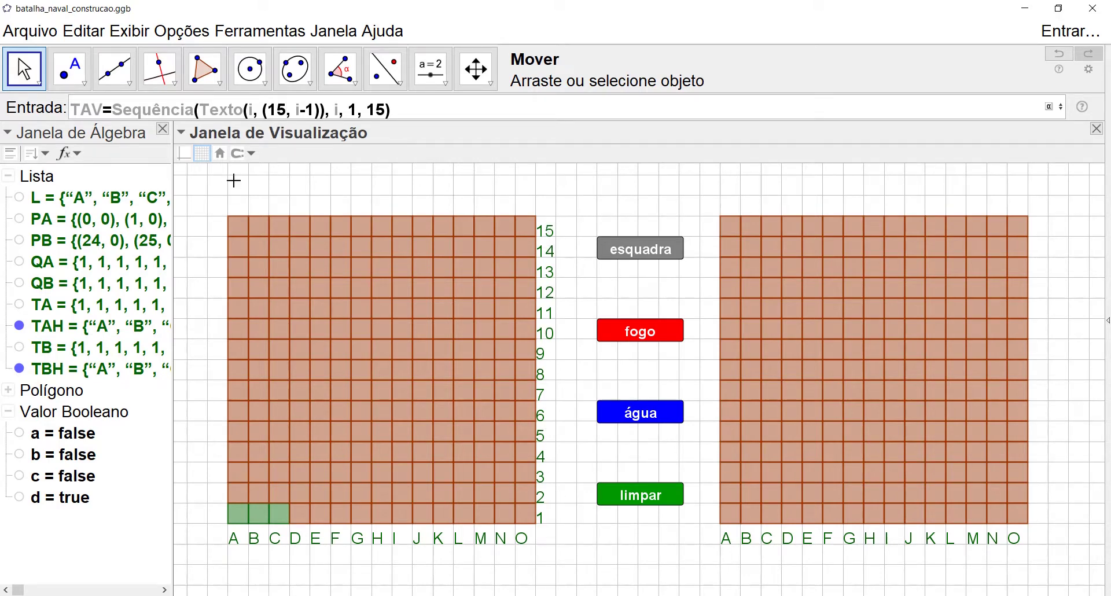
type(".2")
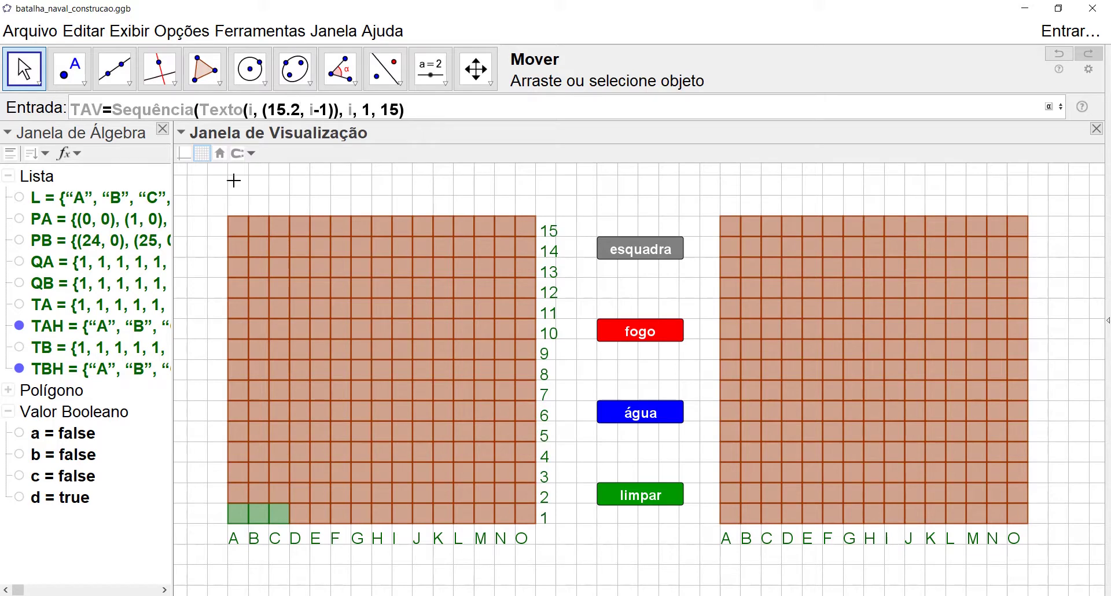
Select the full TAV definition for reuse and create the first grid's list of number labels
left_click(423, 109)
left_click_drag(417, 109, 67, 97)
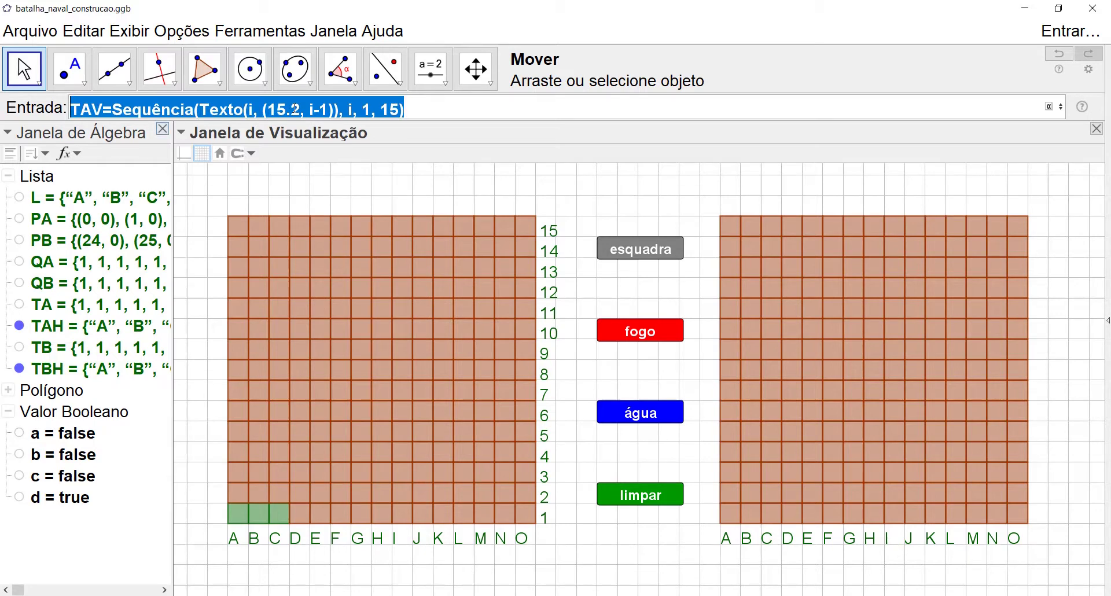
left_click(420, 110)
key("Return")
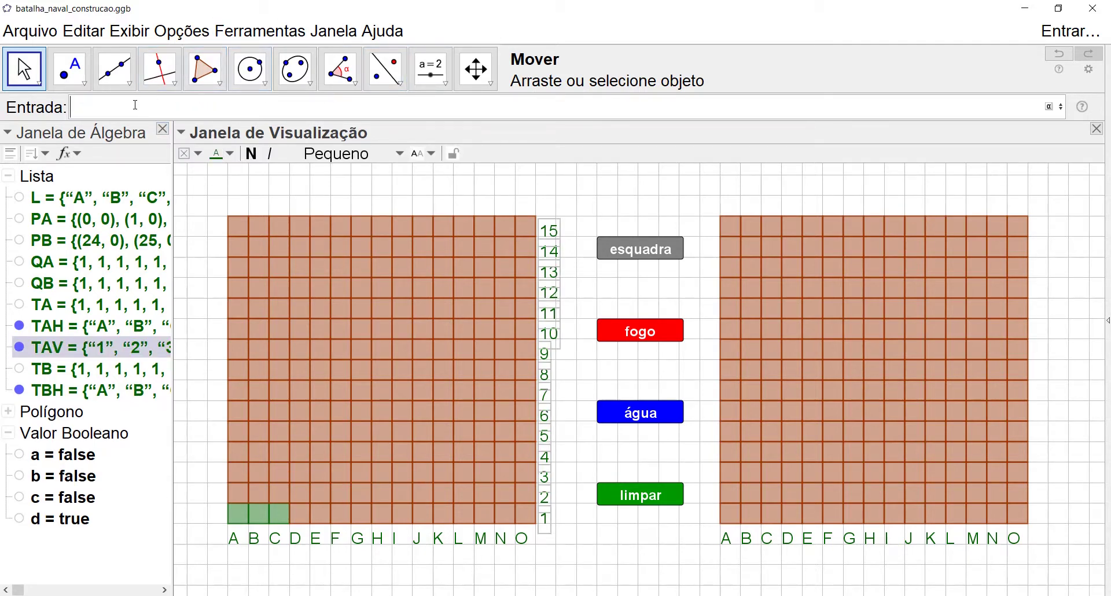
Bring the TAV definition back into the input and rename it TBV
key("Up")
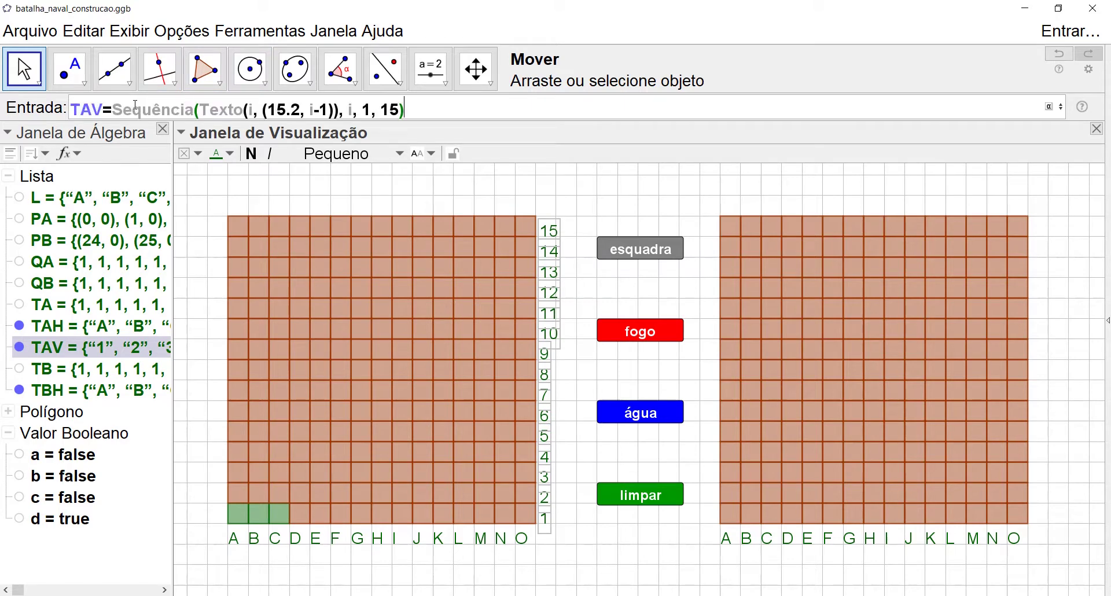
left_click(93, 107)
key("BackSpace")
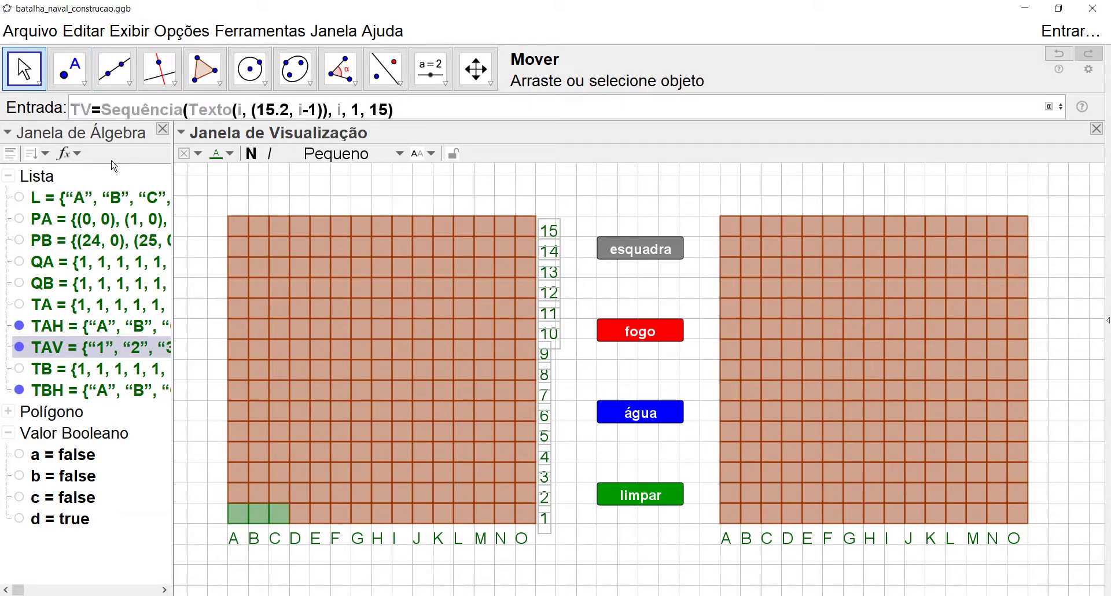
type("B")
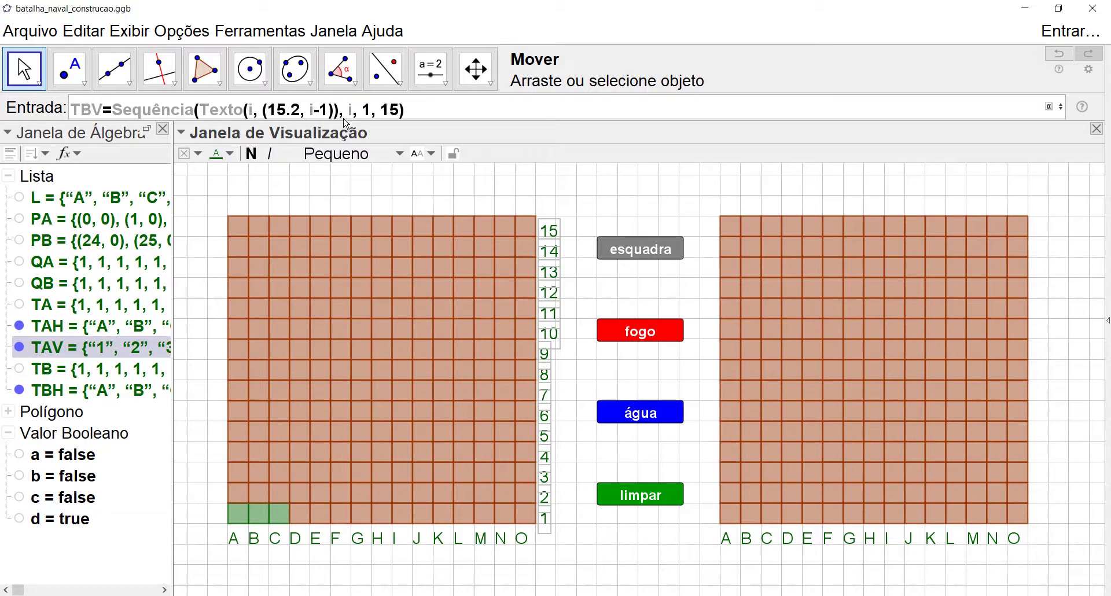
Set the label point in the TBV definition to (39.2, i-1), create the second grid's number list and deselect it
left_click(284, 107)
key("BackSpace")
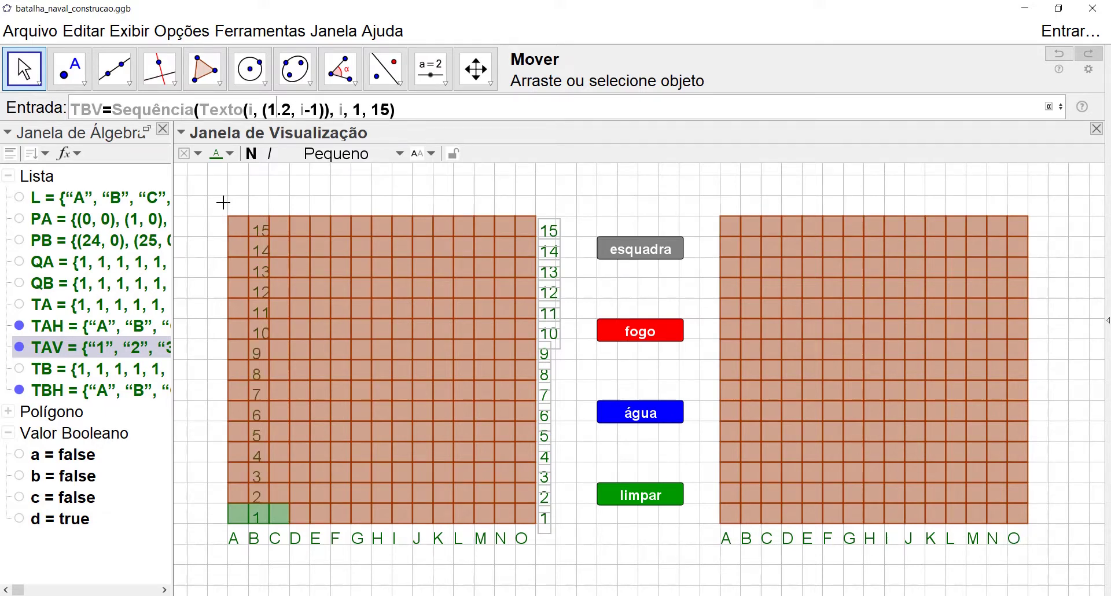
type("30")
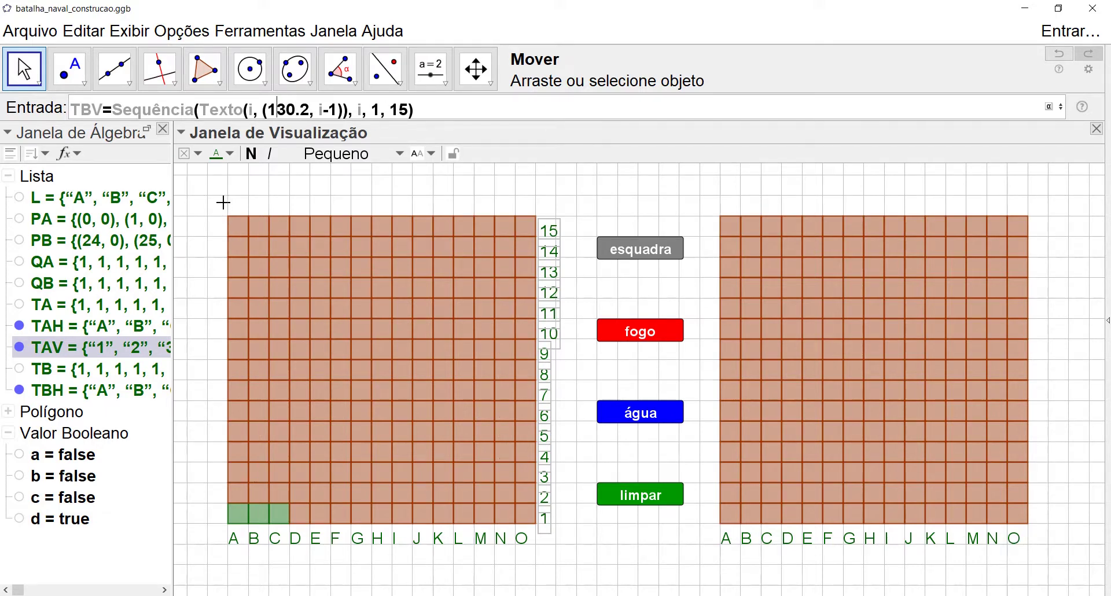
key("BackSpace")
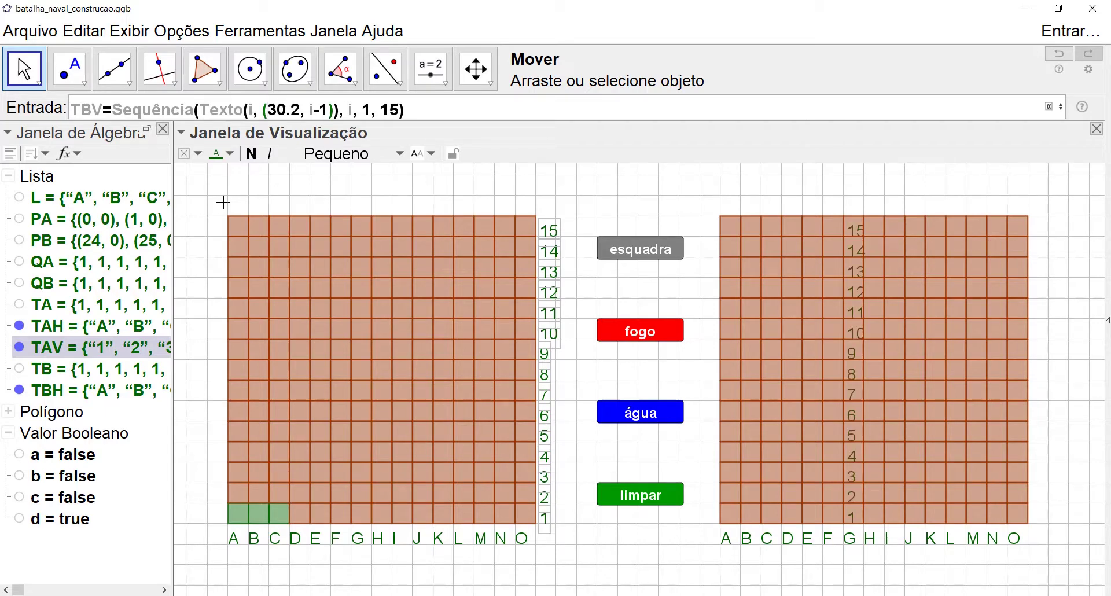
key("Right")
key("Right")
key("BackSpace")
type("9")
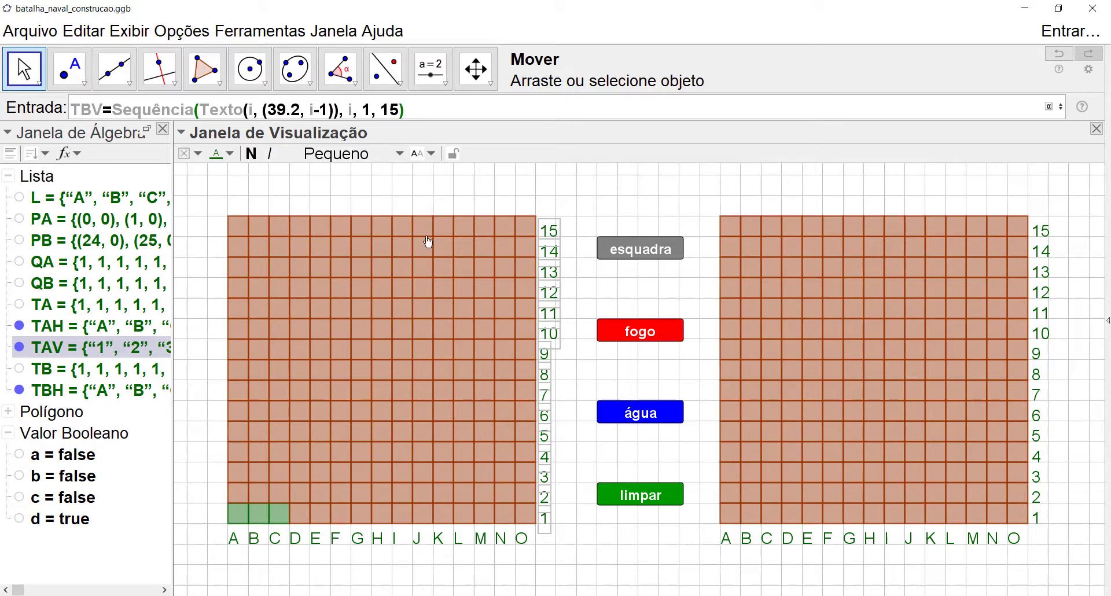
key("Return")
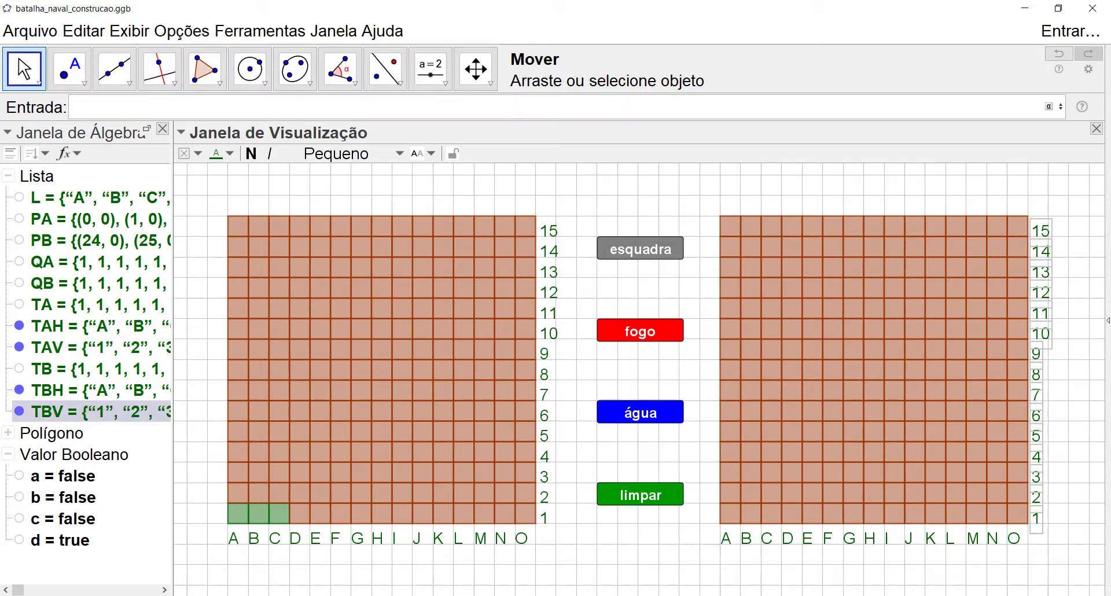
left_click(1019, 569)
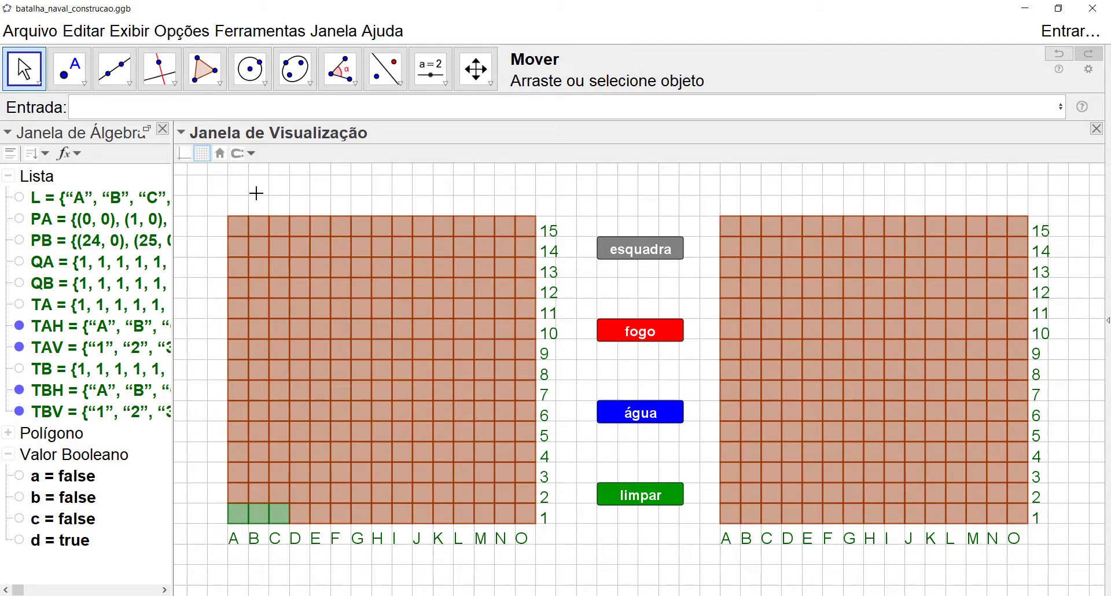
Close the Algebra view and hide the background grid lines of the graphics view
left_click(164, 131)
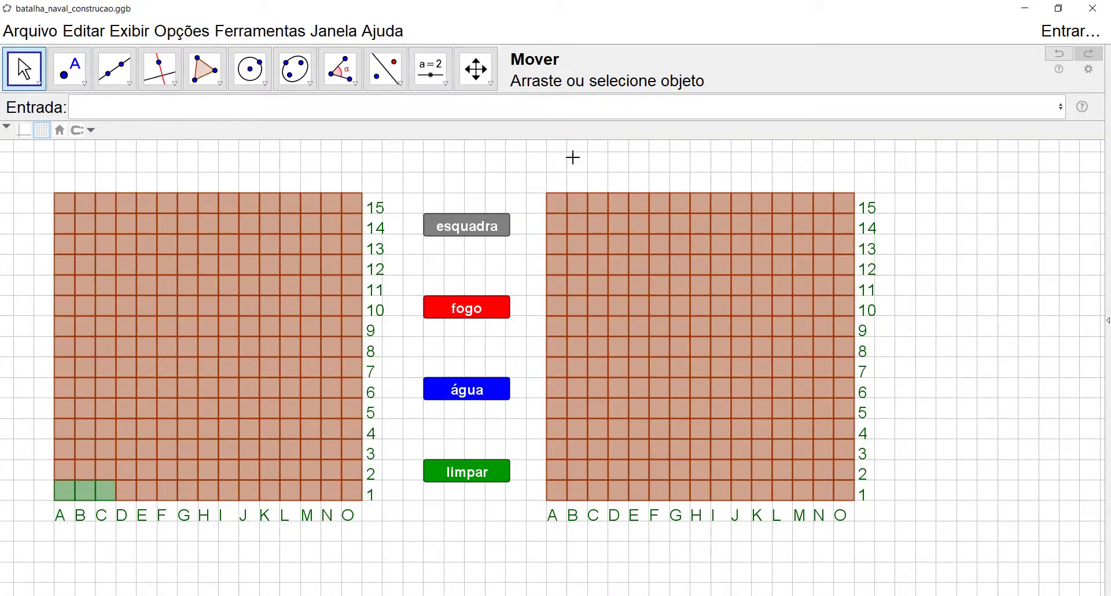
left_click_drag(521, 169, 522, 199)
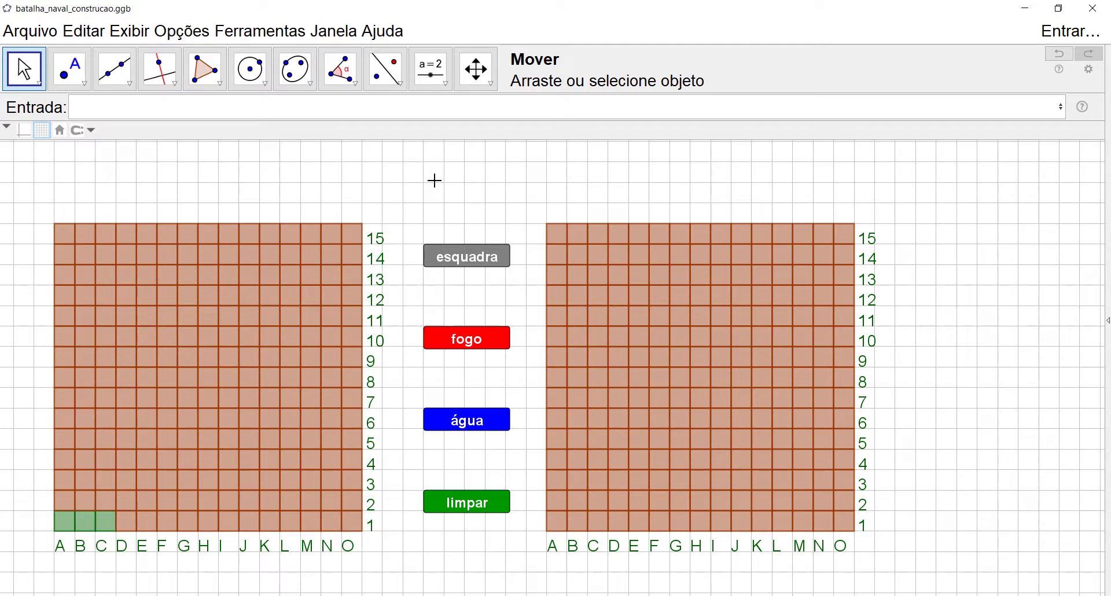
right_click(434, 180)
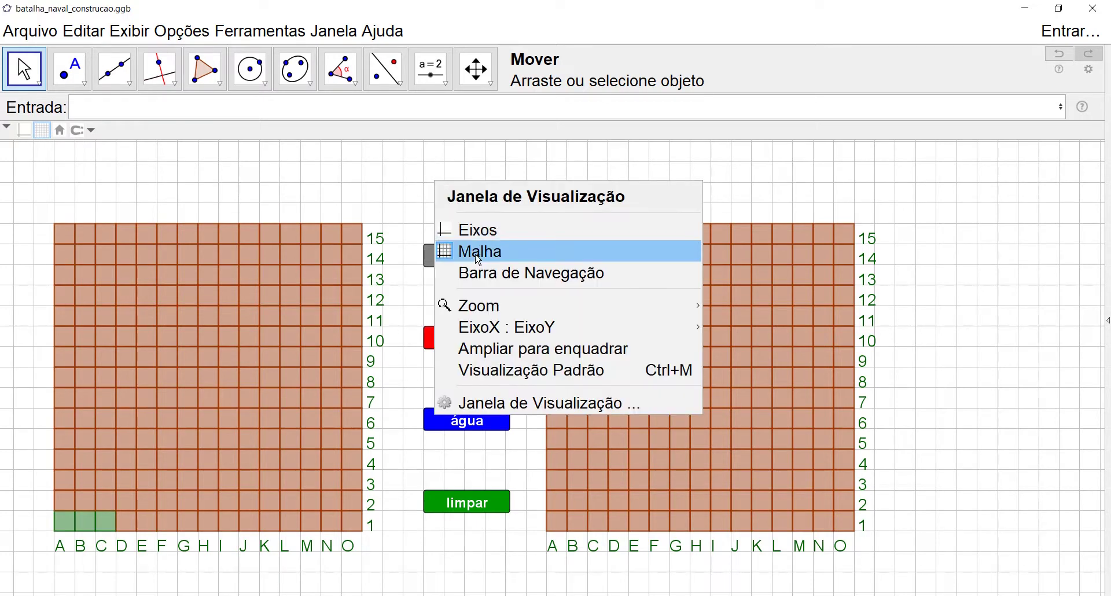
left_click(478, 252)
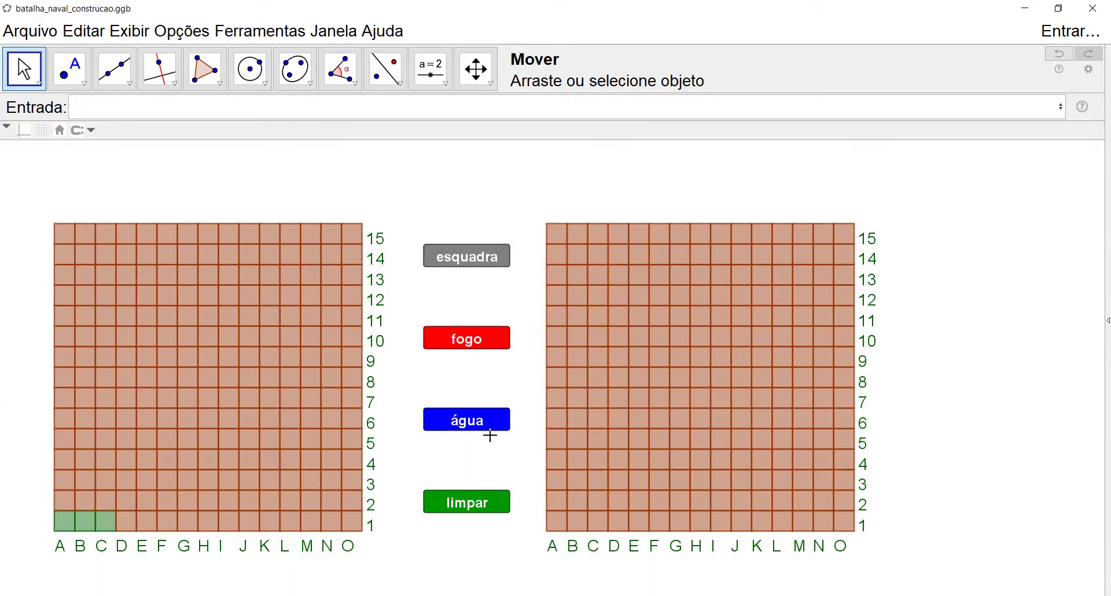
Set the background colour of the graphics view to black and close the preferences
right_click(412, 184)
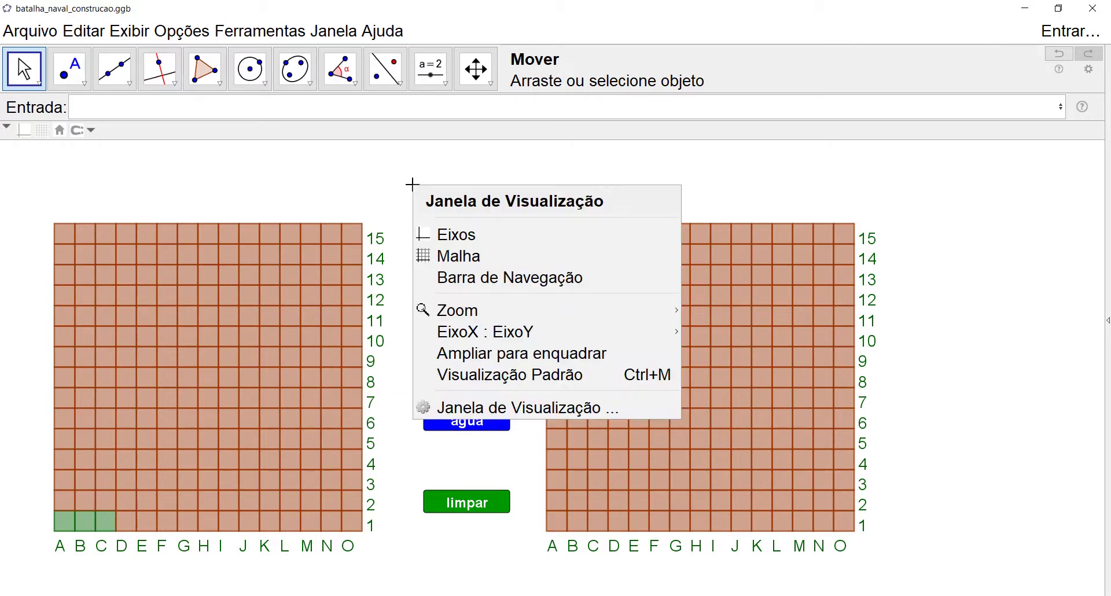
left_click(507, 413)
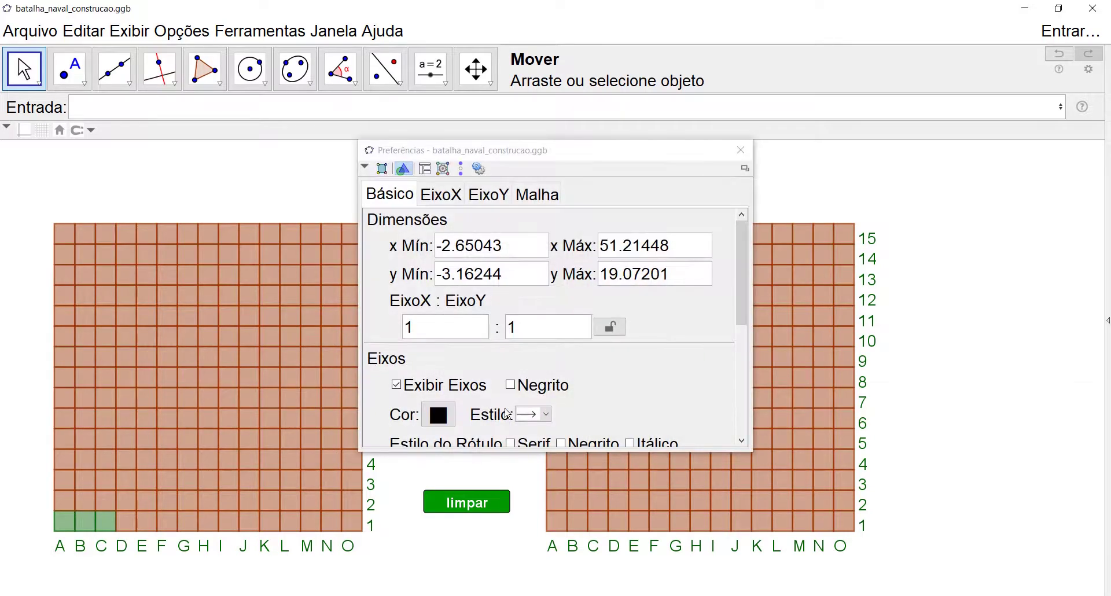
scroll(744, 284, "down", 5)
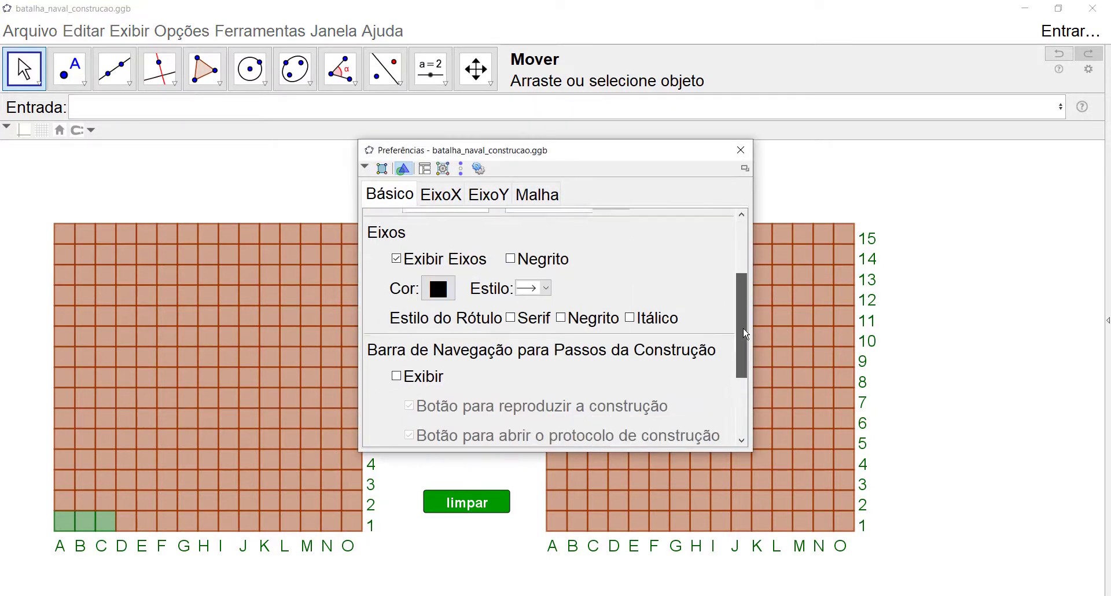
left_click(511, 417)
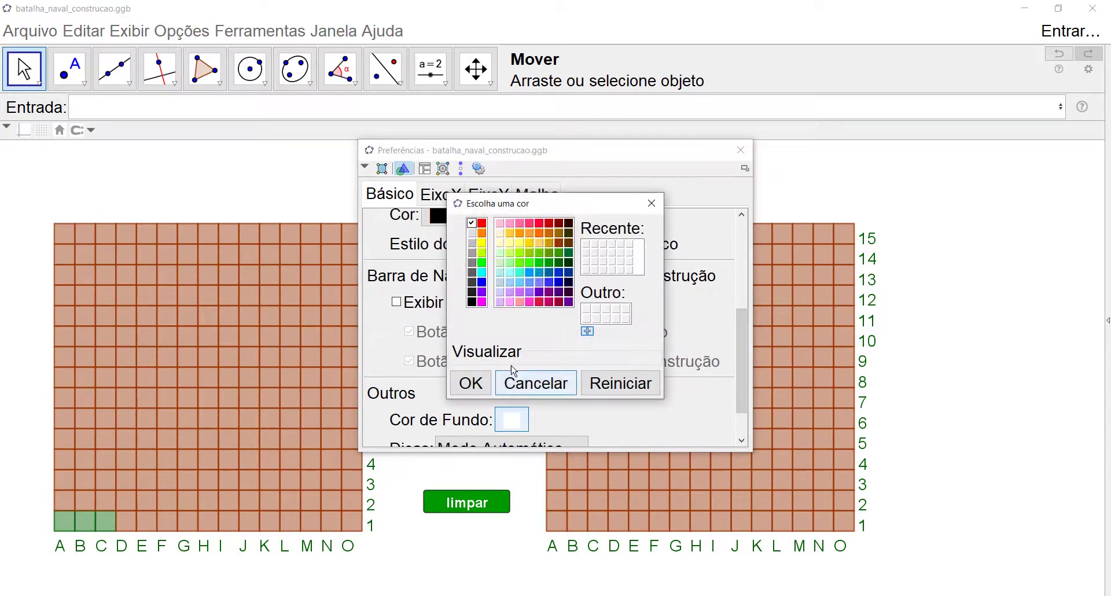
left_click(473, 302)
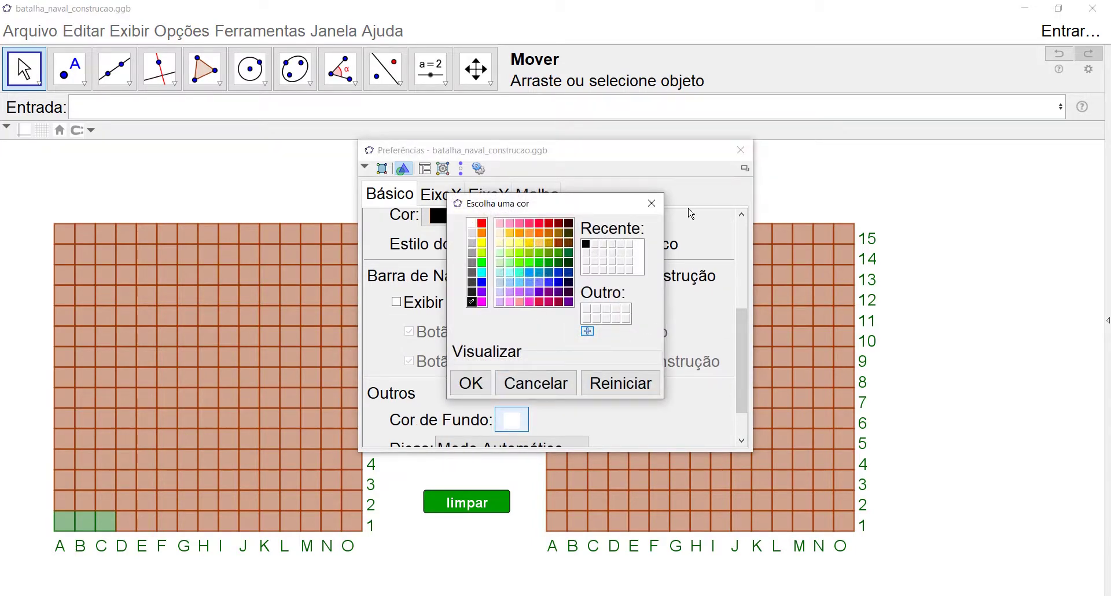
left_click(470, 382)
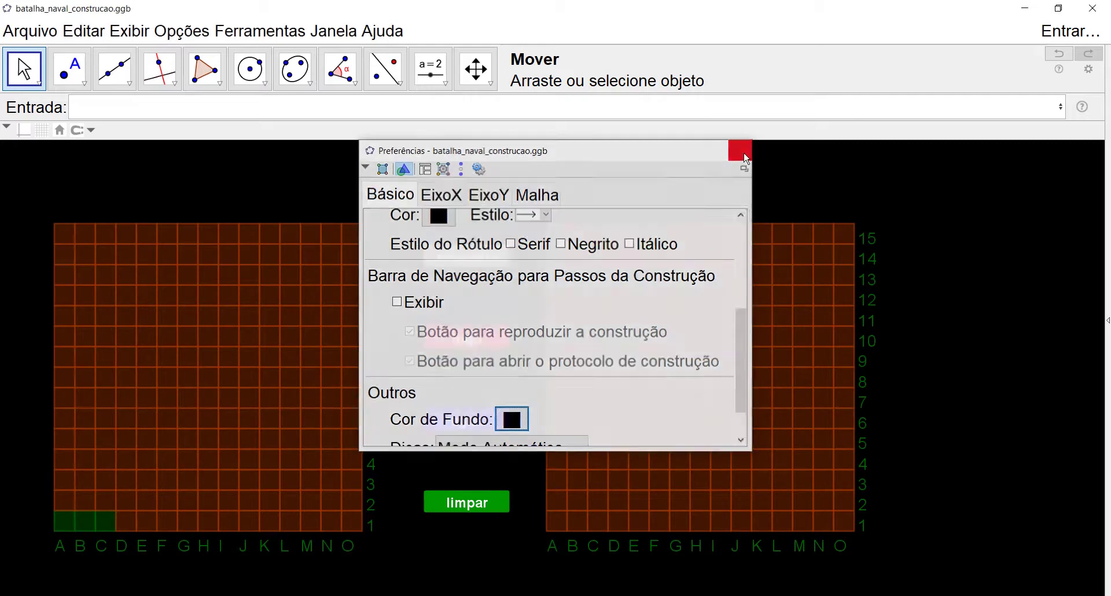
left_click(741, 151)
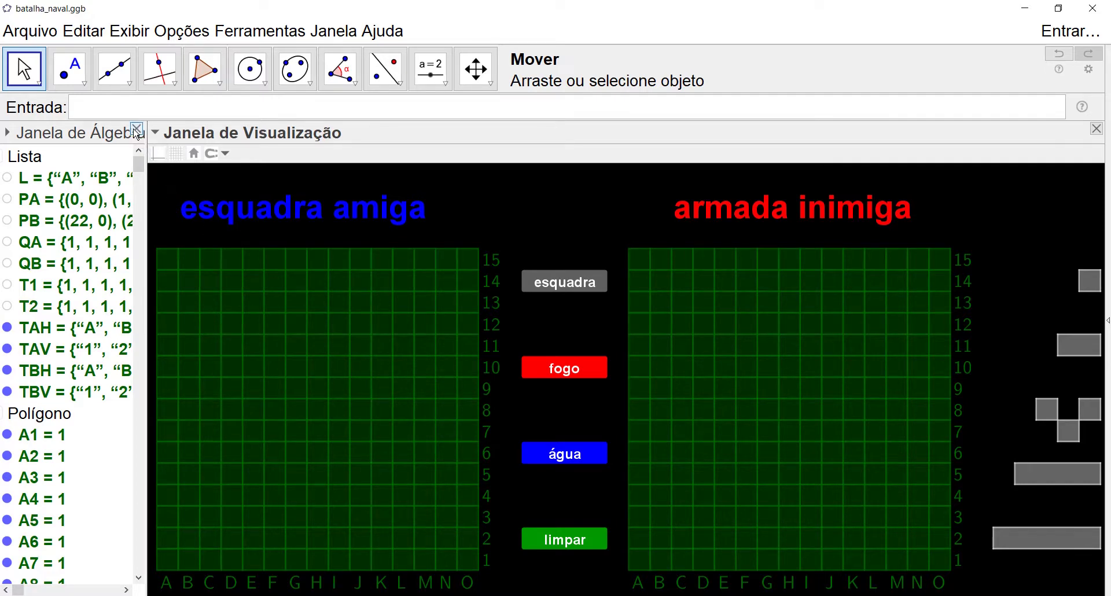
In batalha_naval.ggb, close the Algebra view and hide the input bar with its command list
left_click(136, 129)
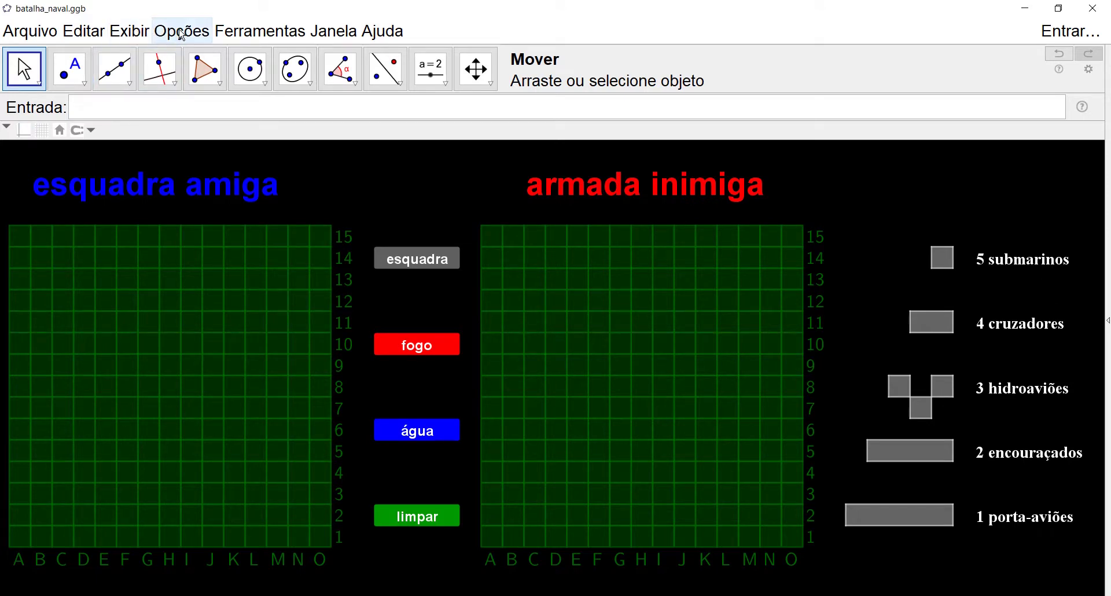
left_click(181, 32)
mouse_move(122, 38)
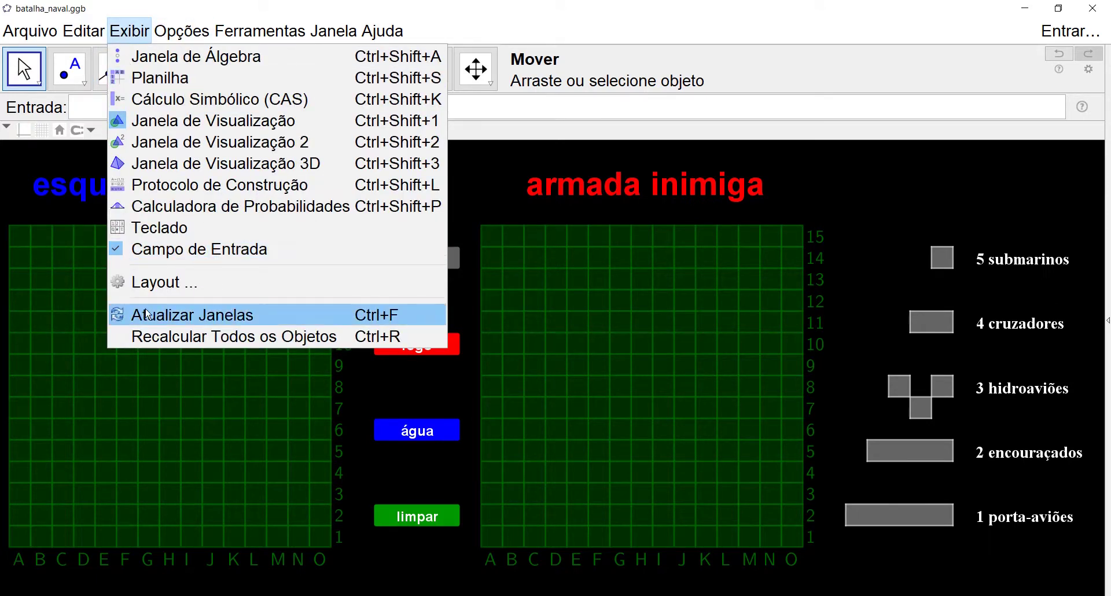
left_click(168, 283)
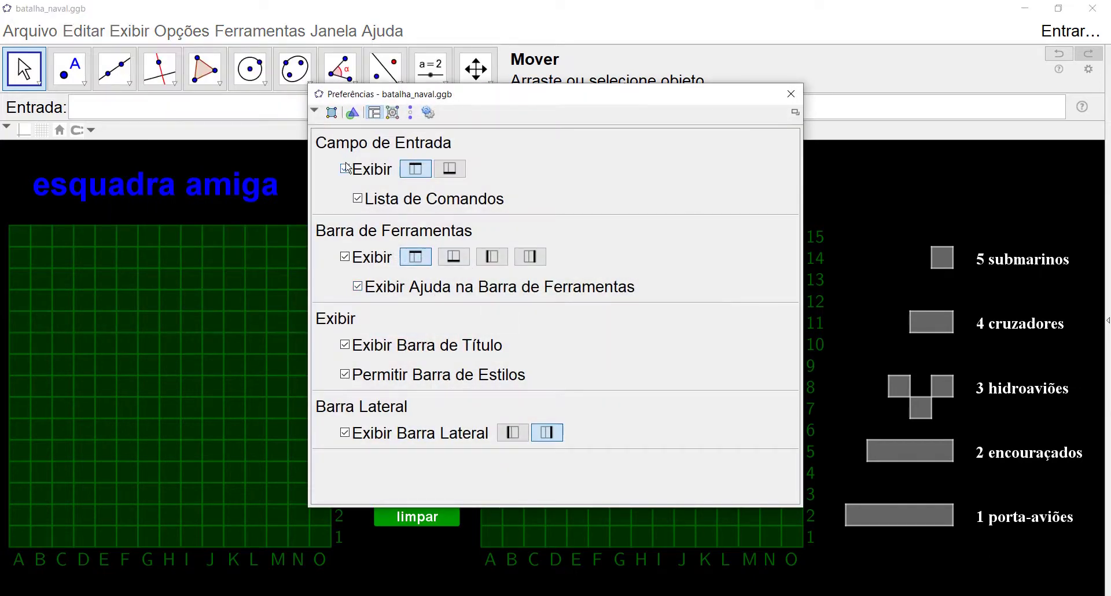
left_click(345, 168)
left_click(357, 198)
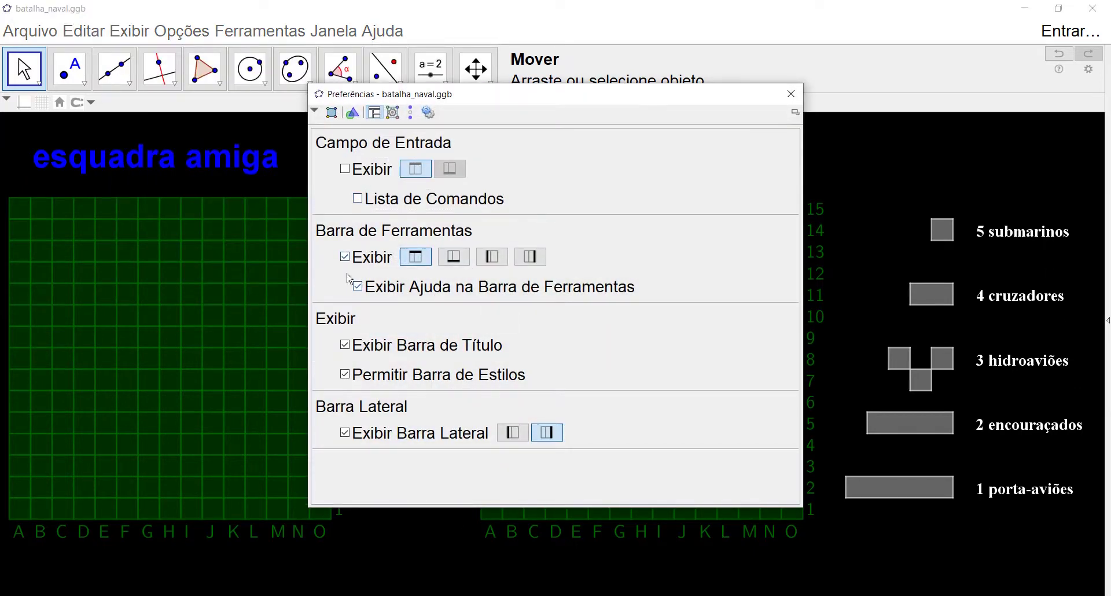
Hide the toolbar, title bars, style bar and sidebar in the layout preferences
left_click(345, 256)
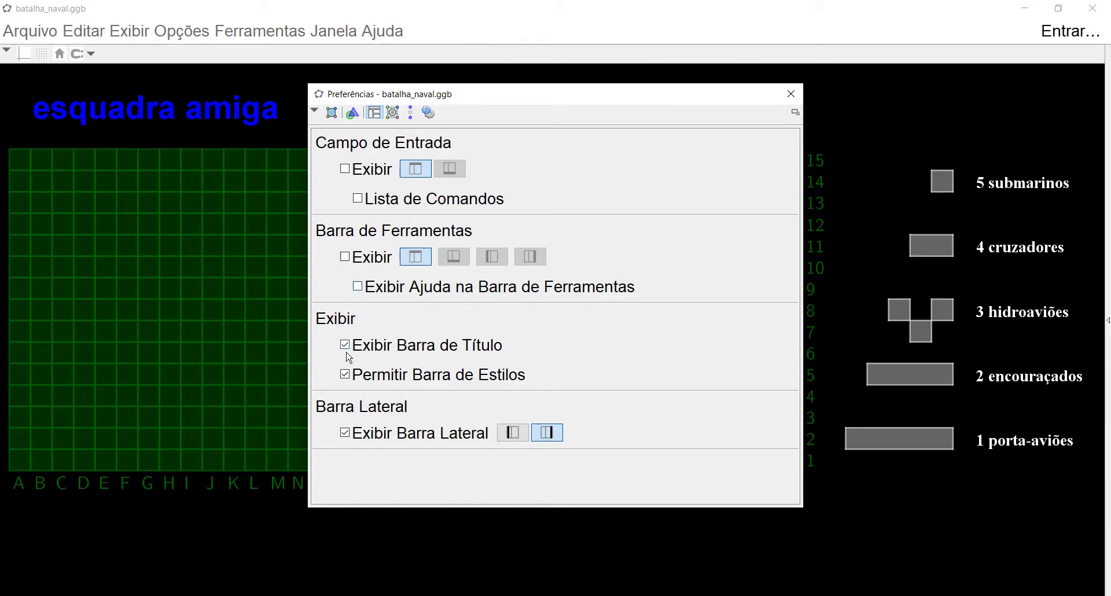
left_click(345, 373)
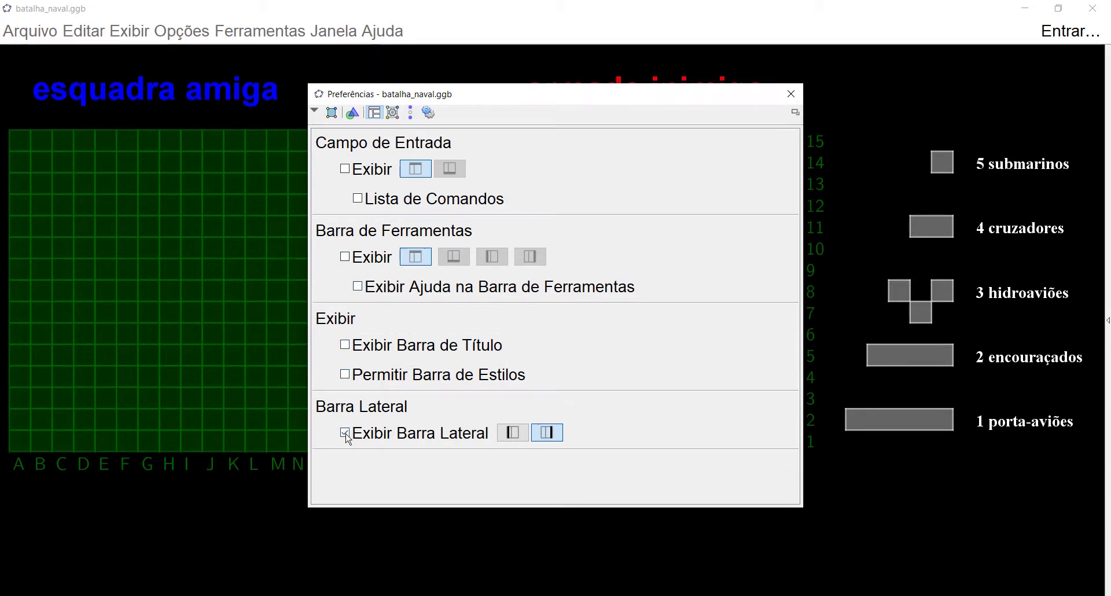
left_click(346, 433)
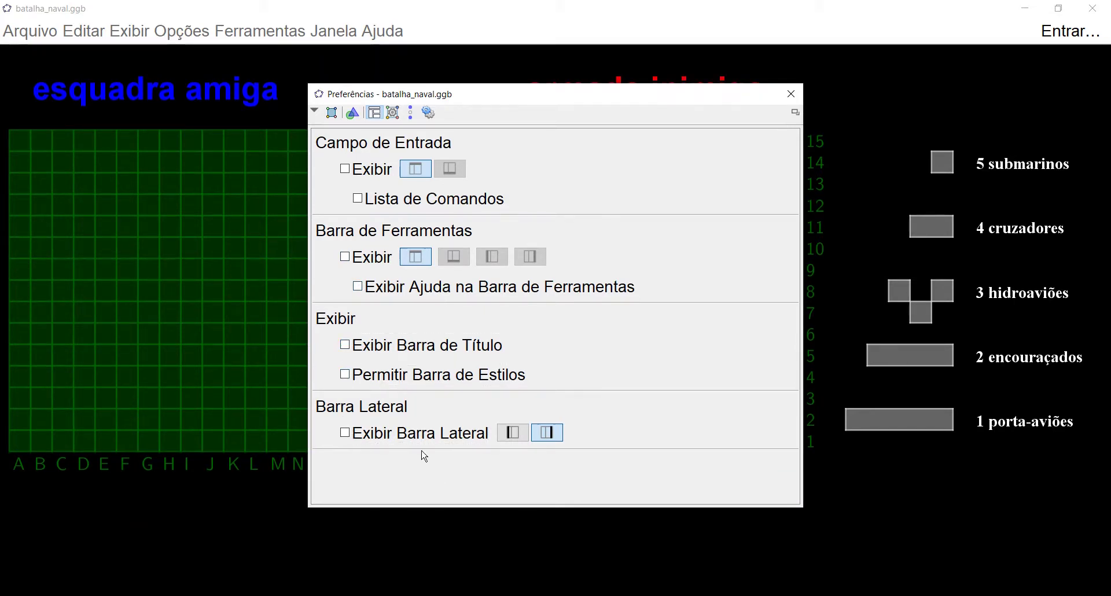
left_click(791, 93)
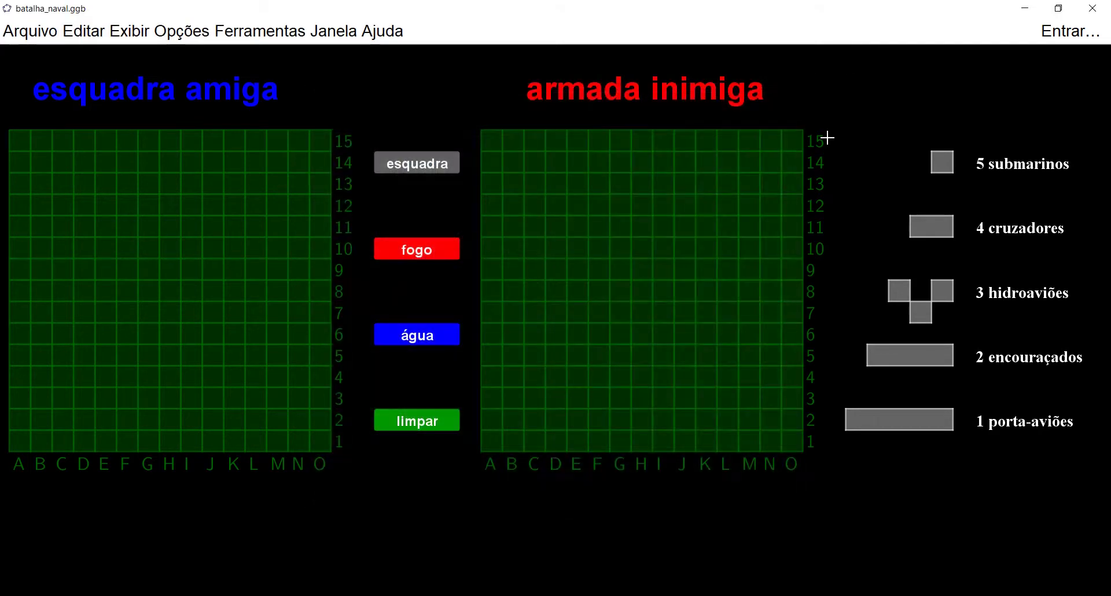
left_click_drag(864, 90, 885, 142)
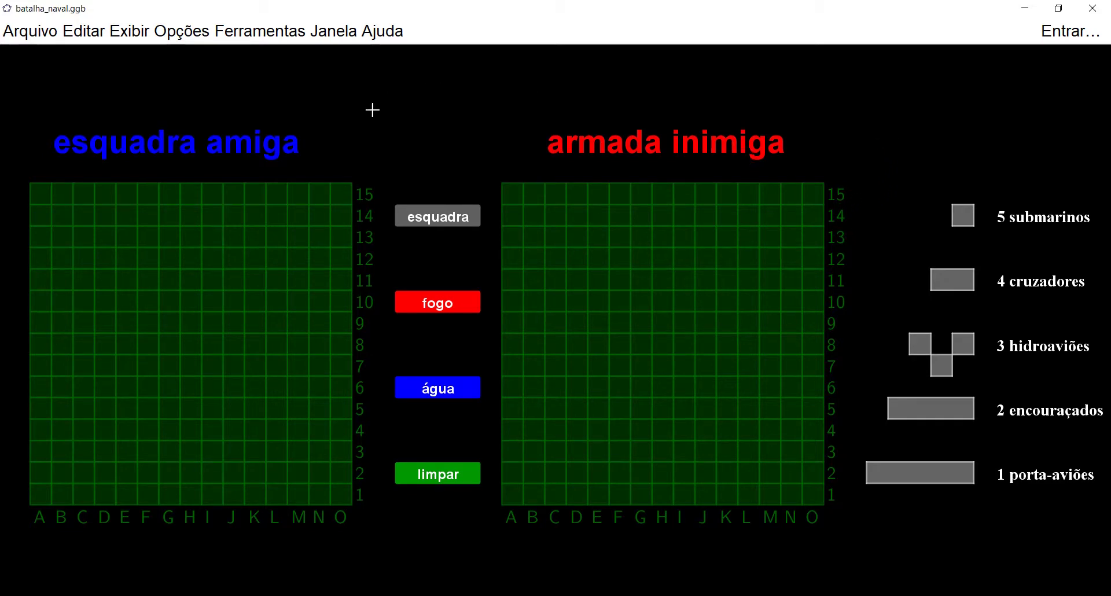
right_click(171, 311)
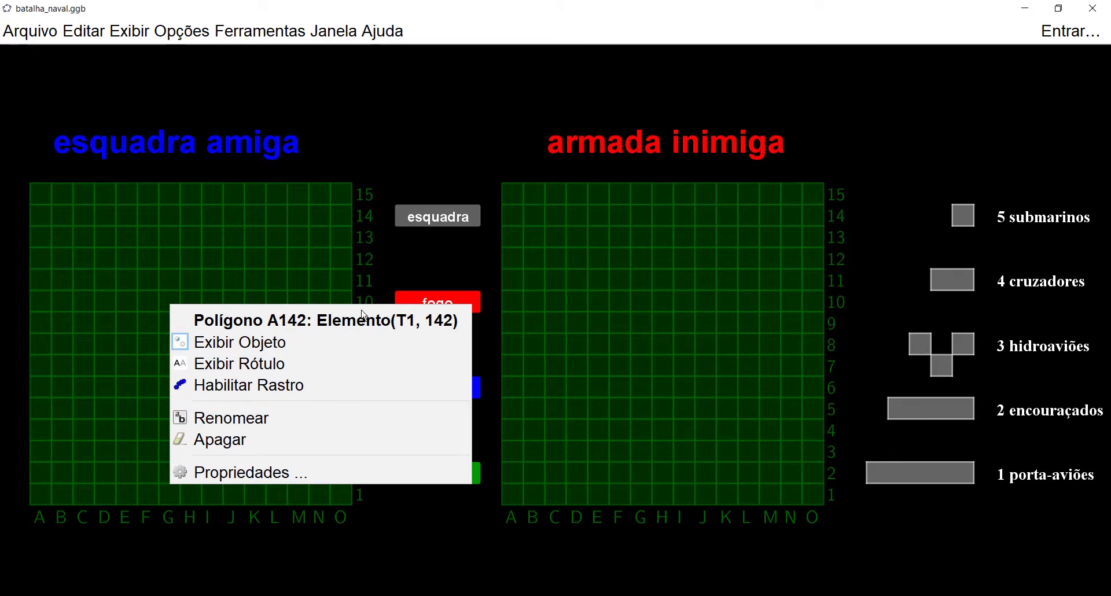
left_click(409, 127)
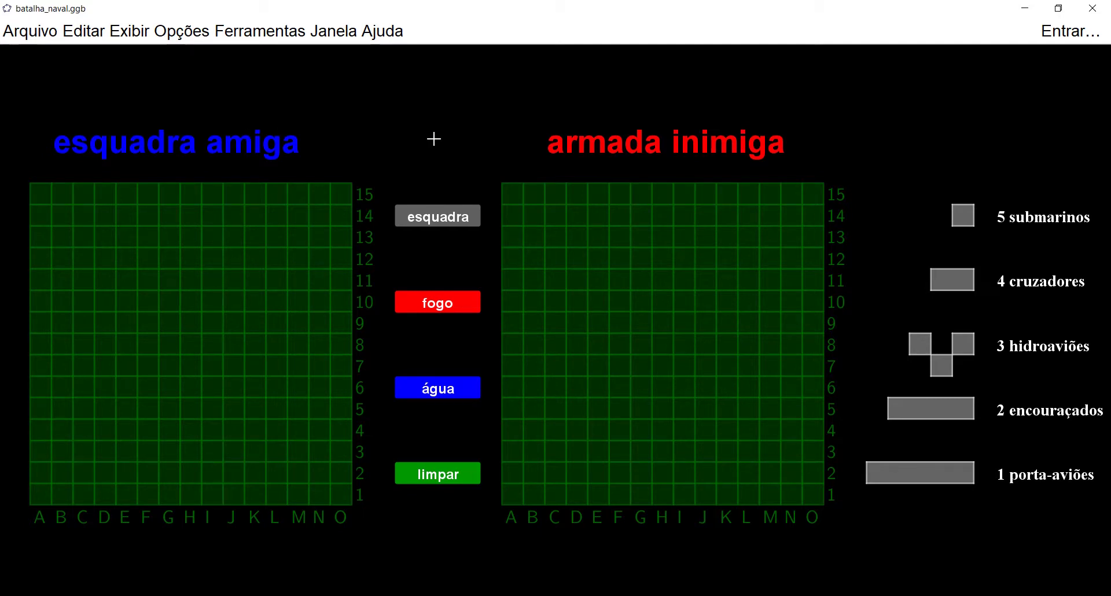
scroll(429, 130, "up", 4)
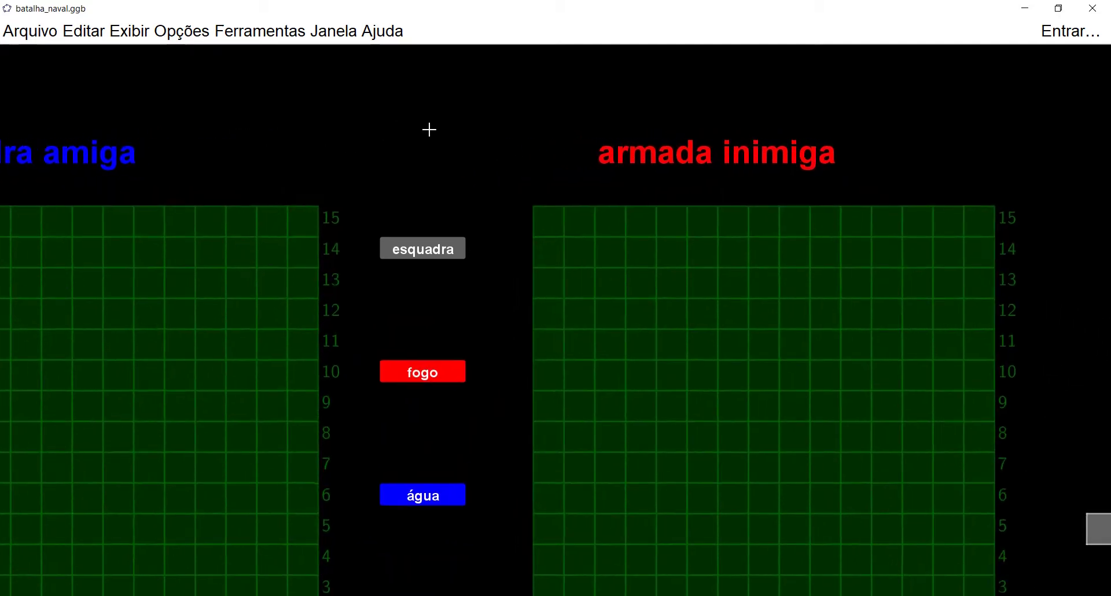
scroll(428, 129, "down", 4)
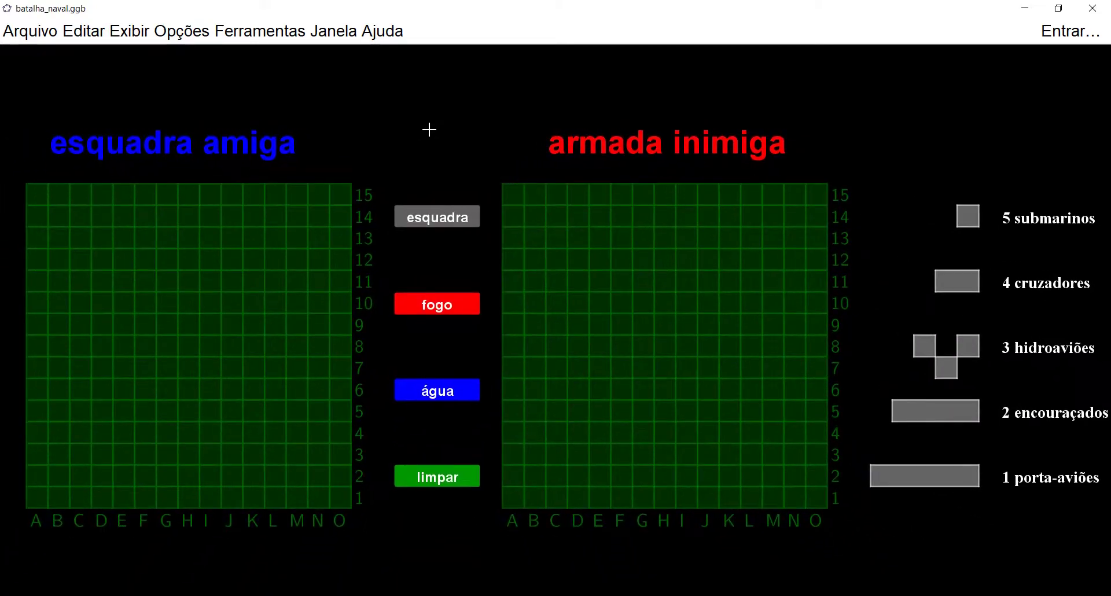
scroll(429, 130, "up", 3)
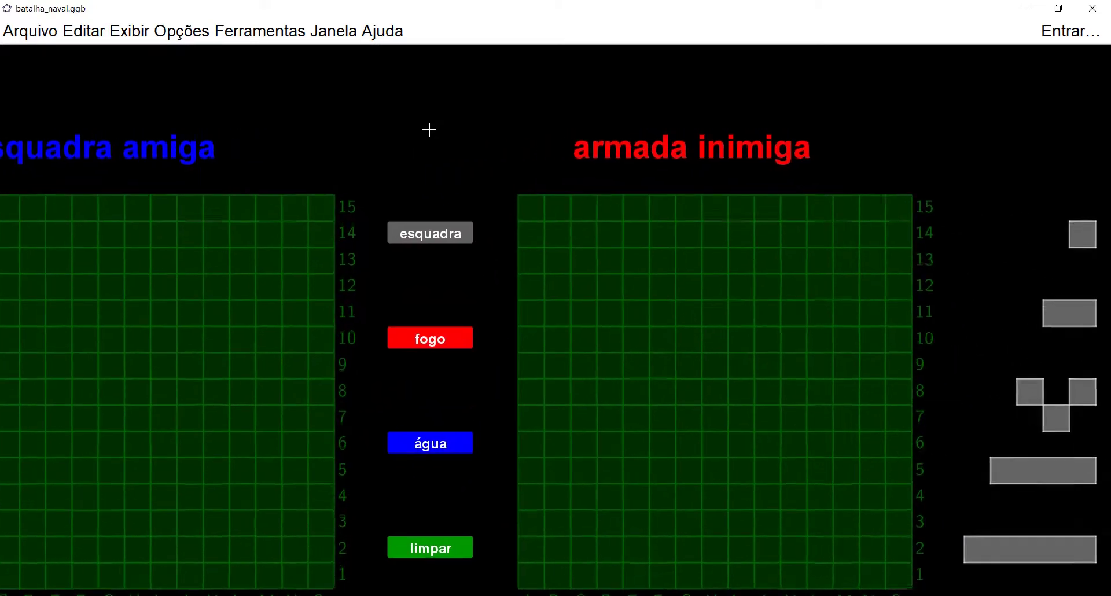
scroll(429, 130, "down", 3)
scroll(429, 129, "down", 1)
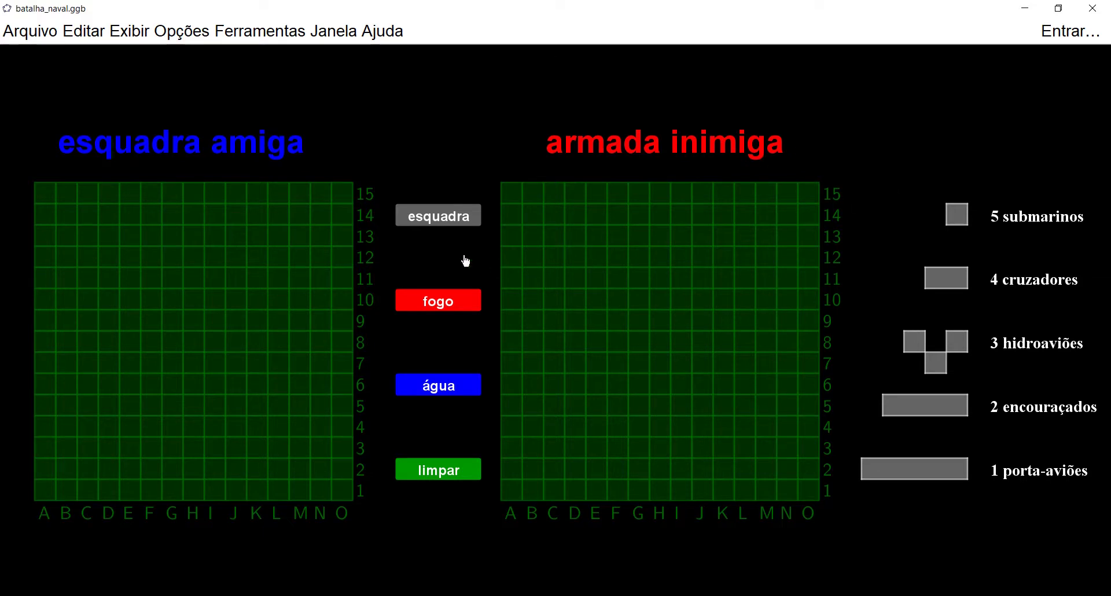
Test the fogo mode by marking cells H10, H4, M8 and L13 on the esquadra amiga grid
left_click(435, 303)
left_click(185, 300)
left_click(188, 430)
left_click(296, 342)
left_click(278, 237)
Test the esquadra mode by marking cells C13, C5, I4, K10, K13 and L6 on the esquadra amiga grid
left_click(419, 225)
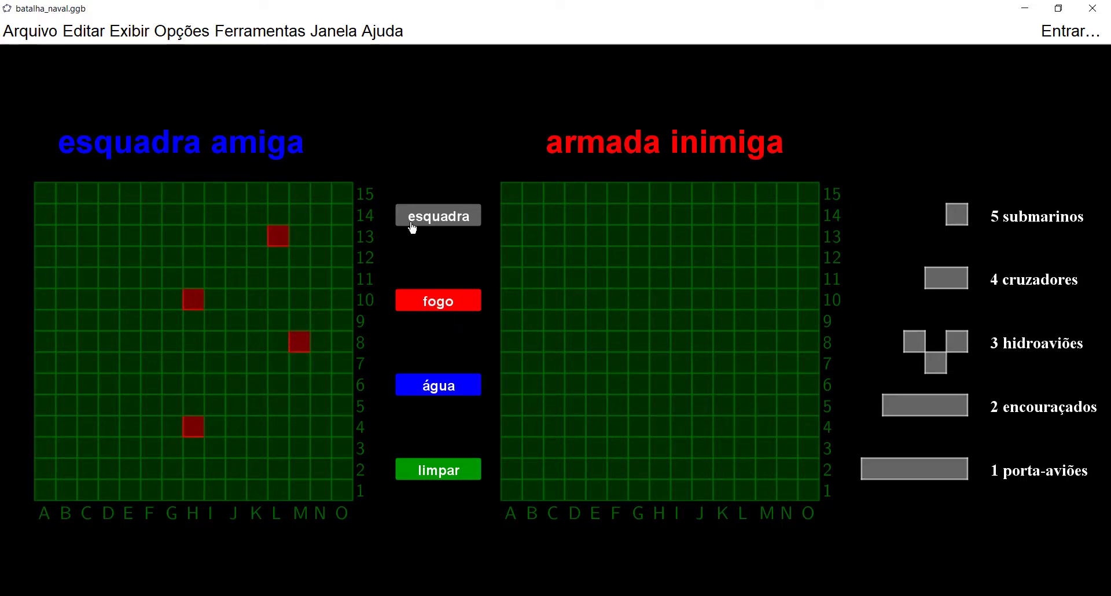
left_click(87, 236)
left_click(87, 405)
left_click(210, 420)
left_click(258, 296)
left_click(258, 236)
left_click(280, 388)
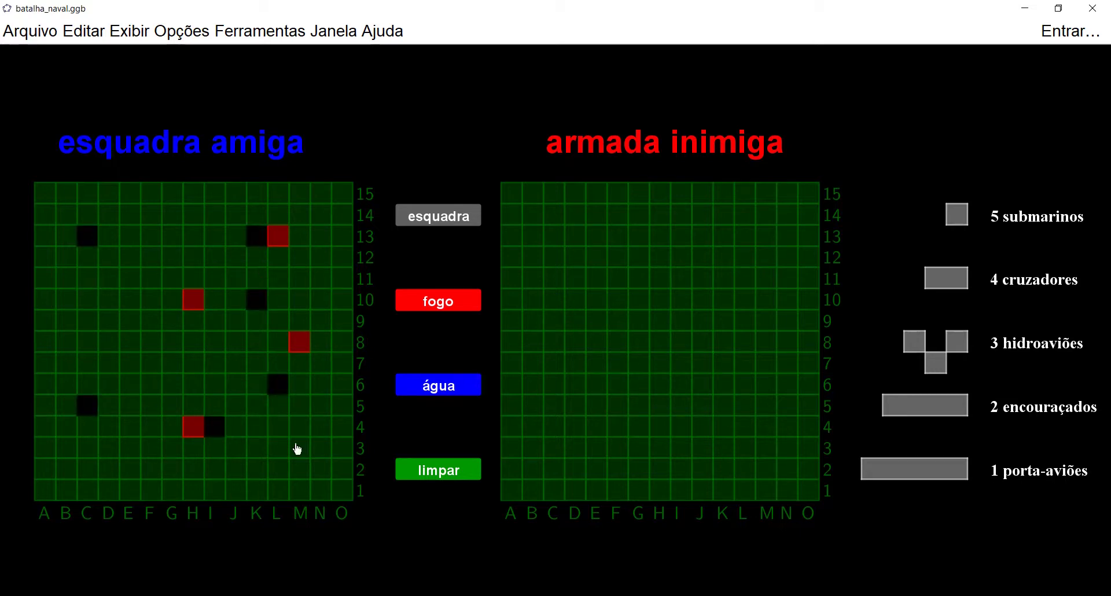
Test the água mode by marking cells F8, C10, E3, H2 and L9 on the esquadra amiga grid
left_click(428, 398)
left_click(150, 341)
left_click(87, 299)
left_click(129, 447)
left_click(193, 469)
left_click(278, 320)
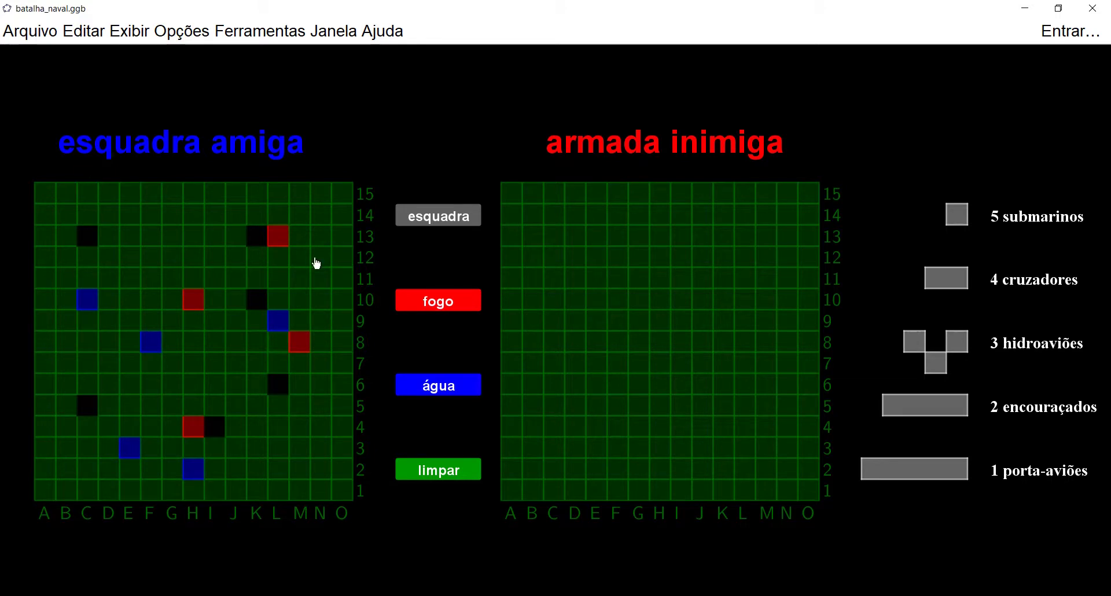
Reset each marked cell on the esquadra amiga grid to green, one by one
left_click(202, 469)
left_click(193, 428)
left_click(214, 428)
left_click(276, 384)
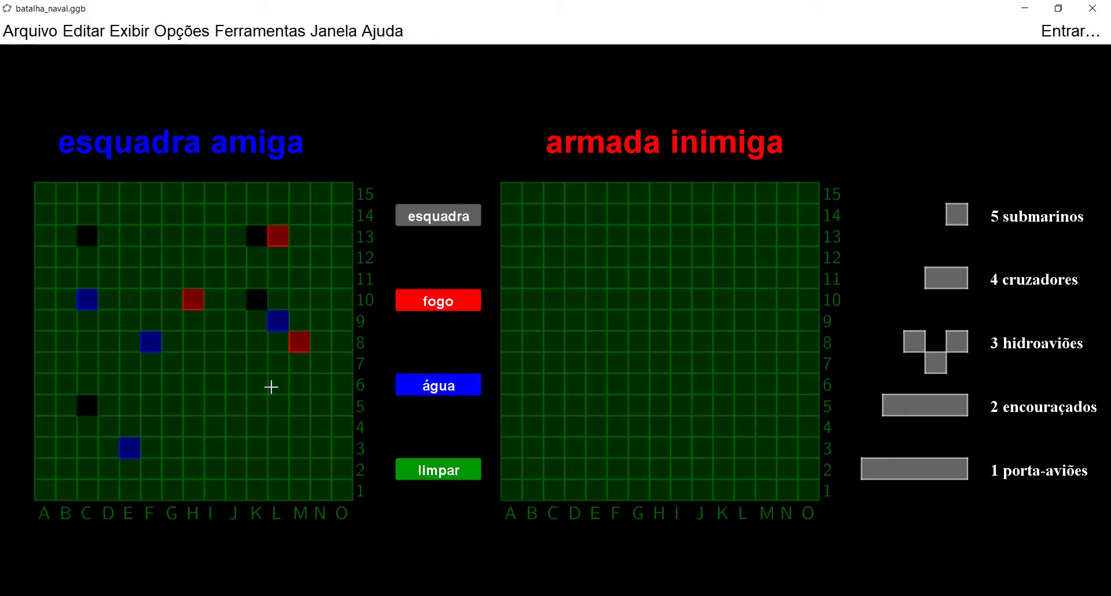
left_click(299, 348)
left_click(278, 321)
left_click(255, 299)
left_click(275, 236)
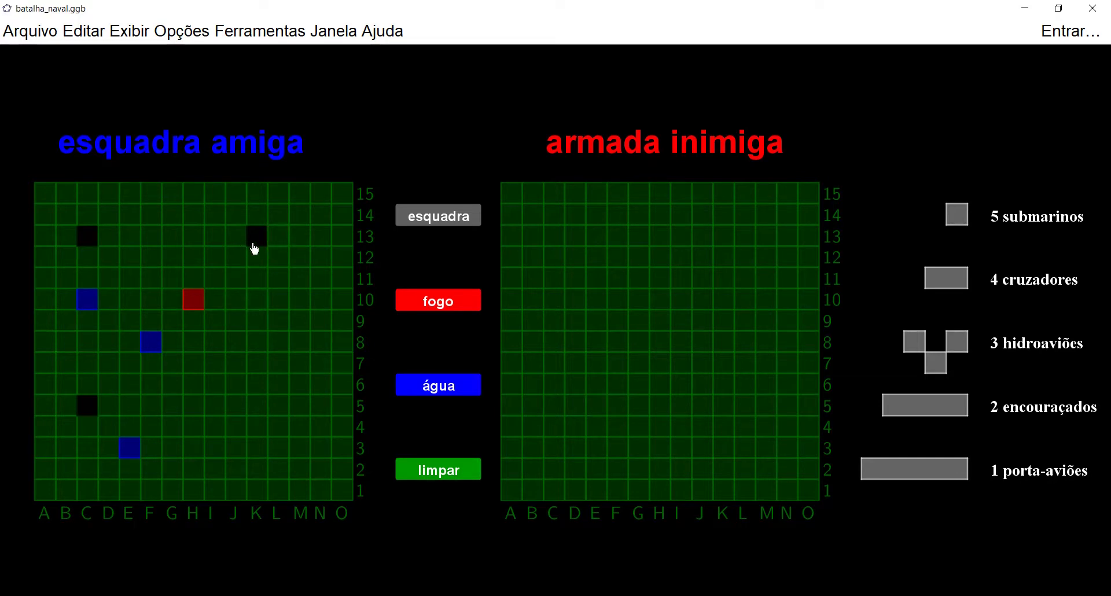
left_click(255, 246)
left_click(149, 342)
left_click(87, 299)
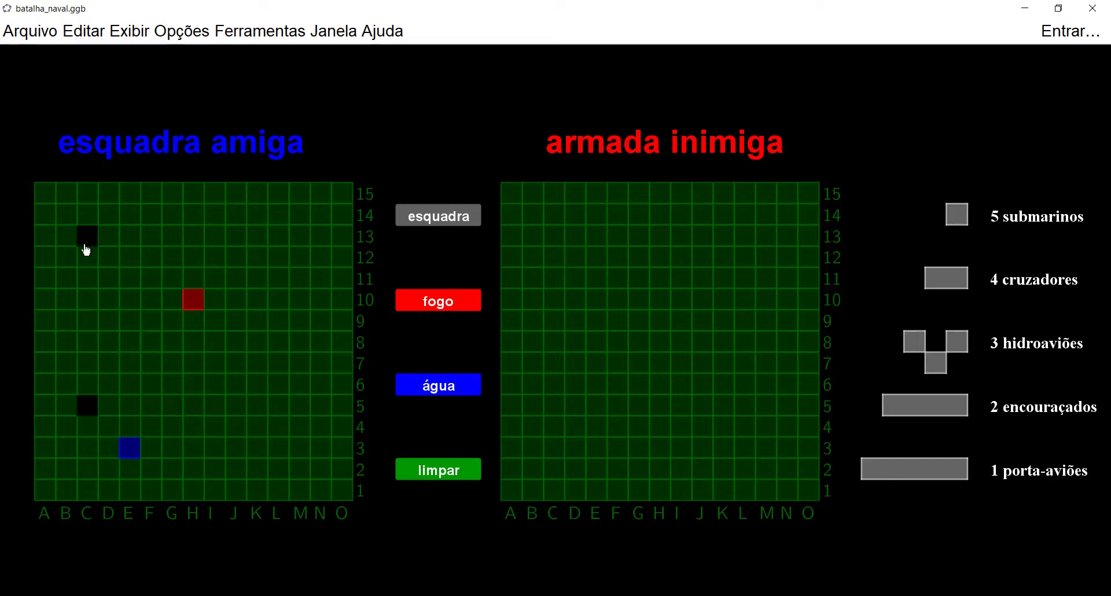
left_click(85, 245)
left_click(88, 406)
left_click(136, 454)
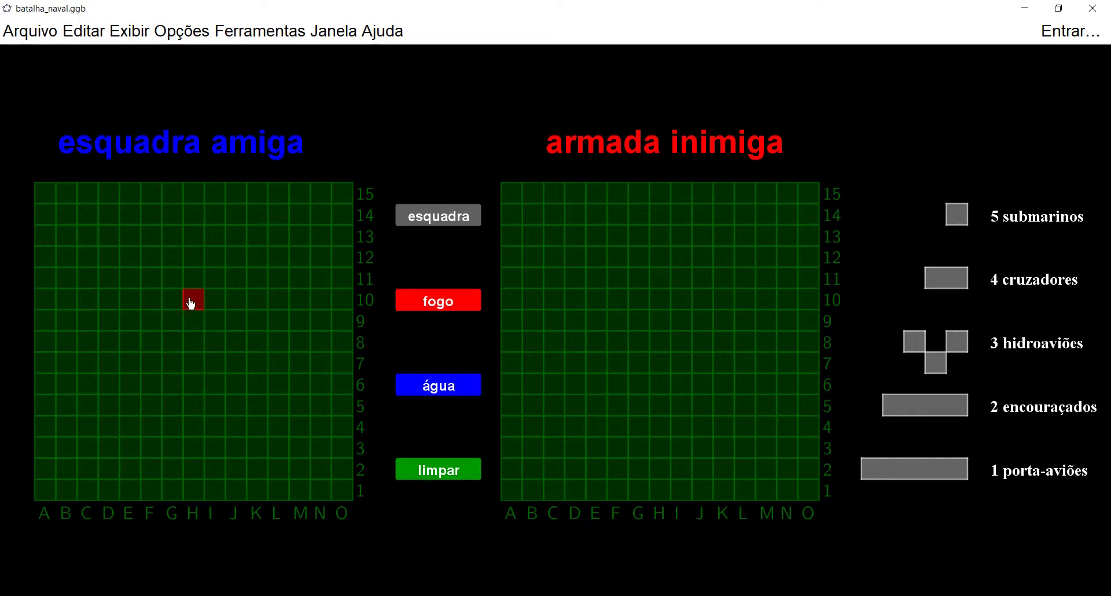
left_click(191, 304)
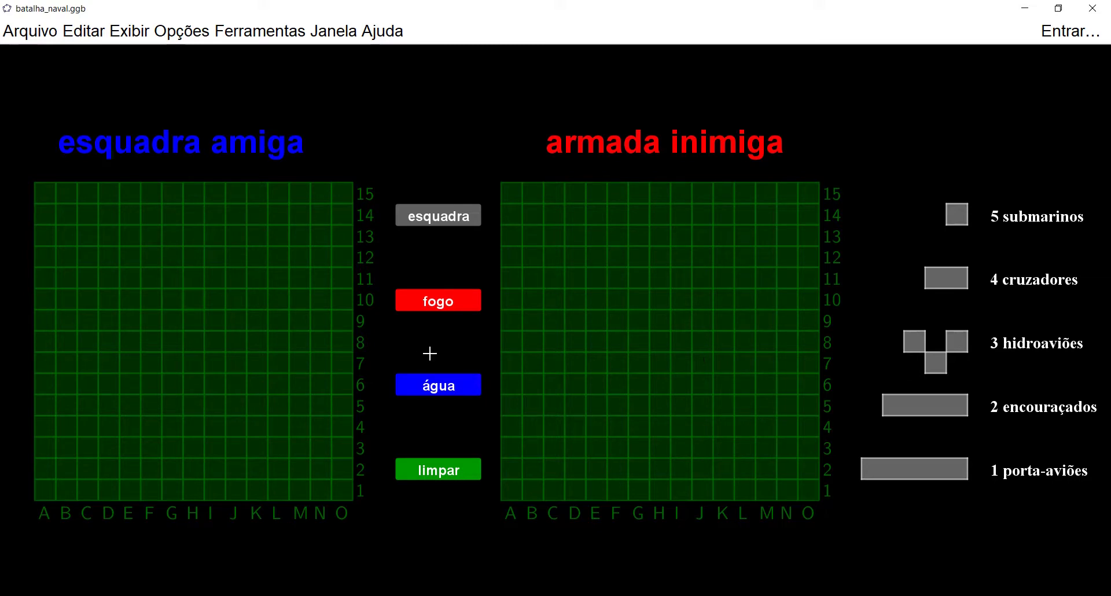
Close the desktop construction, switch to the geogebra.org profile and create a new worksheet titled Batalha Naval
left_click(1093, 10)
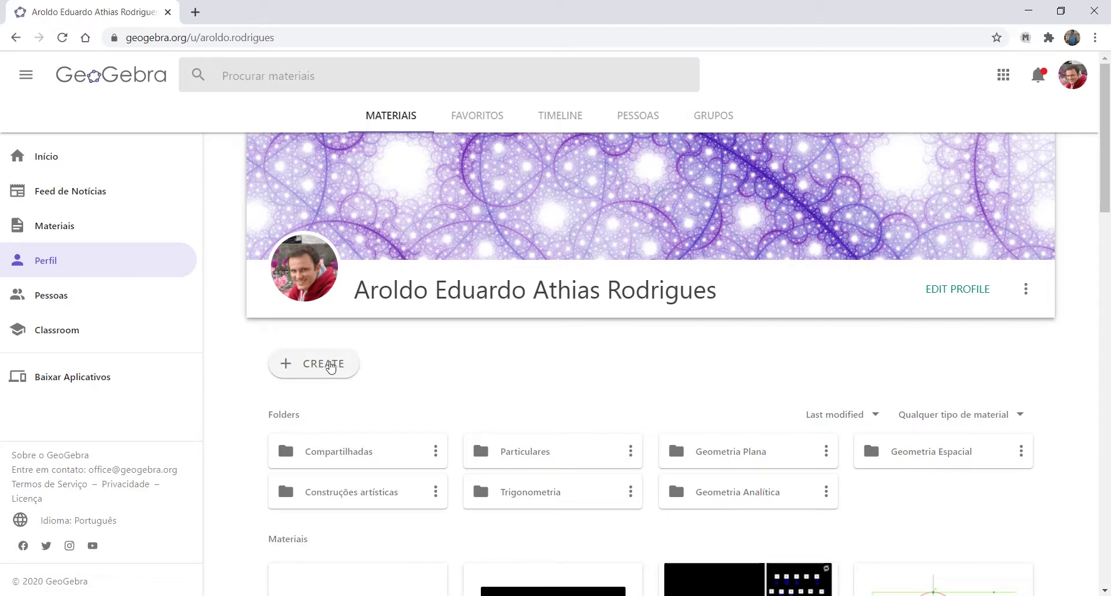
left_click(330, 365)
left_click(317, 441)
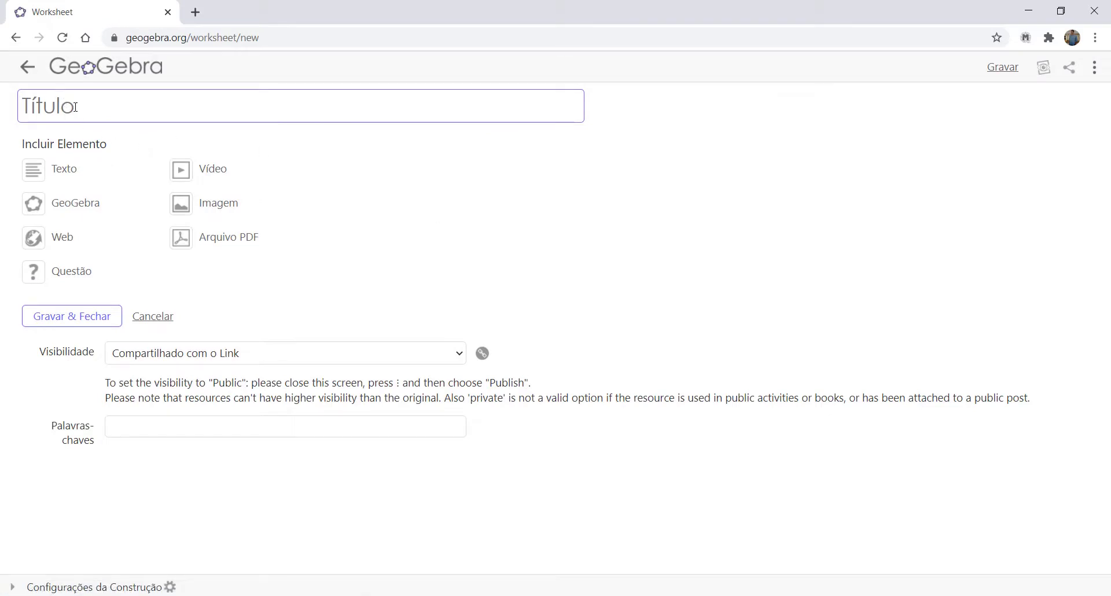
type("Batak")
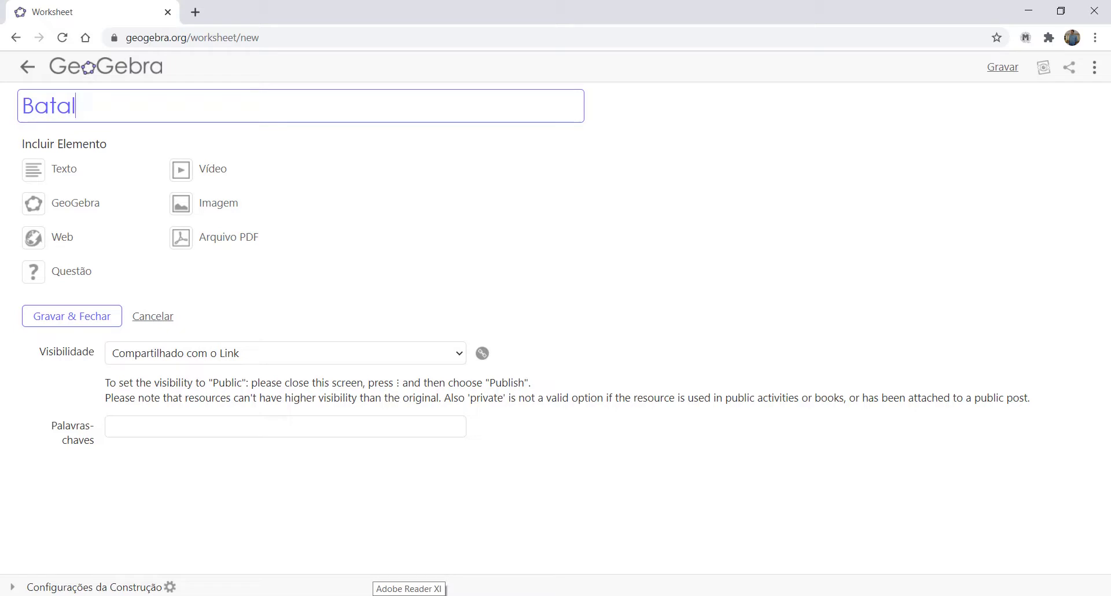
type("ha Naval")
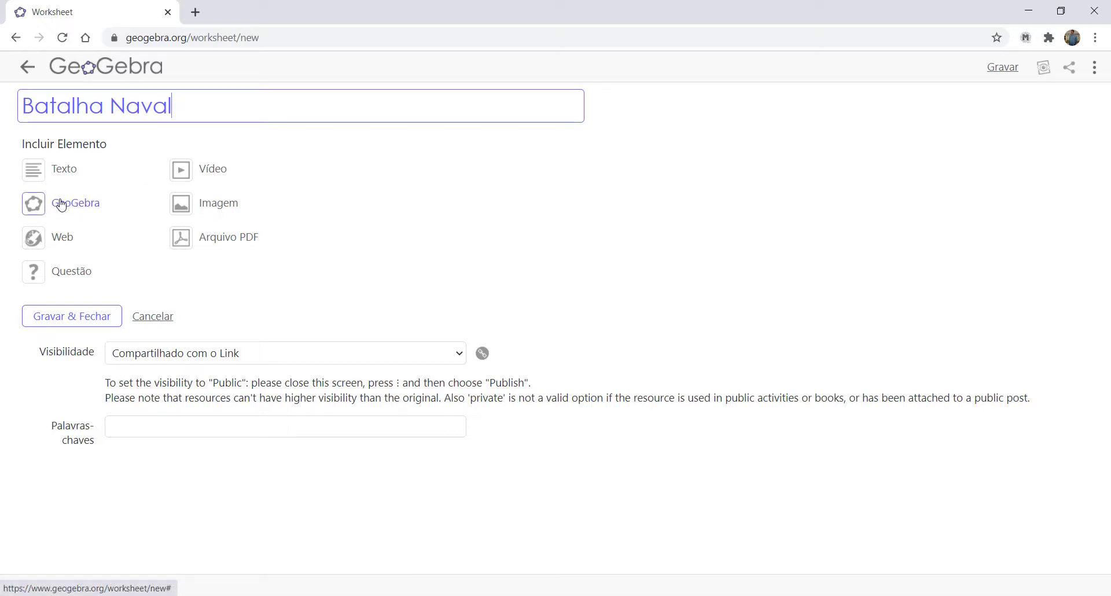
Add a GeoGebra element to the worksheet by uploading batalha_naval.ggb from the JOGOS folder
left_click(77, 212)
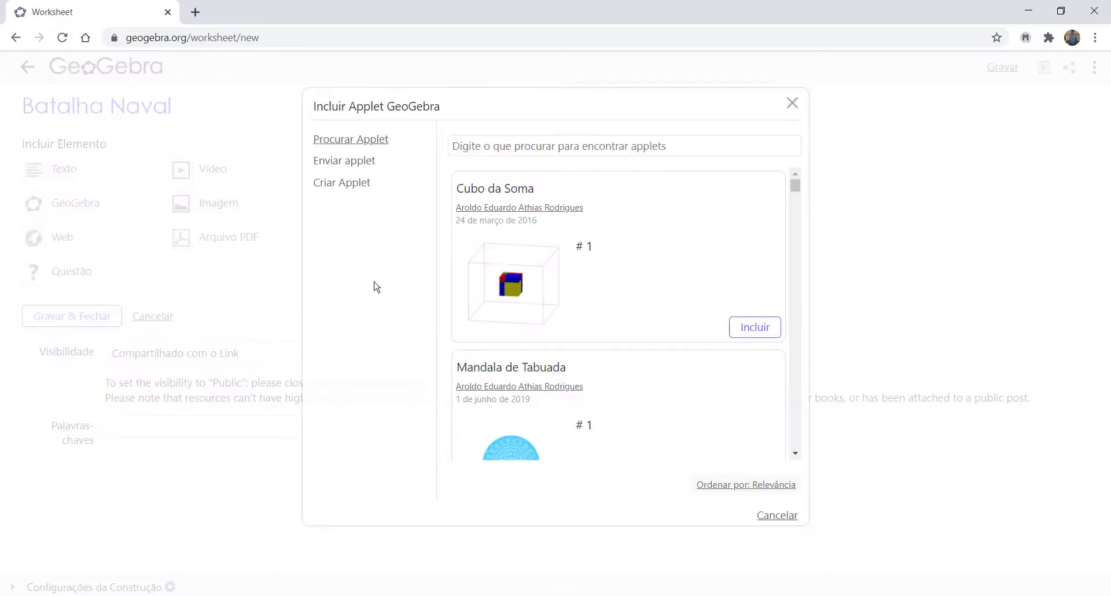
left_click(358, 169)
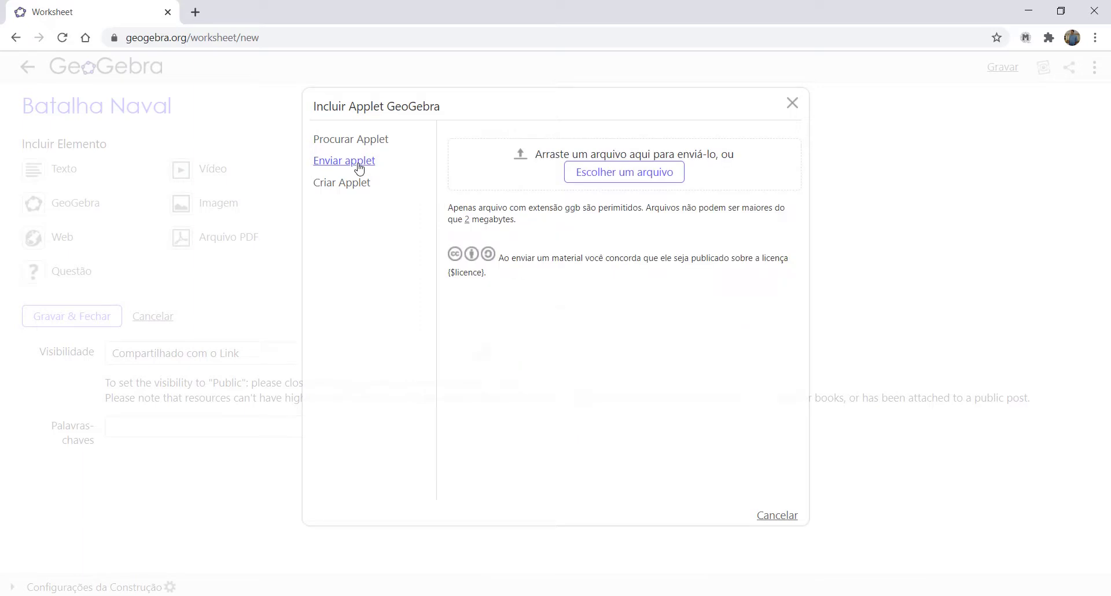
left_click(614, 177)
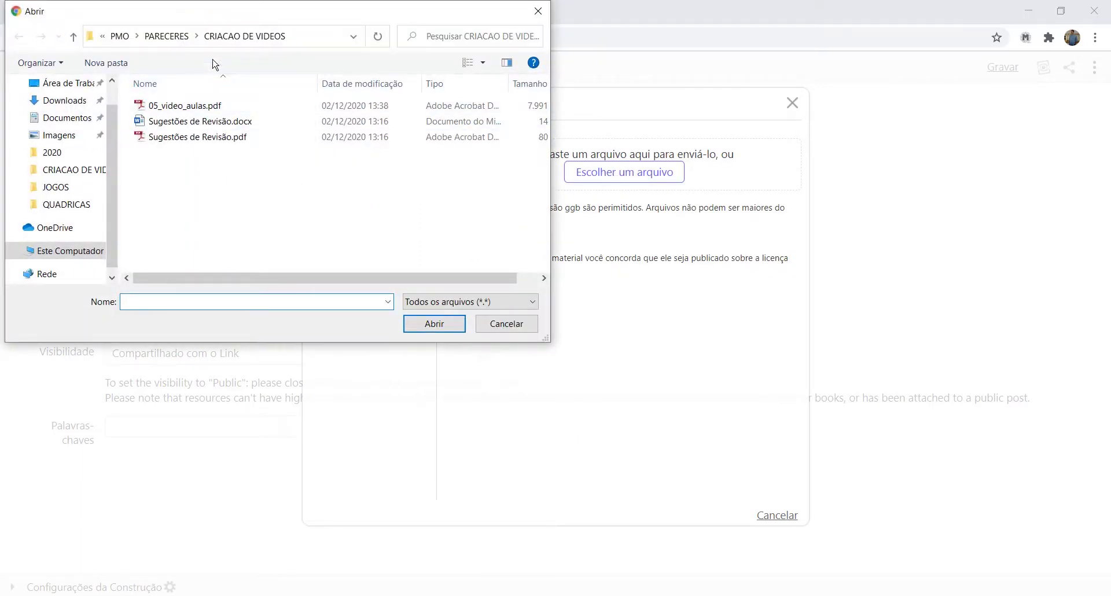
left_click(118, 37)
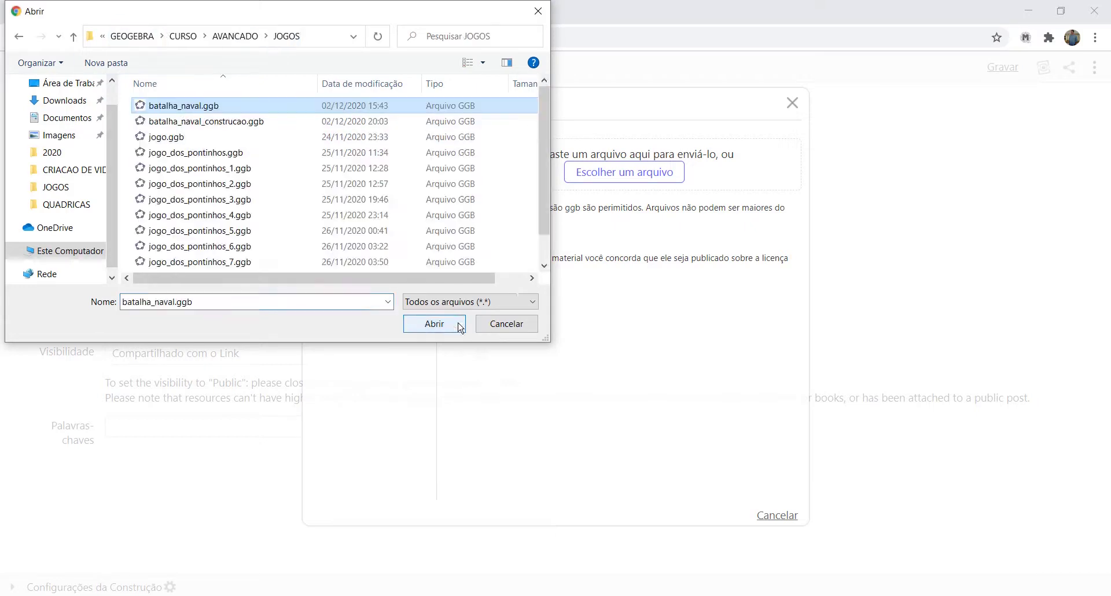
left_click(434, 323)
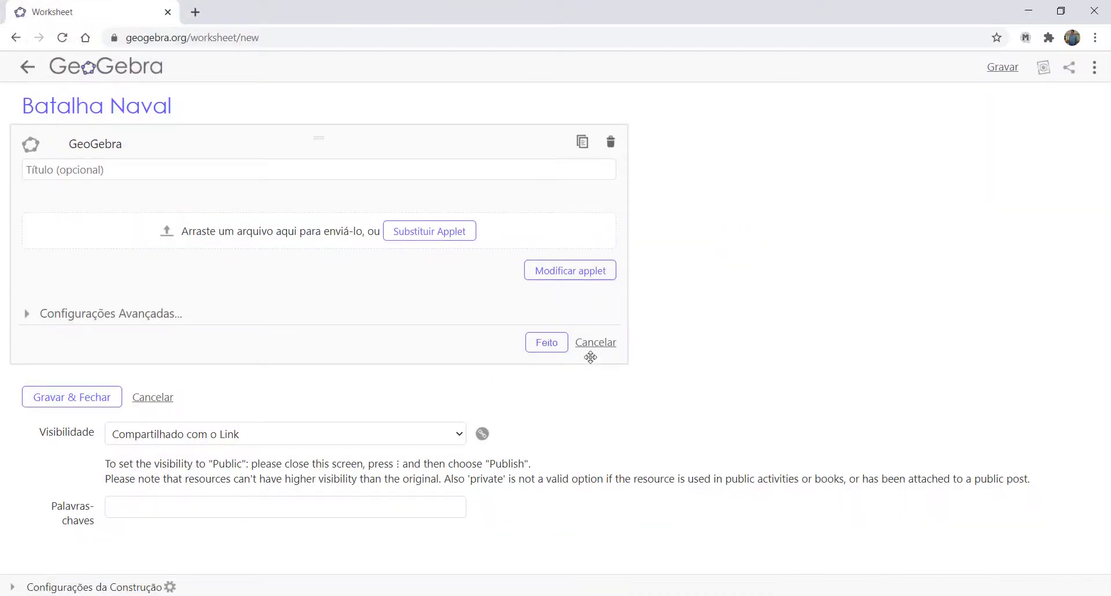
left_click(552, 269)
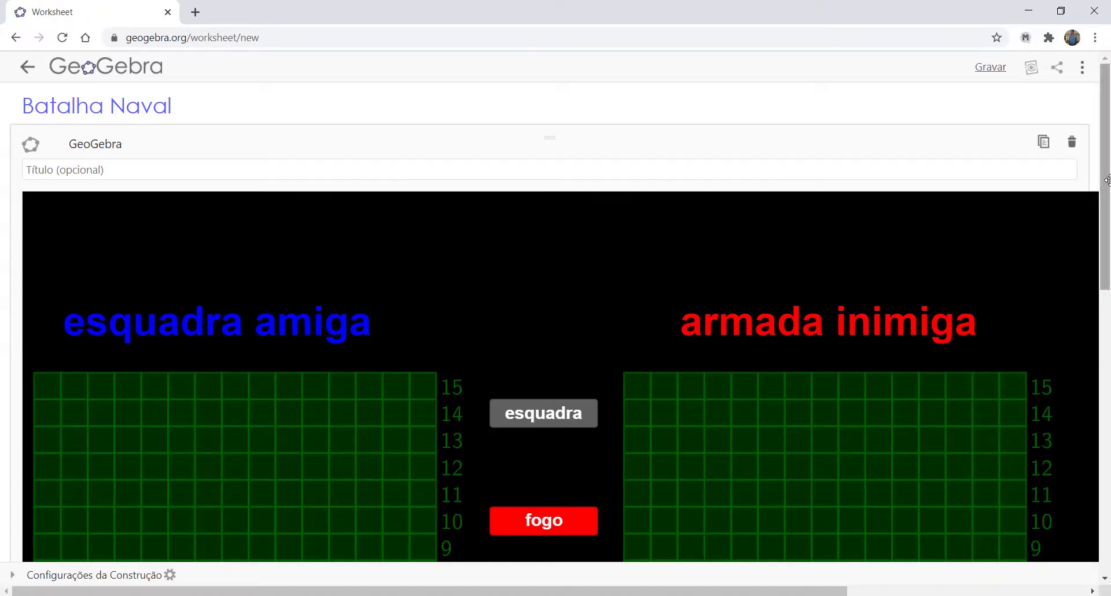
In the applet's advanced settings, enable Preservar proporção and Exibir ícone para reiniciar a construção
scroll(1105, 173, "down", 10)
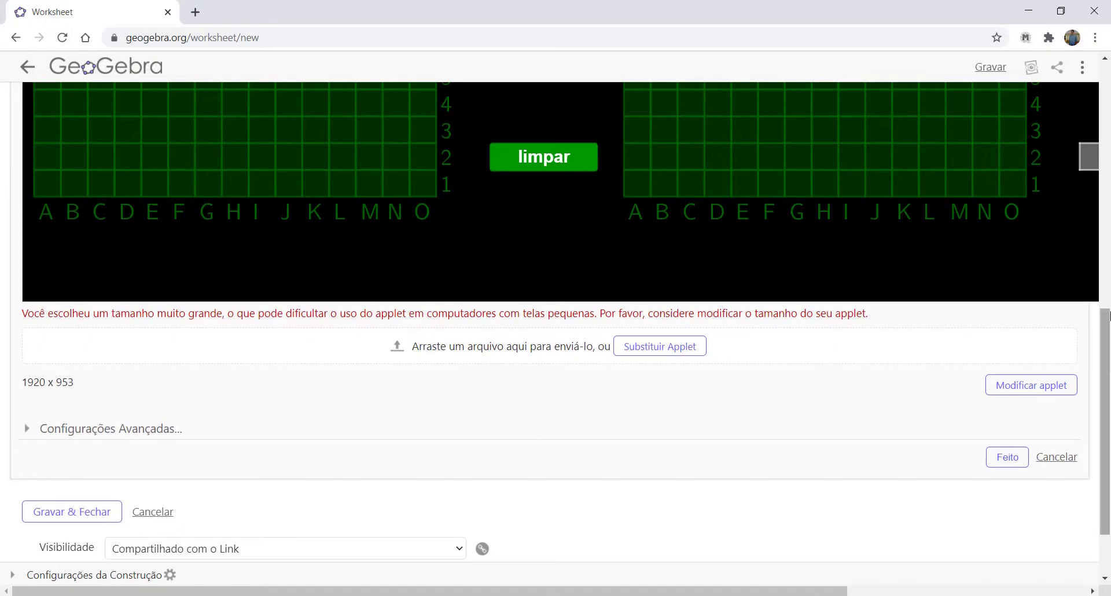
left_click_drag(1107, 429, 1107, 494)
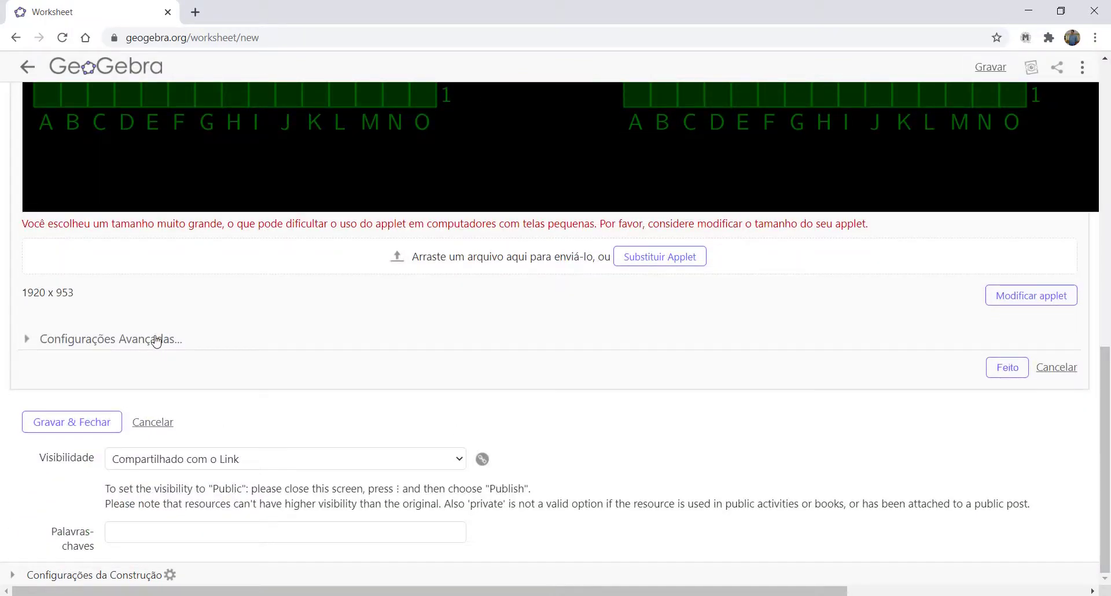
left_click(107, 346)
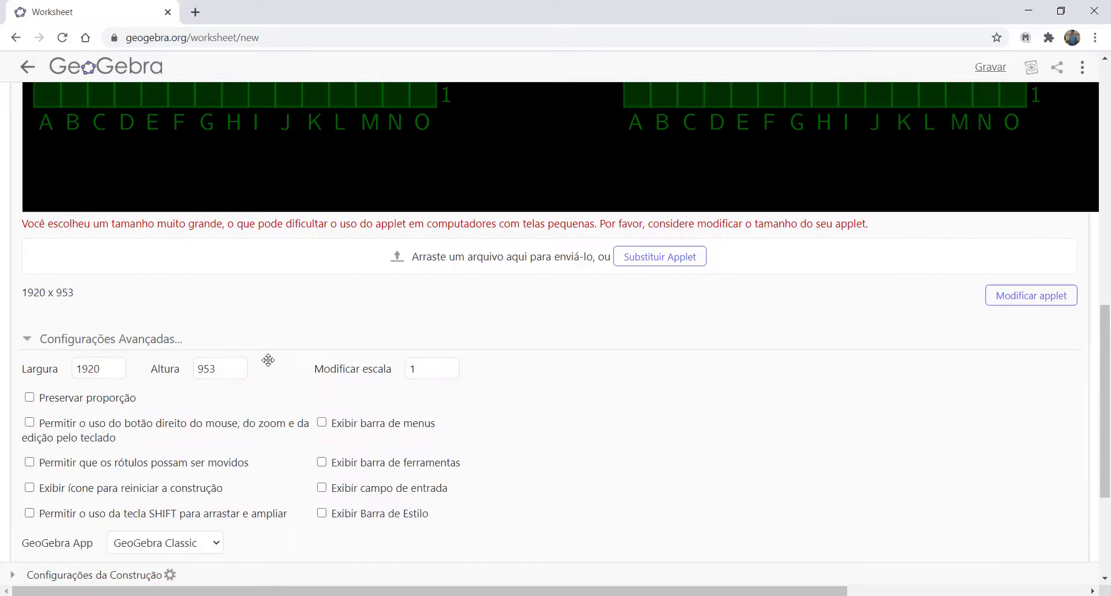
left_click(34, 399)
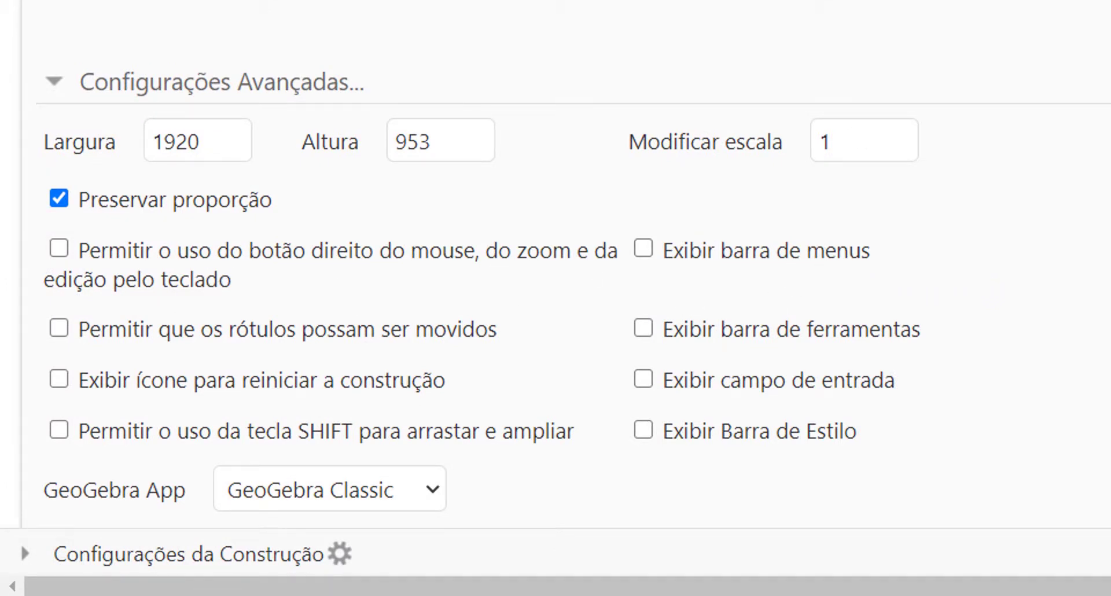
left_click(61, 380)
Examine the embedded board's layout and check the applet's size and display options against it
scroll(555, 260, "up", 6)
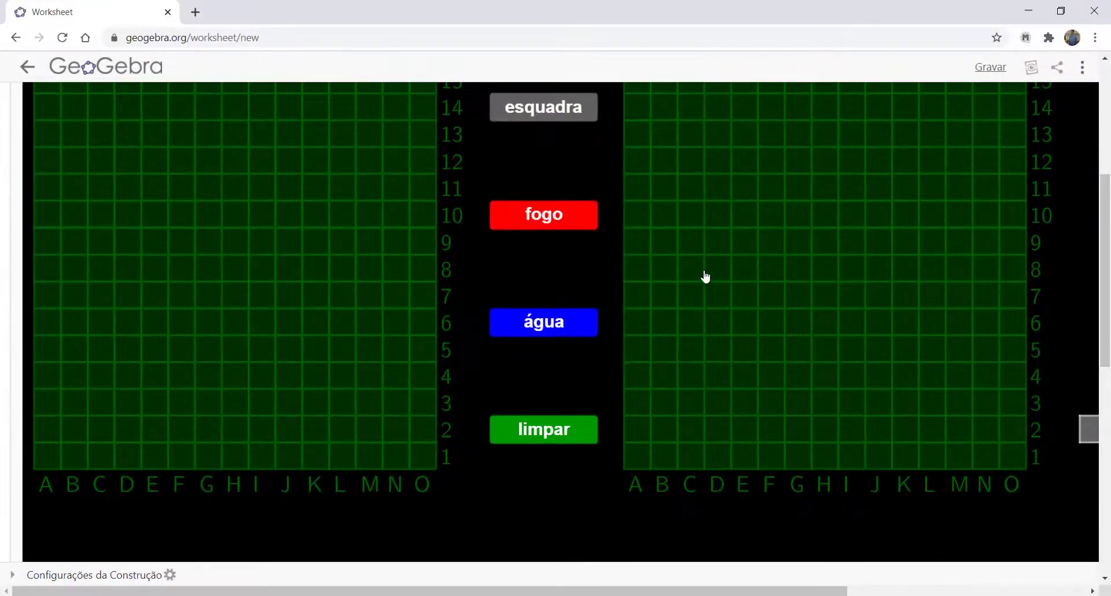
scroll(705, 276, "up", 4)
scroll(581, 388, "down", 1)
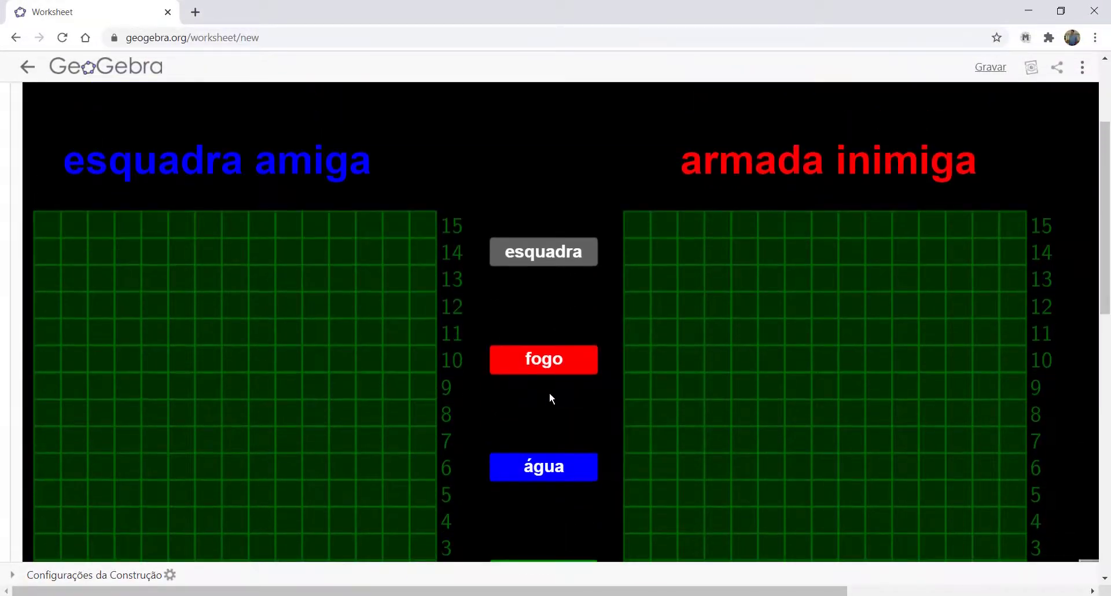
scroll(550, 395, "up", 2)
scroll(548, 390, "down", 4)
scroll(548, 397, "up", 1)
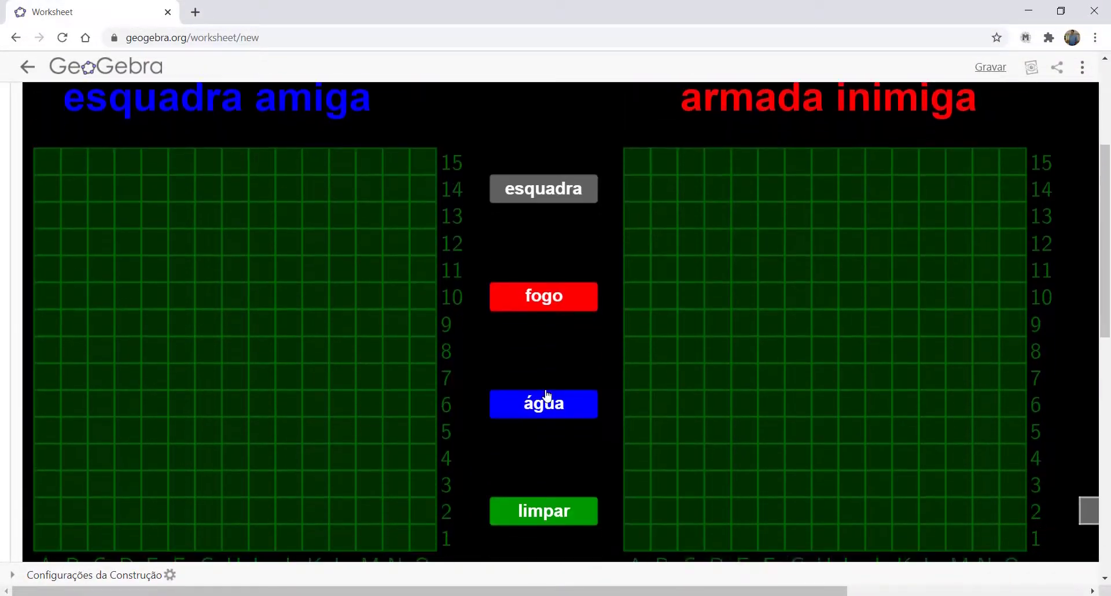
scroll(546, 395, "down", 10)
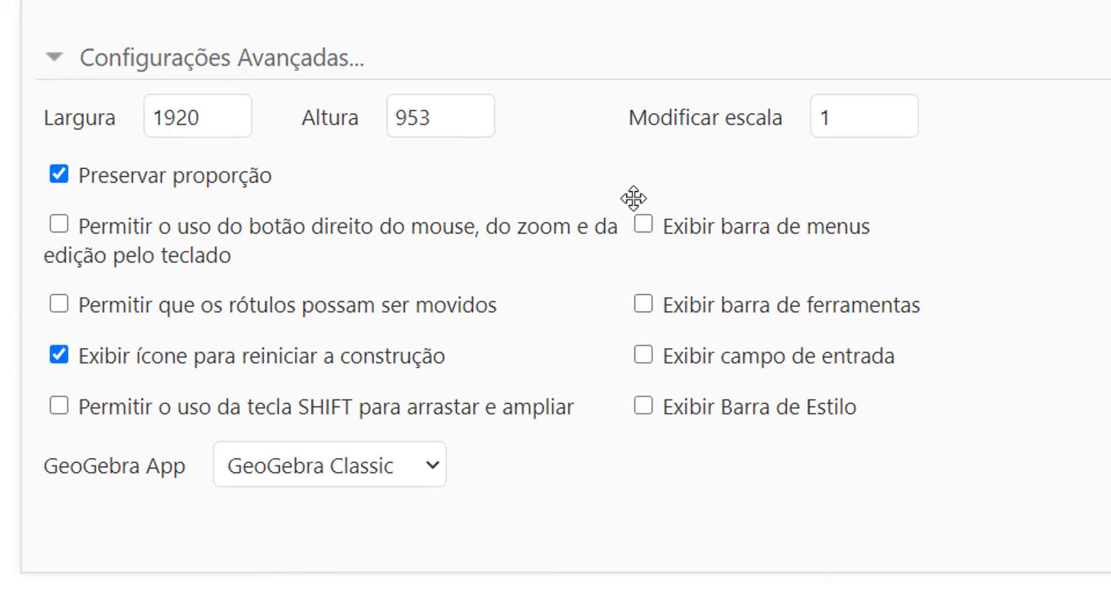
scroll(635, 201, "up", 5)
scroll(555, 298, "down", 5)
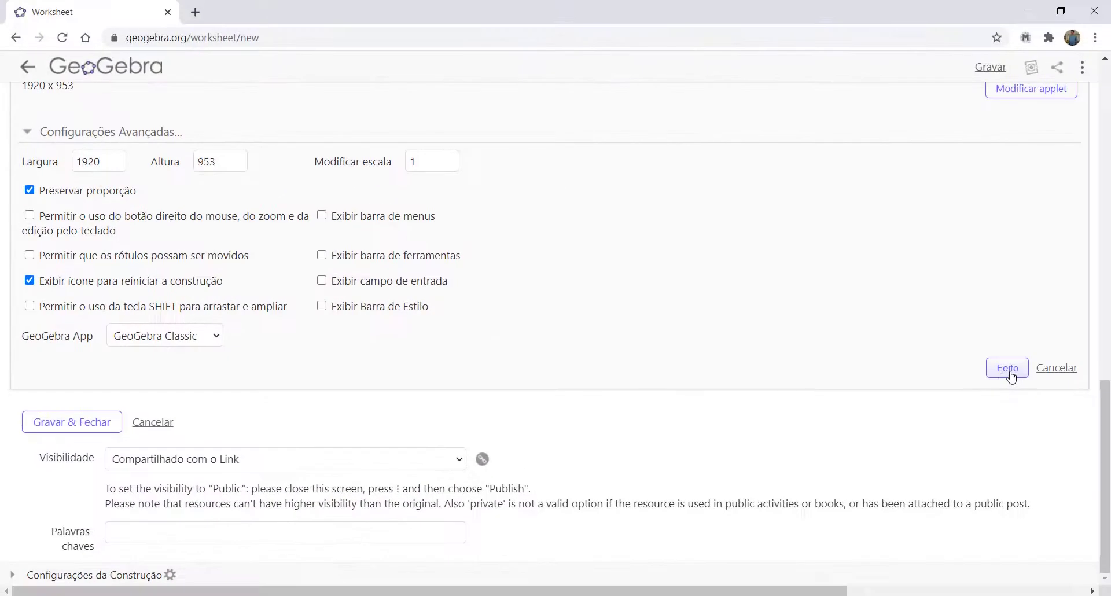
Finish editing the applet element with its current settings and look over the embedded board
left_click(1008, 373)
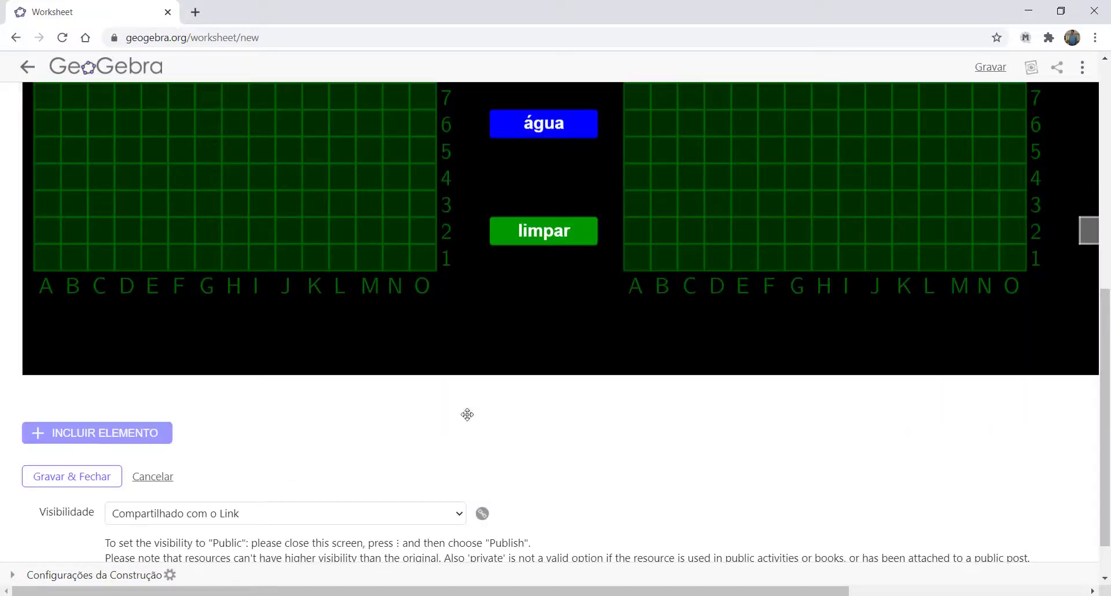
scroll(617, 429, "up", 8)
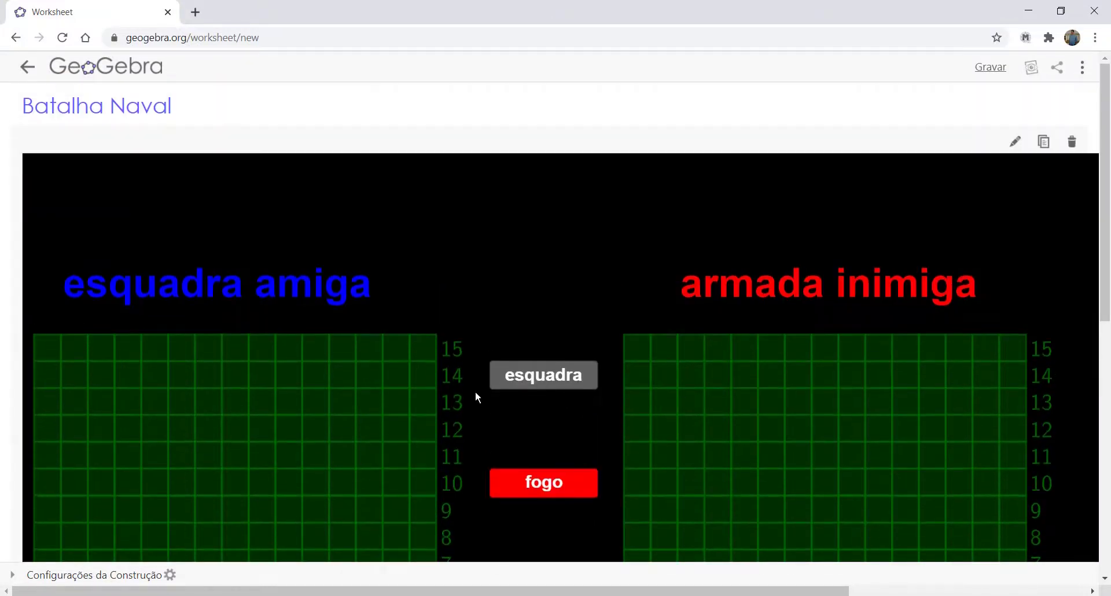
scroll(367, 469, "down", 9)
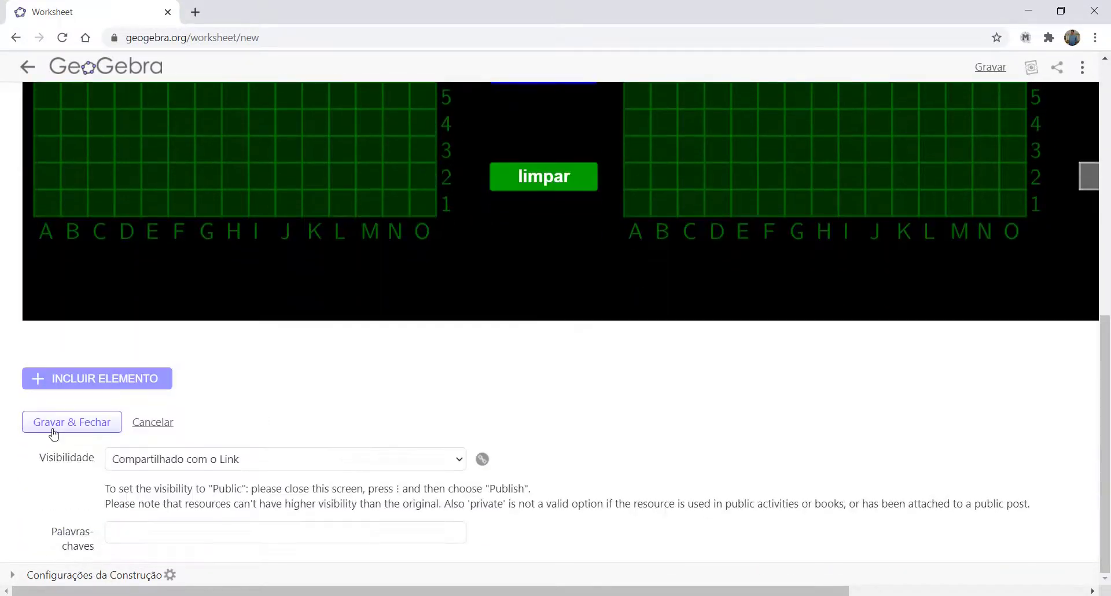
Add a text element below the applet and title it ORIENTAÇÕES
left_click(74, 385)
left_click(69, 416)
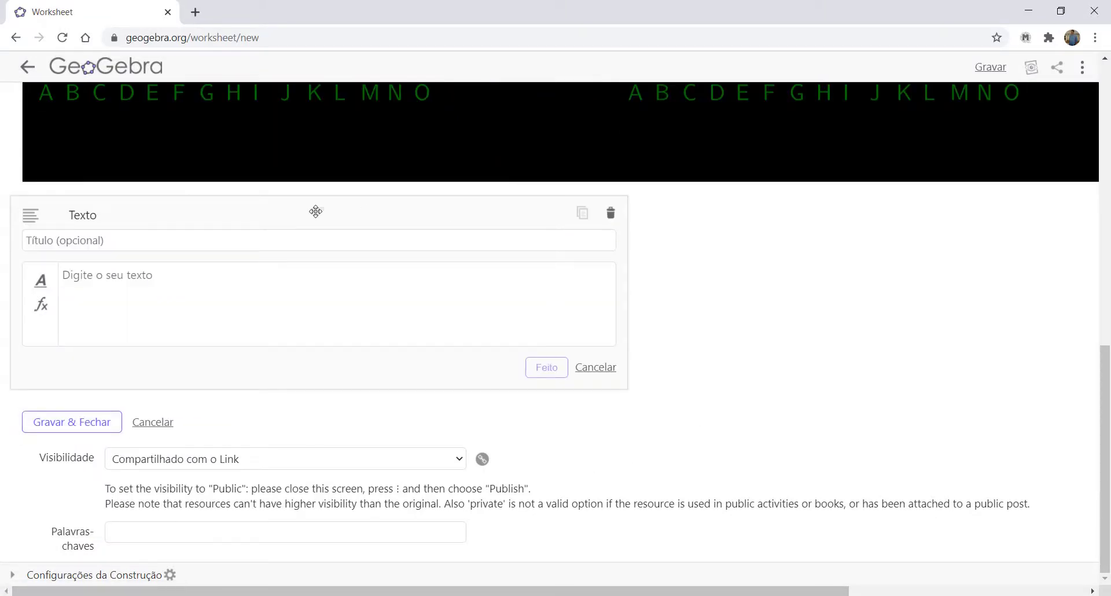
left_click(121, 241)
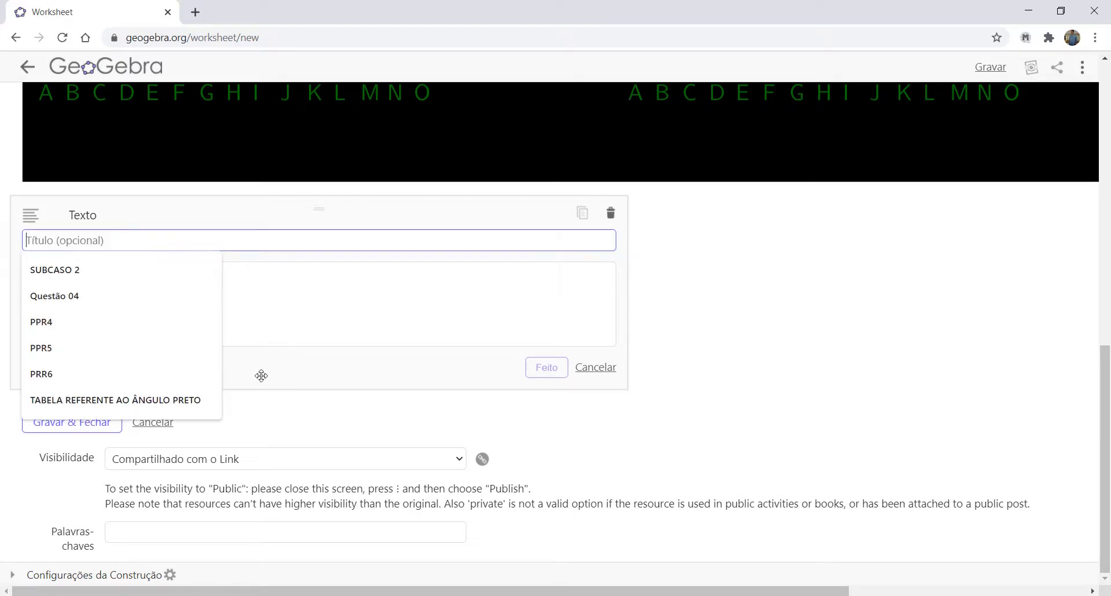
type("o")
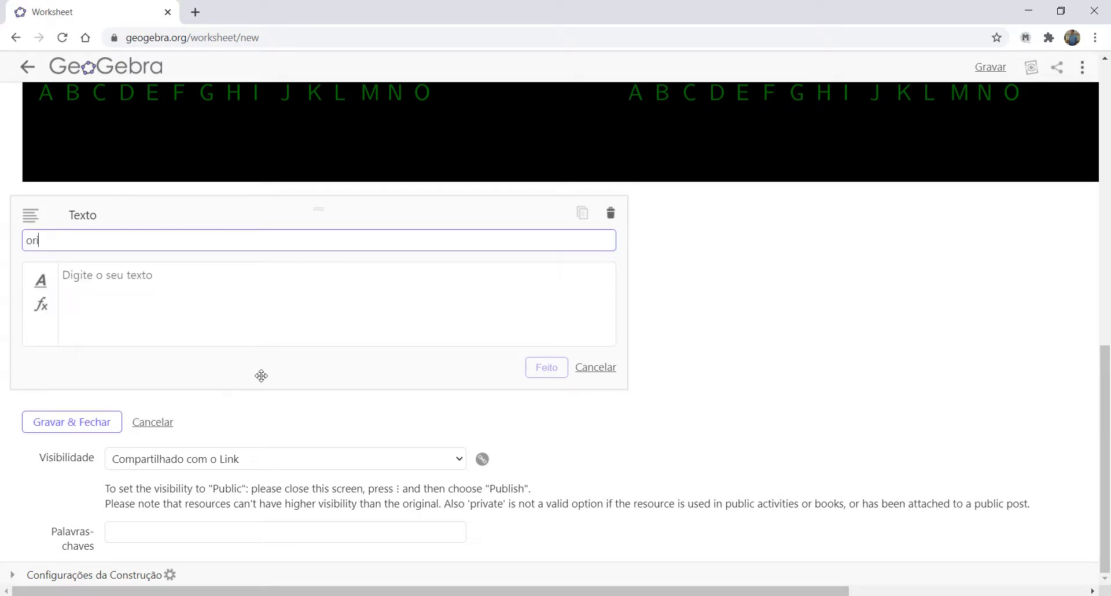
type("ri")
key("BackSpace")
key("BackSpace")
key("BackSpace")
type("ORIENTAÇÕE")
Paste the two-player game instructions without their repeated heading, finish the text element and move it above the applet
left_click(106, 293)
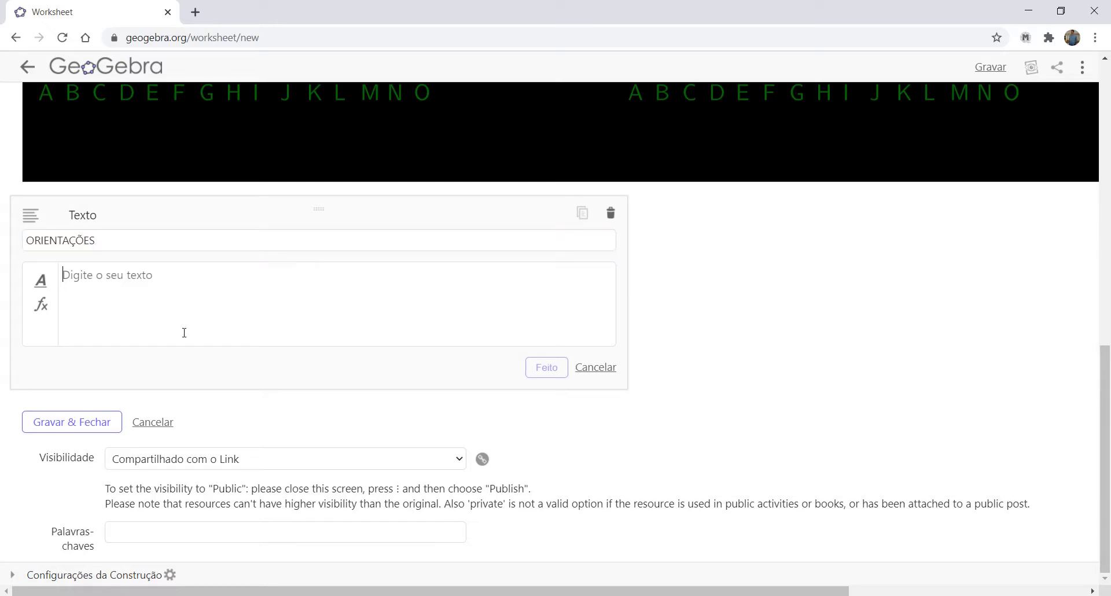
key("ctrl+v")
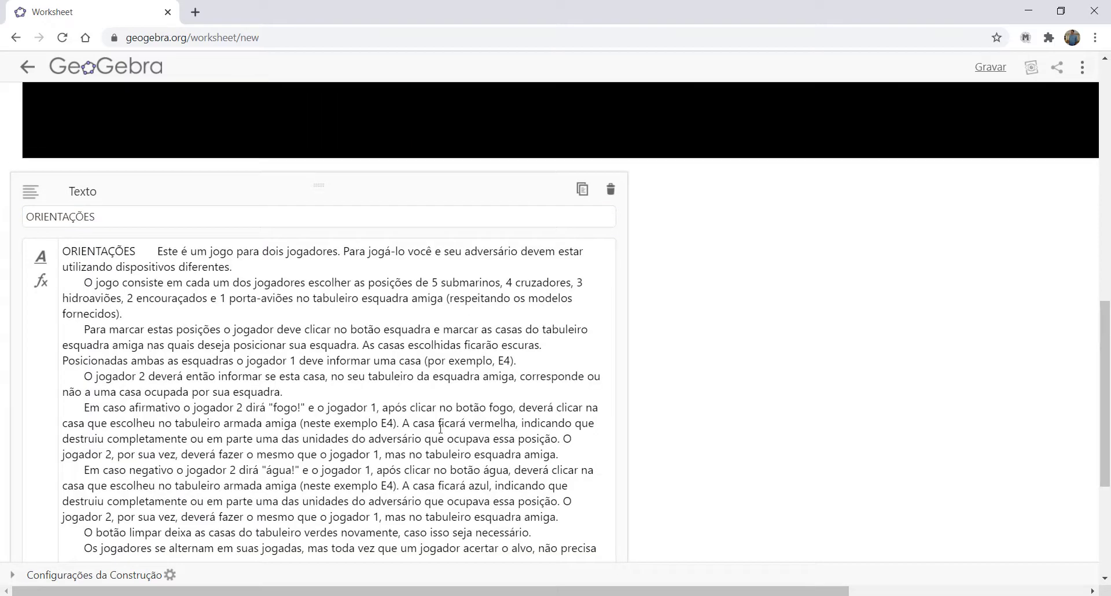
scroll(756, 412, "down", 2)
scroll(748, 406, "up", 1)
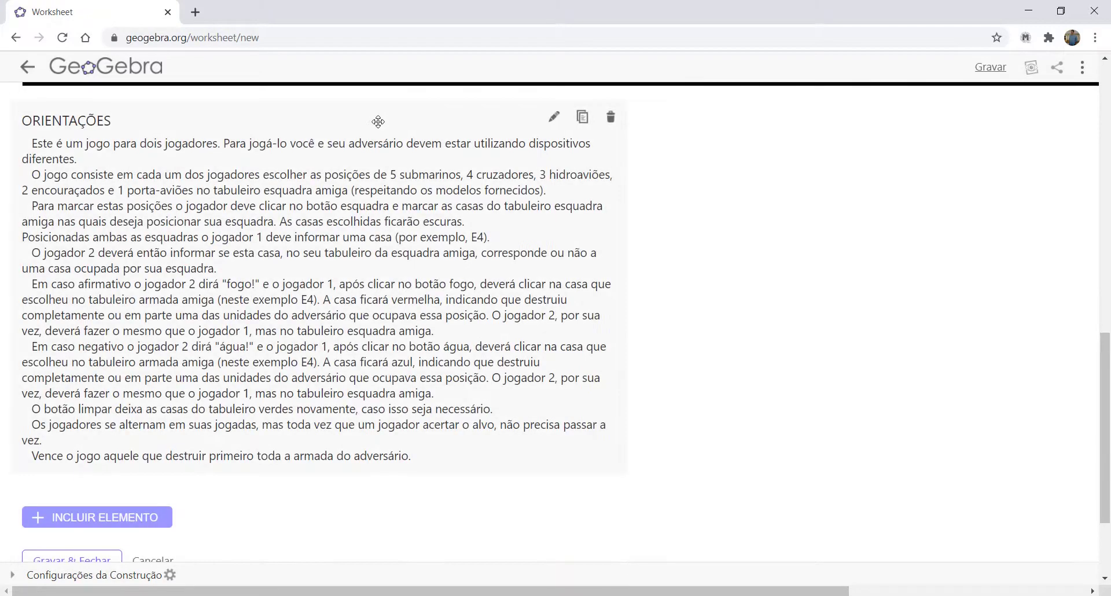
left_click_drag(378, 121, 407, 203)
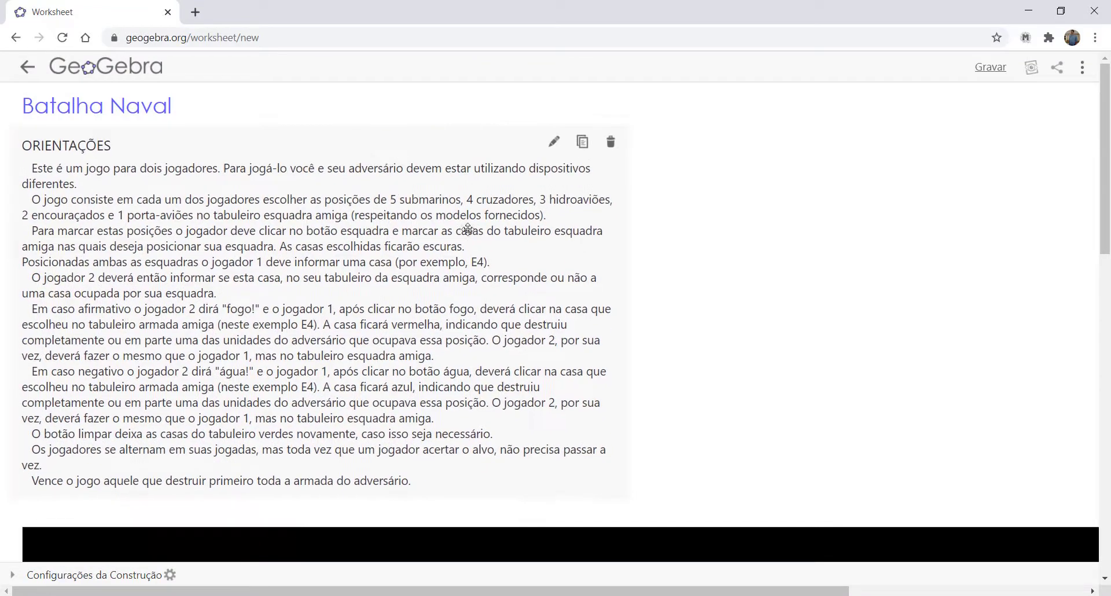
Review the whole worksheet, from the ORIENTAÇÕES text through the board to the visibility and keyword settings
scroll(870, 218, "down", 6)
scroll(855, 223, "up", 5)
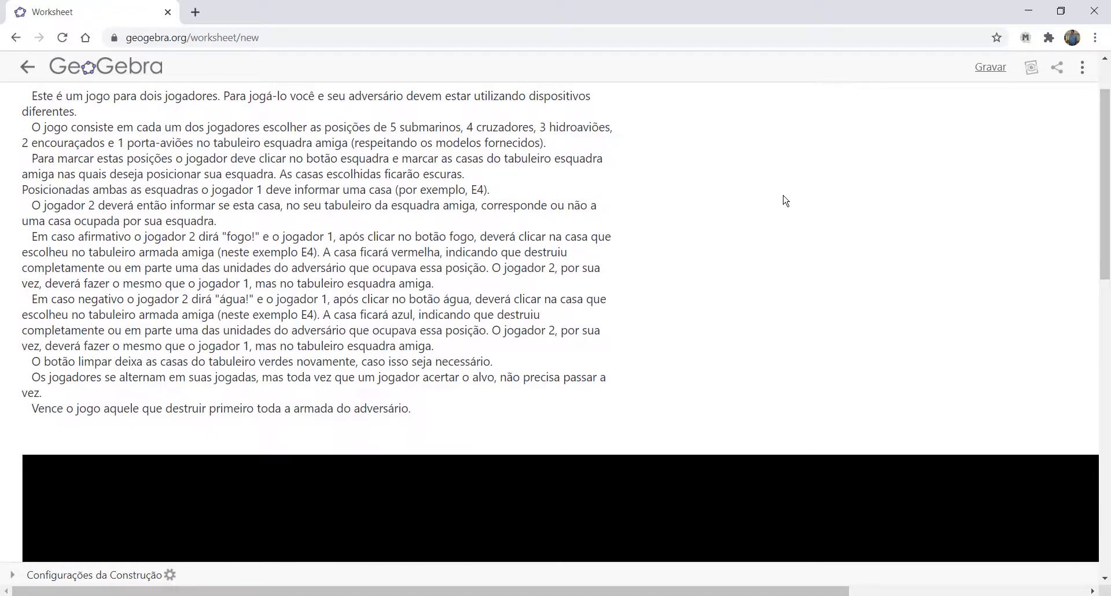
scroll(785, 201, "up", 1)
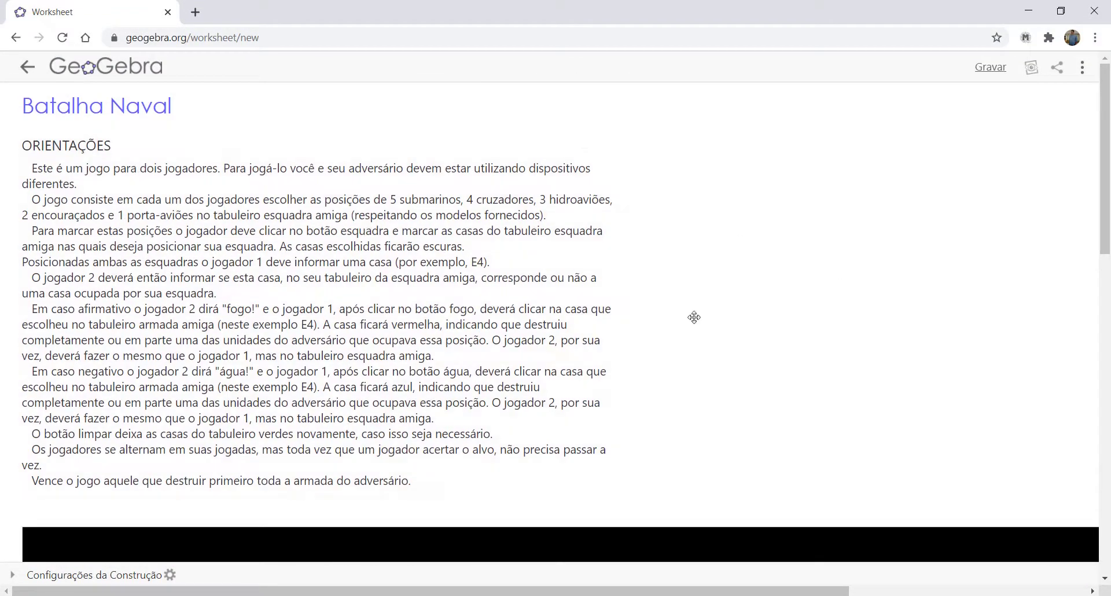
scroll(903, 291, "down", 6)
scroll(1004, 216, "up", 3)
scroll(717, 305, "down", 4)
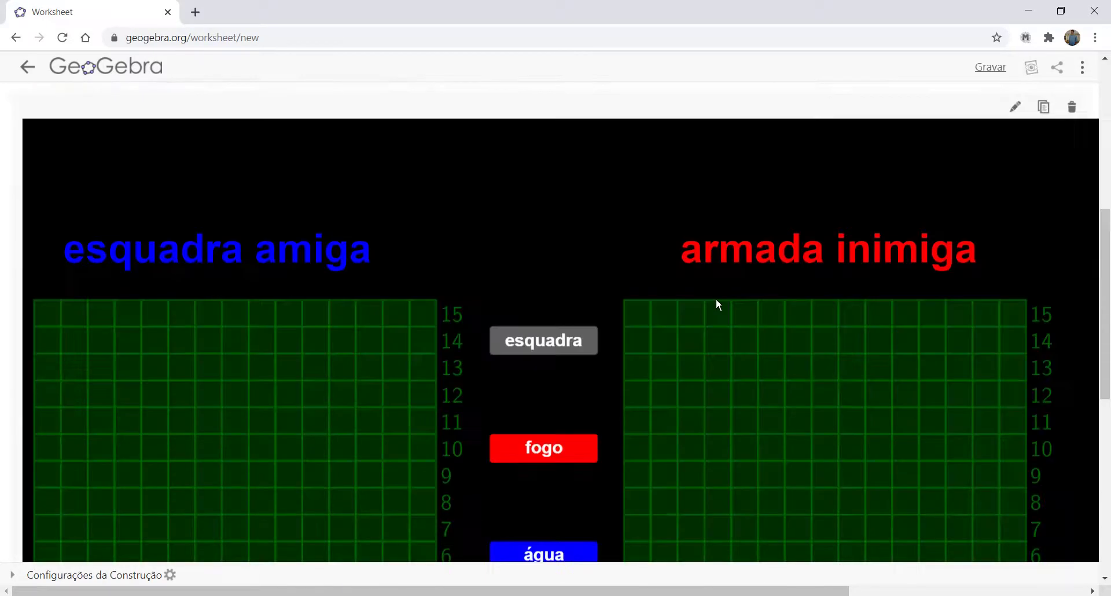
scroll(522, 347, "down", 8)
scroll(686, 302, "up", 5)
scroll(615, 294, "down", 3)
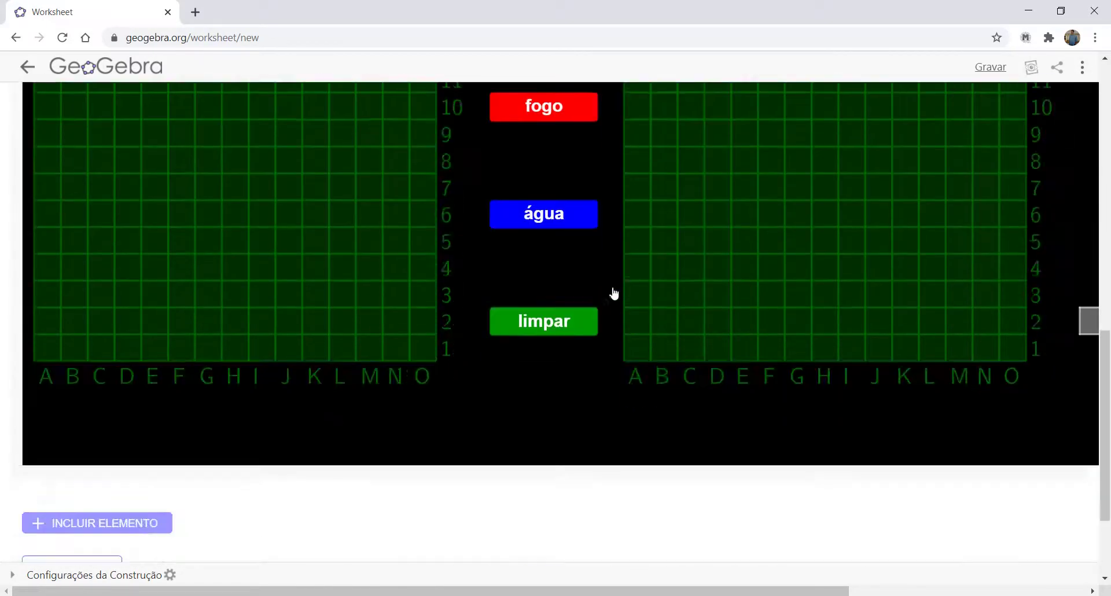
scroll(614, 294, "down", 2)
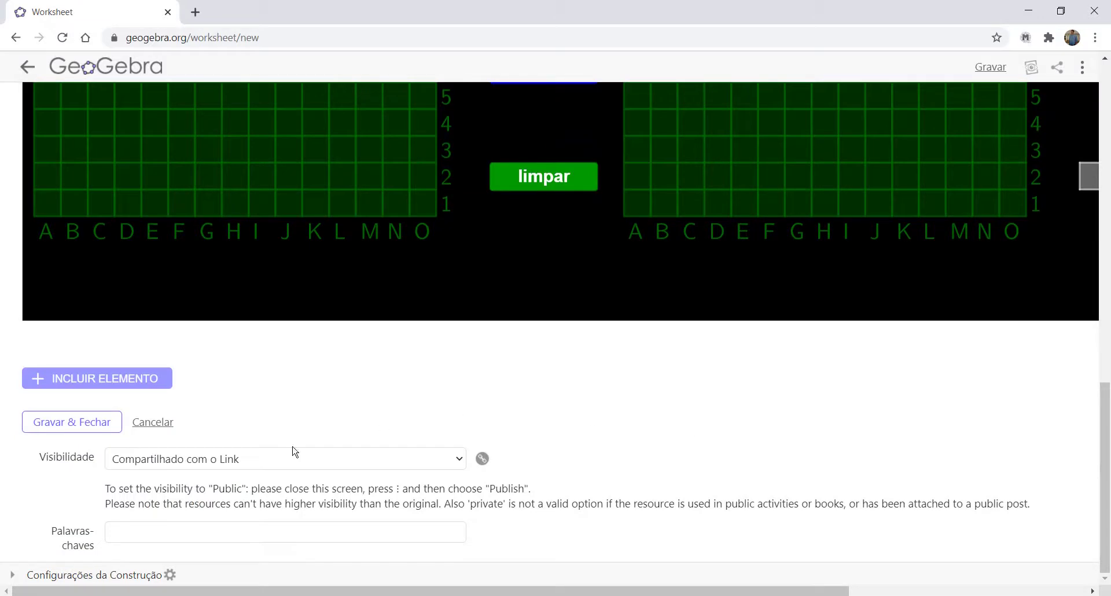
Set the worksheet's keyword to batalha-naval, and save and close it
left_click(123, 532)
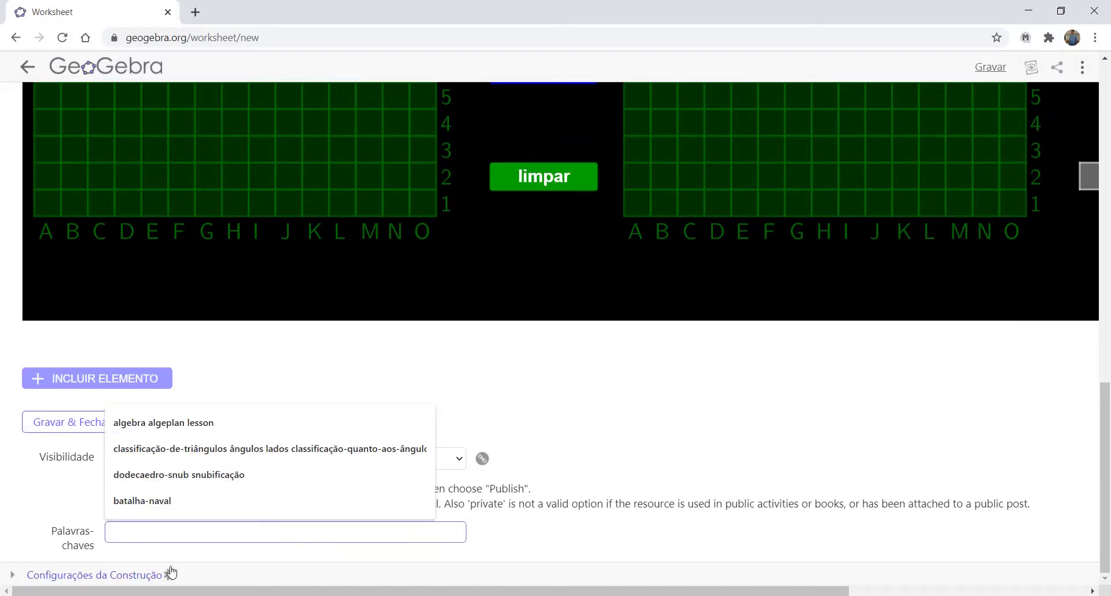
left_click(142, 503)
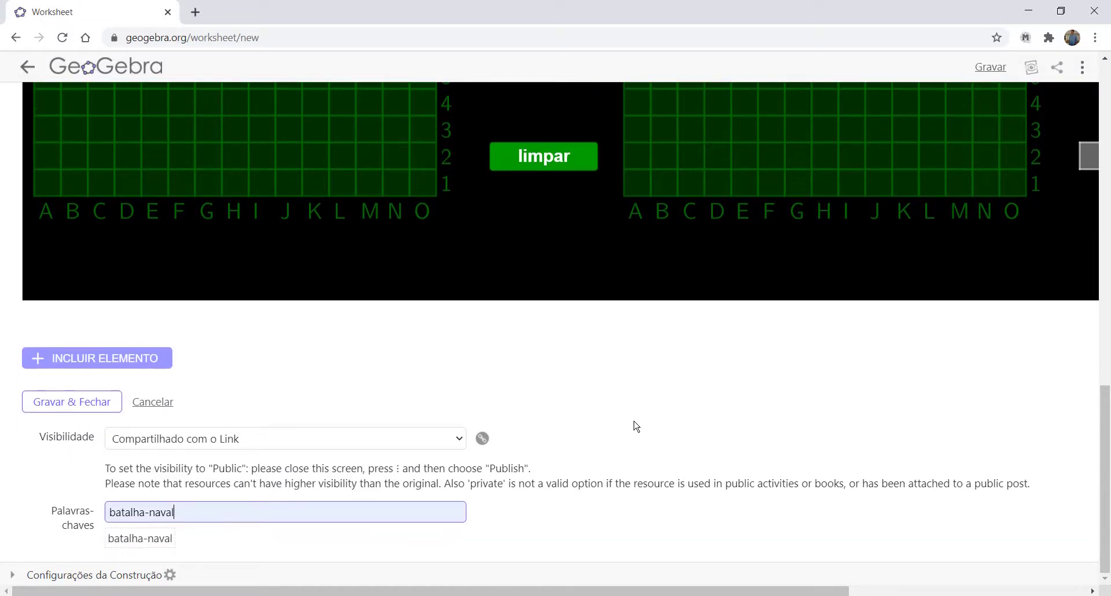
left_click(72, 407)
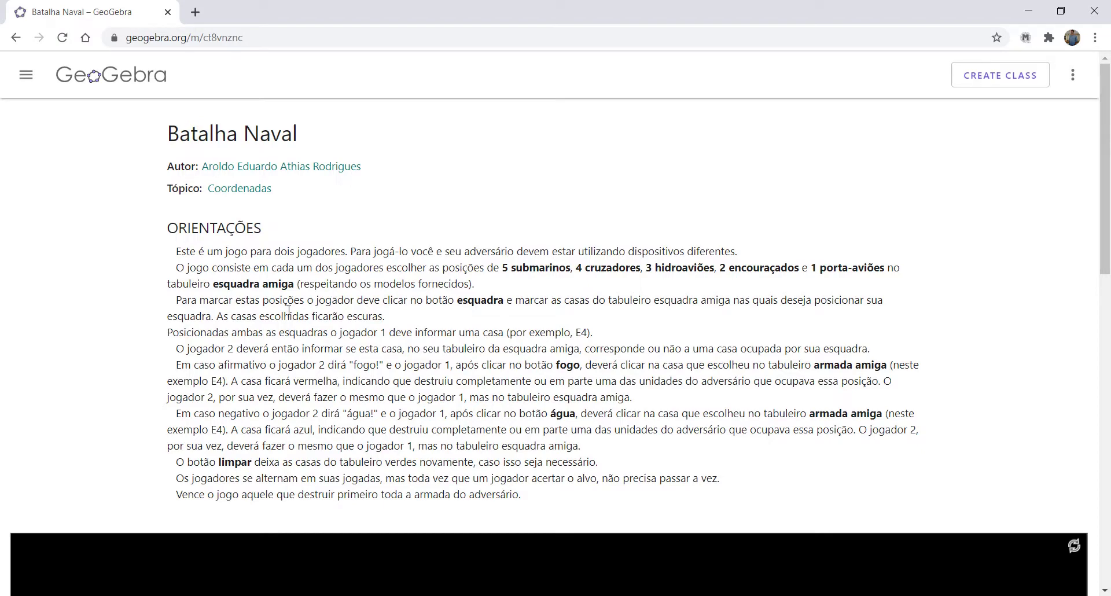
View the published board below the instructions, check it in full screen, and return to the worksheet page
scroll(996, 426, "down", 12)
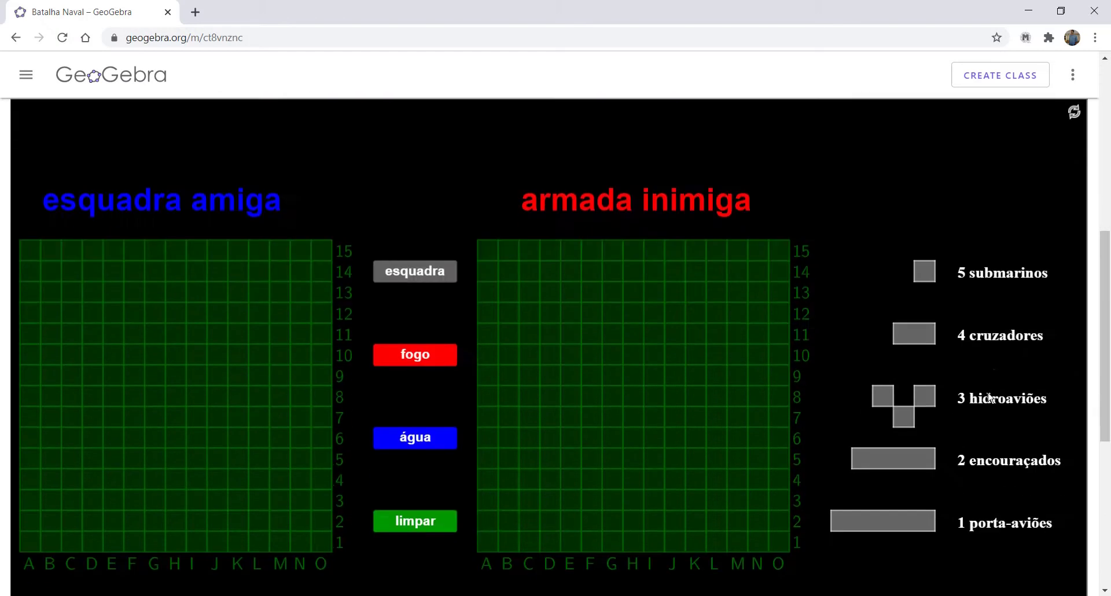
scroll(987, 489, "up", 3)
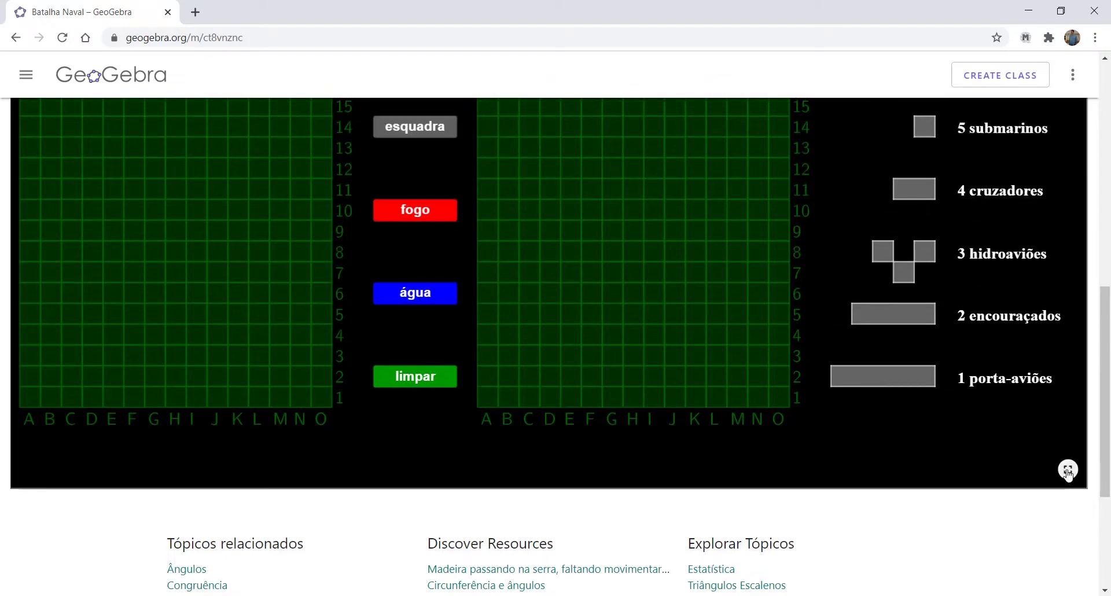
scroll(1069, 476, "up", 2)
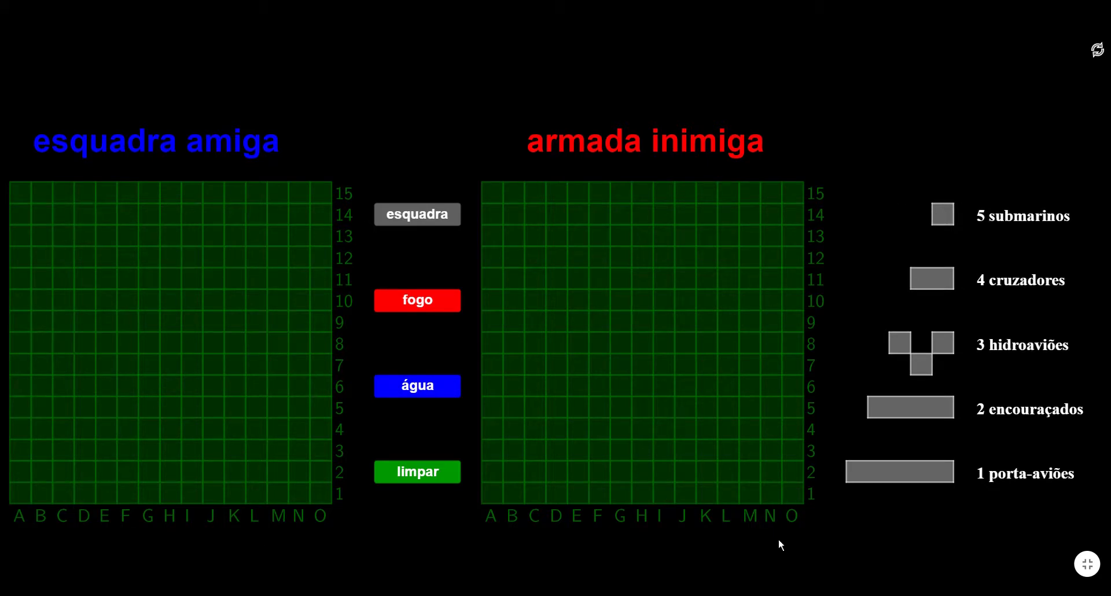
left_click(1087, 564)
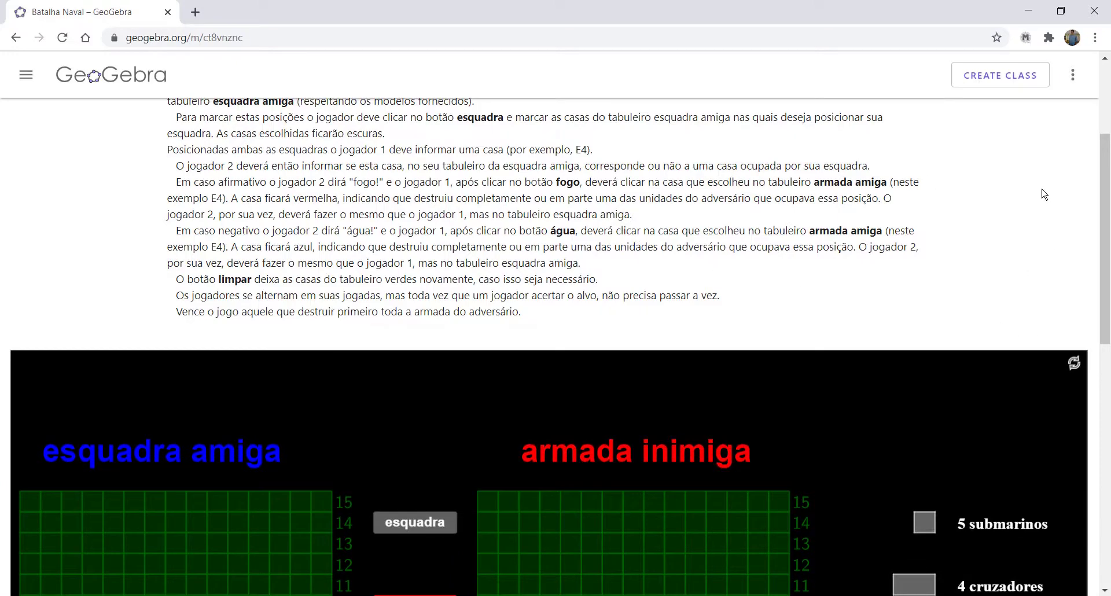
Copy the Batalha Naval worksheet's share link, close the sharing dialog and return to the board
left_click(1072, 76)
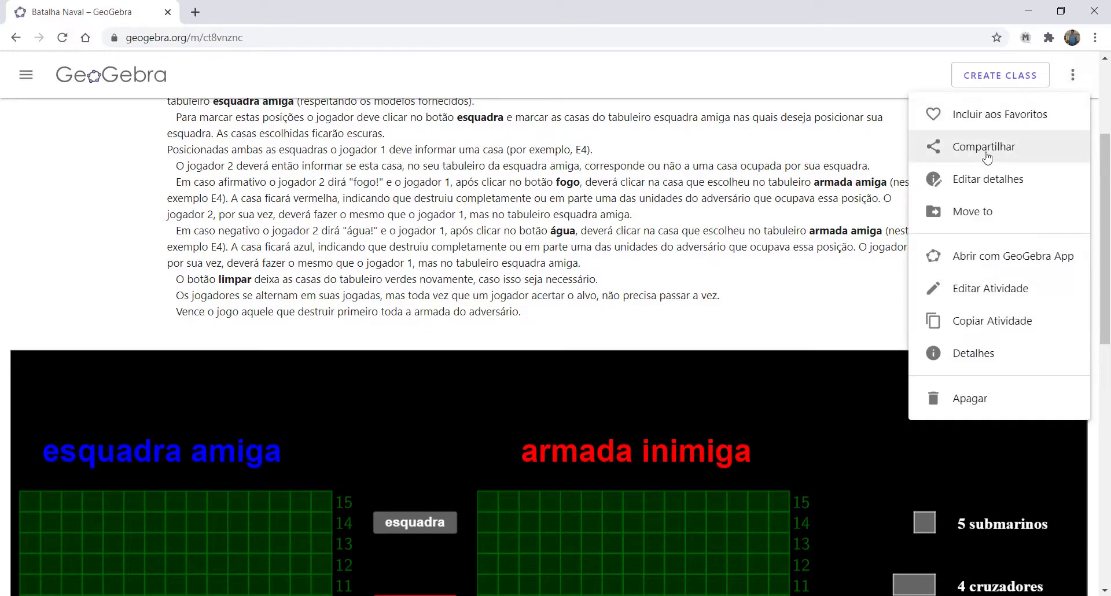
left_click(921, 109)
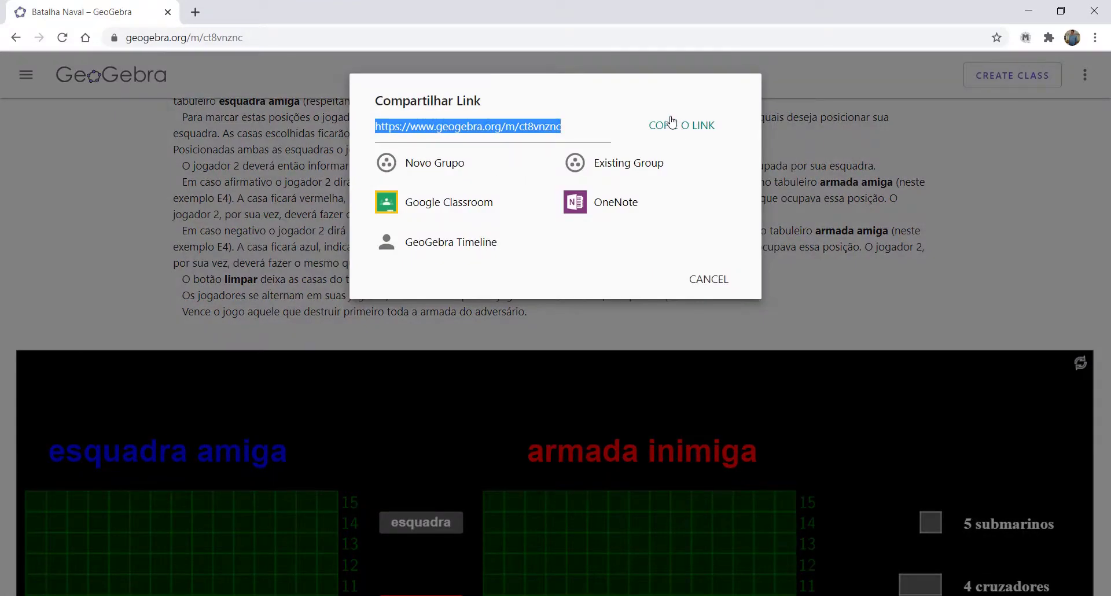
left_click(673, 127)
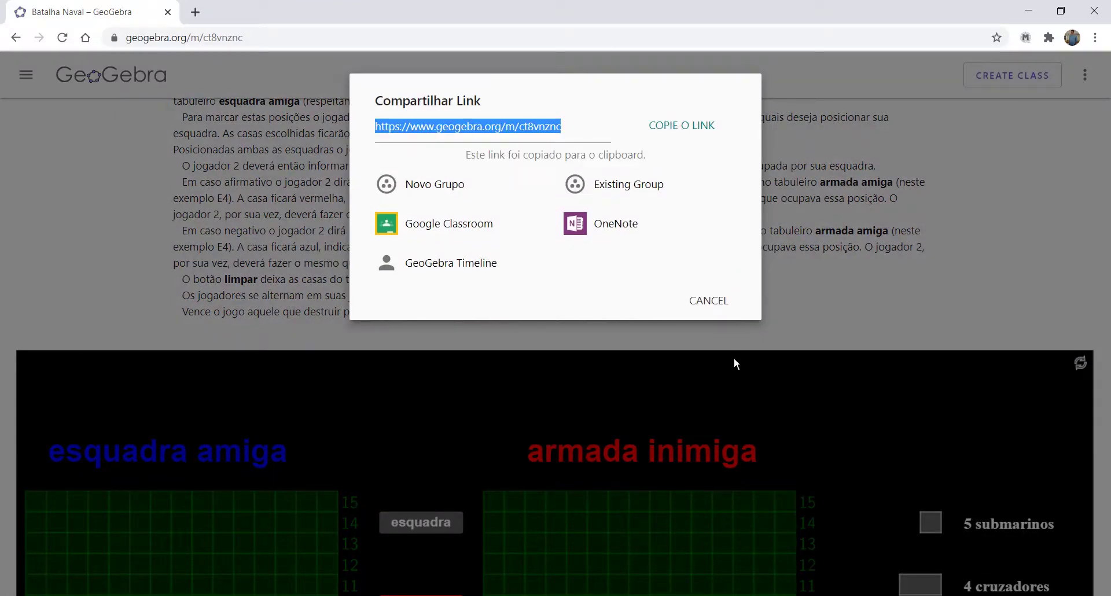
left_click(714, 301)
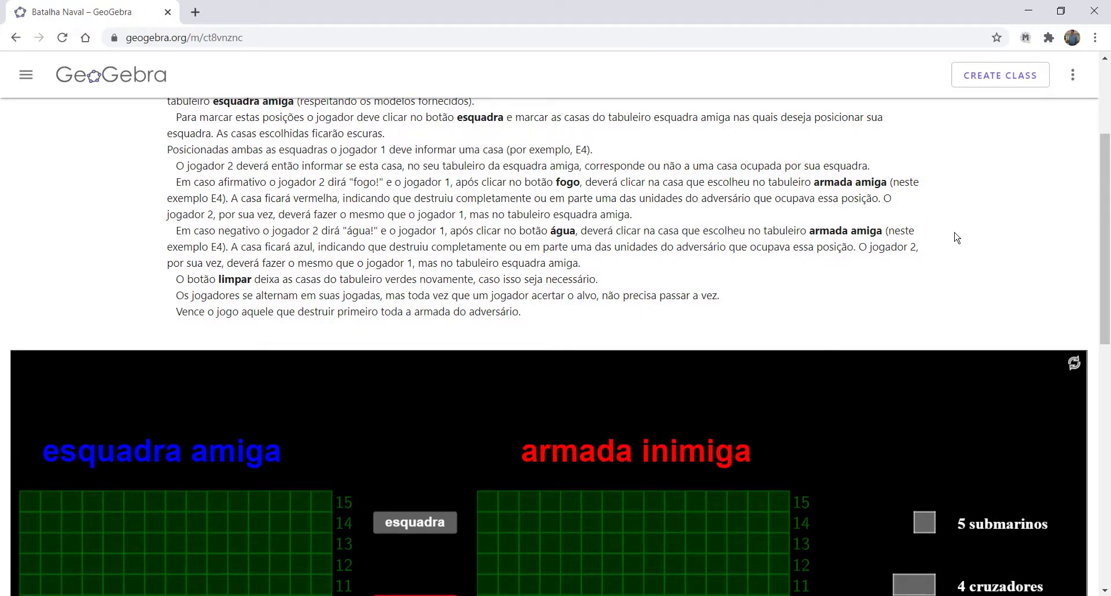
scroll(957, 408, "down", 7)
scroll(810, 419, "up", 3)
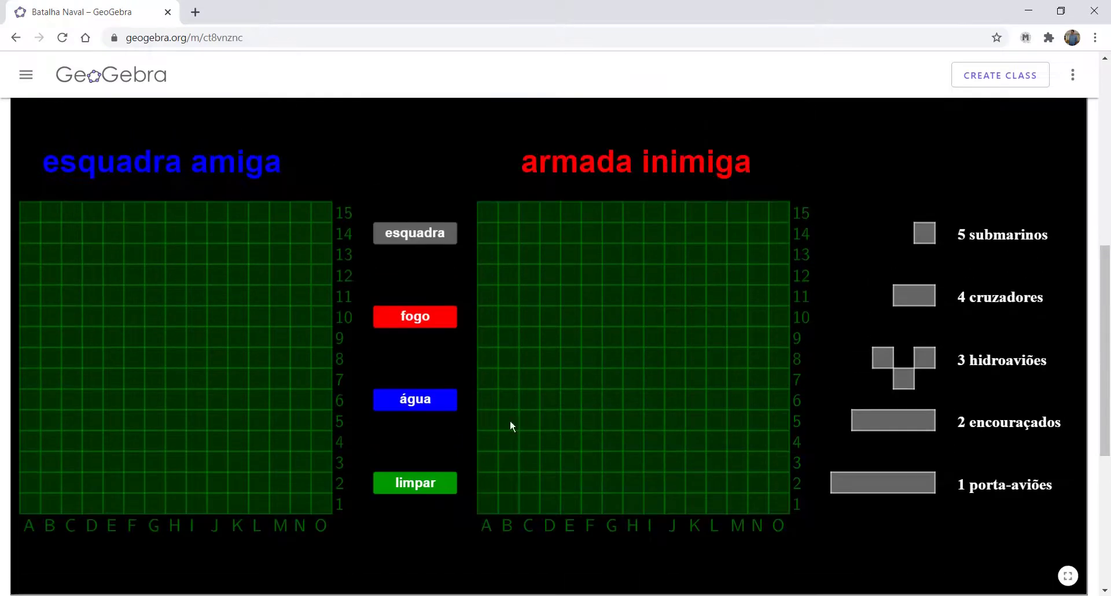